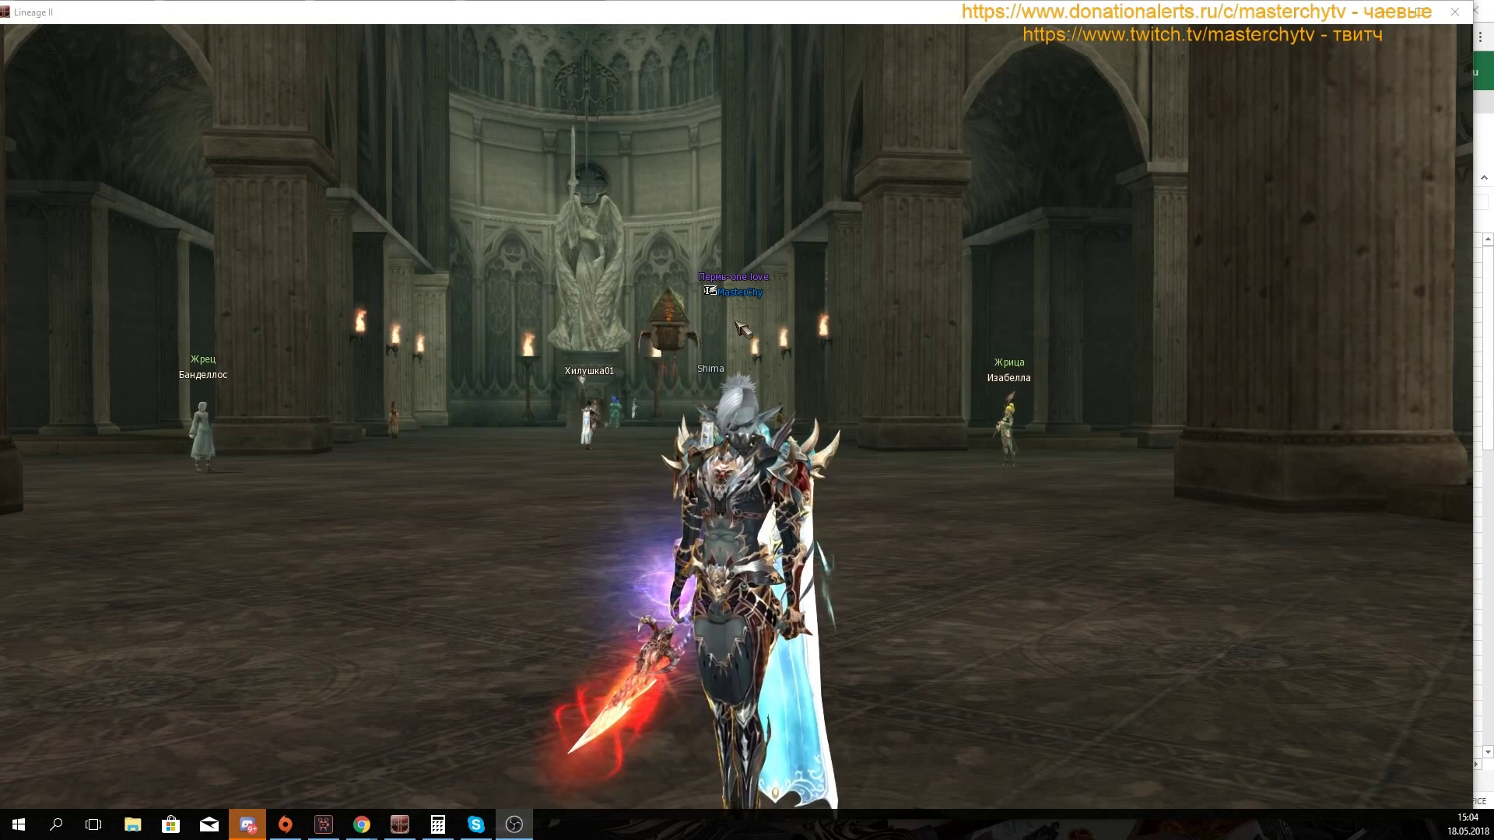
Step: Show the Lineage II interface with the character's skills and inventory, and switch to the Новая таблица spreadsheet
key("alt+h")
mouse_move(910, 280)
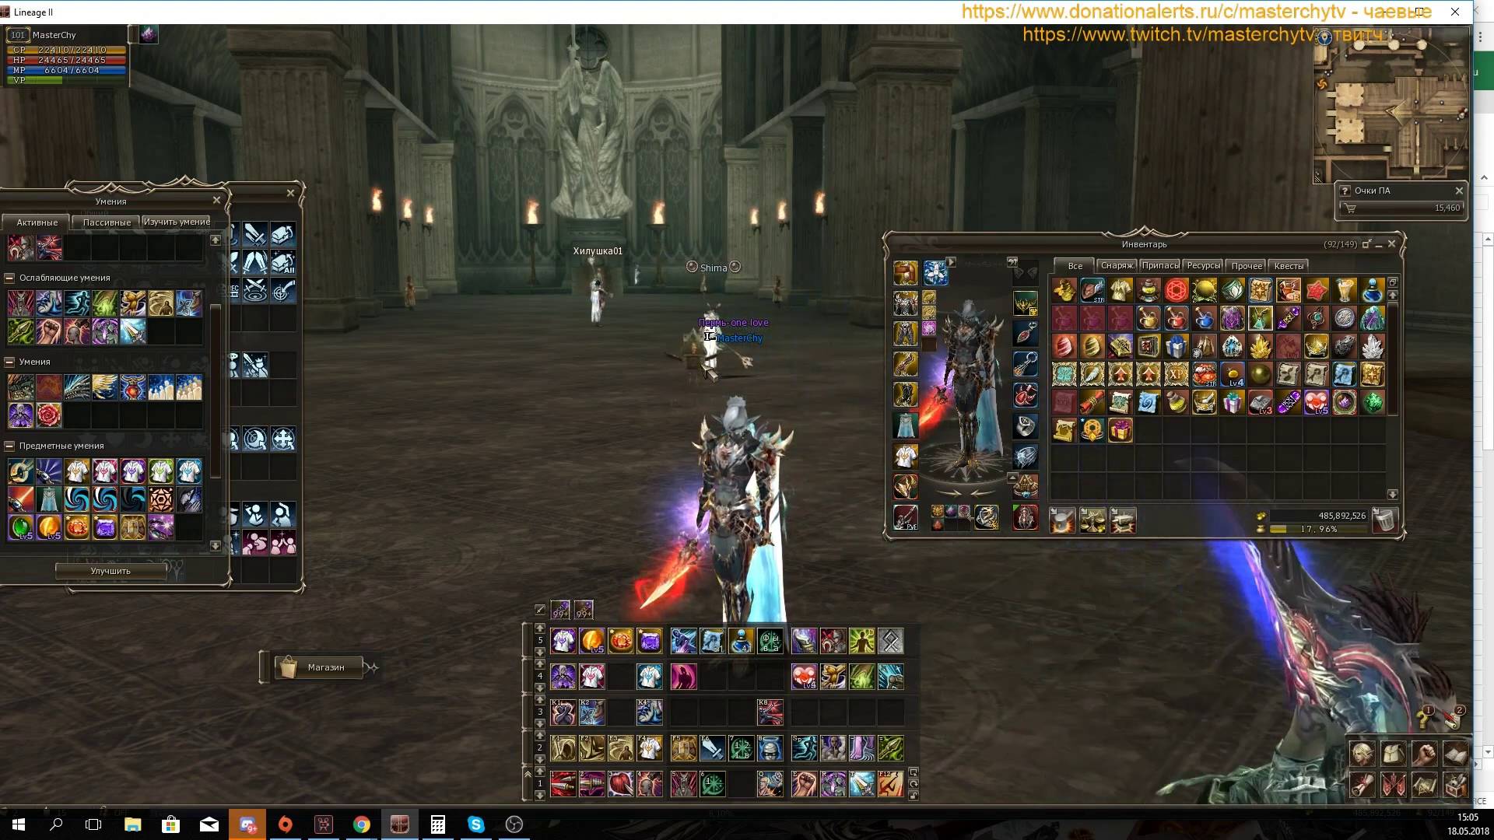
left_click(1389, 19)
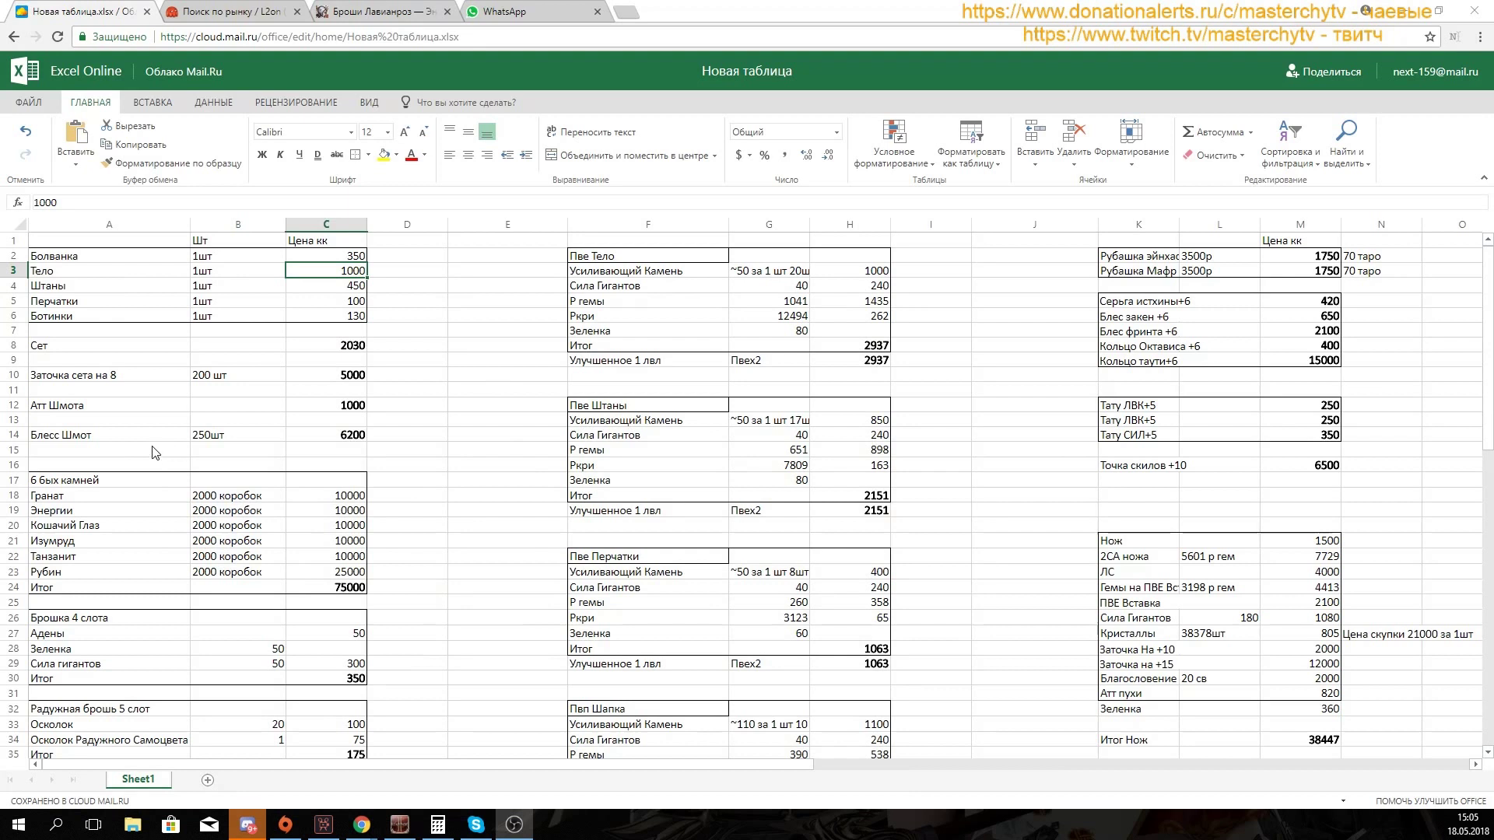
Step: Look over the item cost tables in the sheet, from the armor pieces down to the set totals
left_click(223, 391)
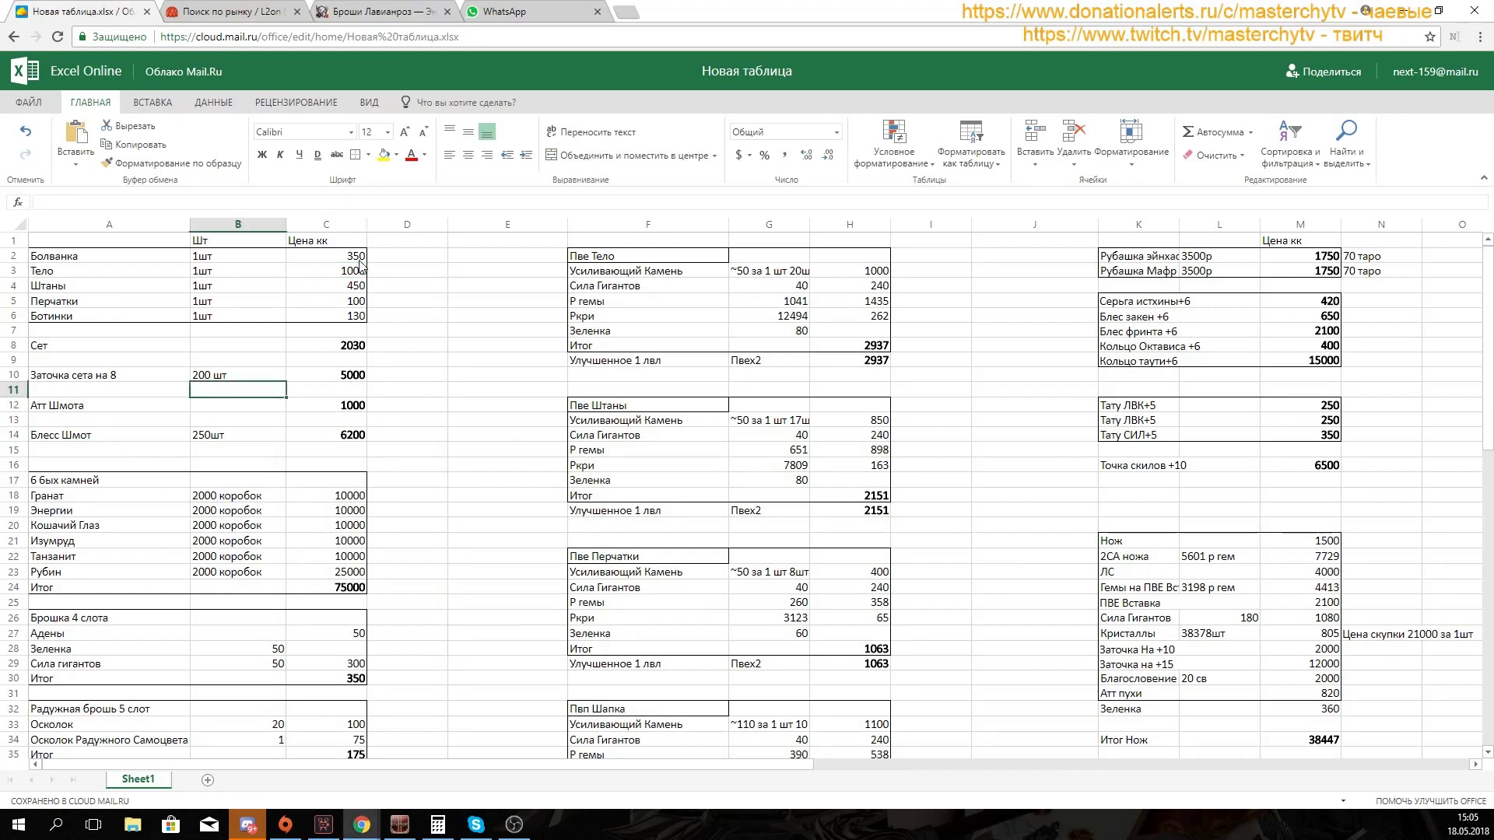
scroll(891, 495, "down", 5)
scroll(891, 495, "down", 7)
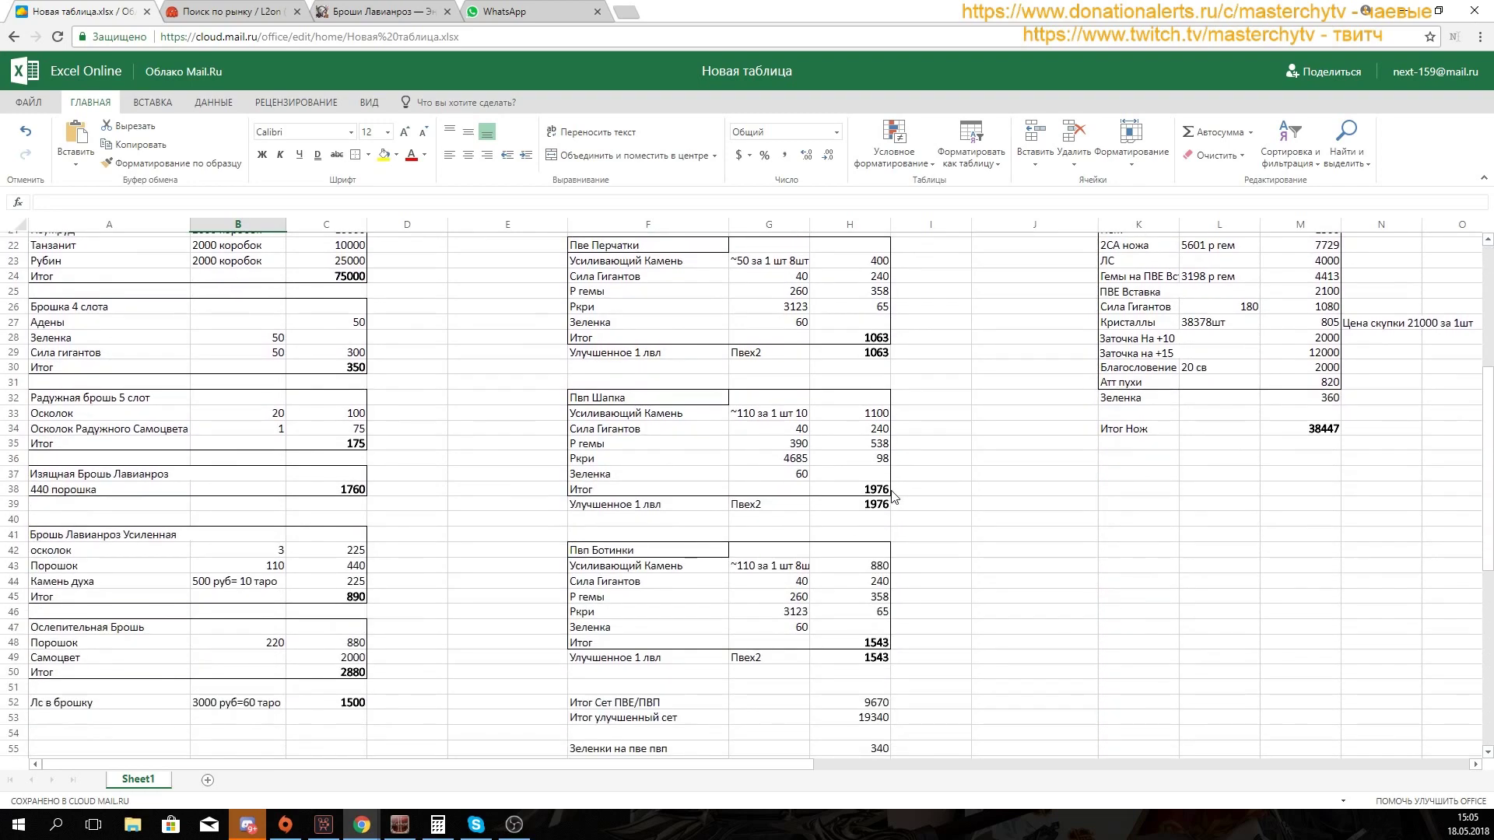
scroll(893, 500, "up", 12)
scroll(908, 610, "down", 7)
scroll(918, 613, "down", 2)
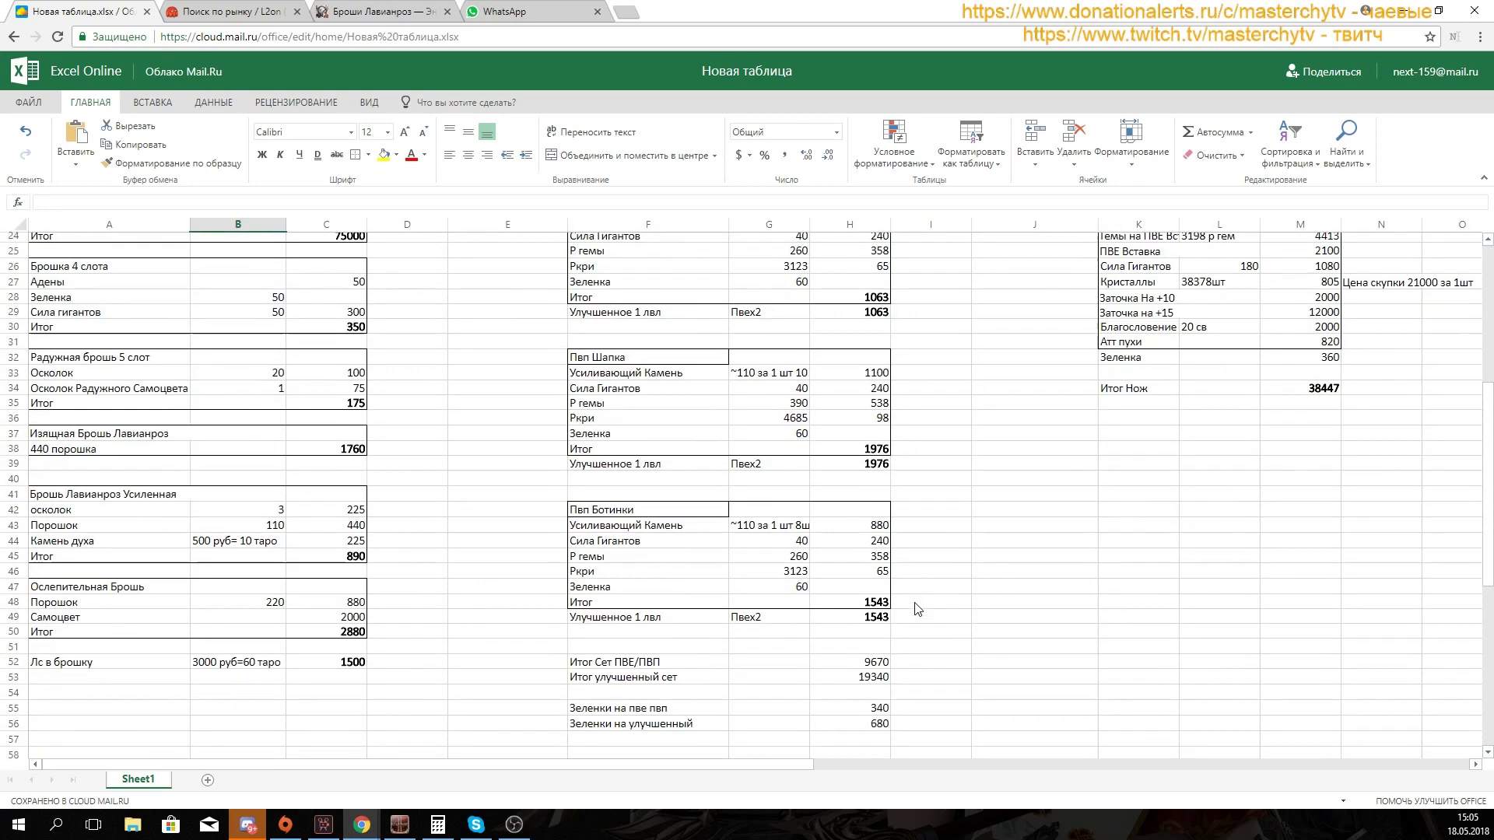
scroll(918, 614, "up", 9)
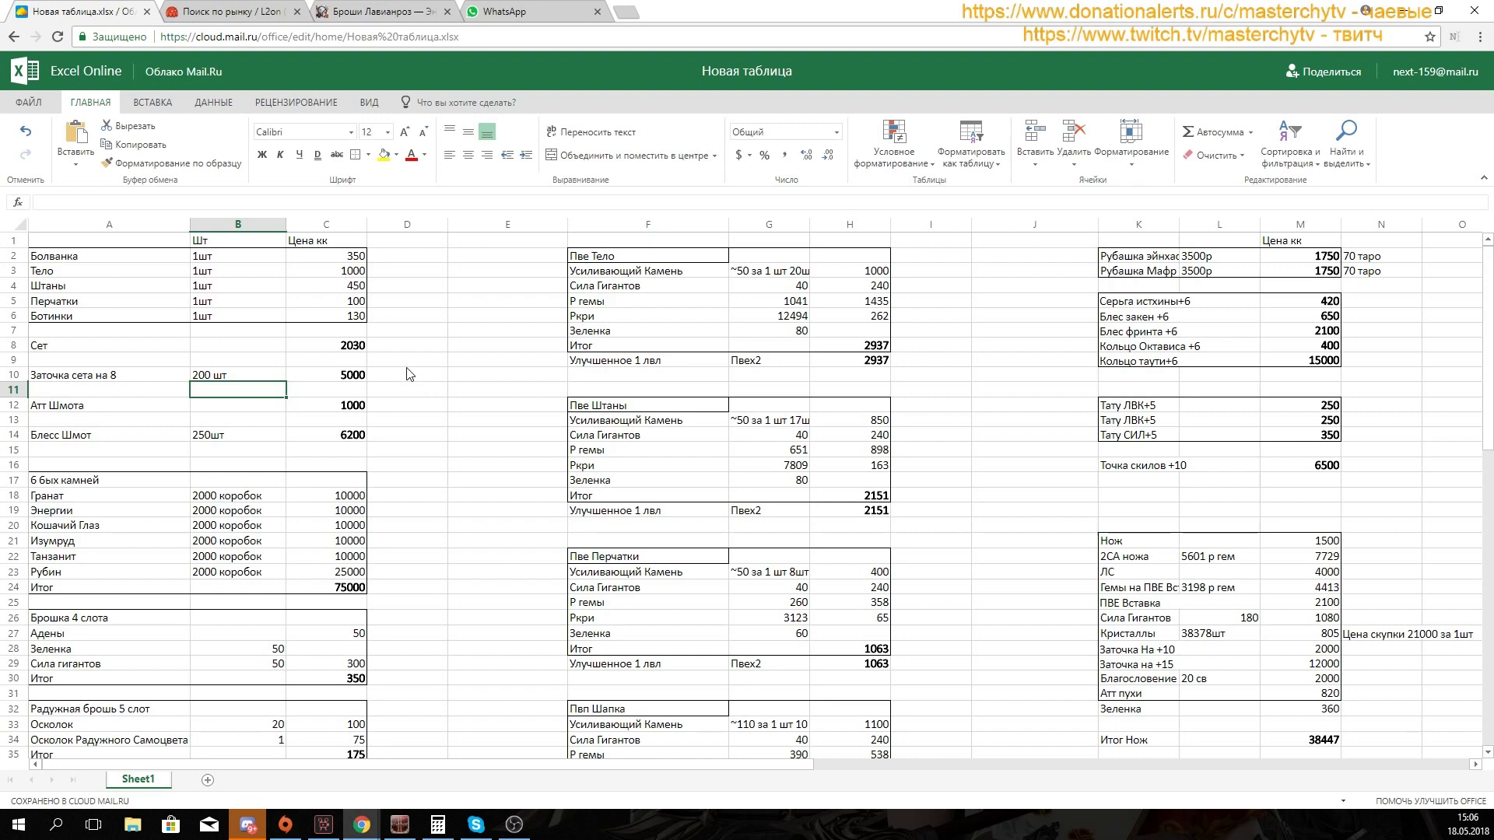
Step: Examine the Сет, Заточка сета на 8, Атт Шмота and Блесс Шмот entries with their quantities and prices
left_click(352, 347)
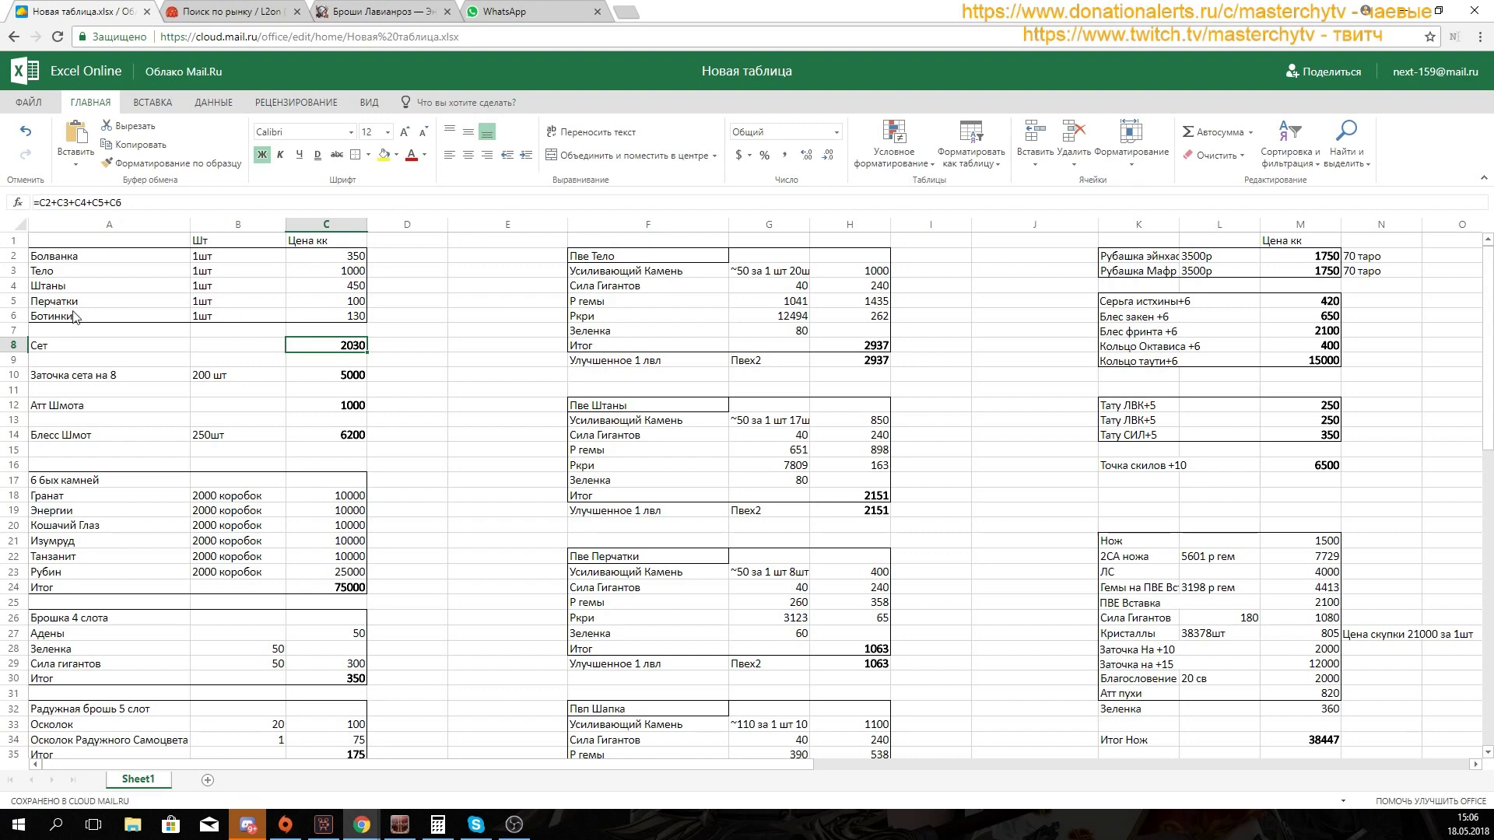
left_click(319, 378)
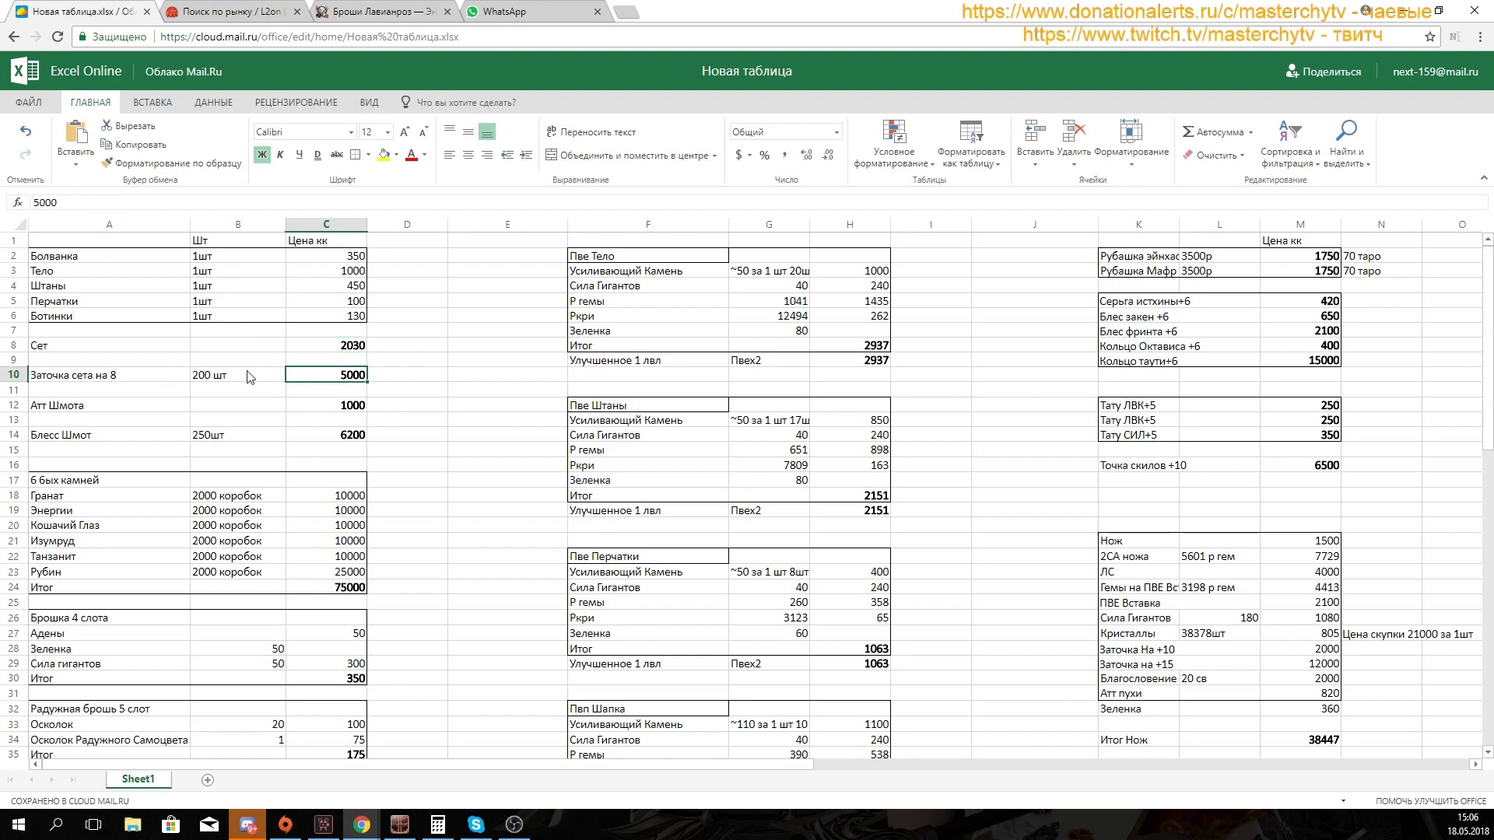
left_click(218, 381)
left_click(332, 380)
left_click(100, 412)
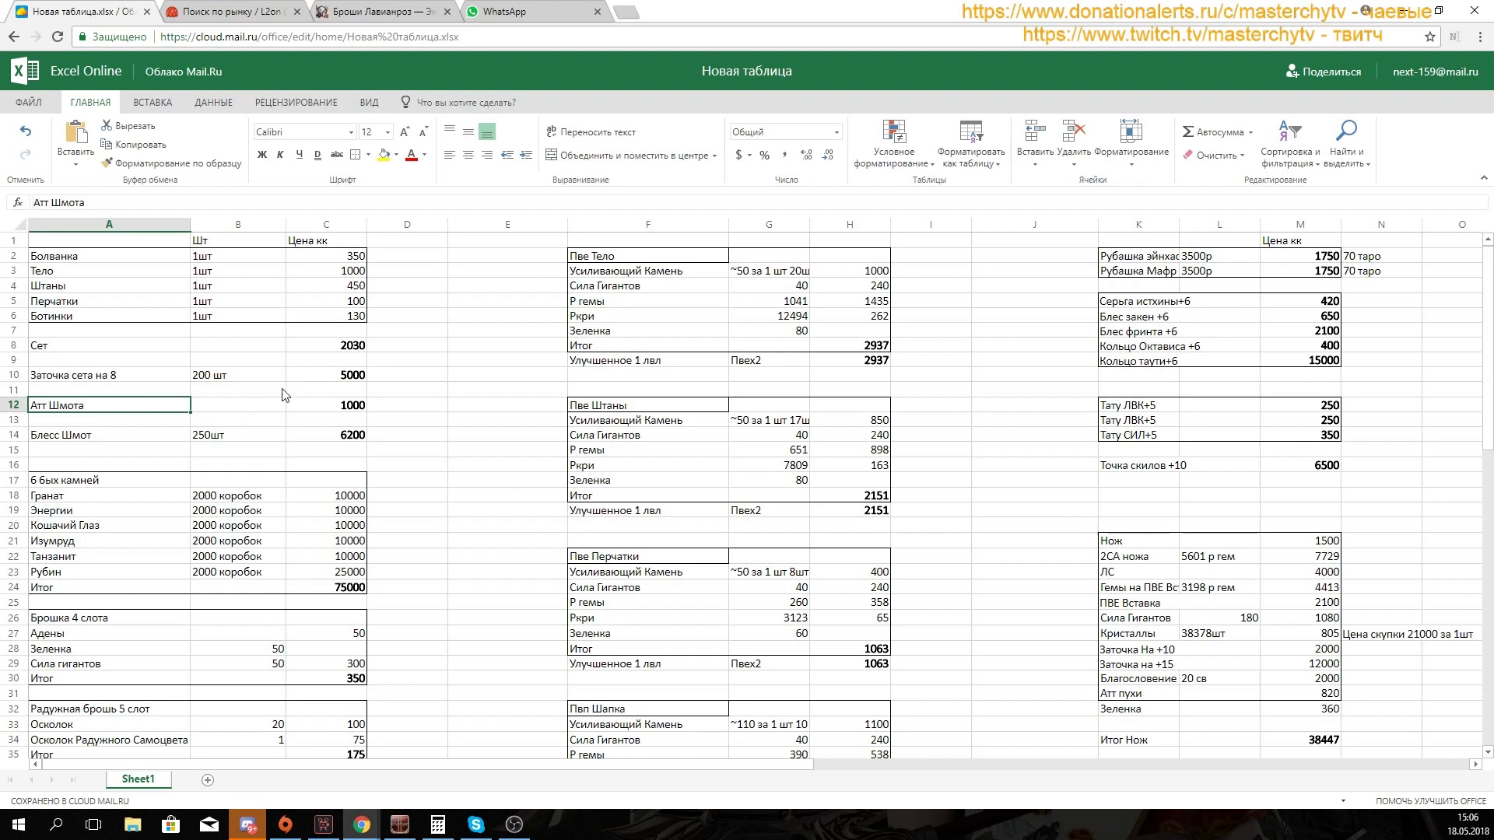
left_click(347, 410)
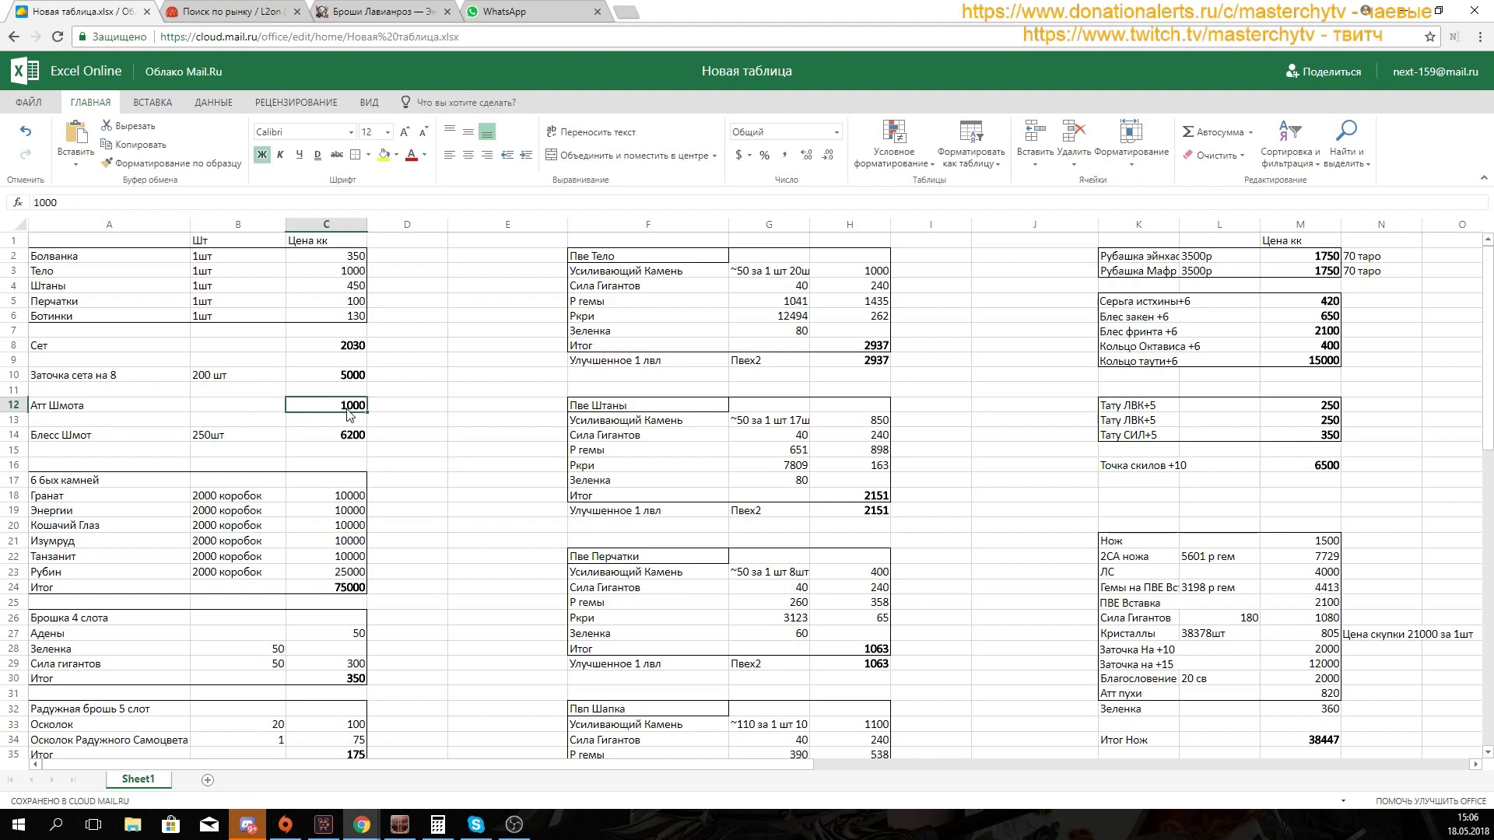
left_click(92, 441)
left_click(199, 441)
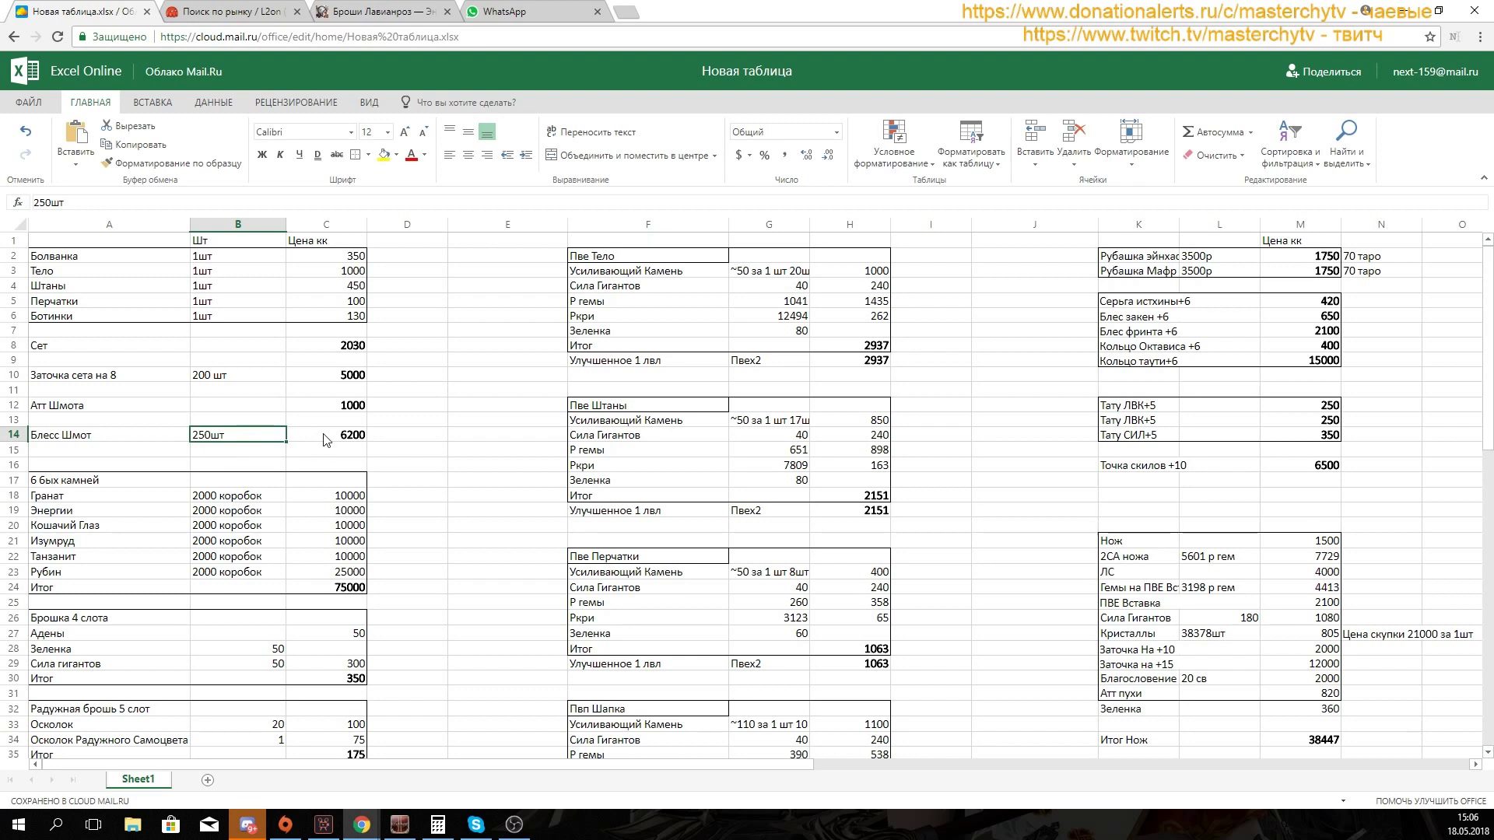
Step: Review the gemstone and brooch cost tables, from 6 бых камней down to Лс в брошку
scroll(326, 441, "down", 1)
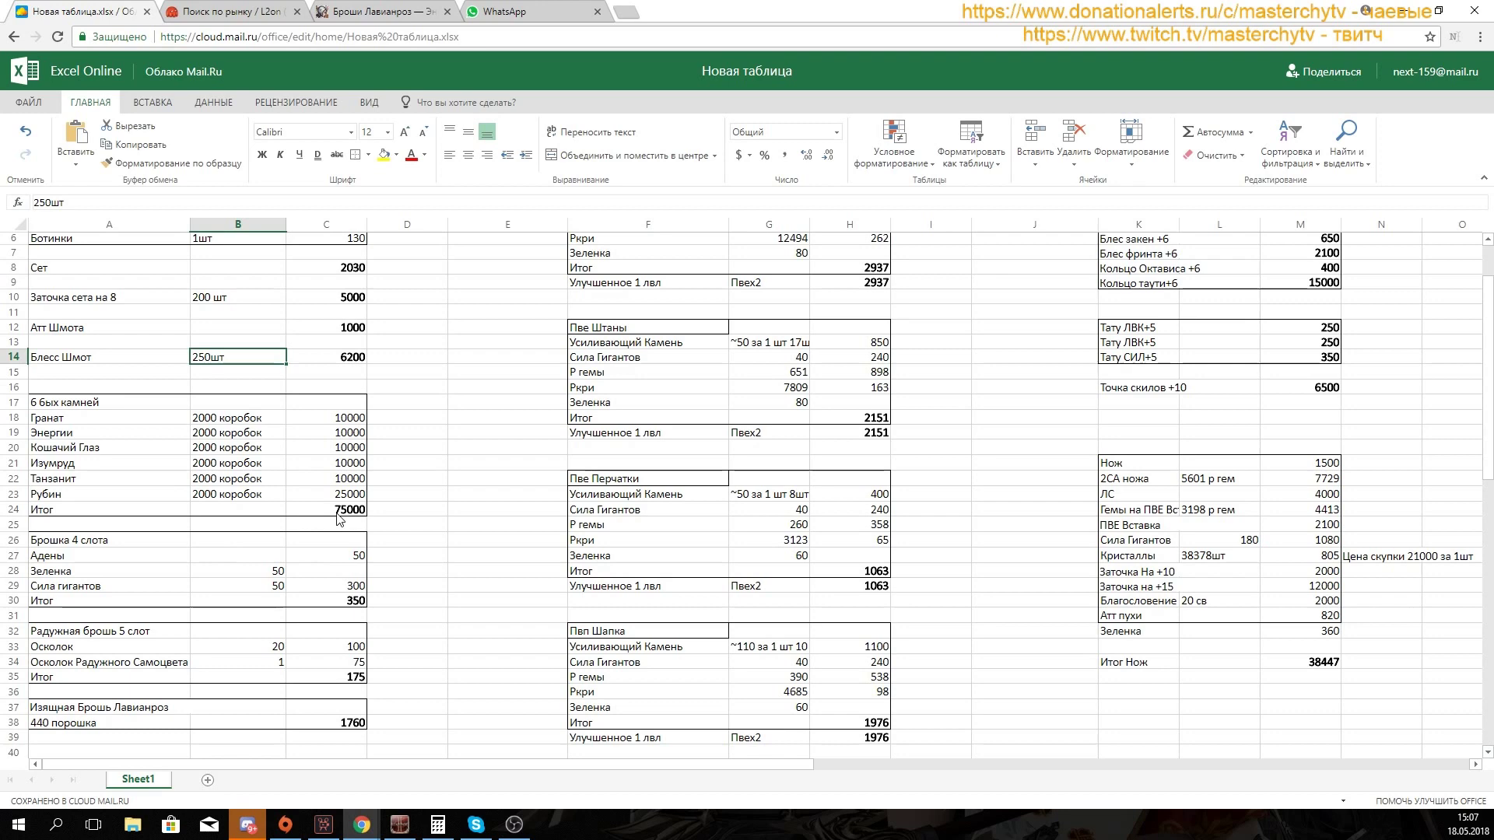
scroll(339, 520, "down", 2)
scroll(317, 522, "down", 2)
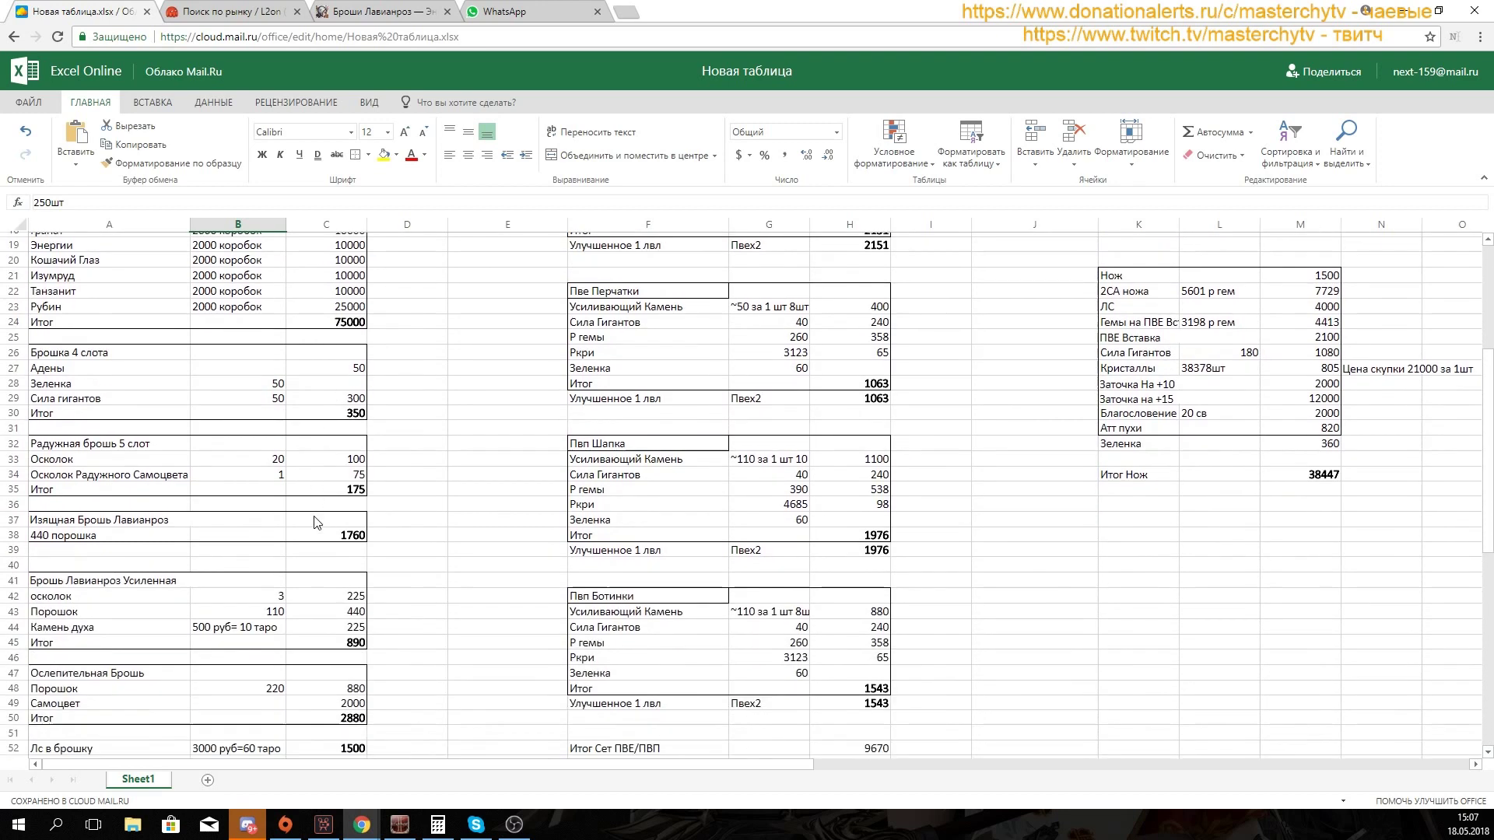
scroll(316, 522, "down", 1)
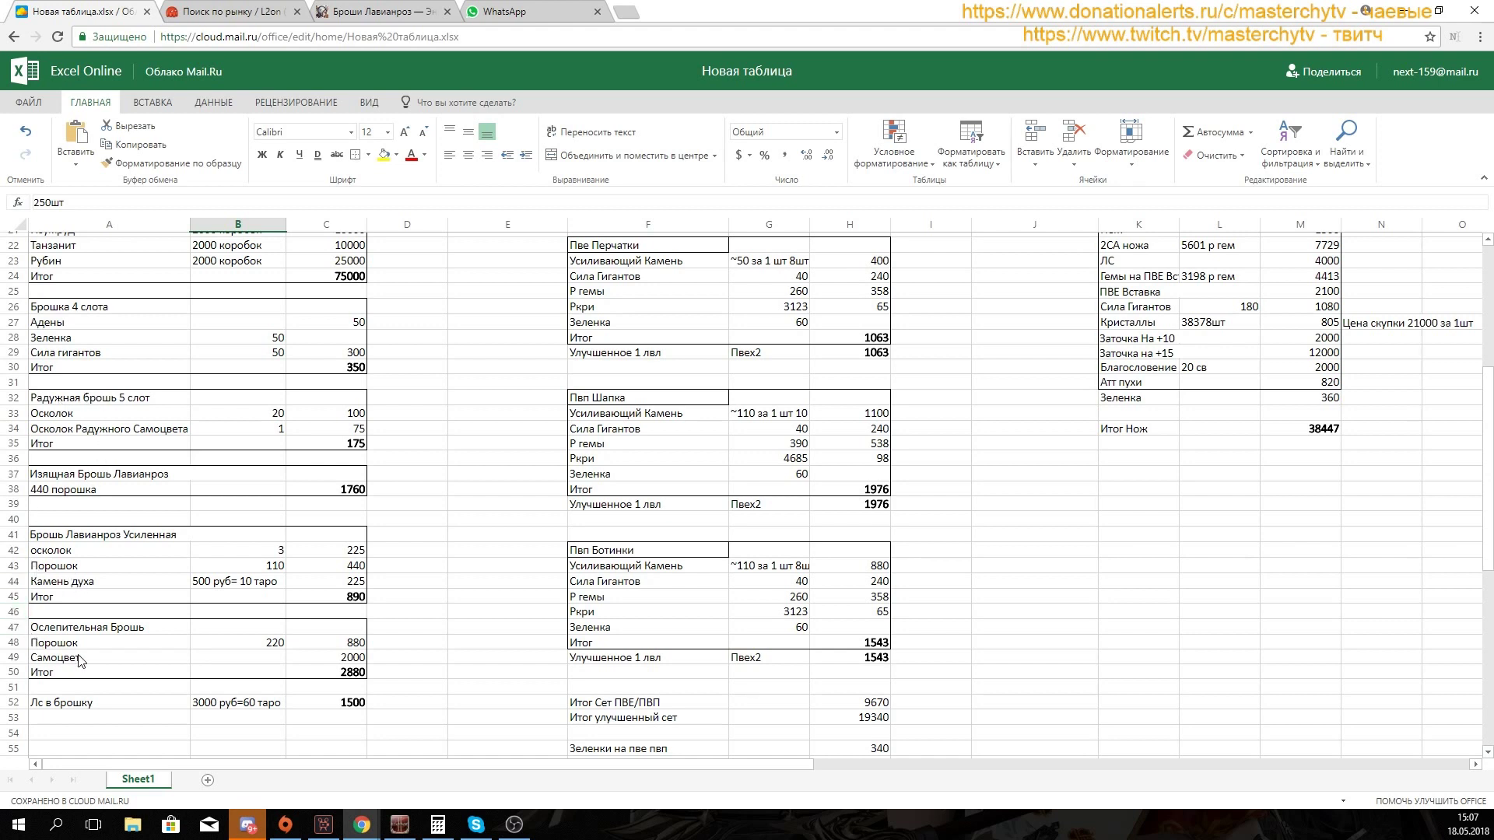
scroll(173, 534, "up", 2)
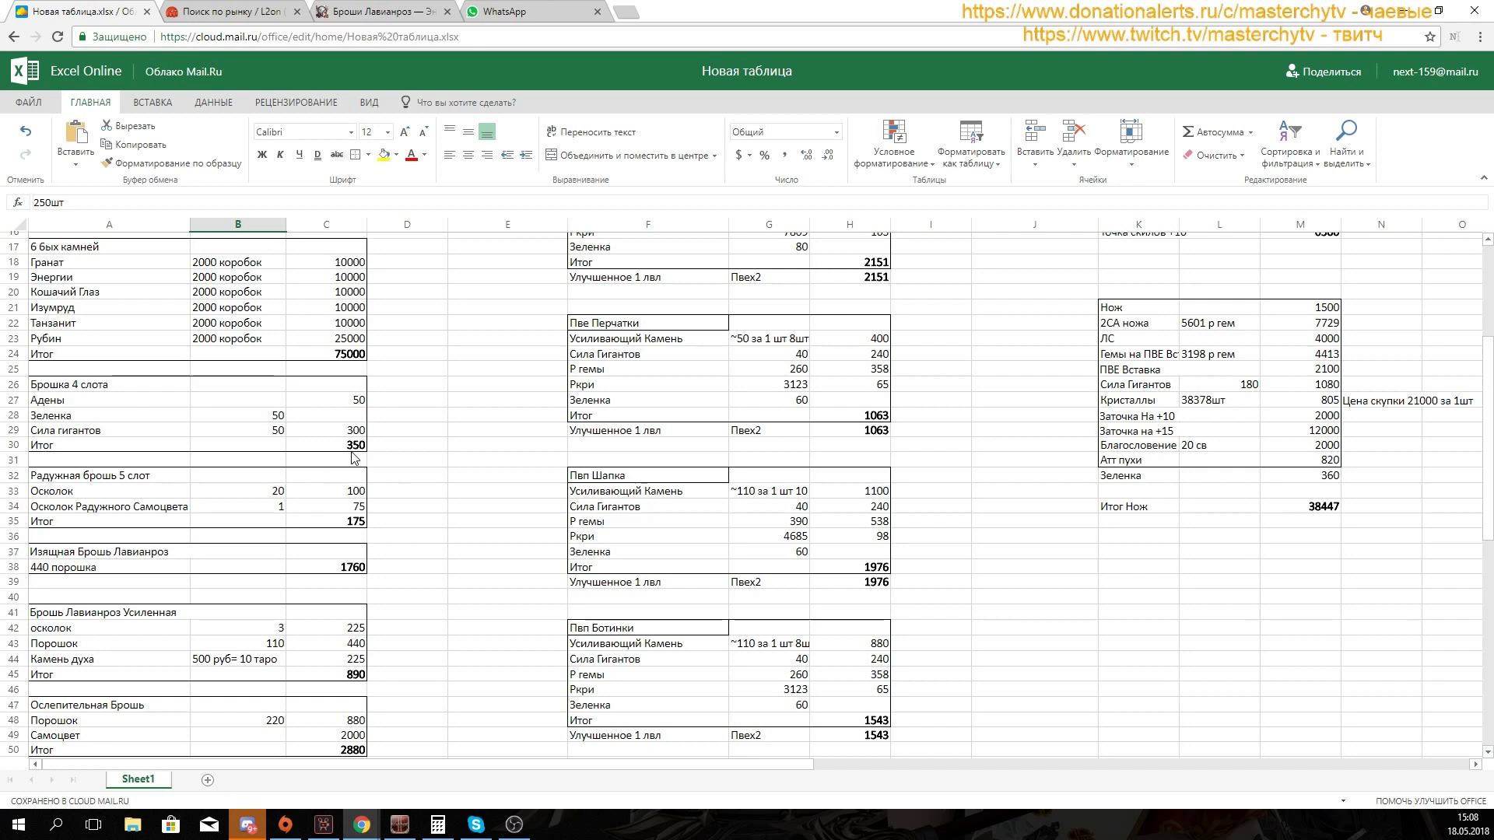
scroll(351, 458, "down", 2)
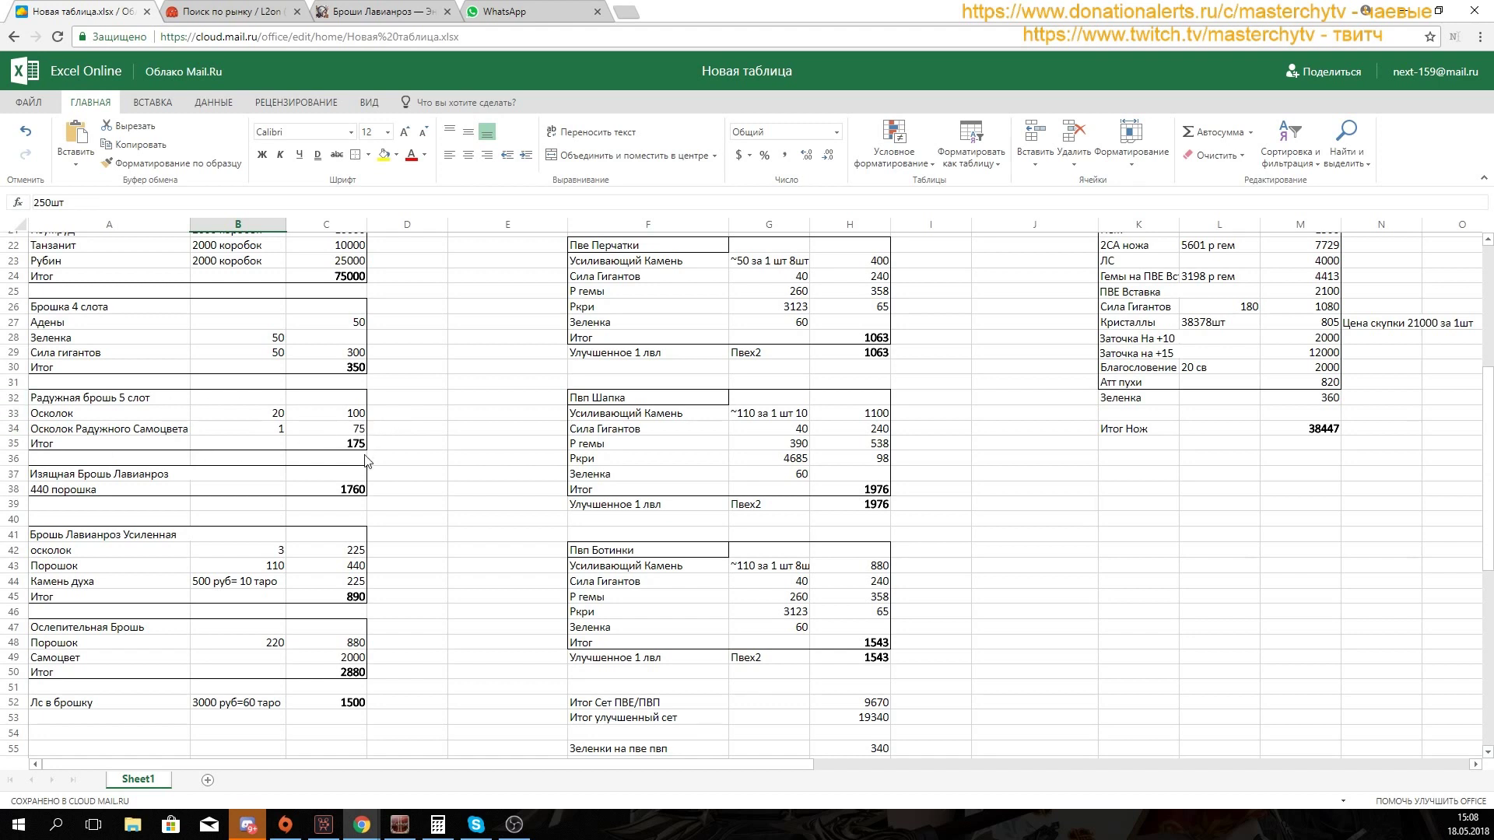
scroll(368, 465, "down", 2)
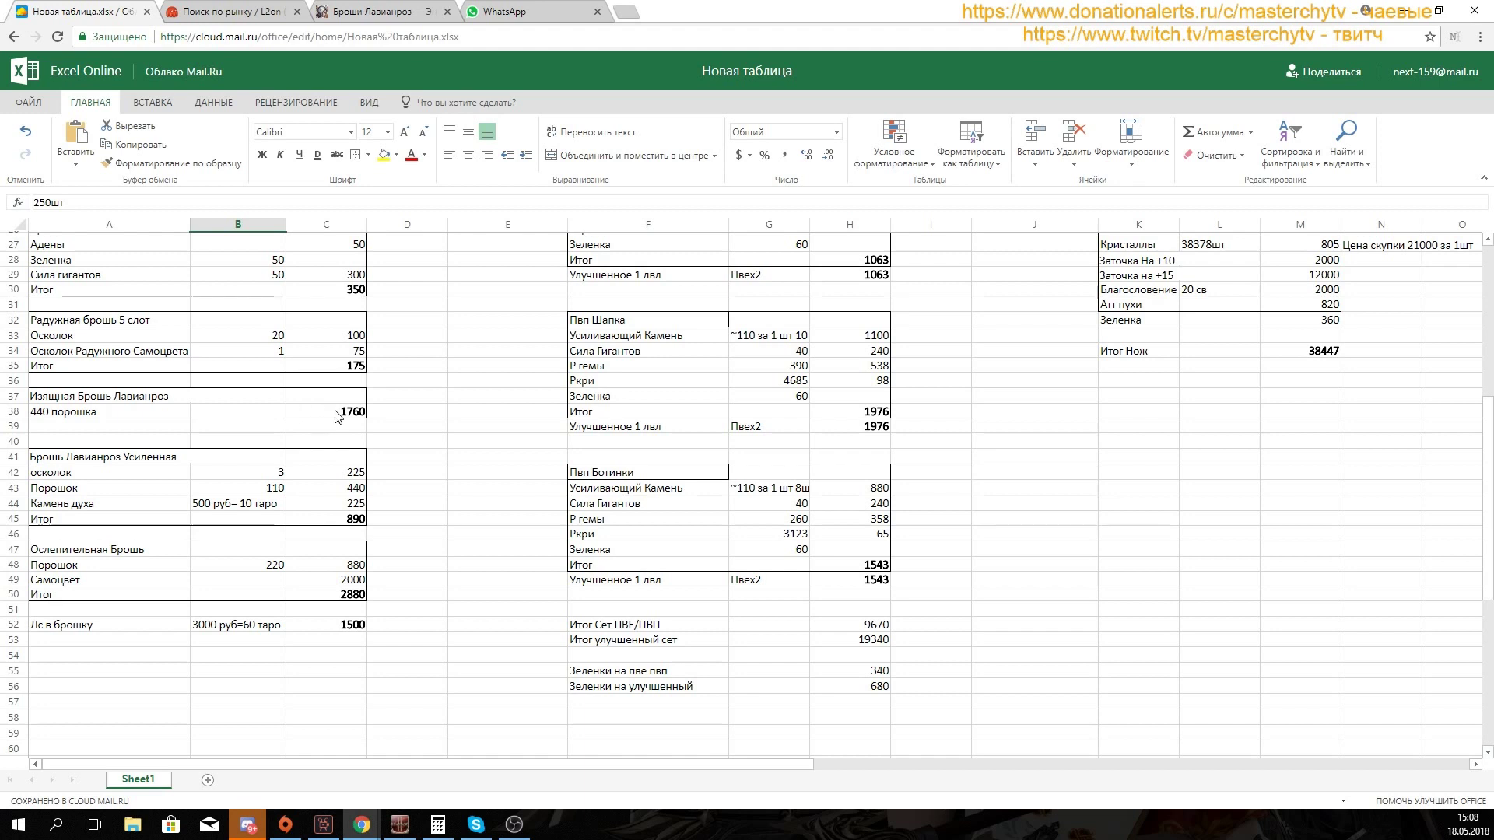
scroll(336, 426, "down", 2)
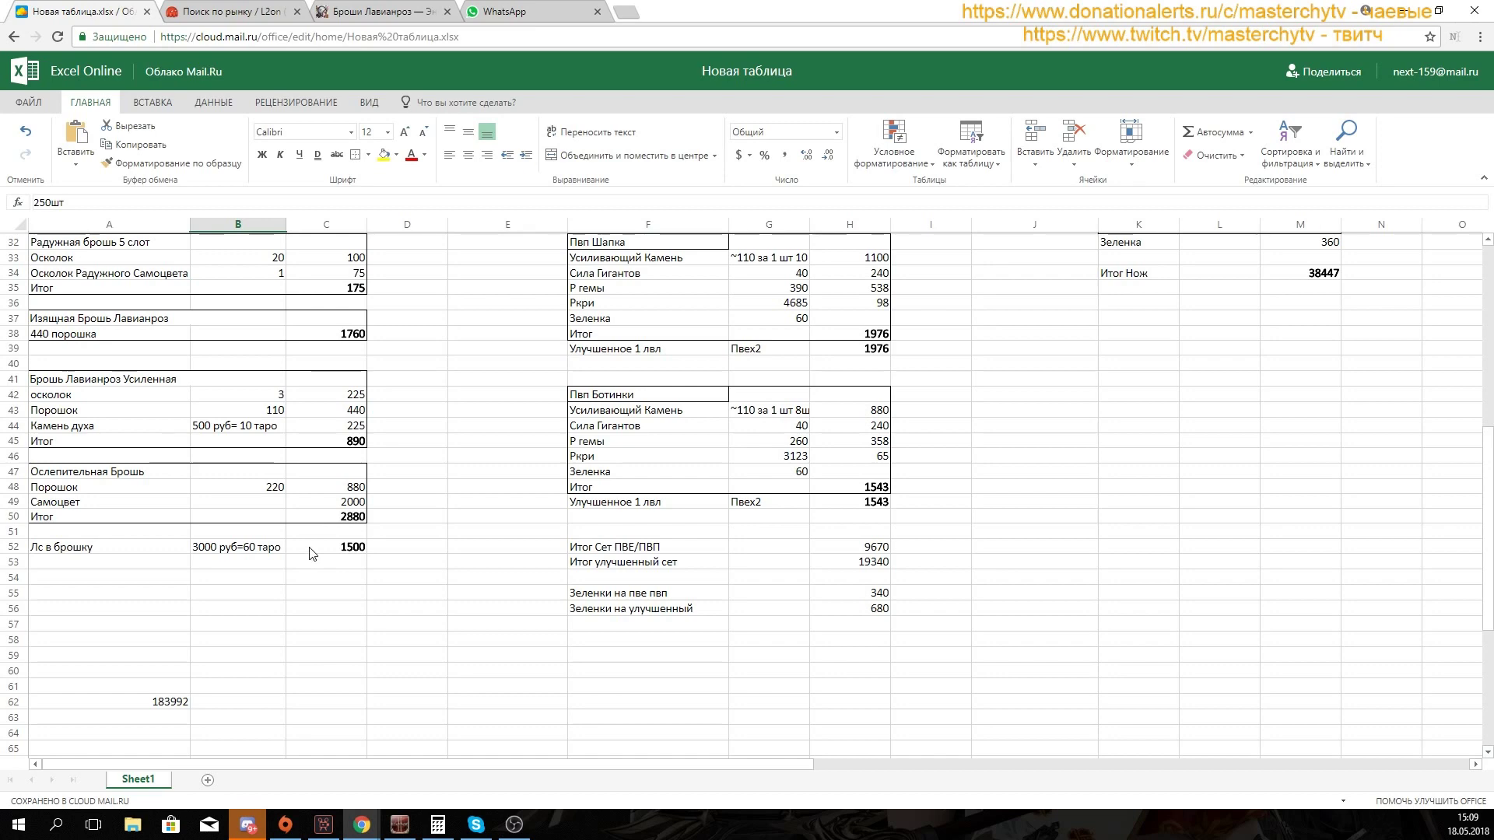
Step: Review the ПВЕ and ПВП upgrade cost tables for each armor piece, from Пве Тело to Пвп Ботинки
scroll(465, 559, "up", 3)
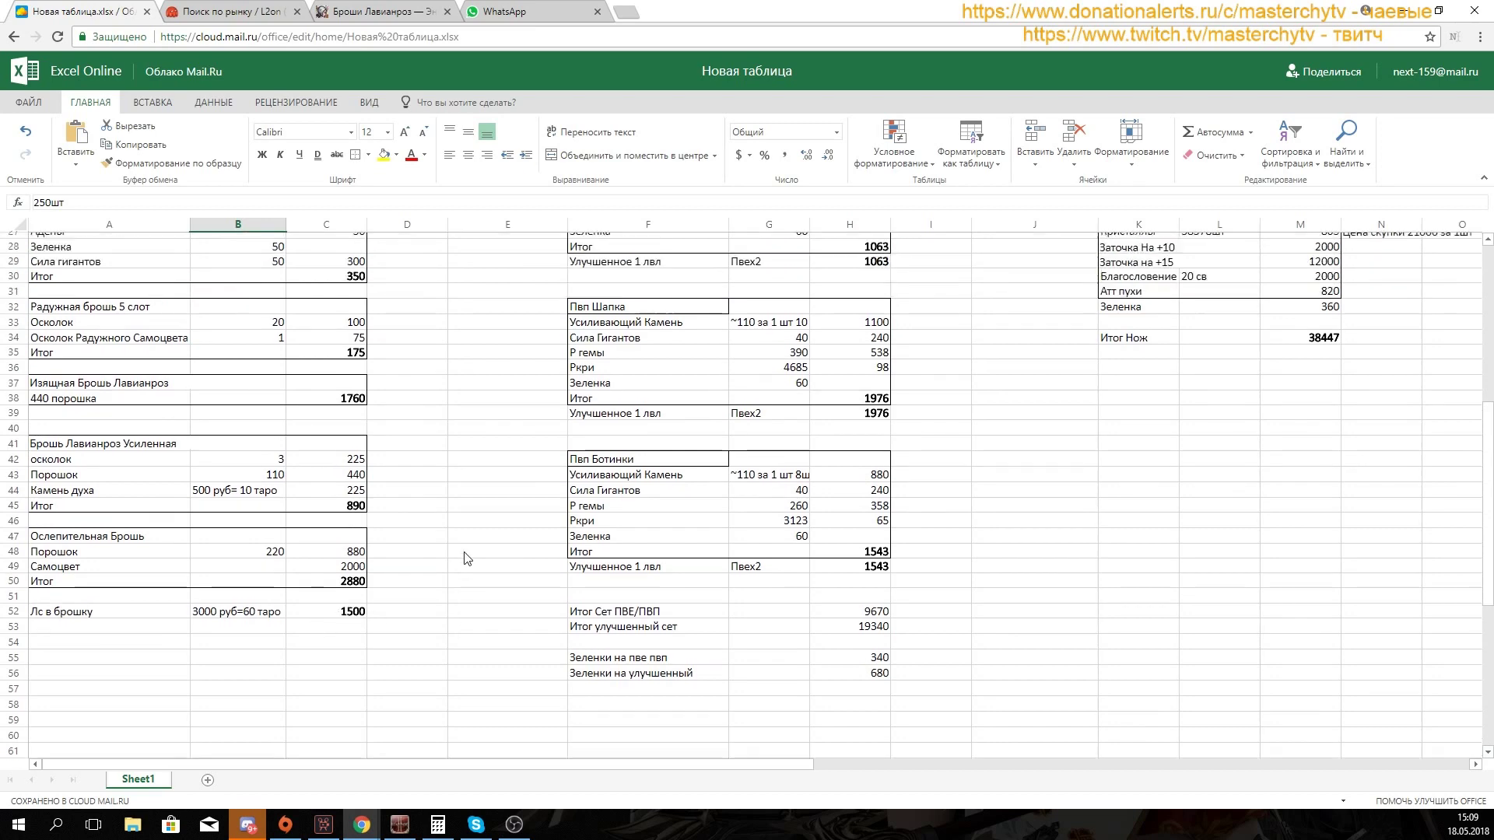
scroll(693, 520, "up", 9)
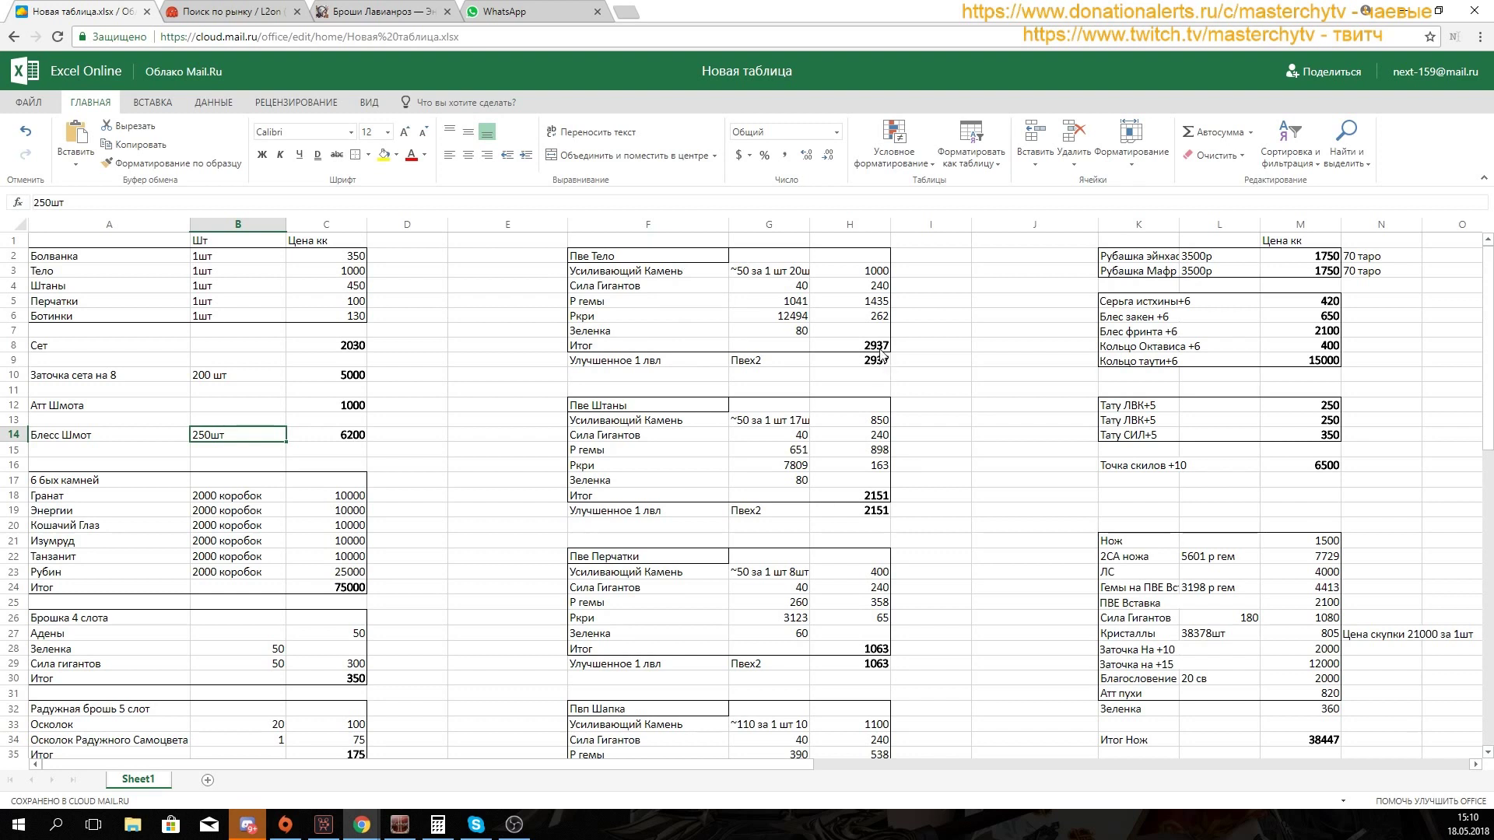
scroll(866, 503, "down", 2)
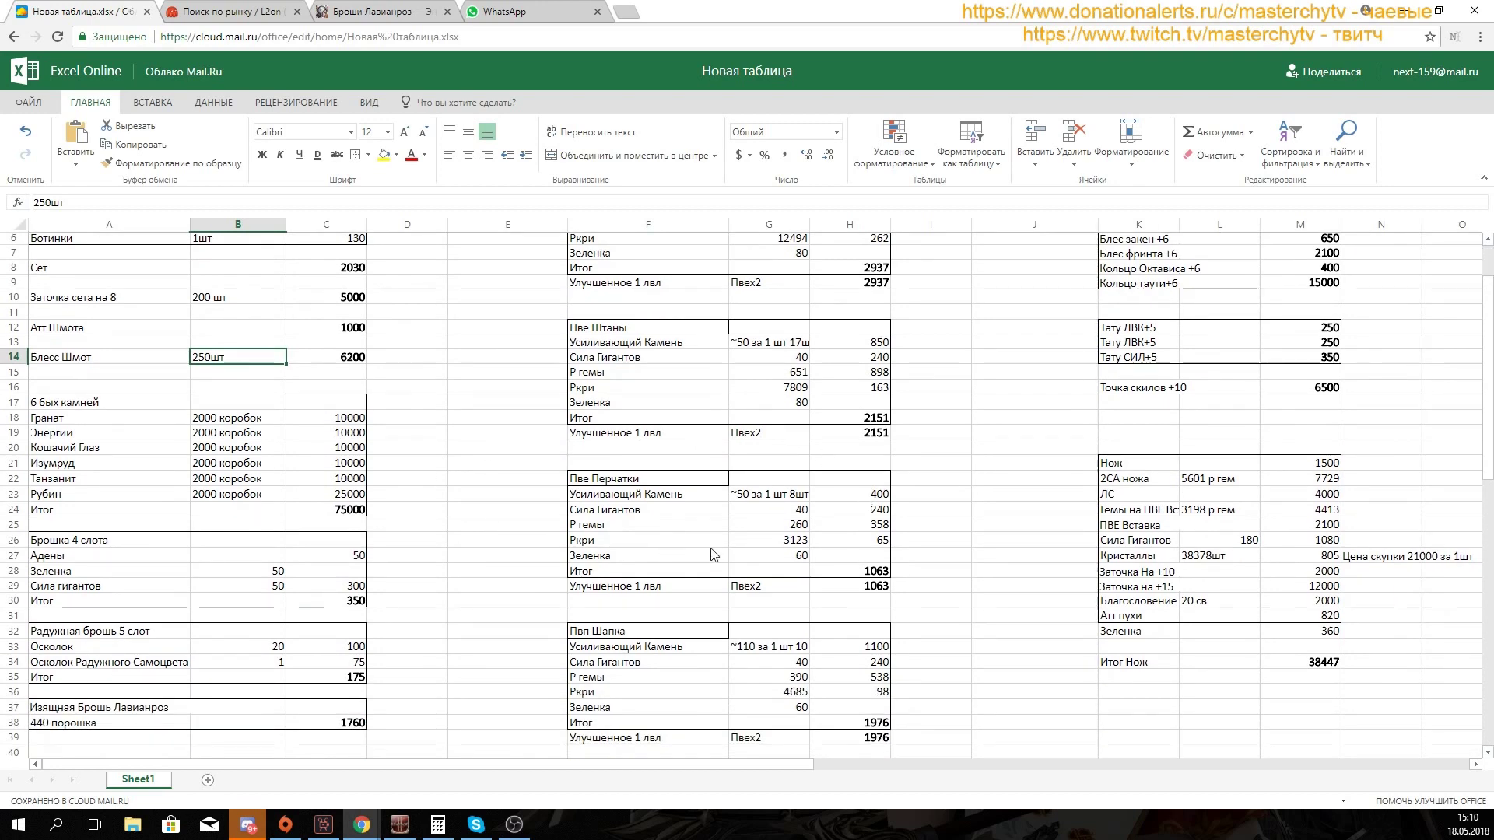
scroll(883, 580, "down", 4)
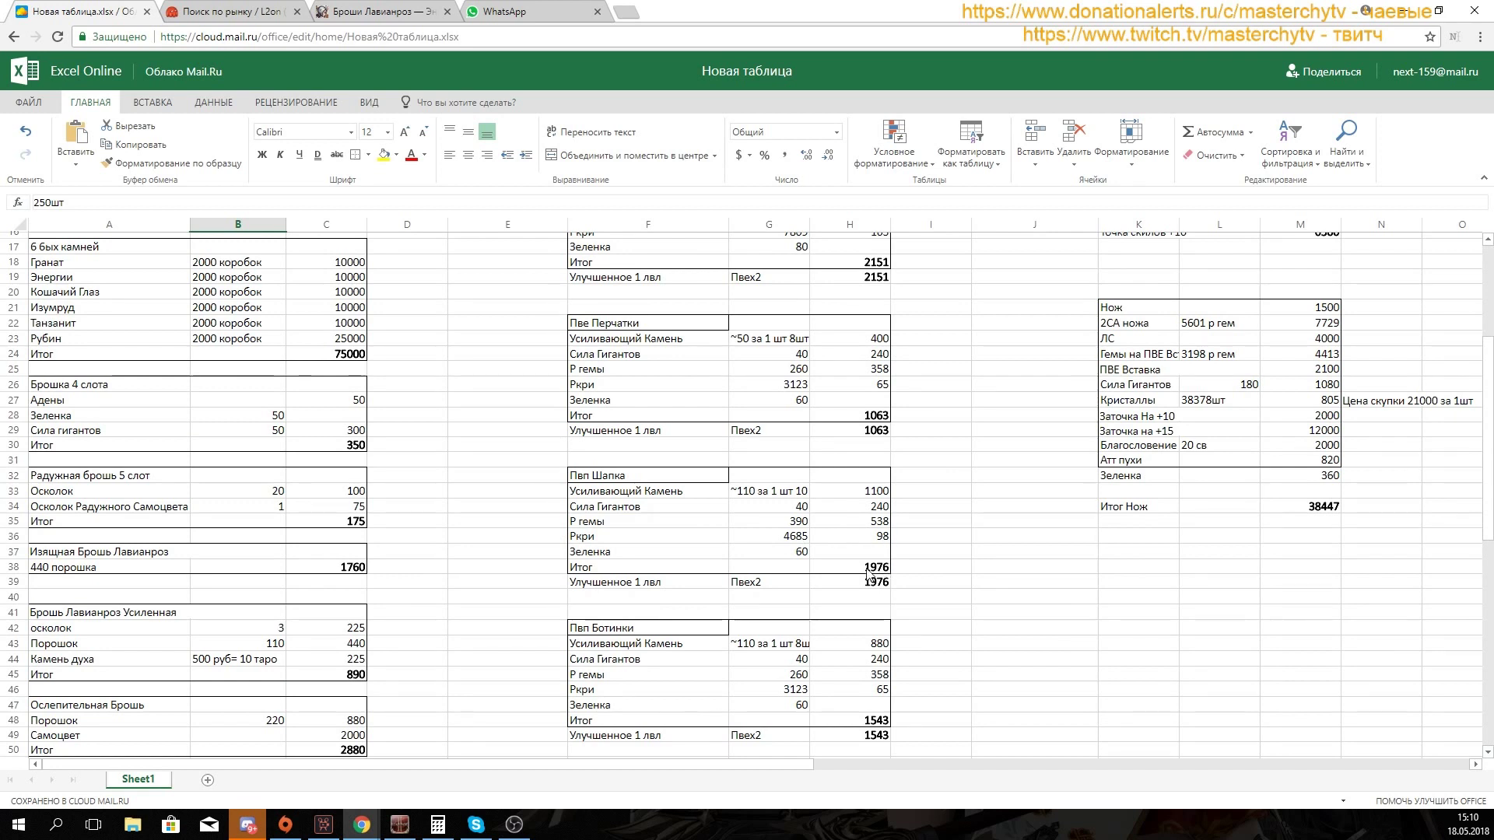
scroll(869, 576, "down", 2)
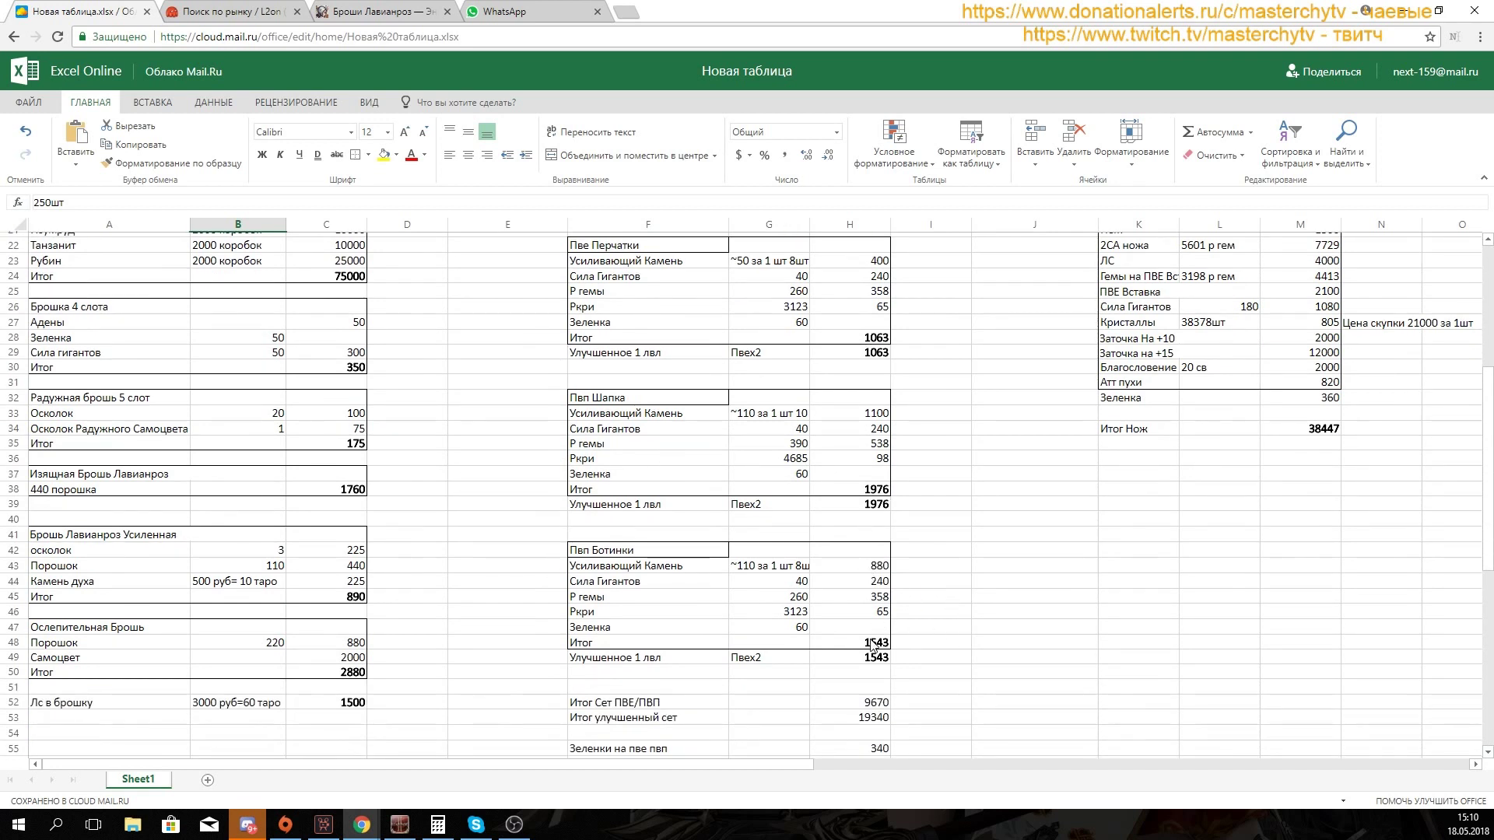
scroll(873, 646, "down", 4)
scroll(1033, 583, "up", 9)
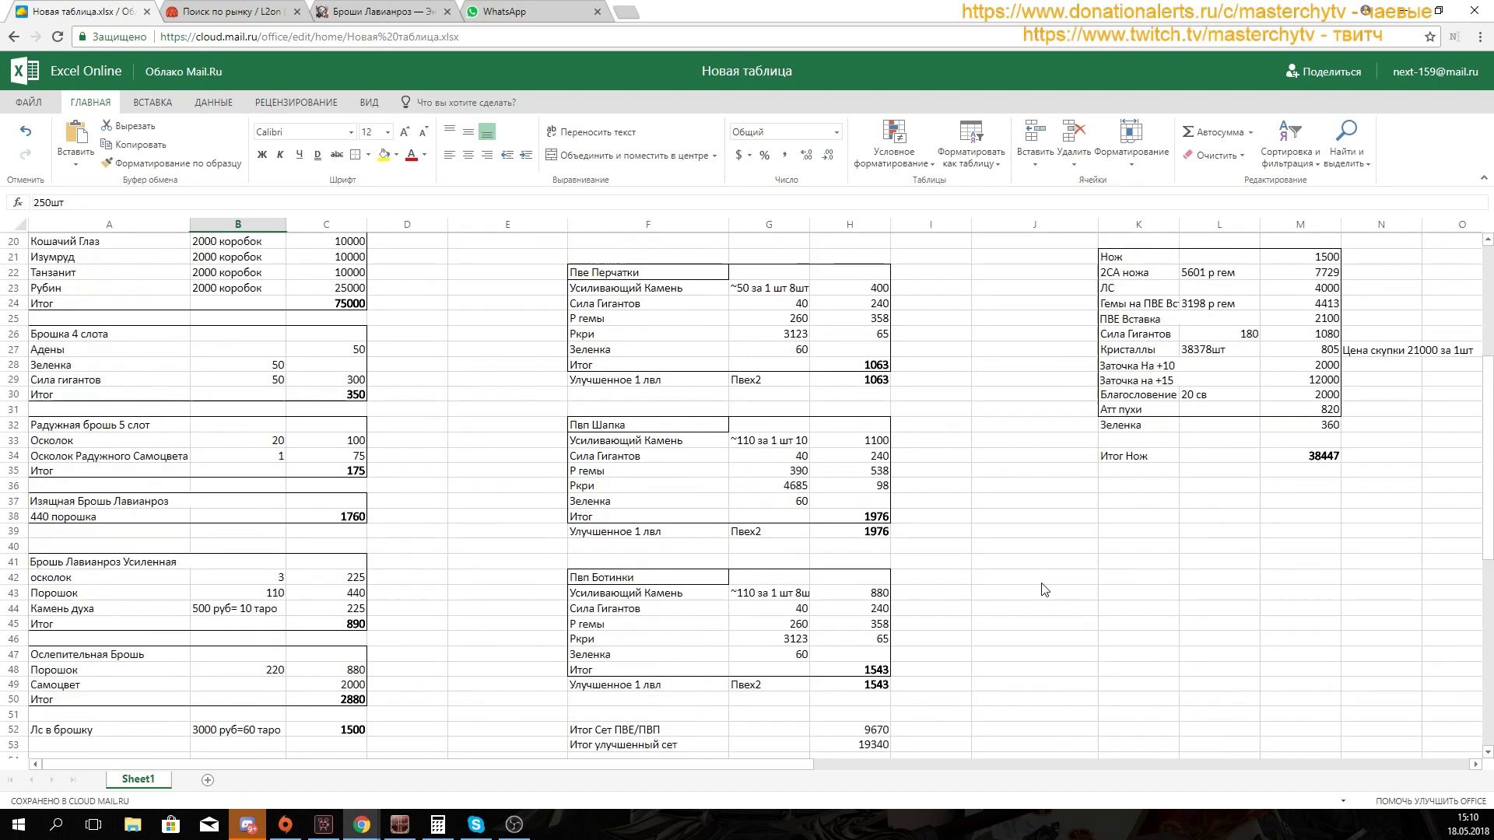
scroll(1033, 582, "up", 1)
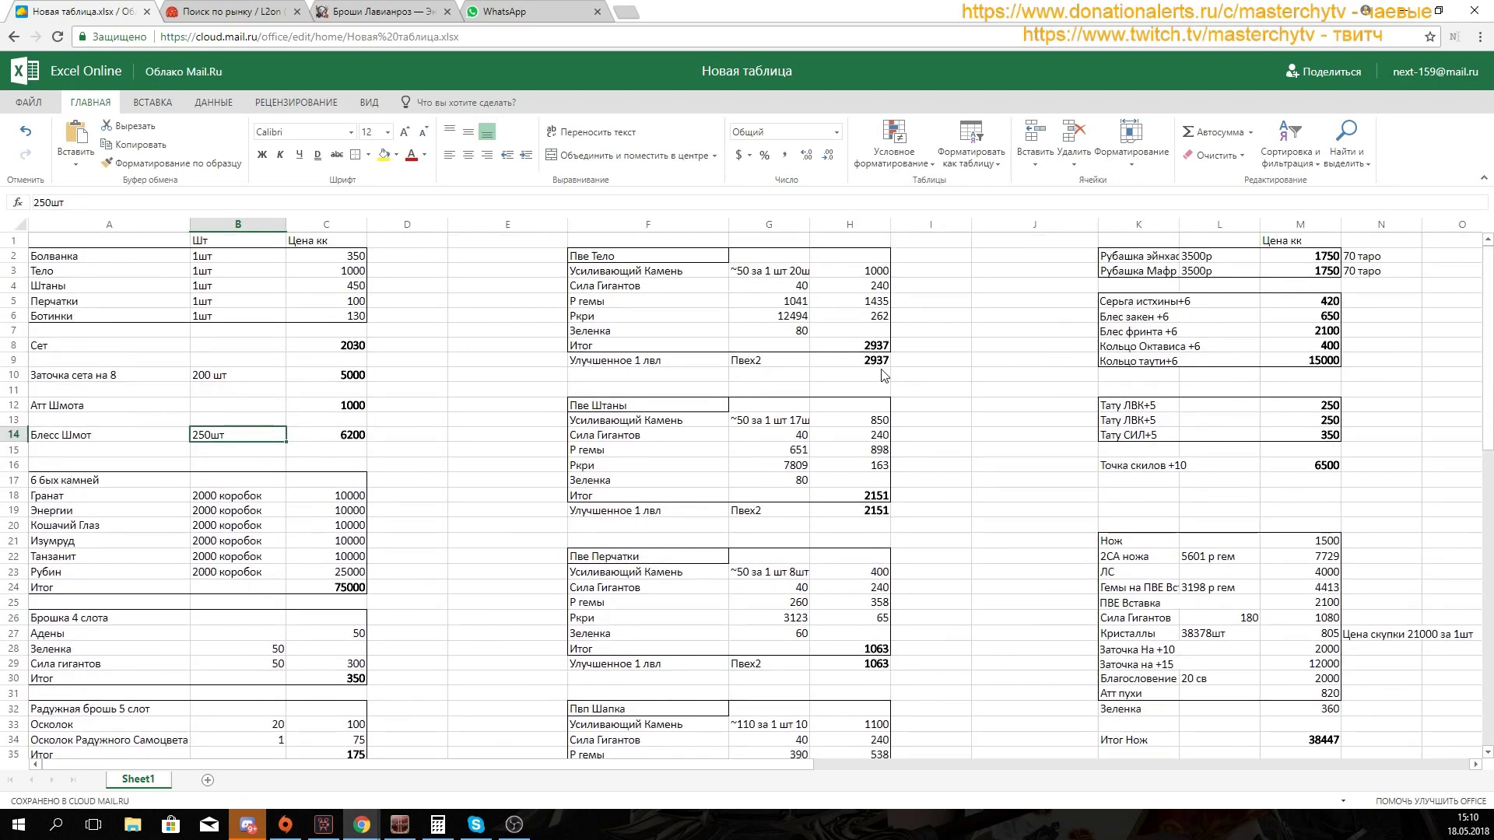
Step: Switch to the Lineage II window for a look at the character, and return to the spreadsheet
key("alt+Tab")
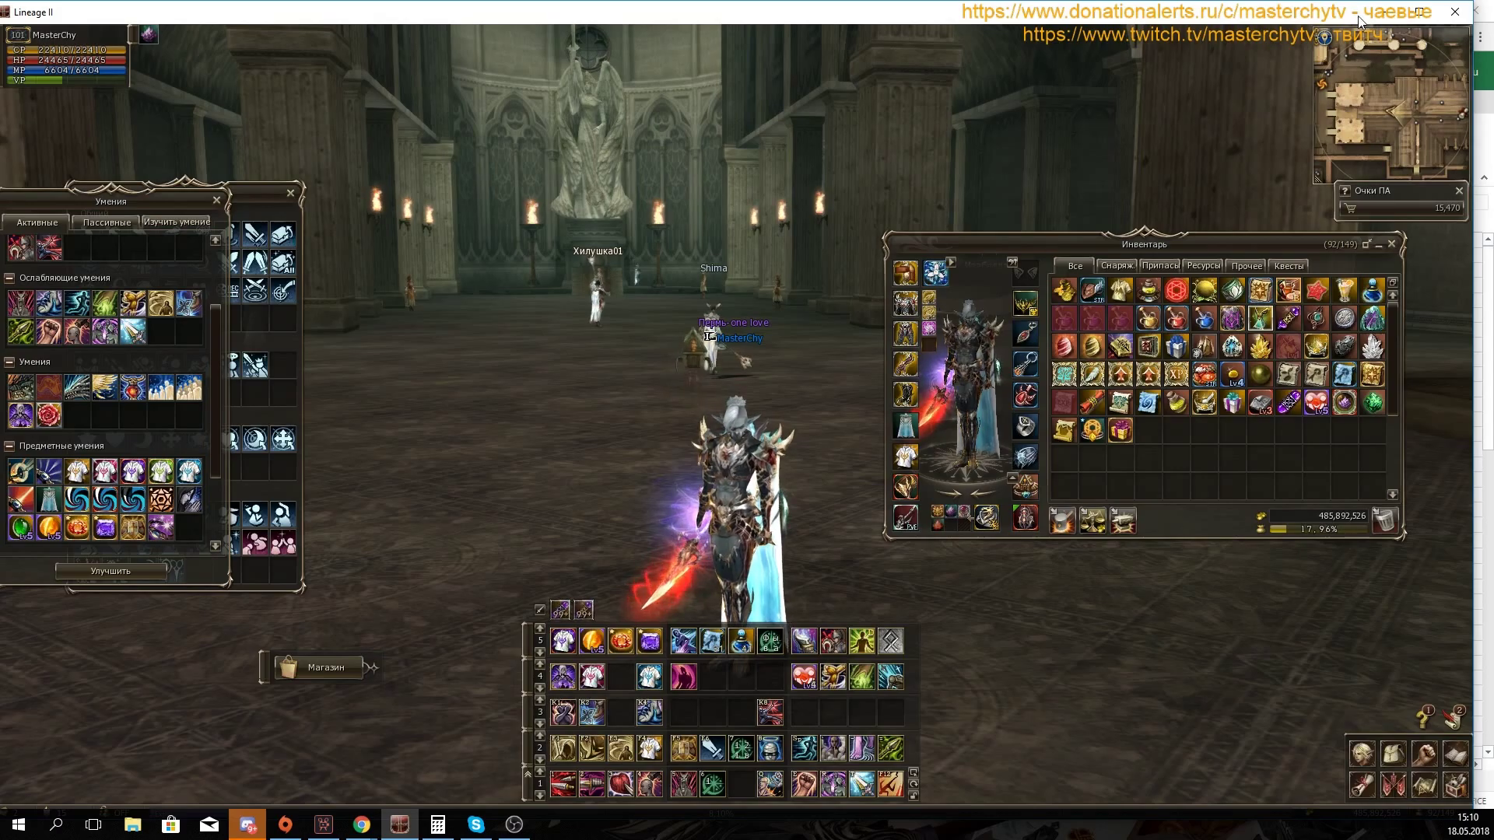
key("alt+Tab")
left_click(913, 384)
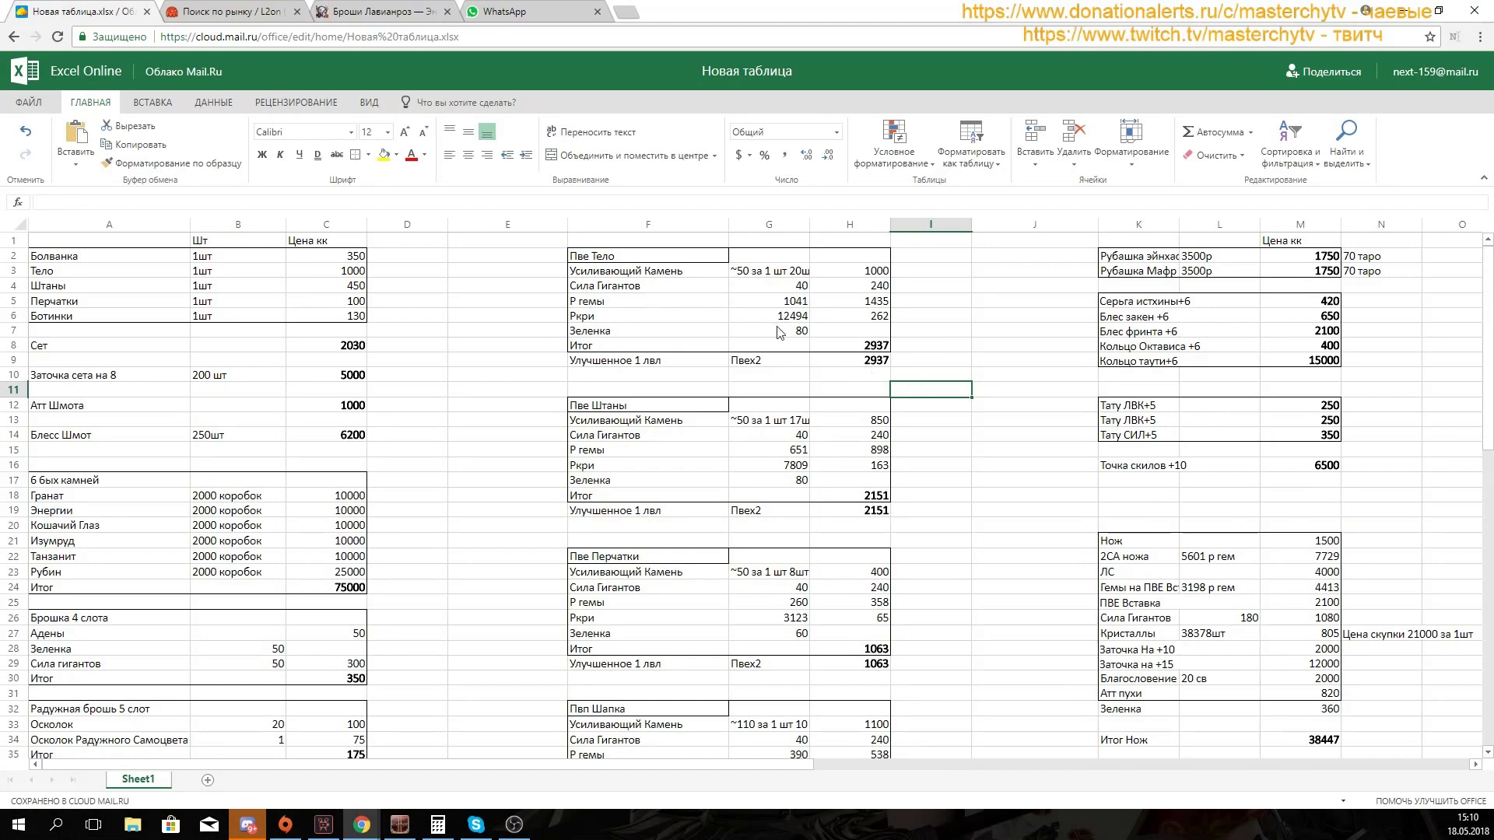
Step: Check the Улучшенное 1 лвл cost of Пве Тело against the Итог Сет ПВЕ/ПВП and Итог улучшенный сет rows
left_click(882, 365)
scroll(831, 471, "down", 10)
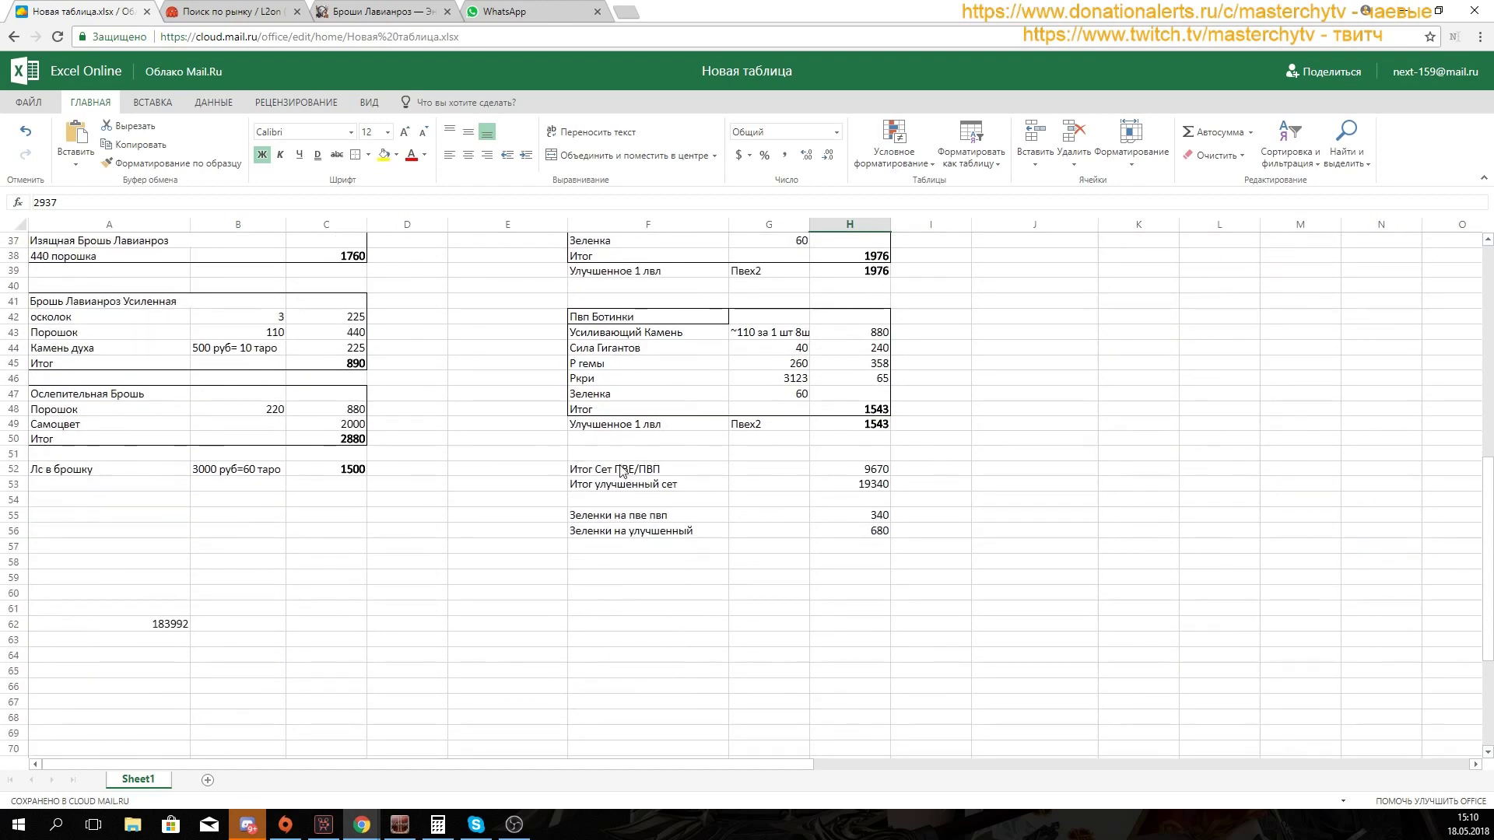
scroll(846, 476, "up", 10)
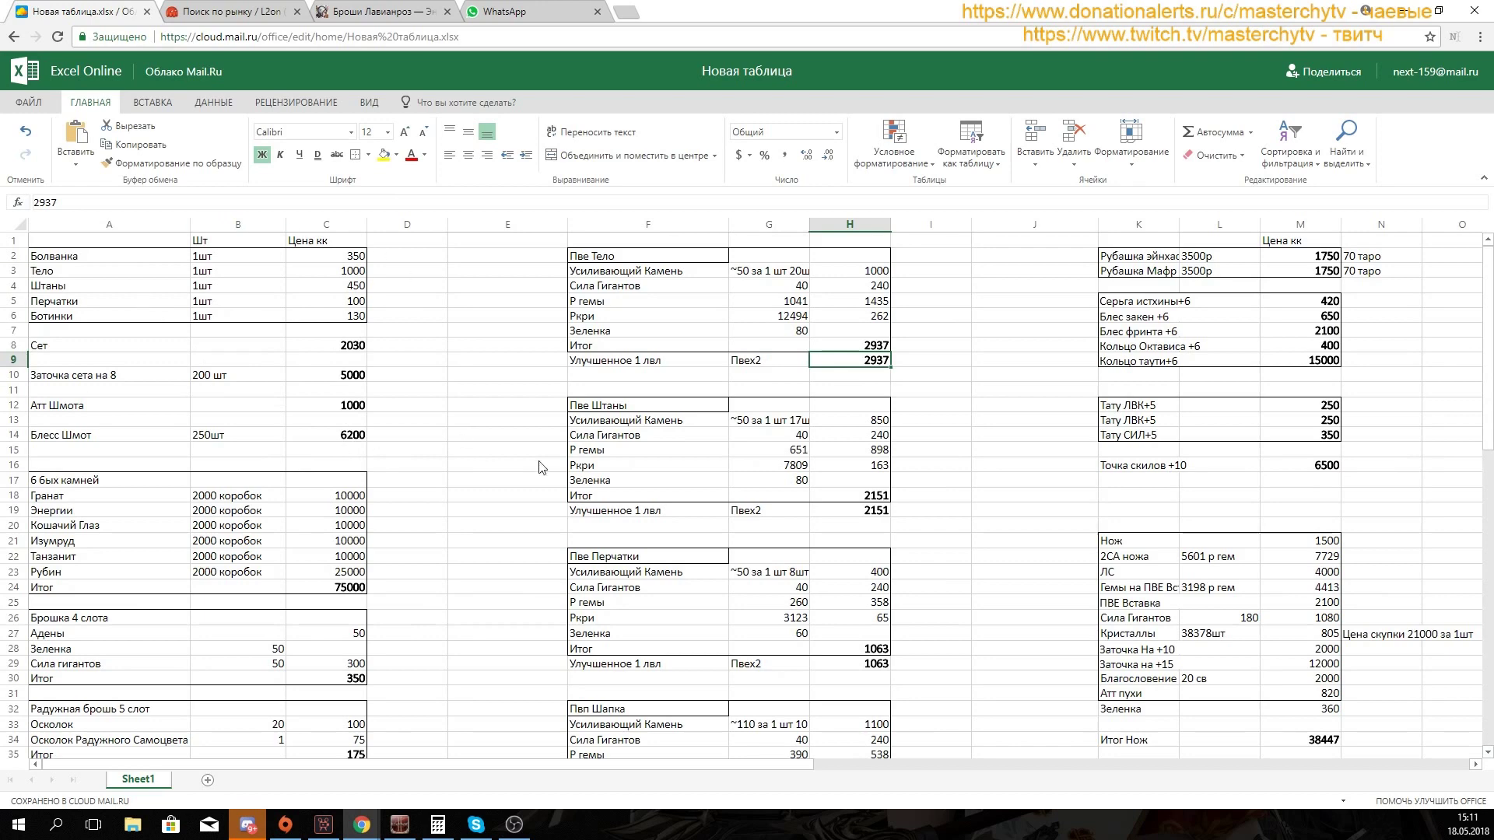
scroll(484, 449, "down", 6)
scroll(793, 539, "down", 3)
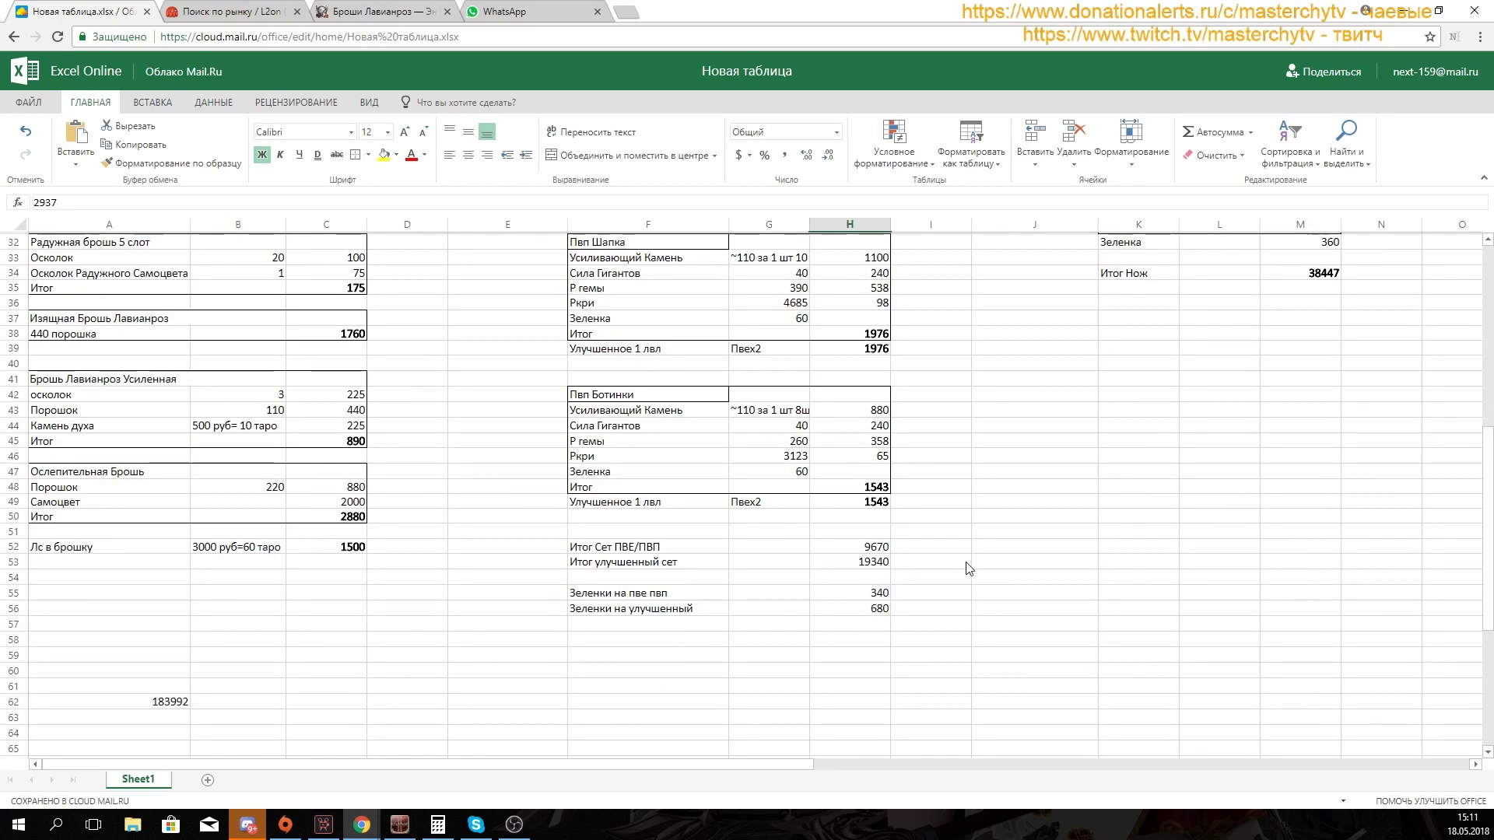
scroll(991, 573, "up", 10)
scroll(852, 656, "down", 9)
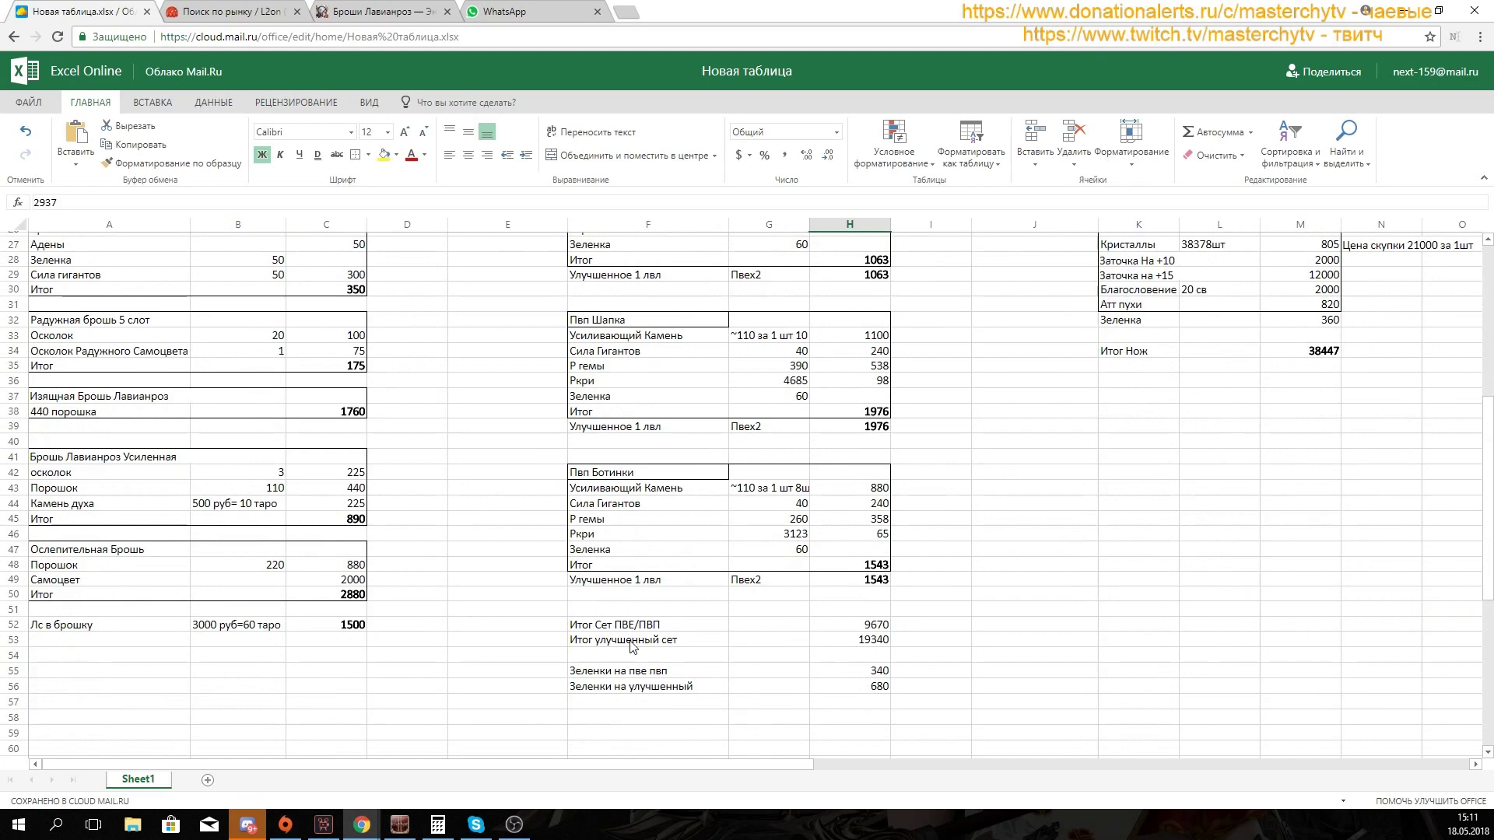
scroll(755, 658, "up", 9)
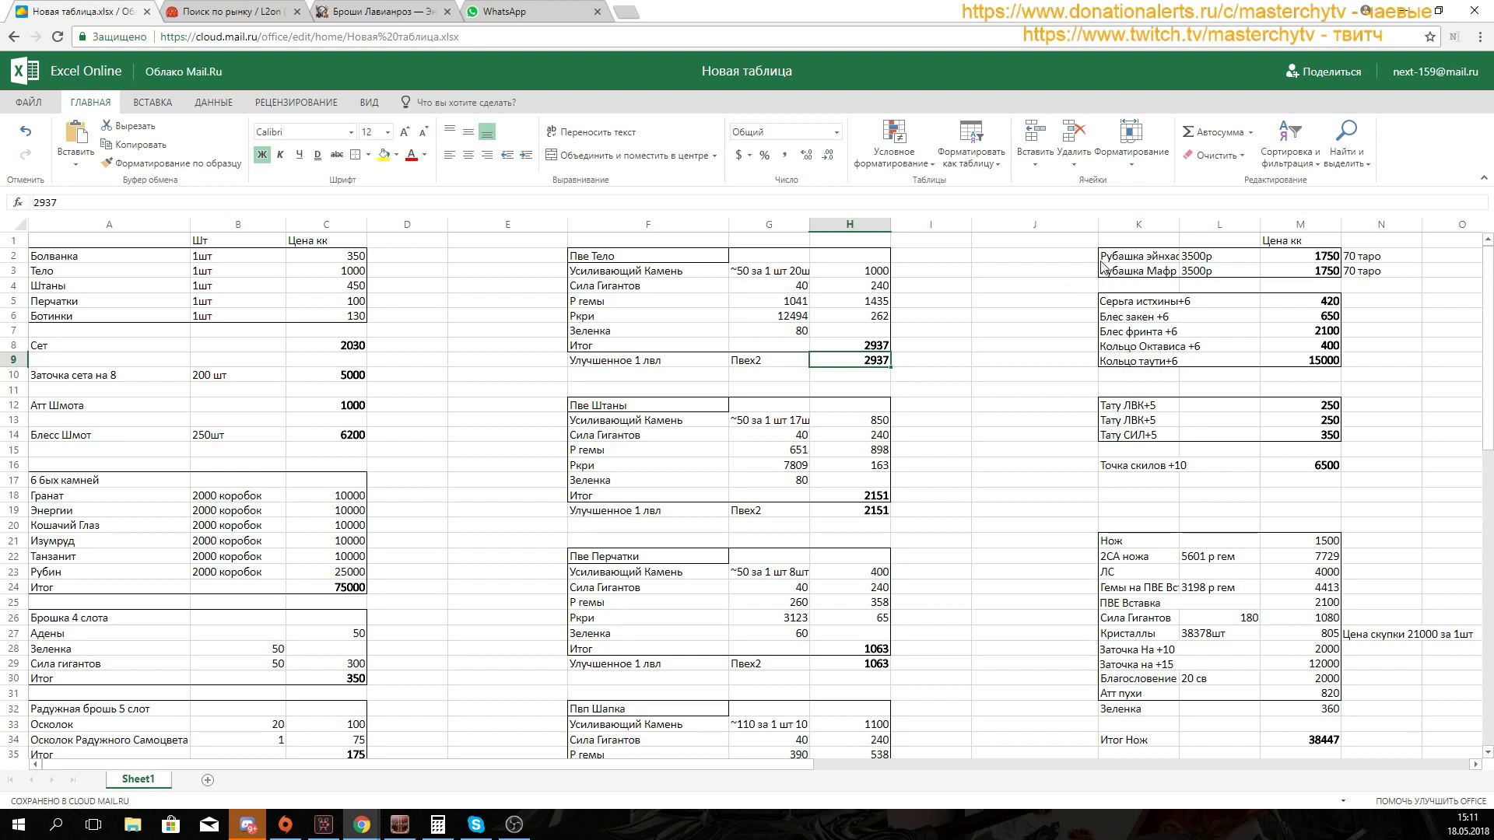
Step: Widen column K to fit the full item names, and select the price cell of Кольцо таути+6
left_click_drag(1179, 225, 1242, 226)
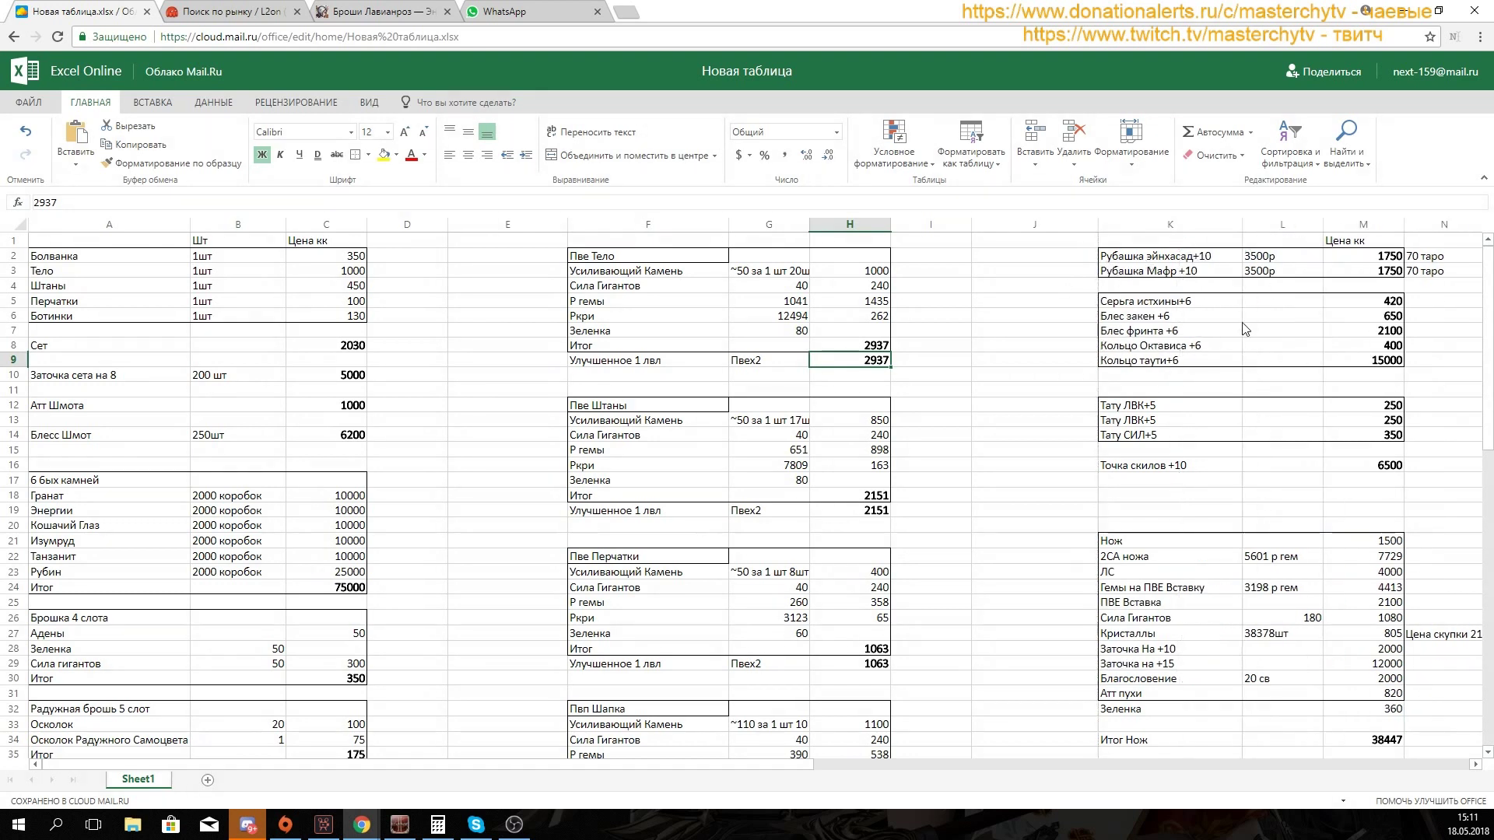
left_click_drag(548, 766, 731, 772)
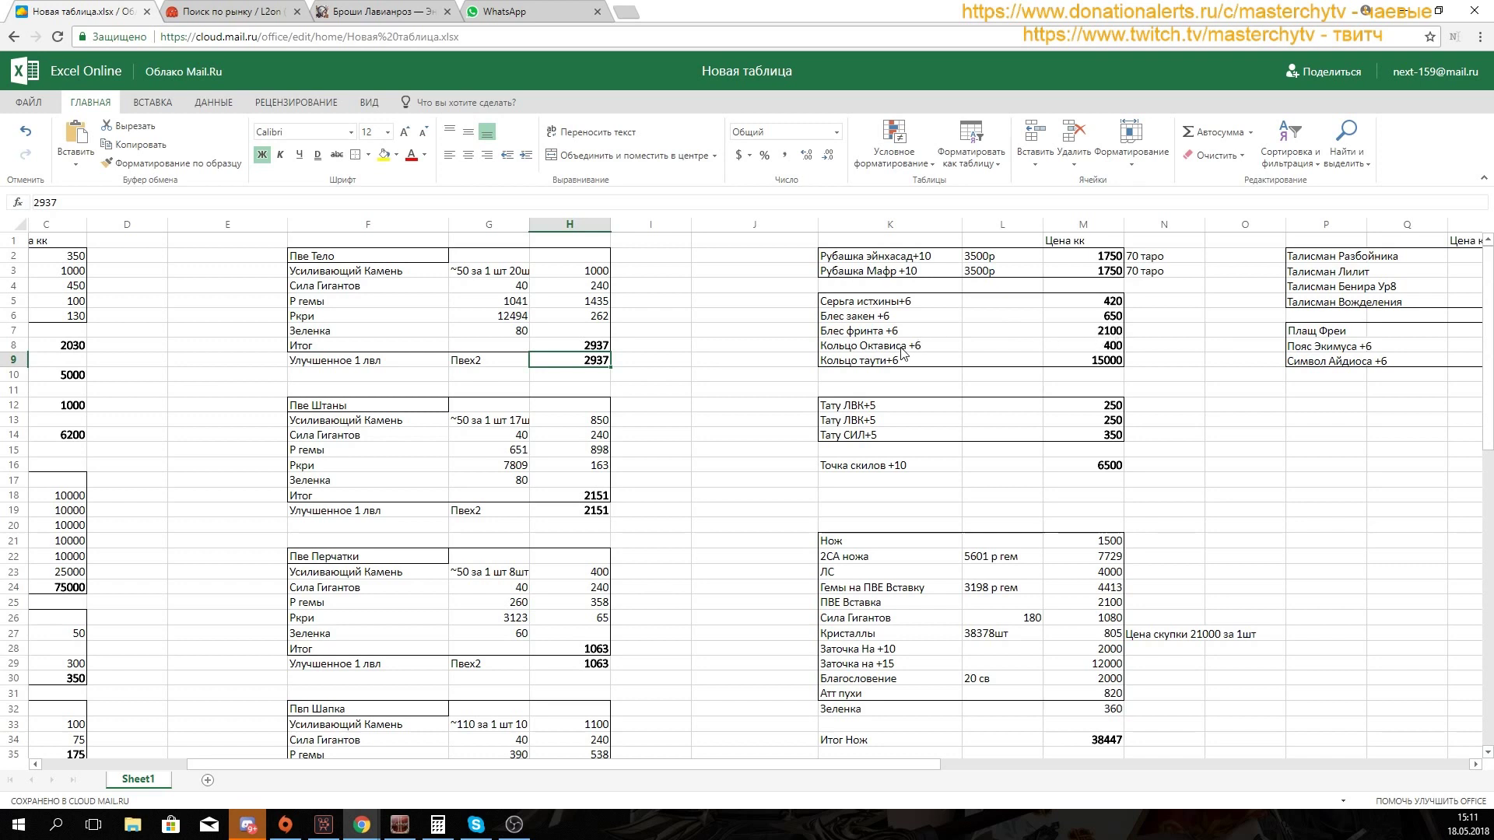
left_click(1105, 369)
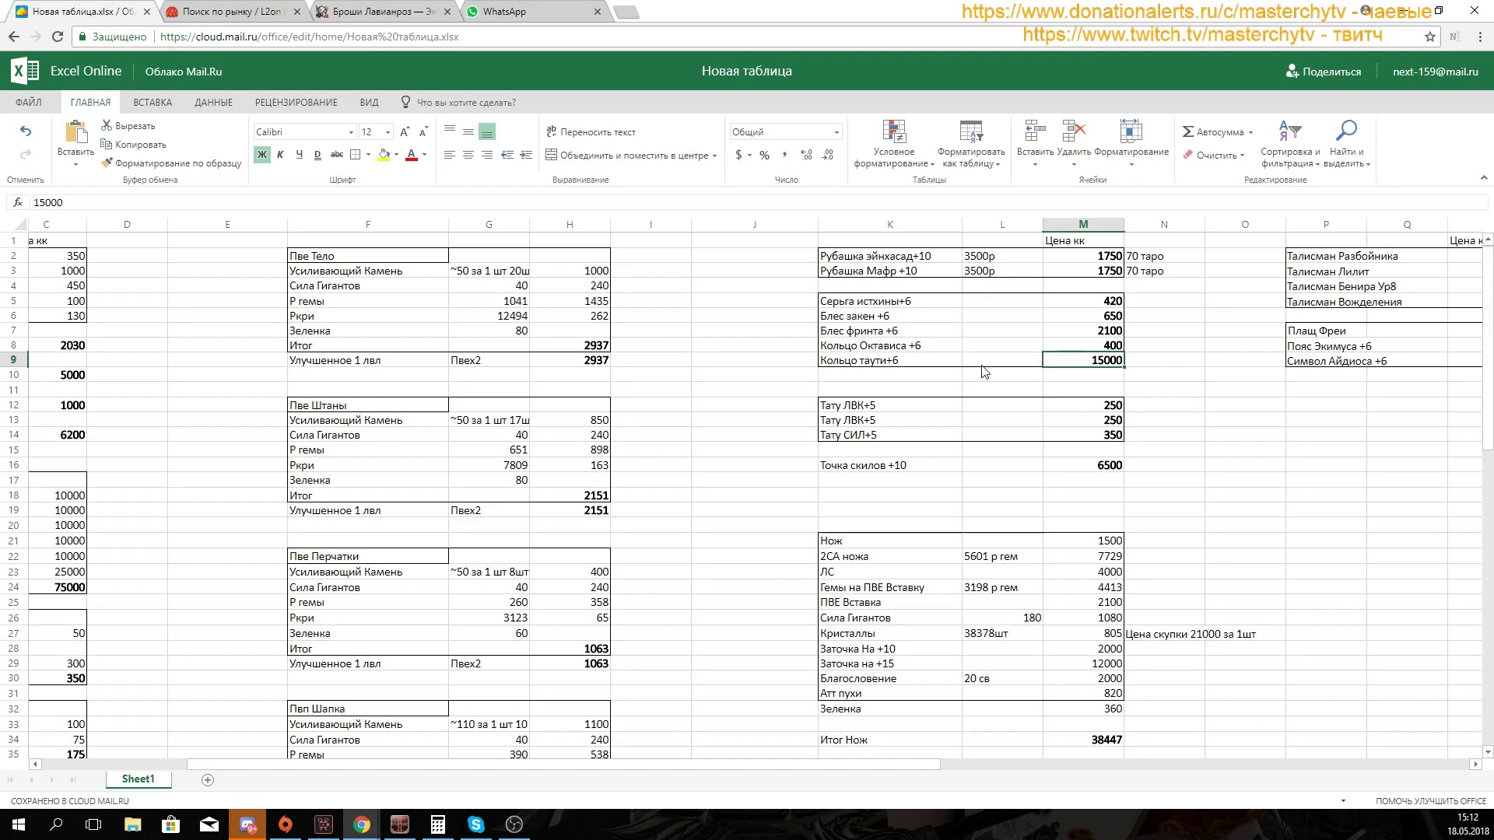
Step: Look over the tattoo prices and select the Точка скилов +10 entry
scroll(979, 372, "down", 3)
scroll(978, 372, "up", 3)
scroll(898, 428, "down", 2)
left_click(875, 389)
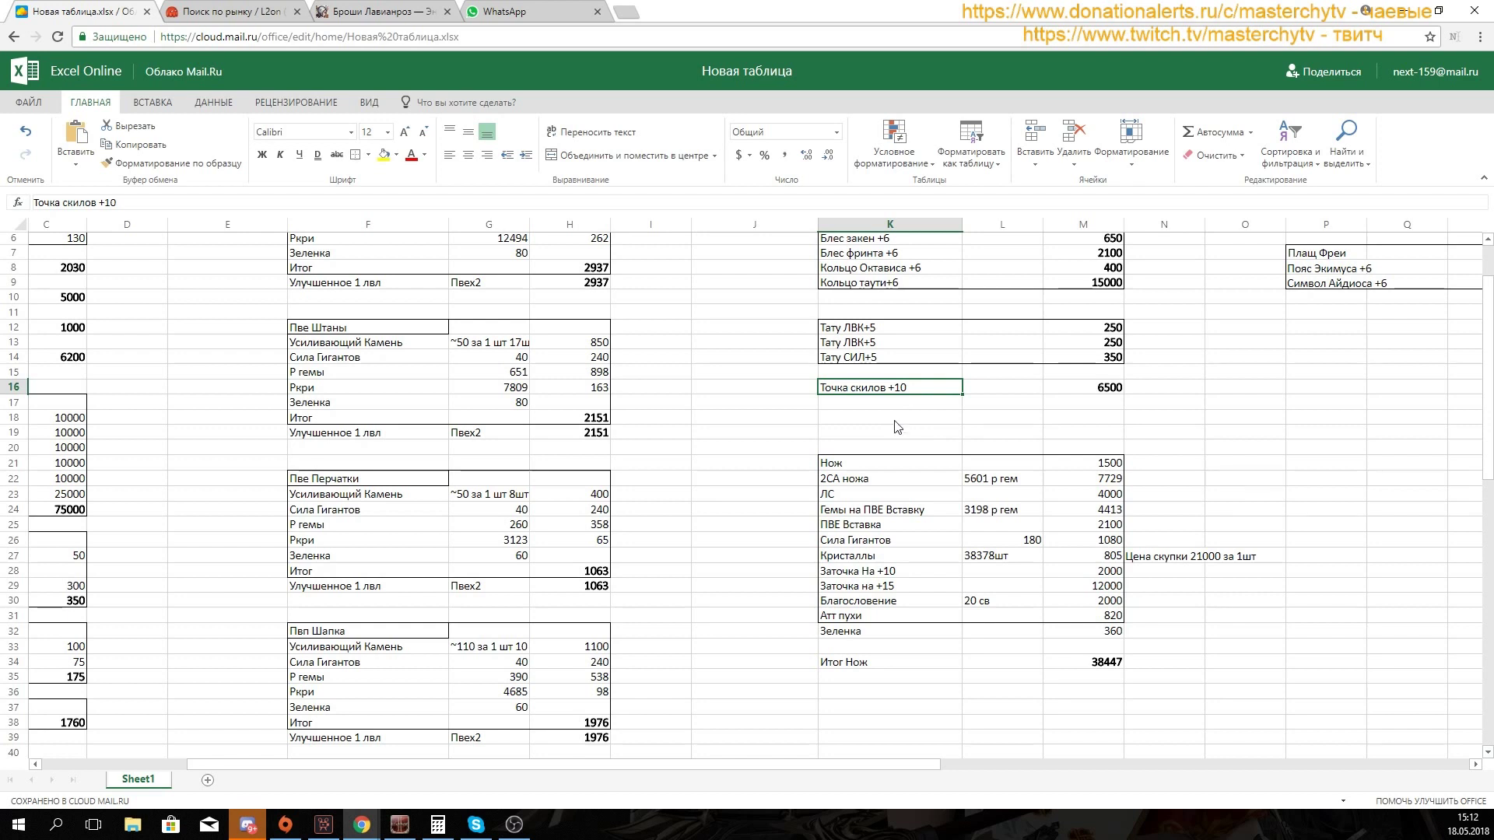
Step: Check the price of Нож, and the gem quantity and price of 2СА ножа in the knife cost table
left_click(837, 465)
left_click(1110, 465)
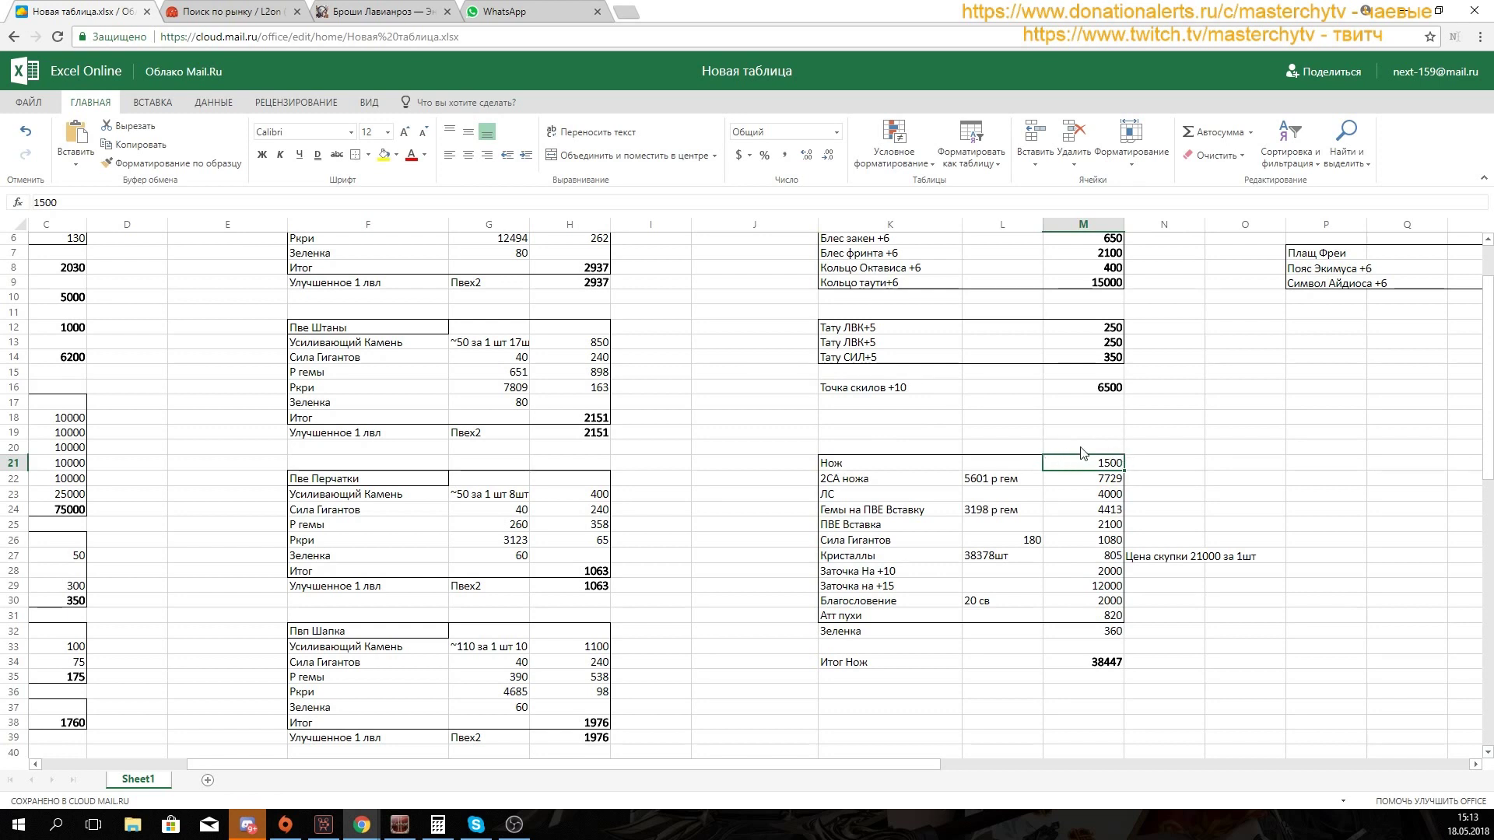
scroll(1062, 479, "down", 3)
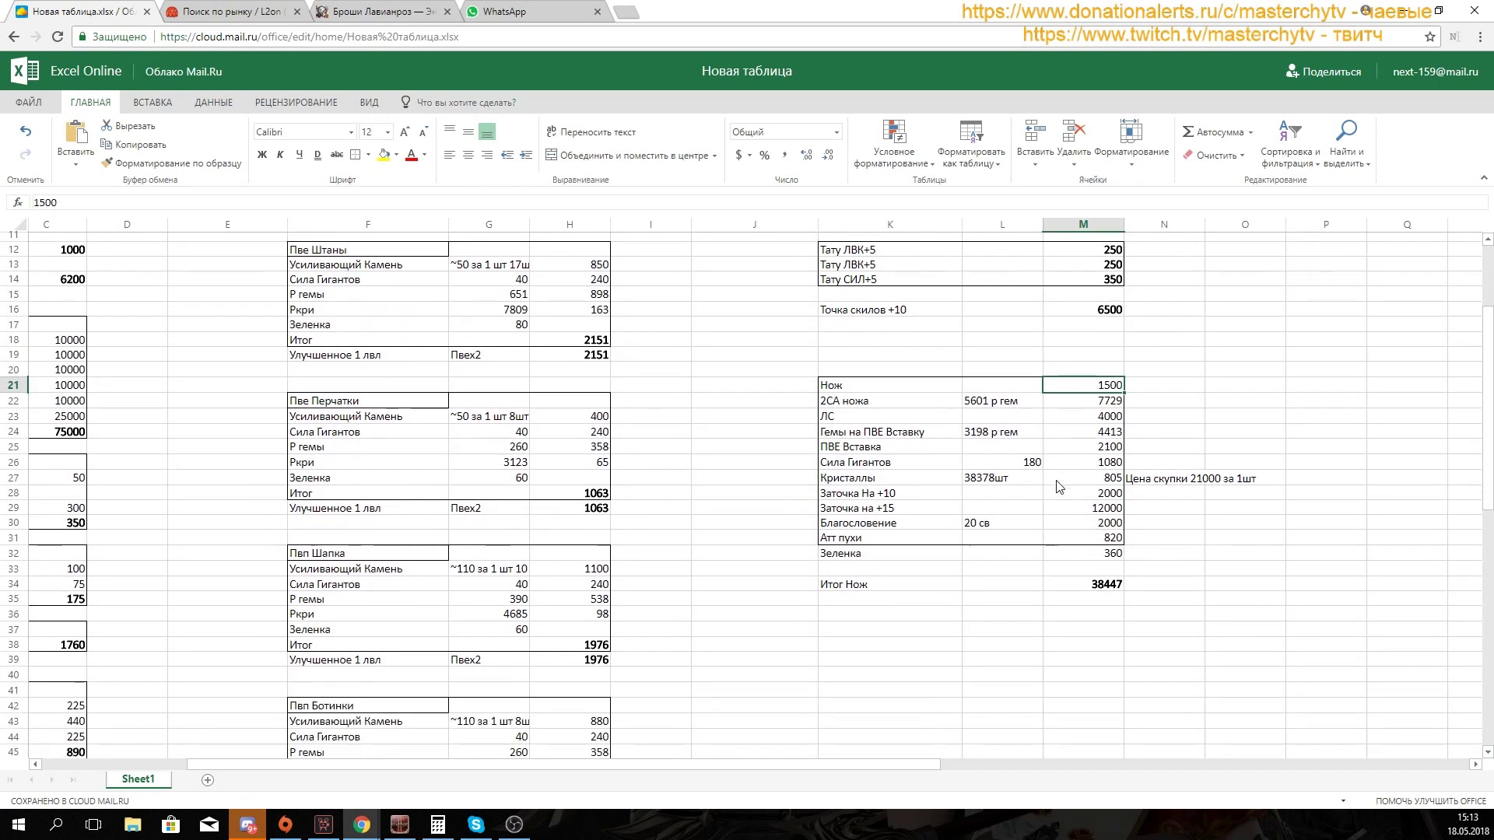
left_click(860, 406)
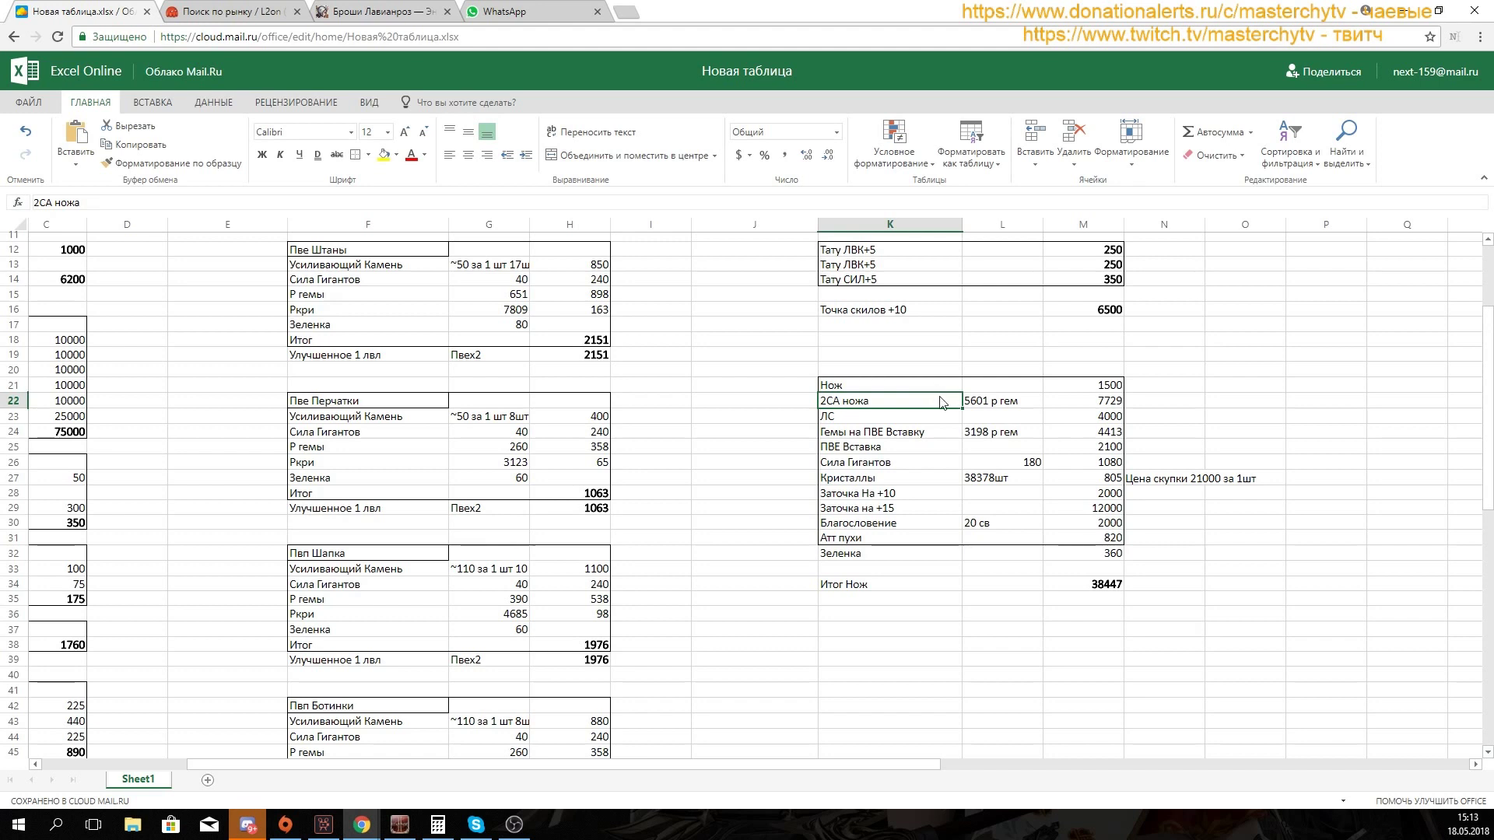
left_click(972, 405)
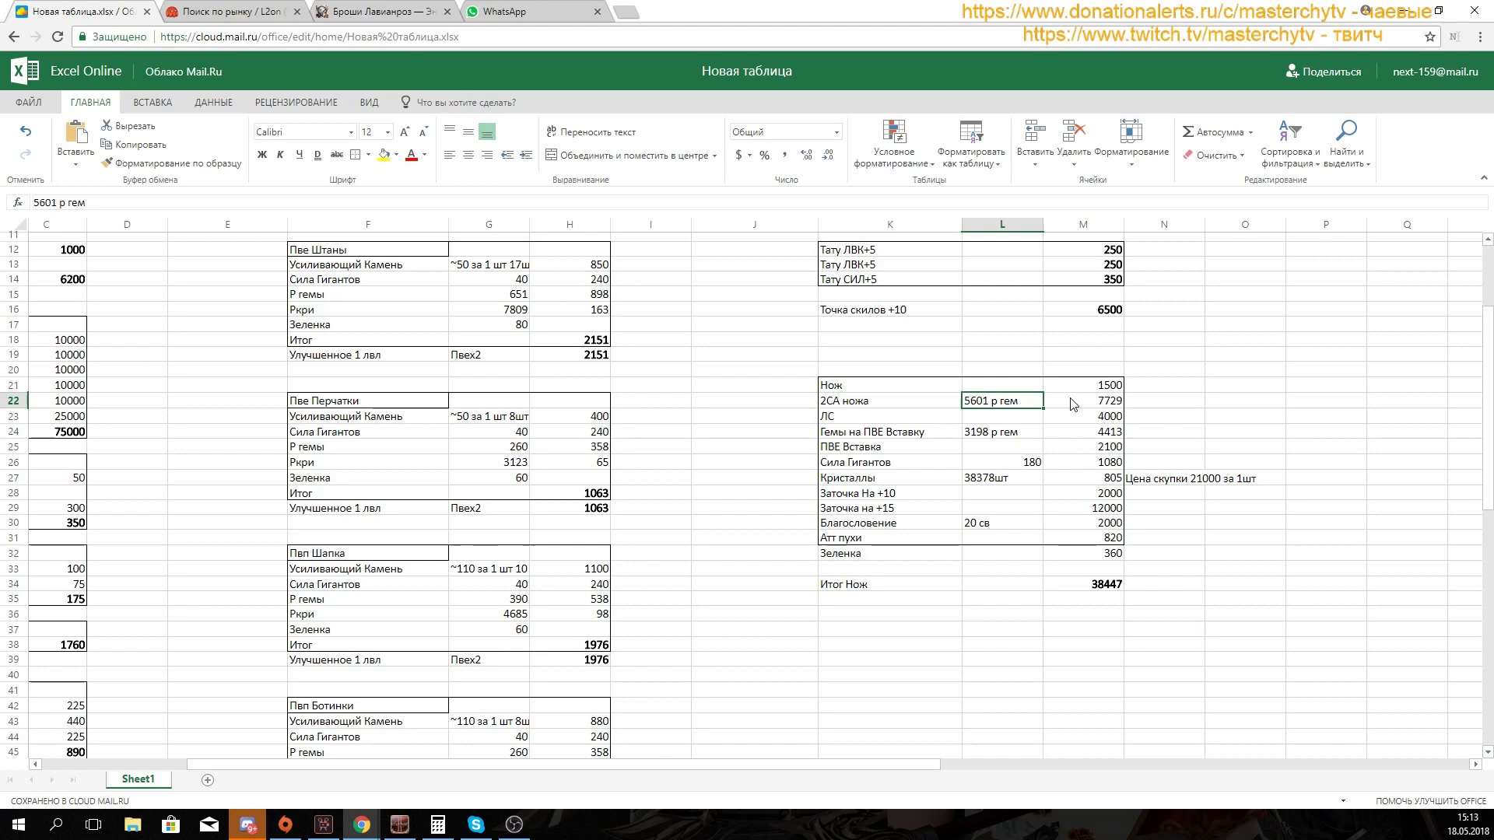
left_click(1071, 404)
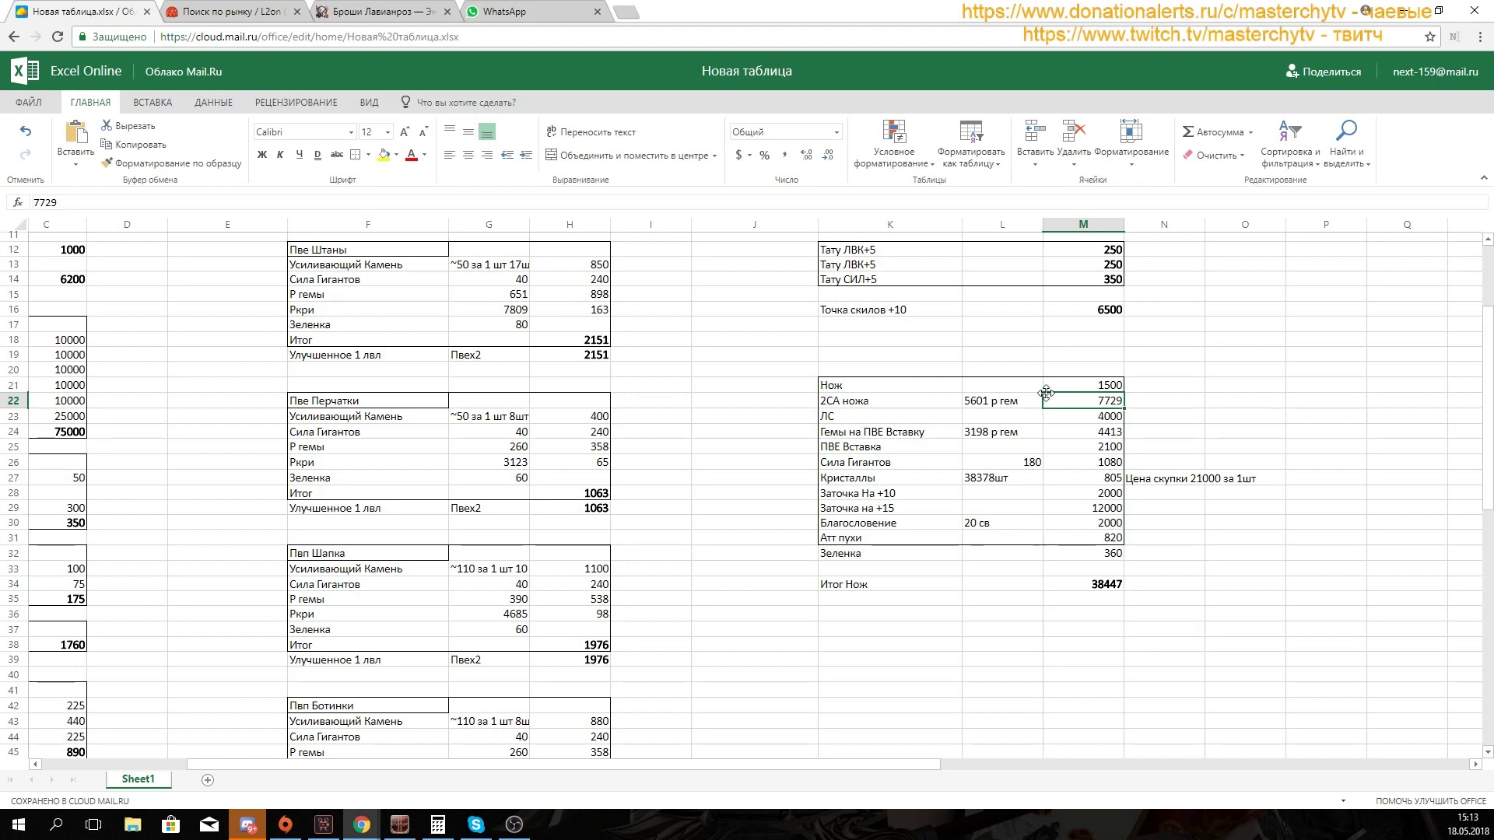
Step: Check the ЛС price, and the gem quantity and price of Гемы на ПВЕ Вставку
left_click(852, 420)
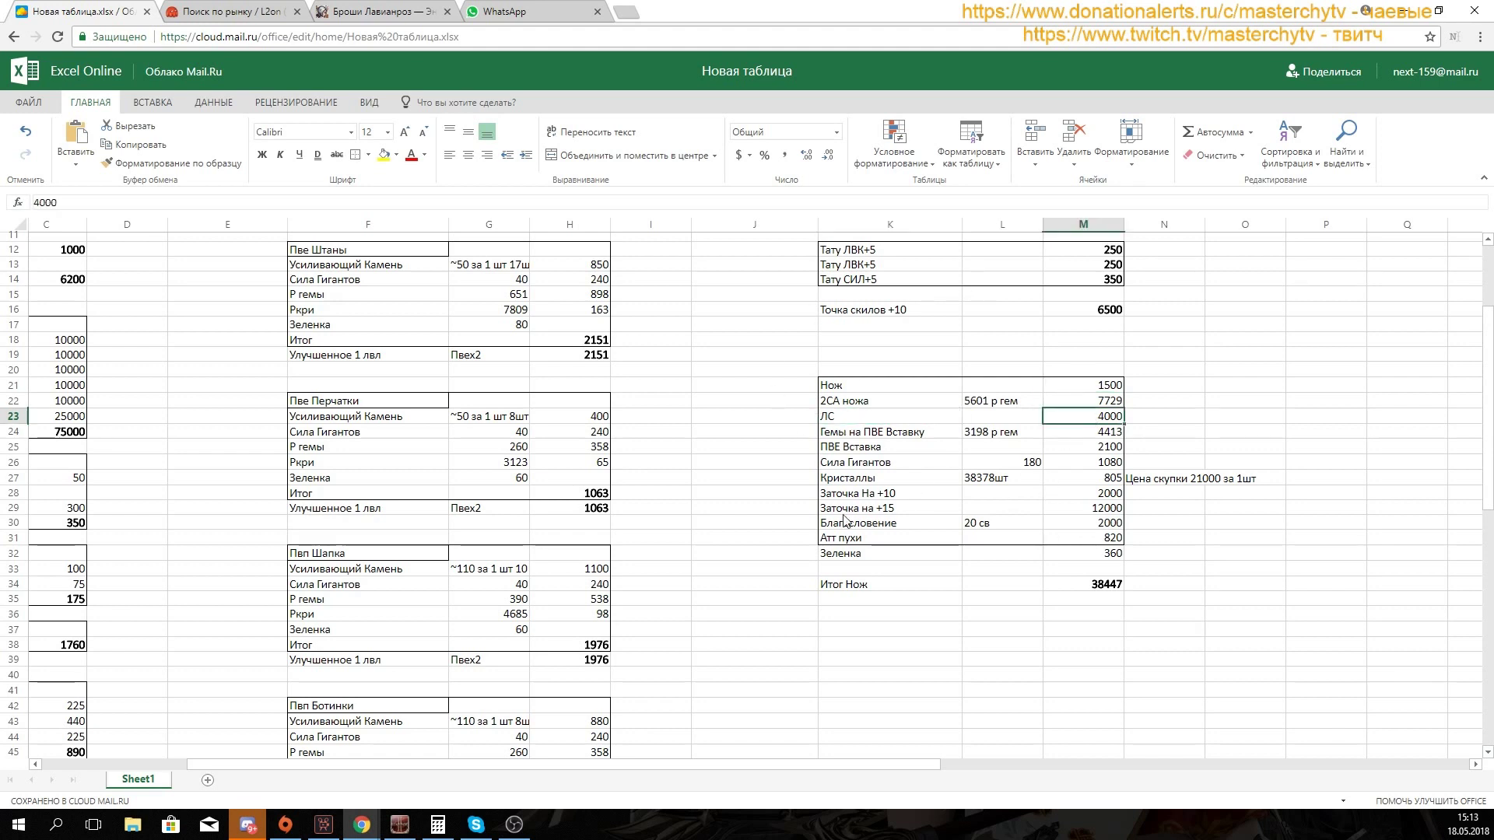
left_click(1041, 420)
left_click(1064, 420)
left_click(887, 438)
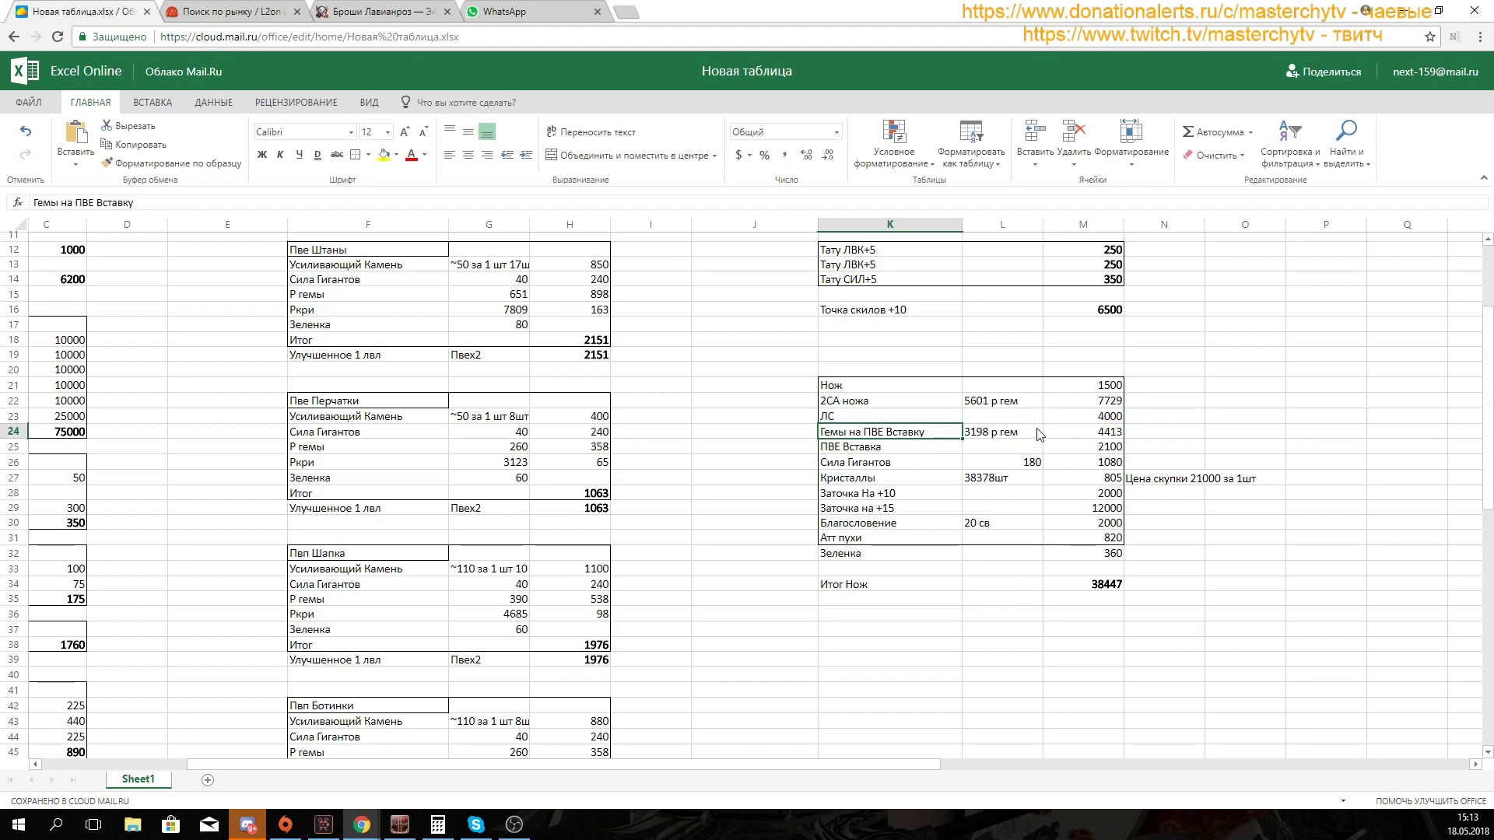
left_click(1003, 434)
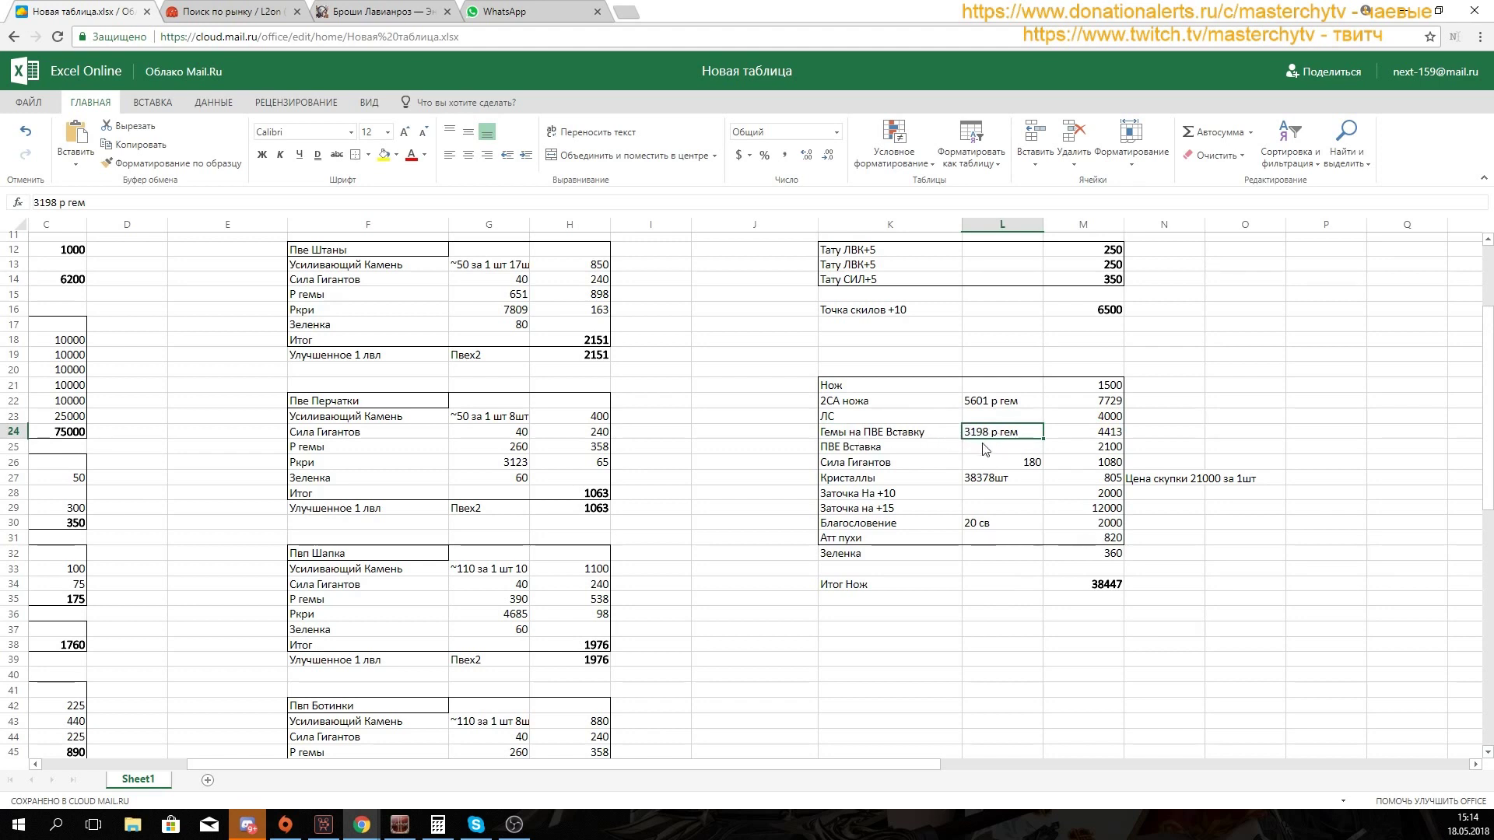
left_click(1097, 438)
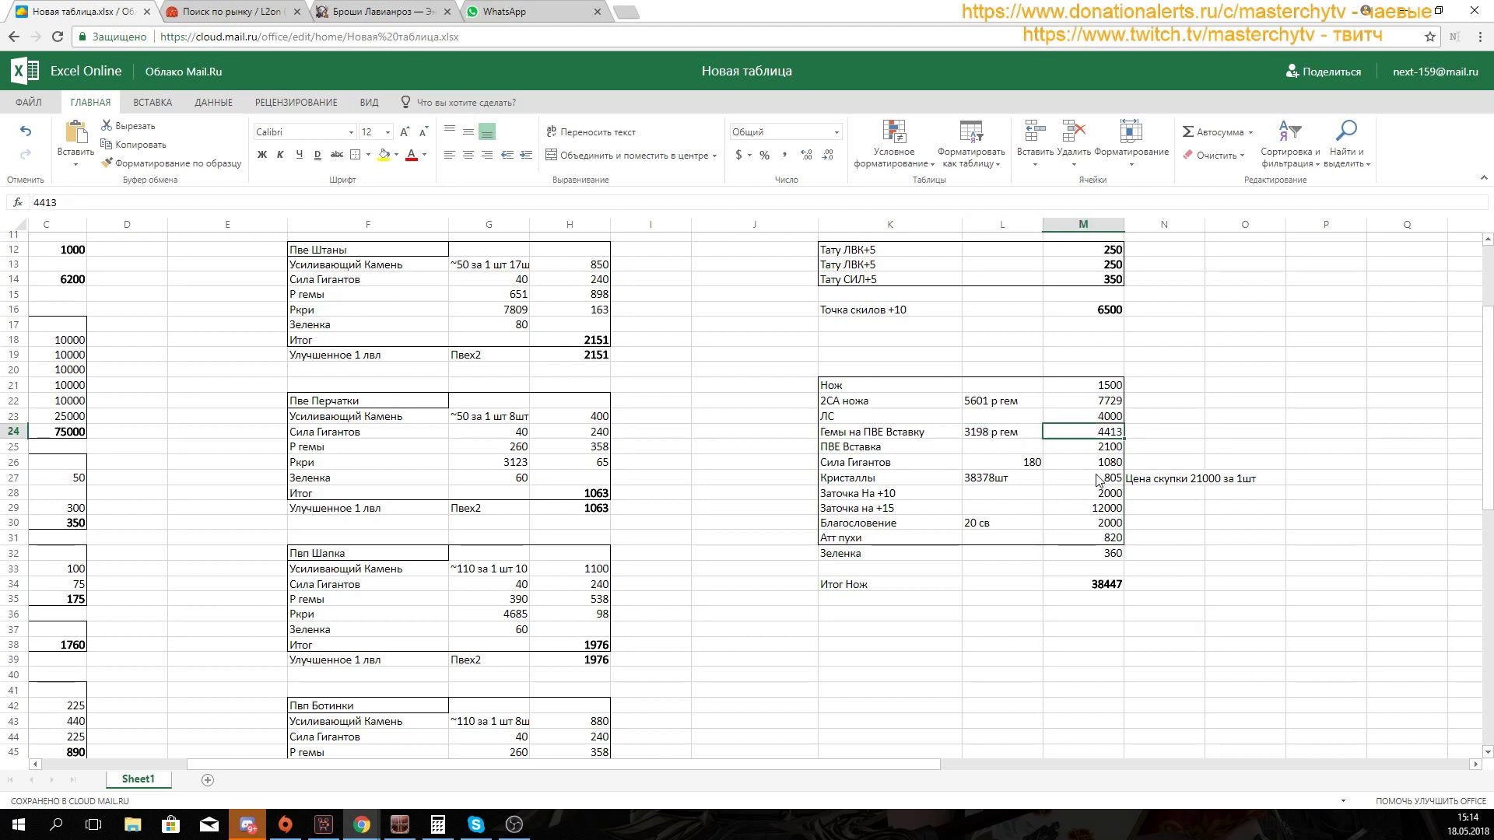
Step: Compare the price of ПВЕ Вставка with that of the gems in the row above it
left_click(865, 451)
left_click(1090, 434)
left_click(869, 449)
left_click(1083, 450)
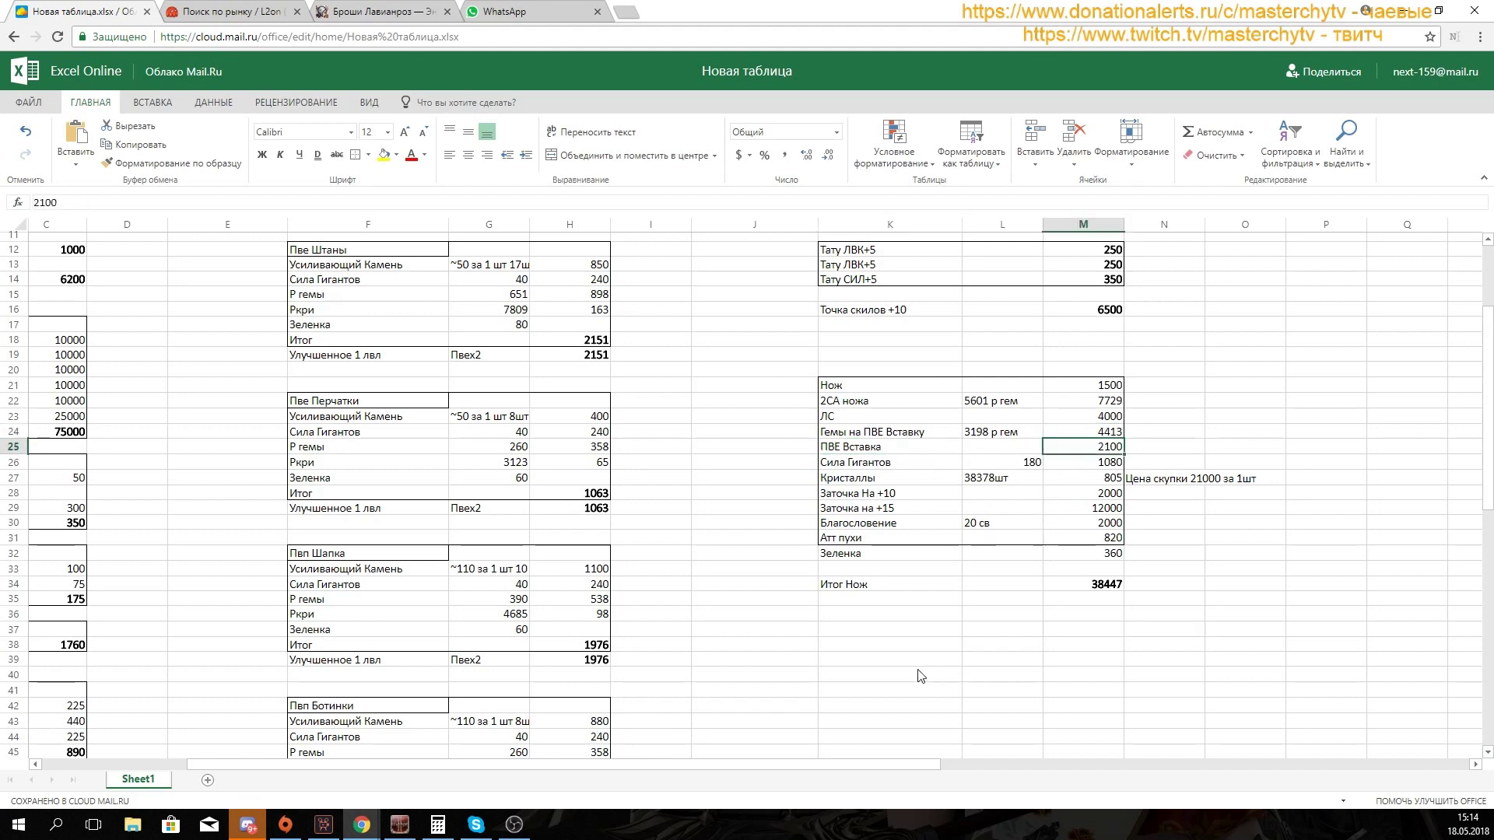
Step: Check the quantity and price of Сила Гигантов in the knife cost table
left_click(858, 462)
left_click(1087, 448)
left_click(945, 464)
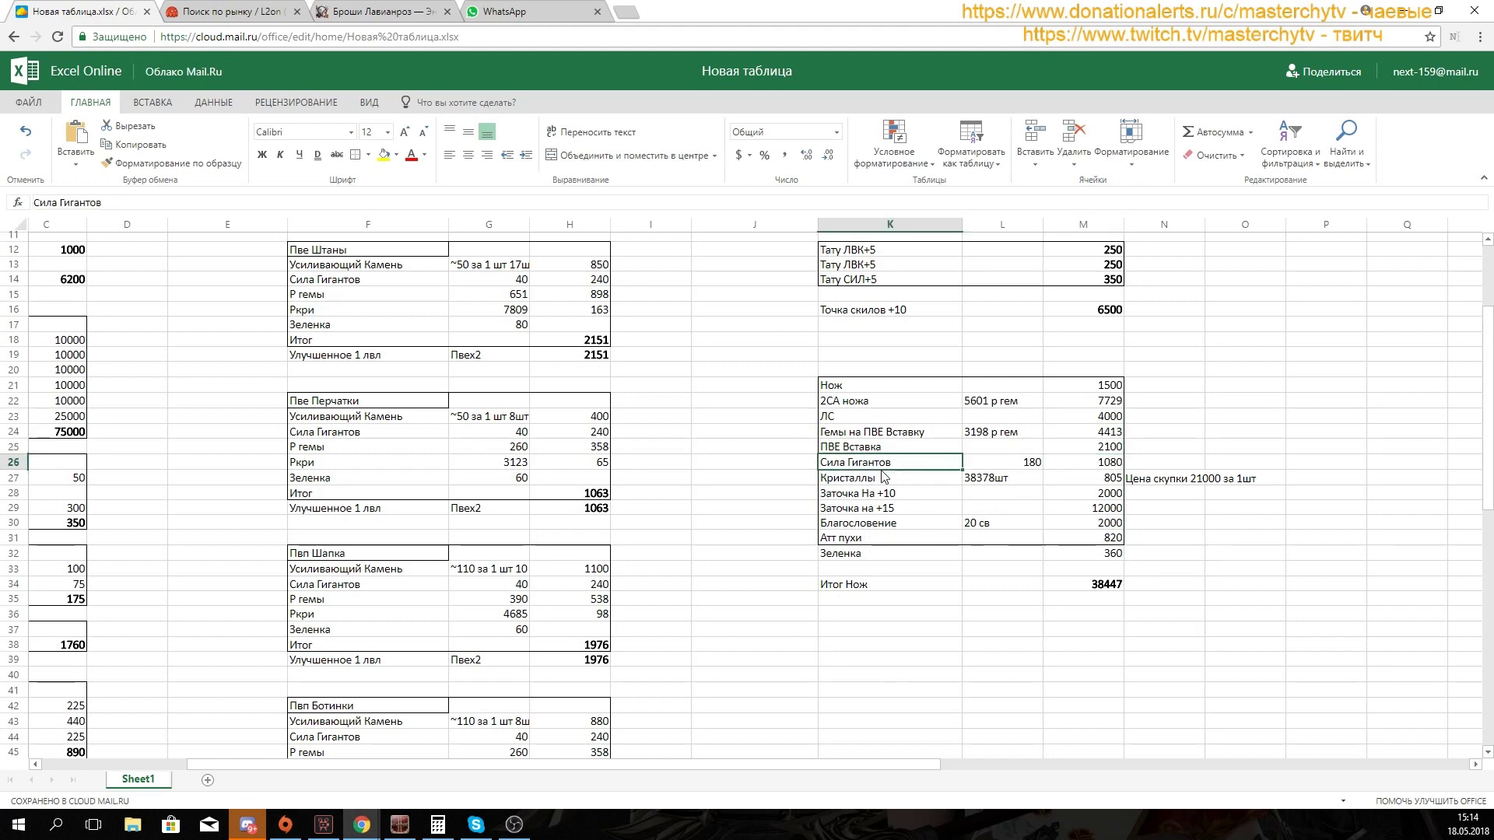
left_click(1024, 463)
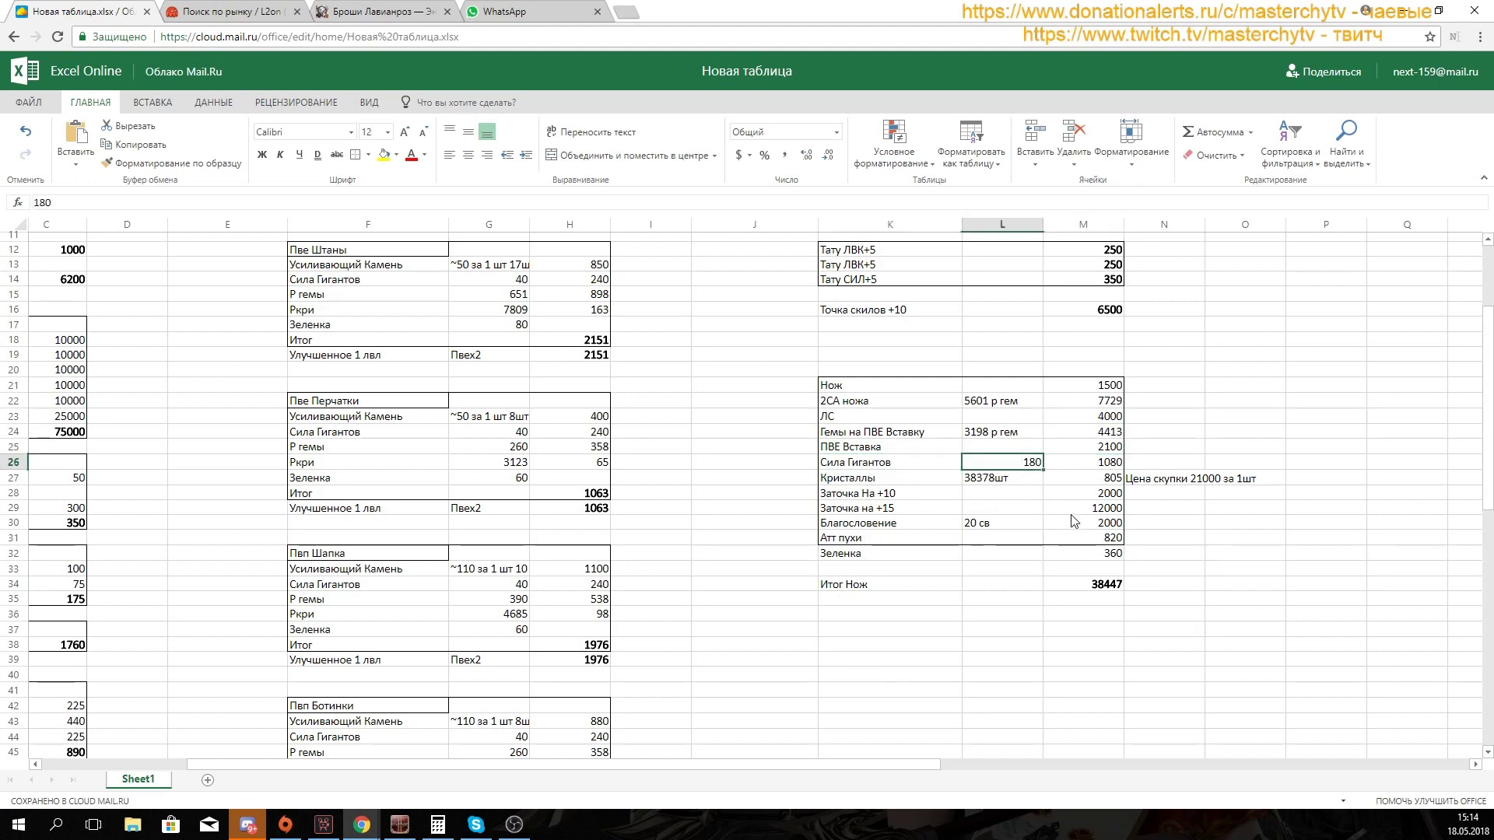
left_click(1108, 465)
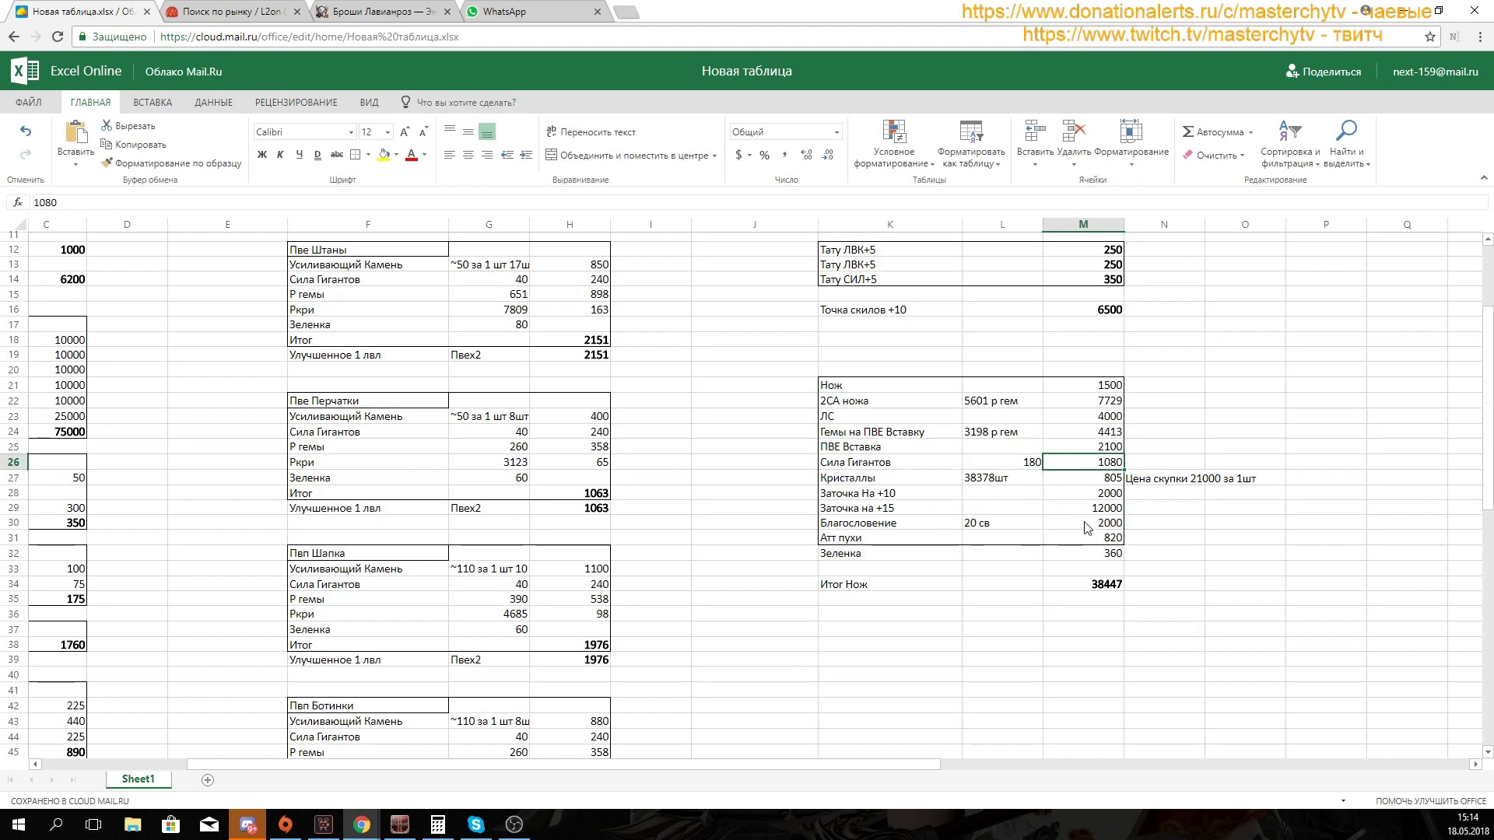
Step: Check the price of Кристаллы and the purchase price note beside it
left_click(901, 477)
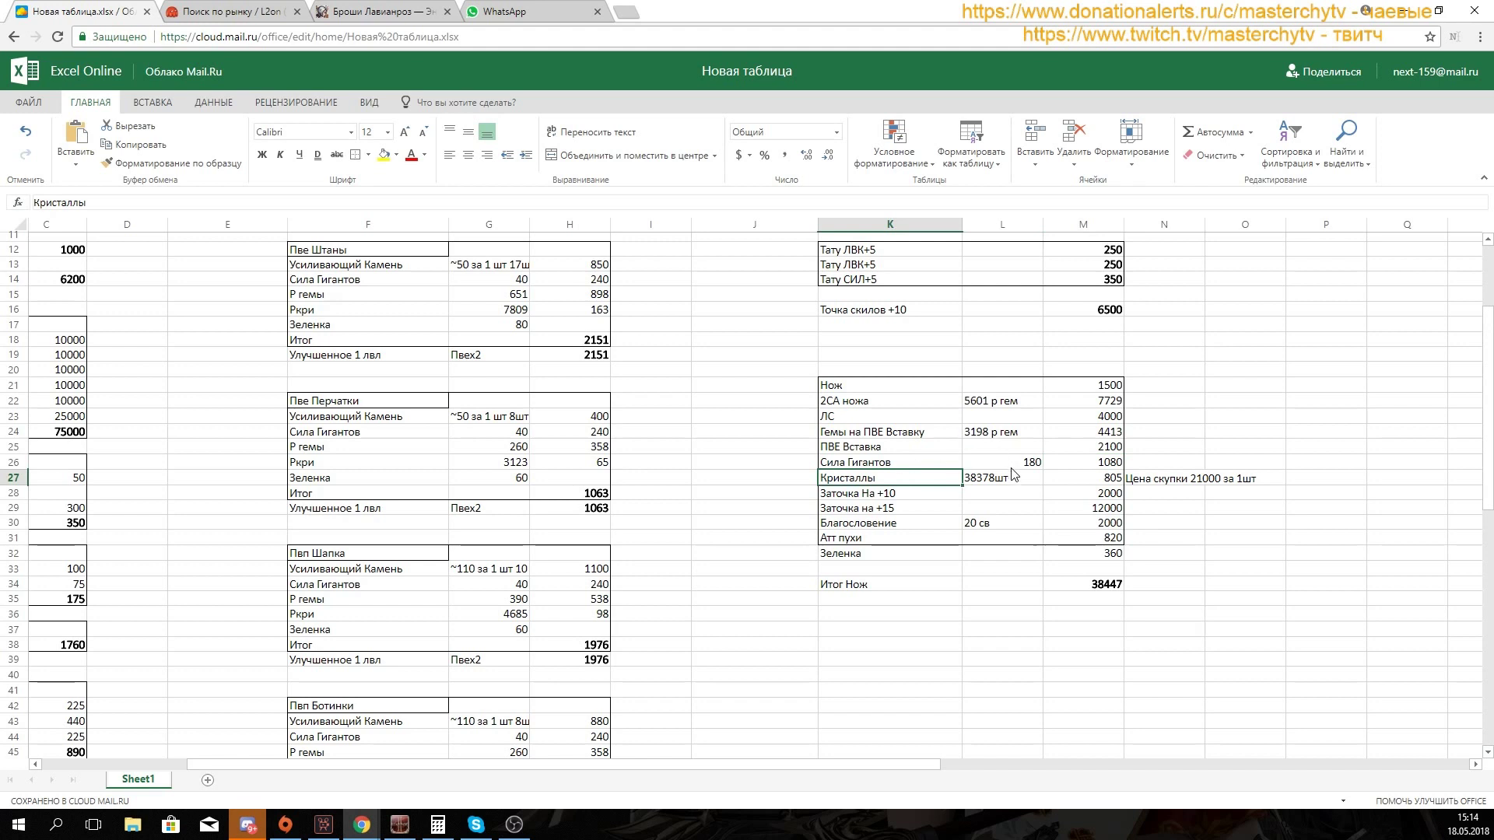
left_click(1091, 477)
left_click(1184, 480)
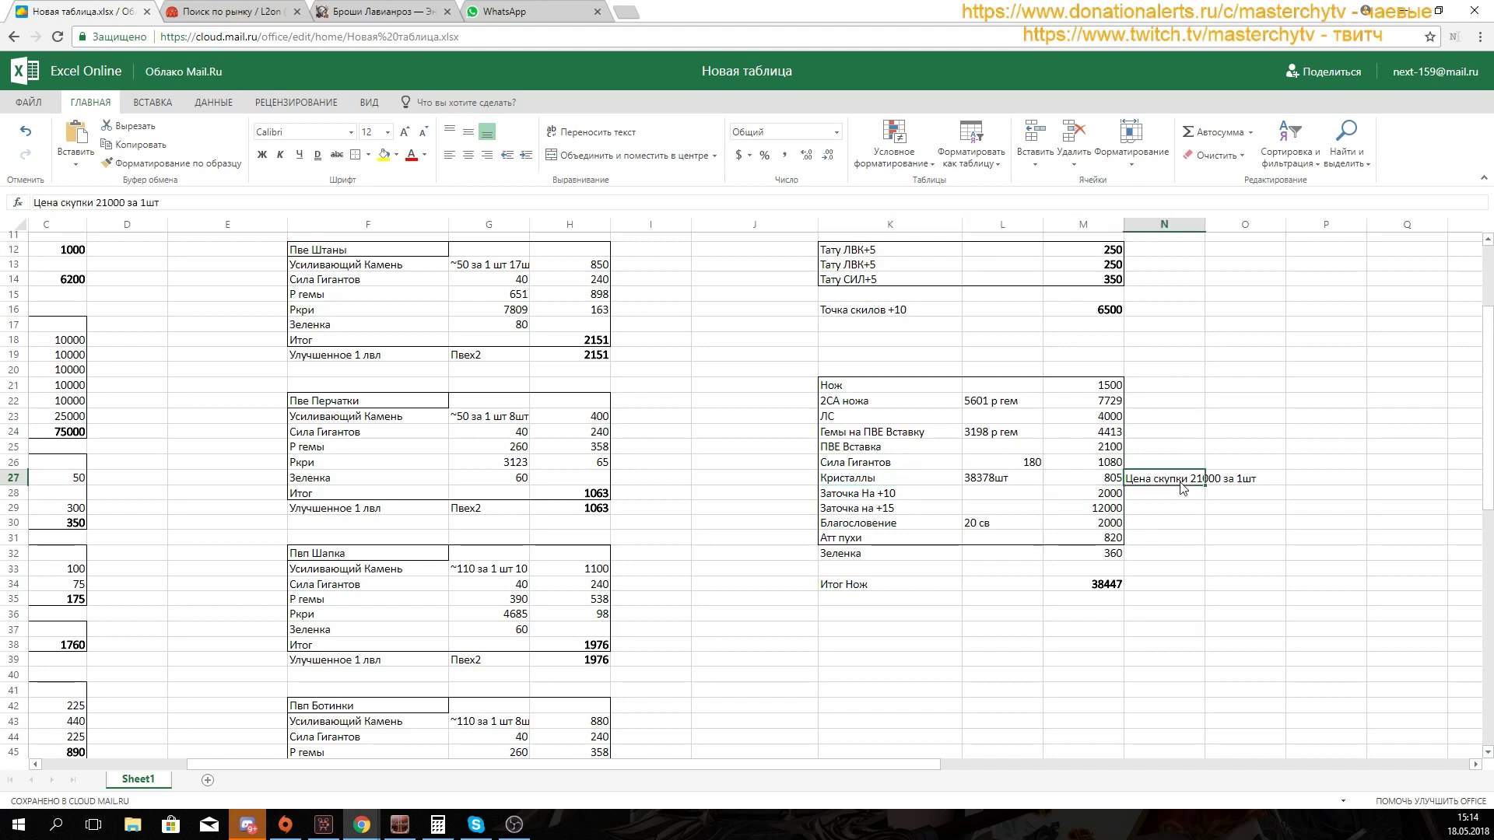
left_click(1186, 512)
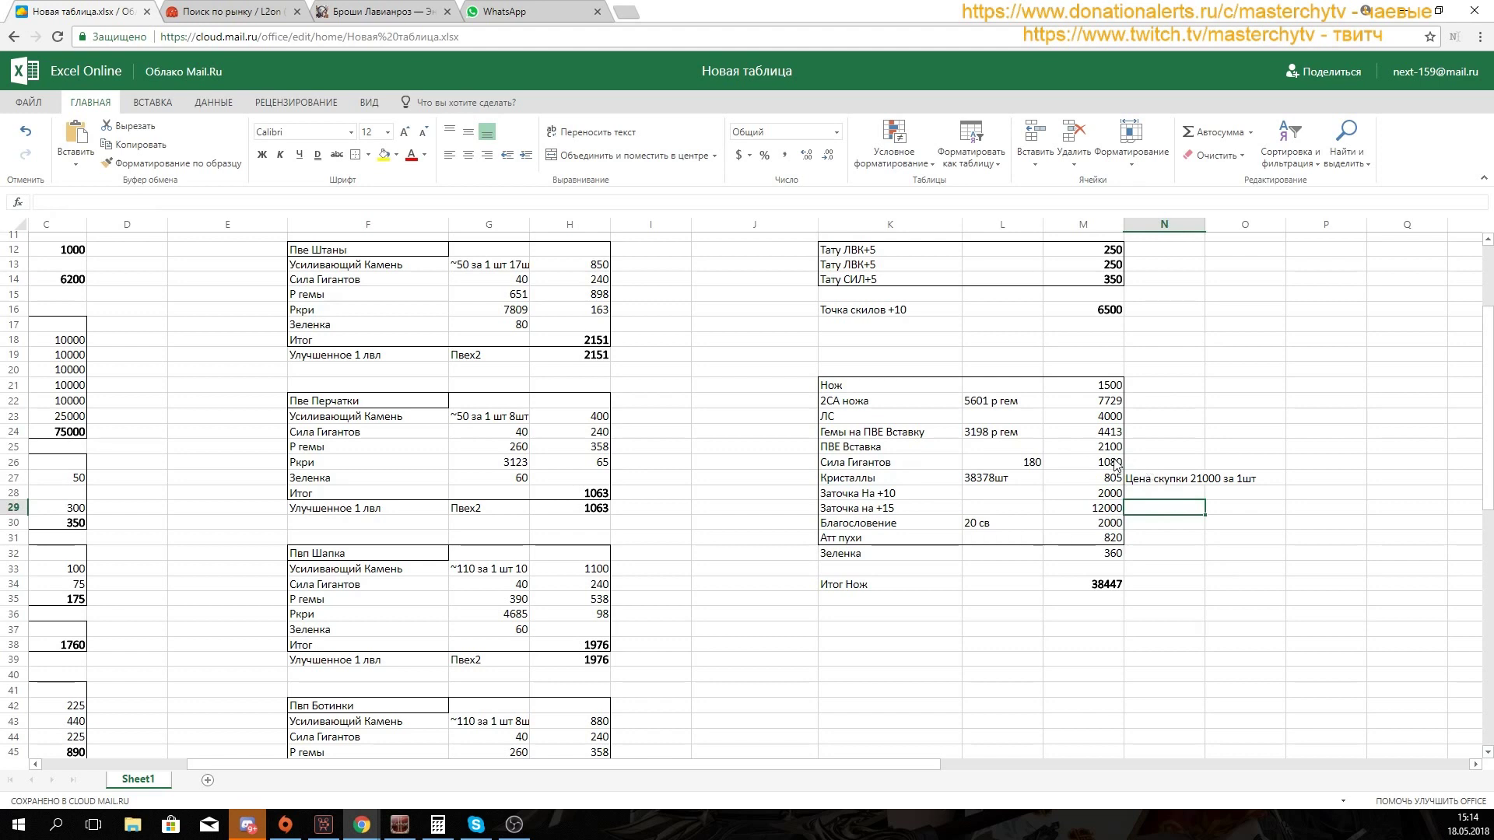
Step: Highlight the Заточка На +10 row from its name to its price
left_click(897, 494)
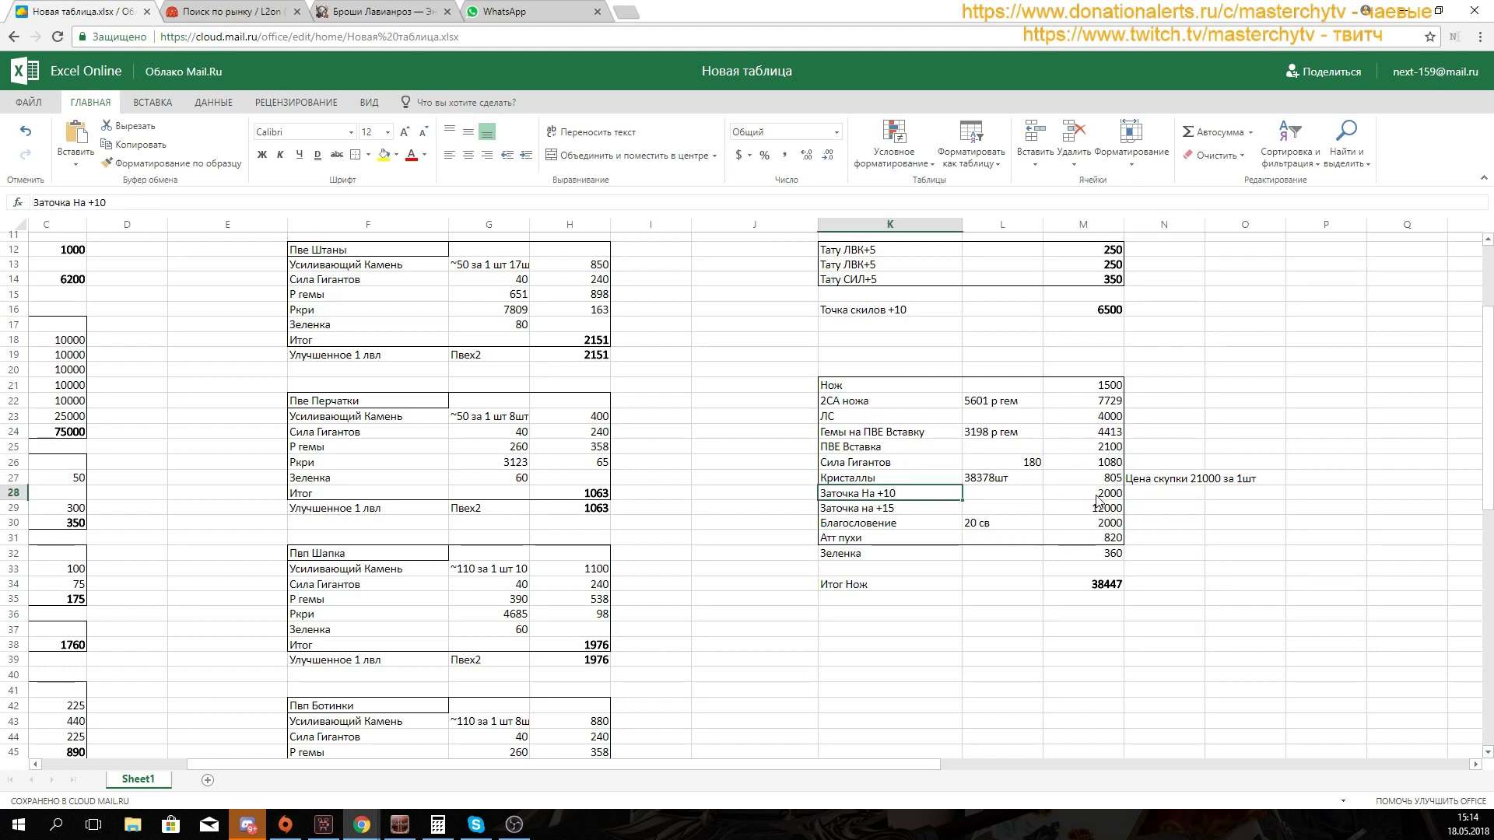
left_click(1105, 498)
left_click(917, 498, "shift")
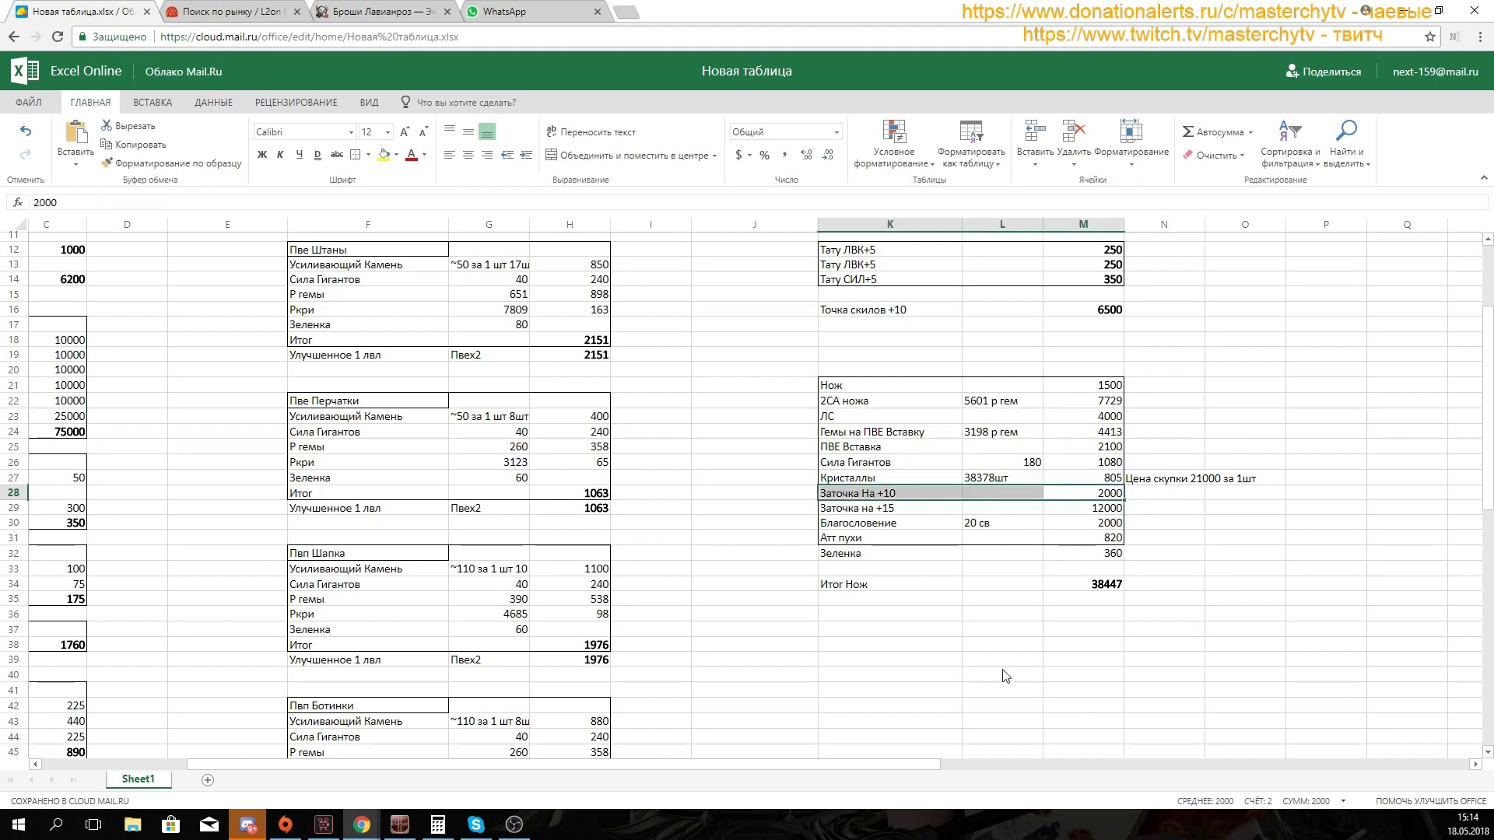
left_click(842, 501)
left_click_drag(869, 493, 1081, 495)
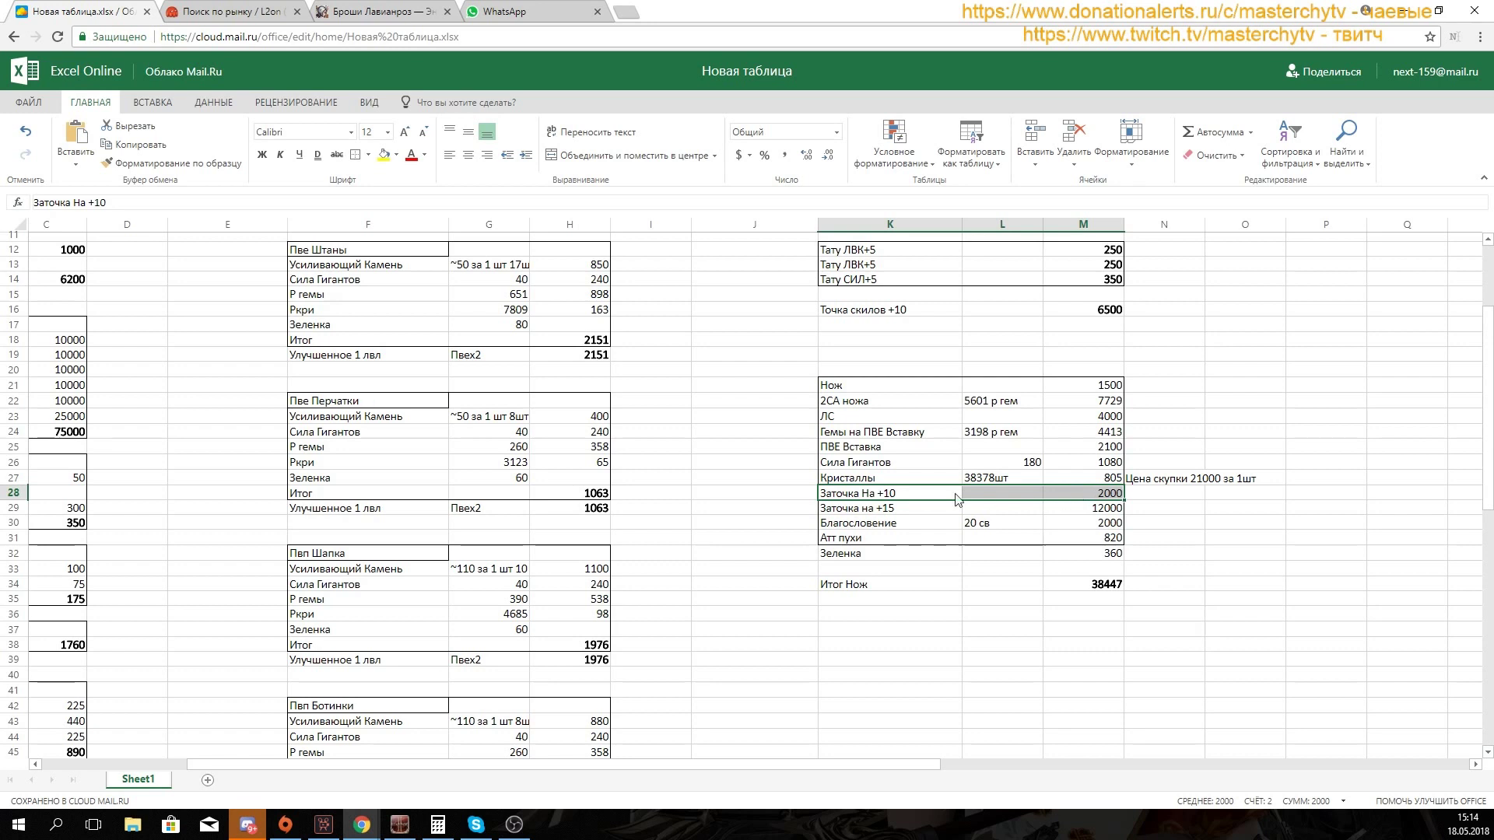
Step: Examine the price of Заточка на +15 in comparison with the Заточка На +10 row, leaving the value unedited
left_click(857, 509)
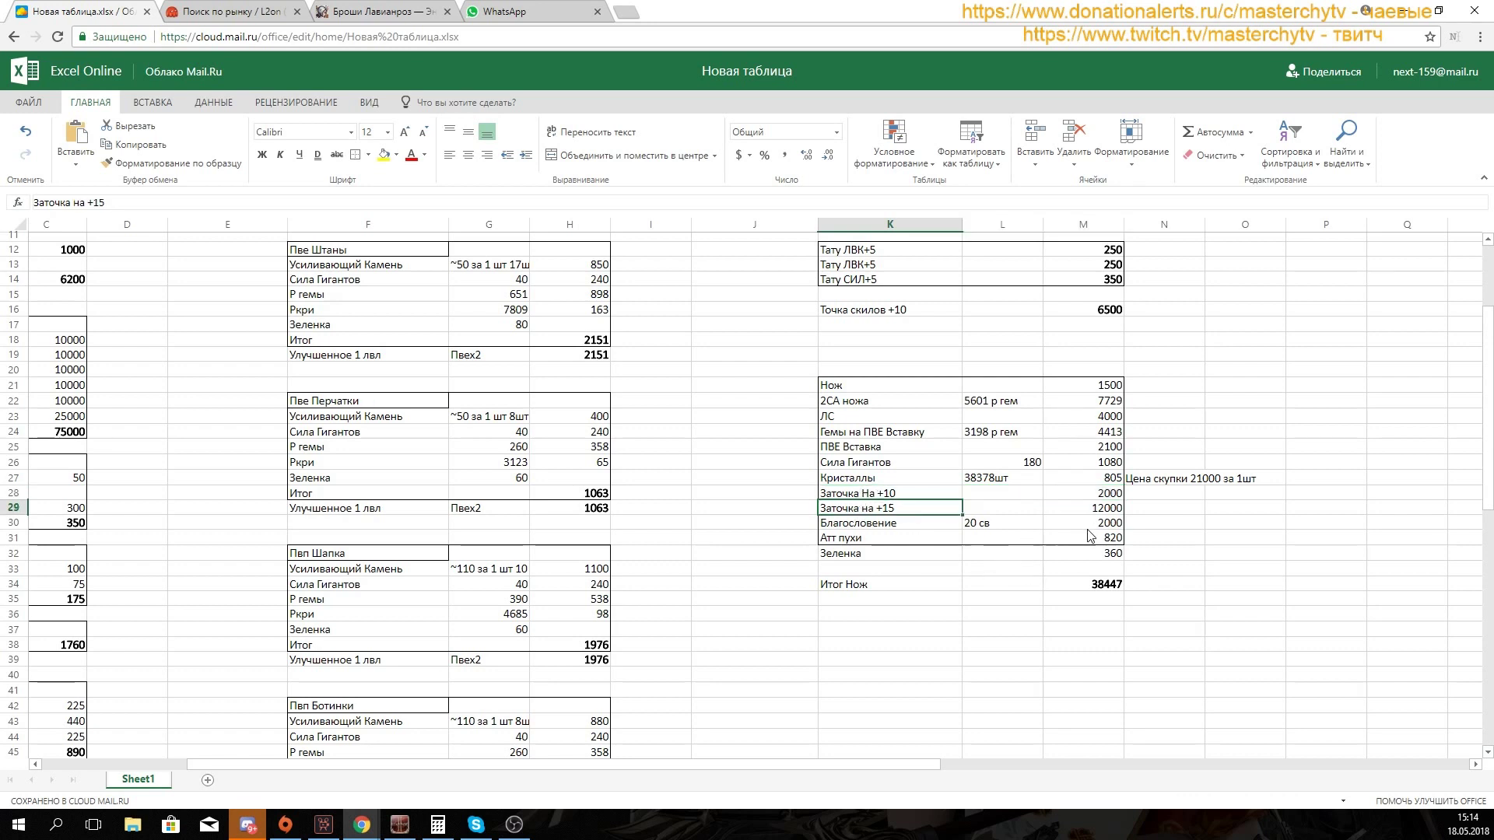
left_click(1105, 509)
double_click(1105, 510)
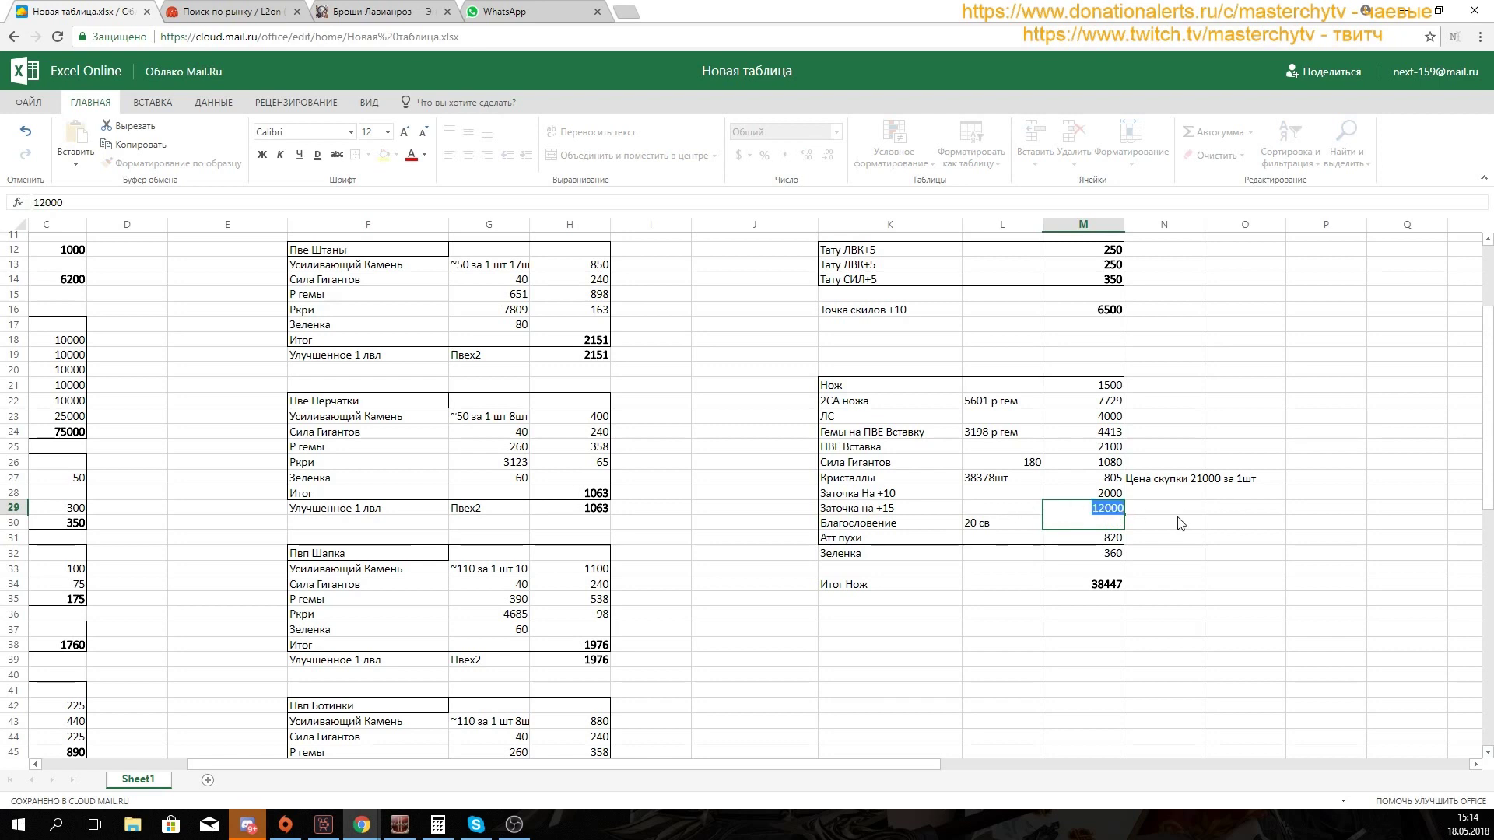
left_click_drag(1052, 511, 1191, 515)
left_click(1150, 515)
left_click(1091, 513)
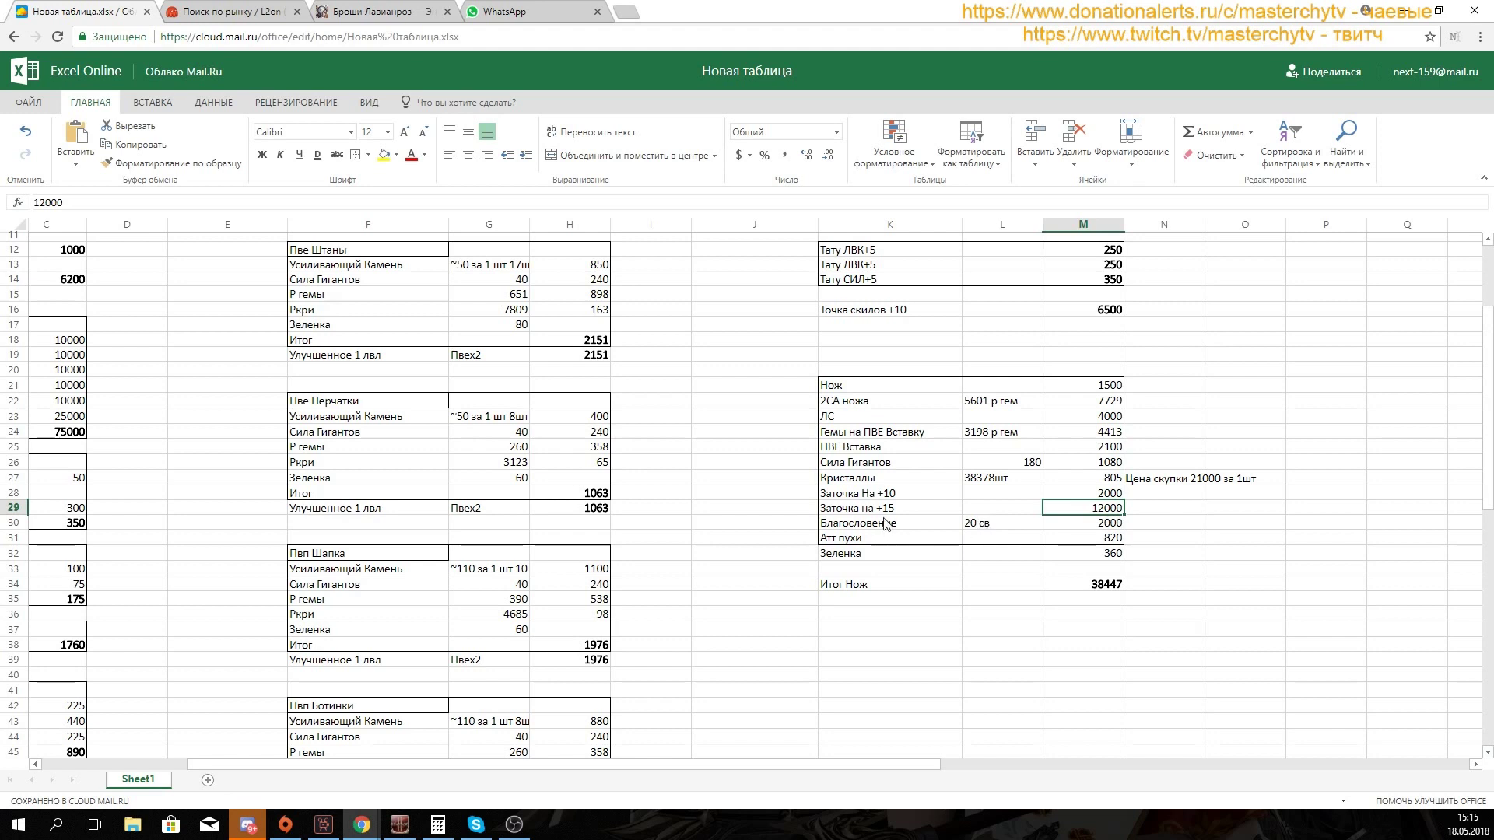
left_click(894, 495)
left_click(929, 510)
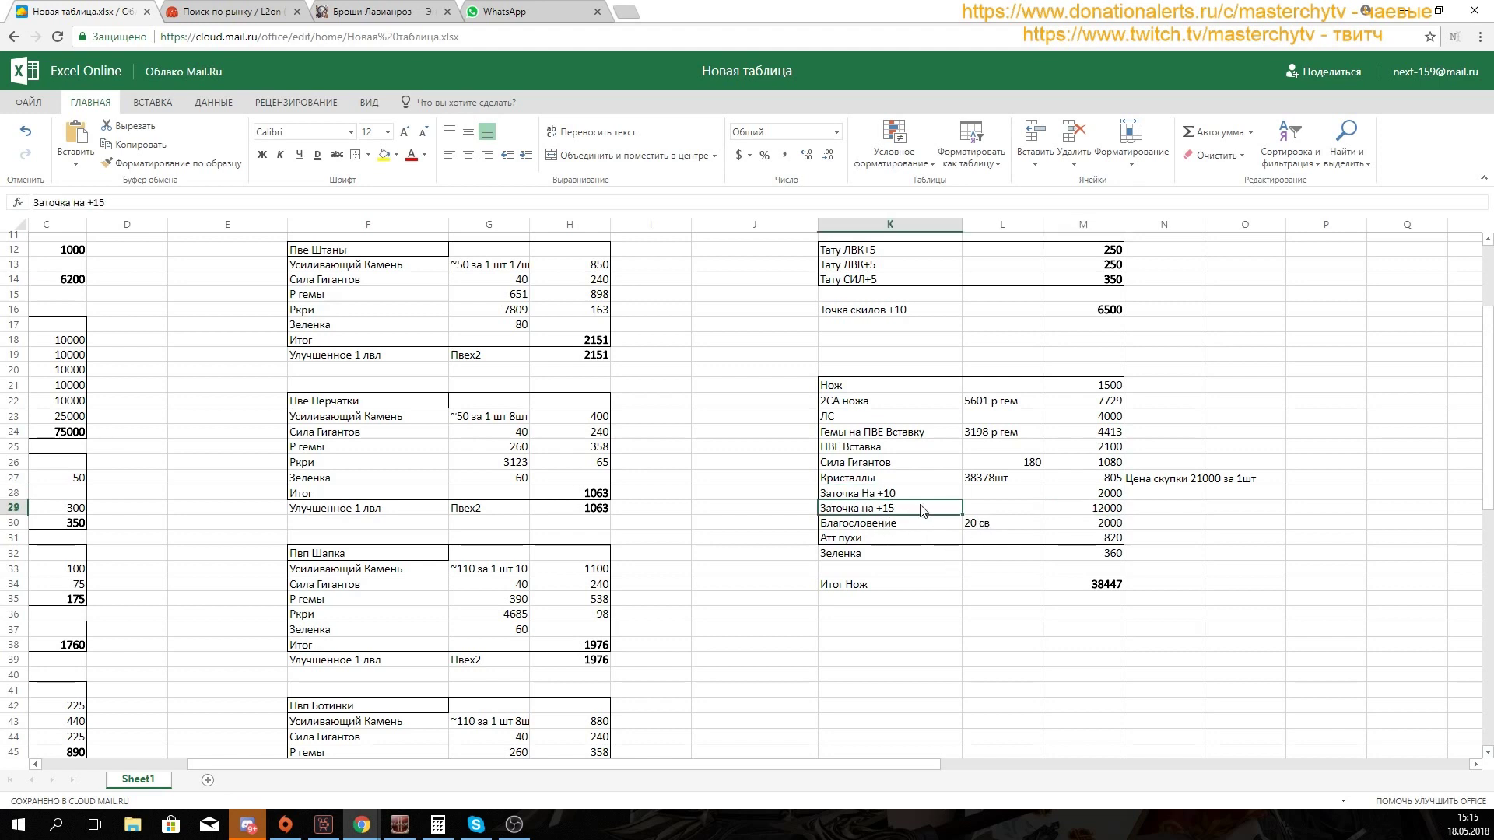
left_click(1108, 512)
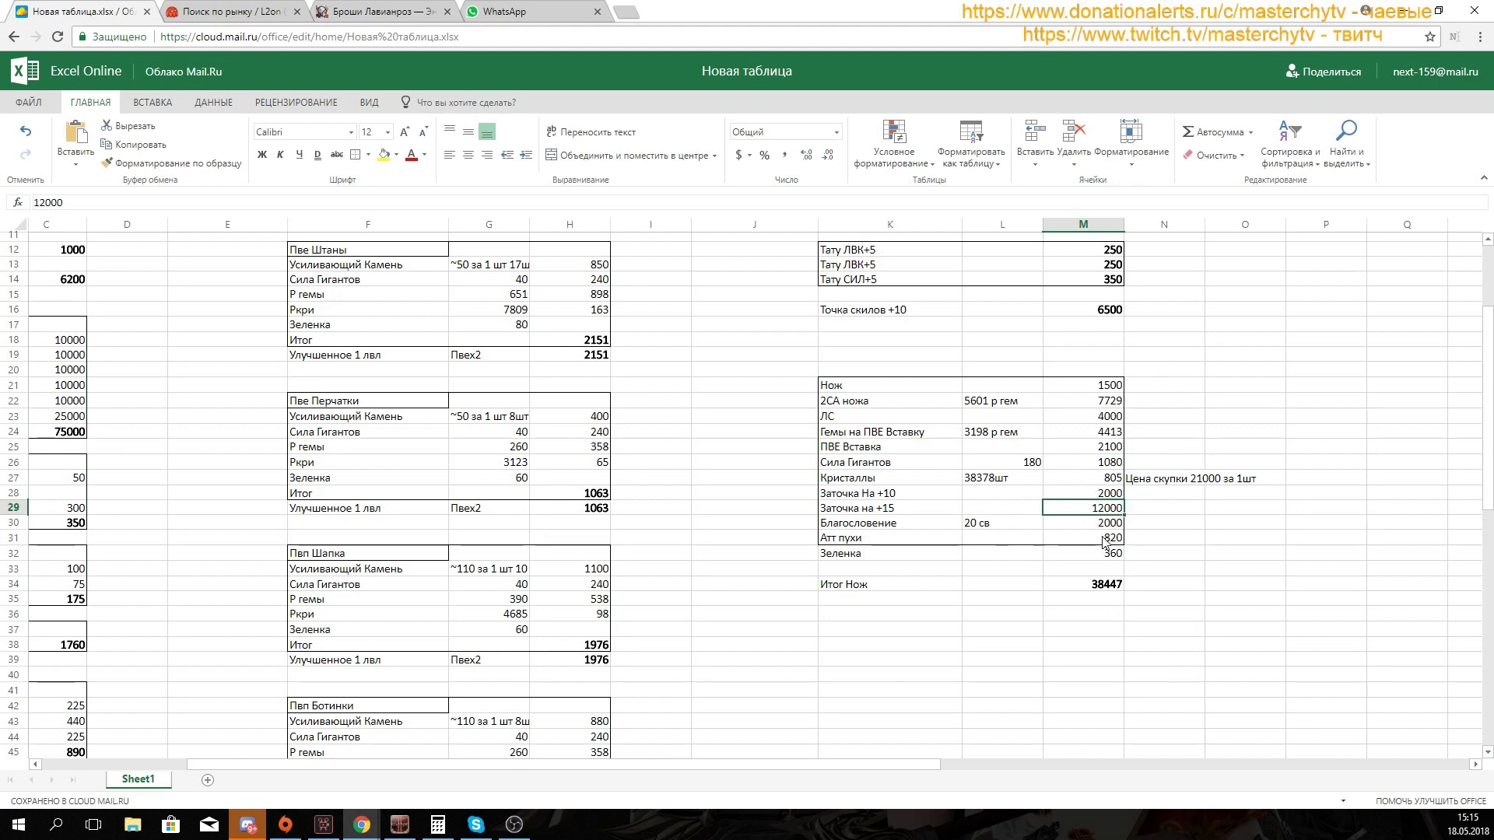
Step: Check the Благословение, Атт пухи and Зеленка prices, and inspect the sum formula of Итог Нож
left_click(865, 523)
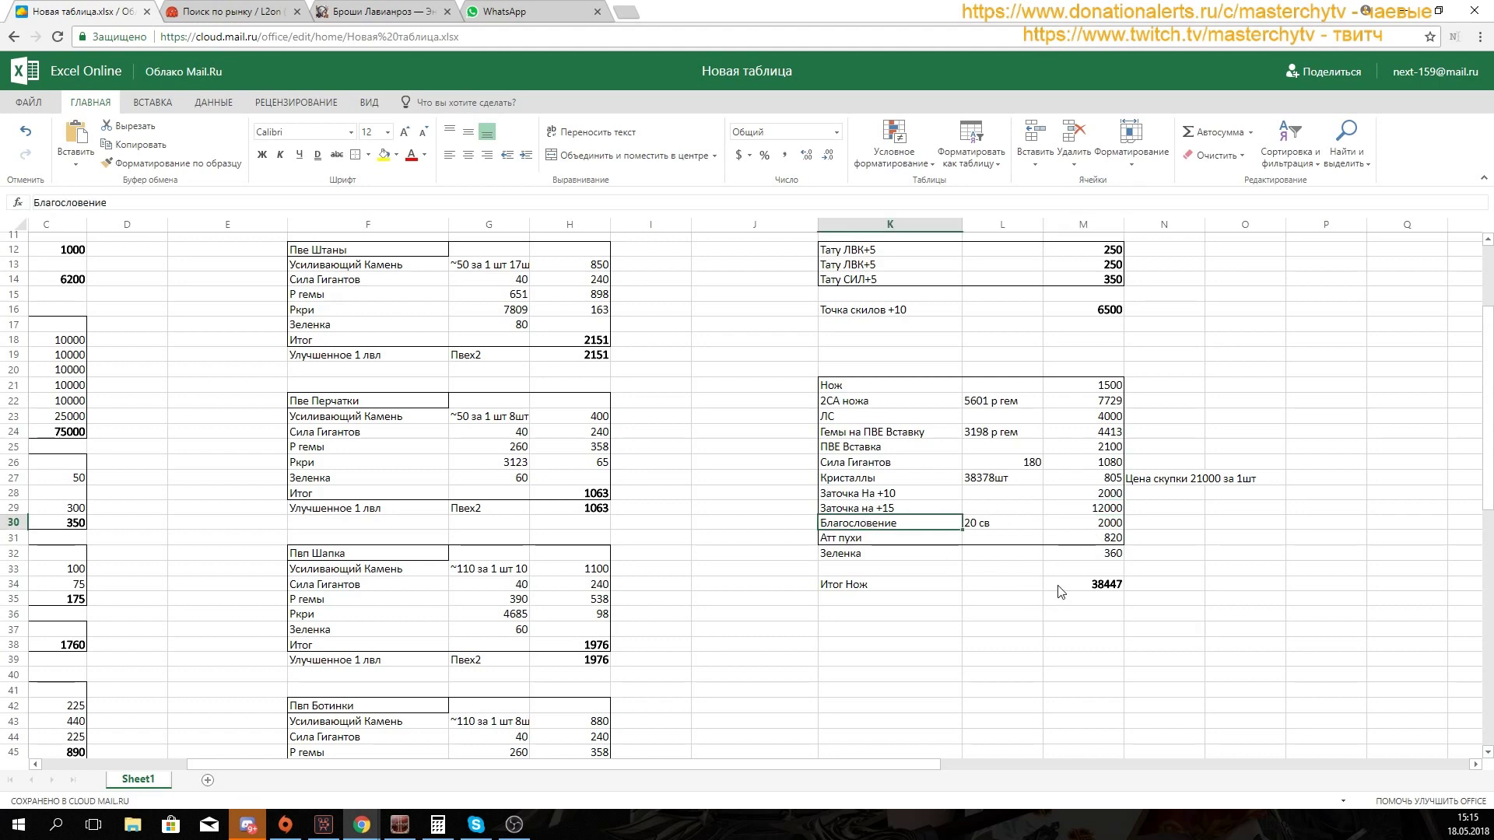
key("Right")
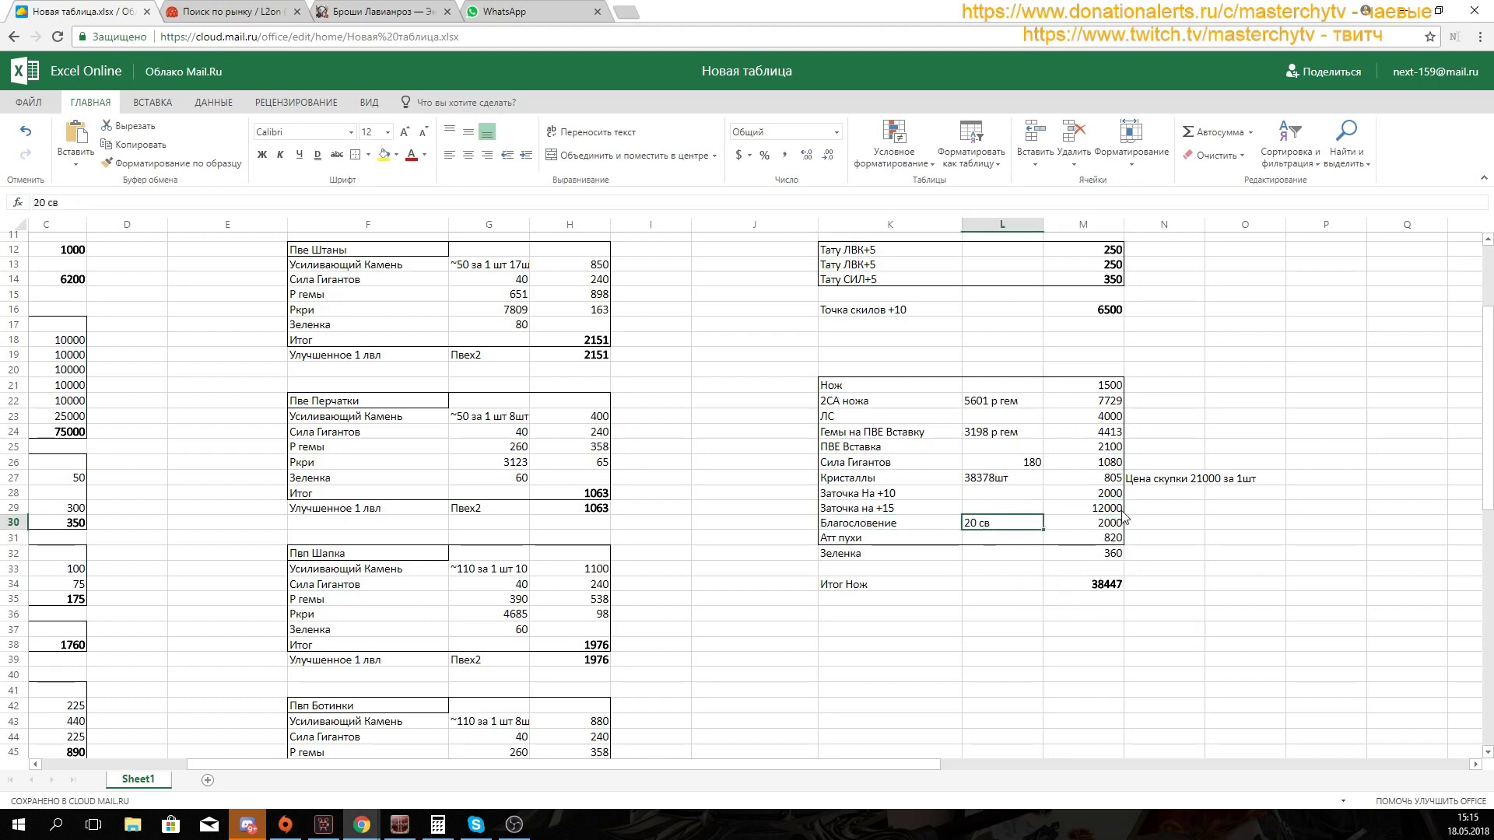
left_click(1089, 526)
left_click(1101, 539)
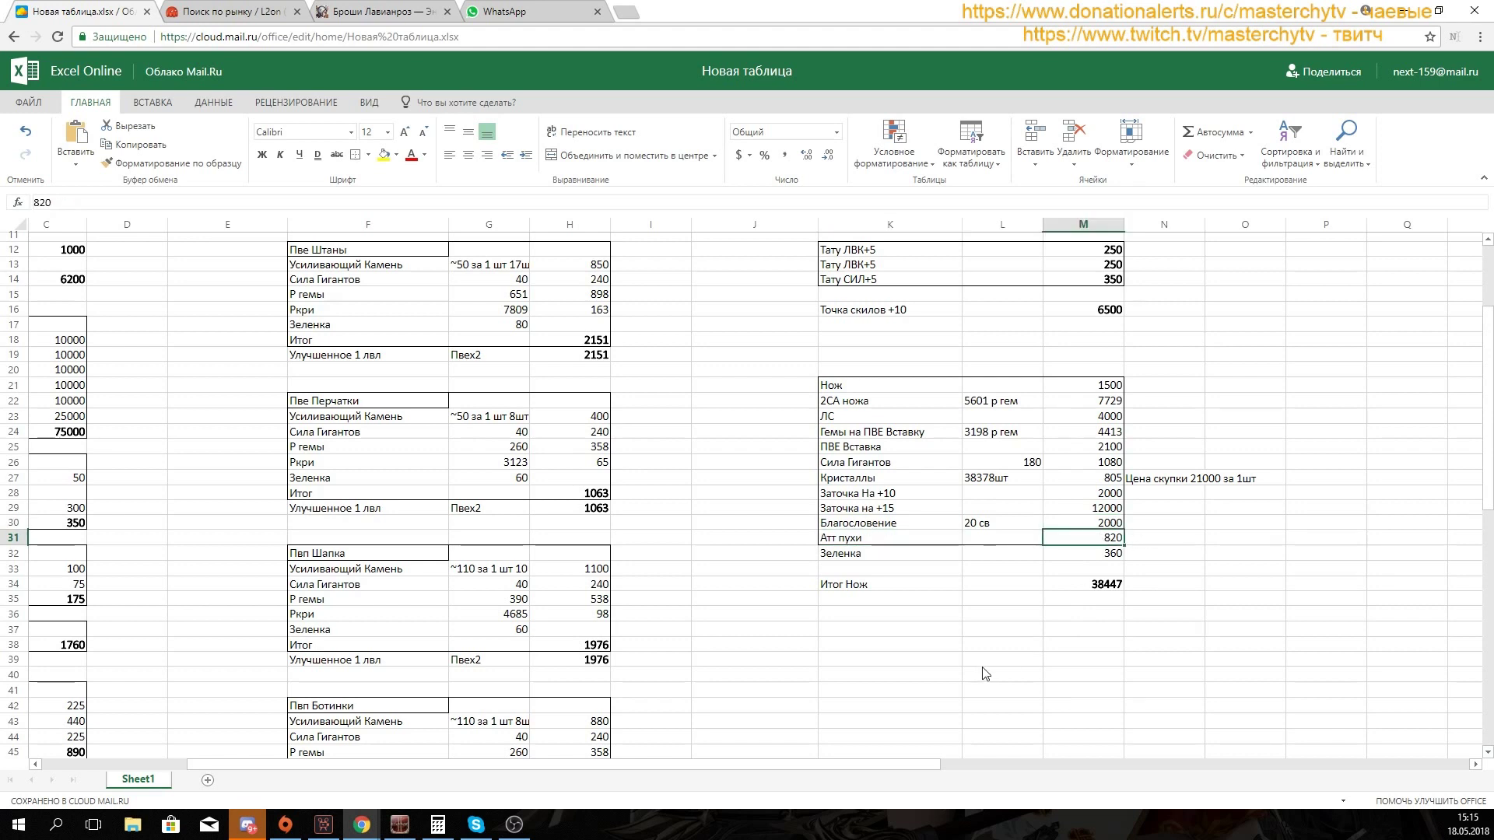
left_click(1102, 554)
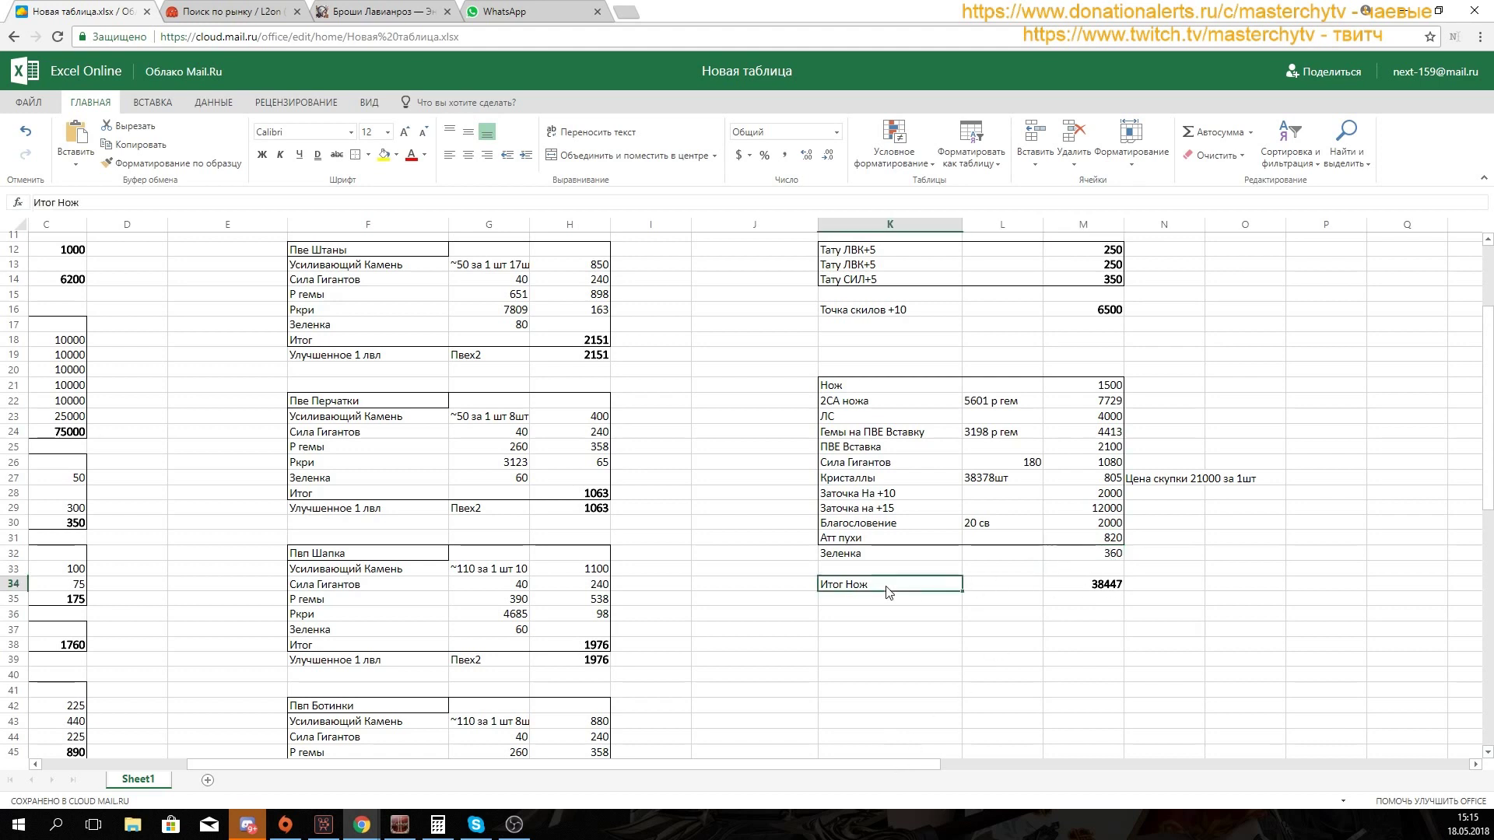
left_click(1104, 585)
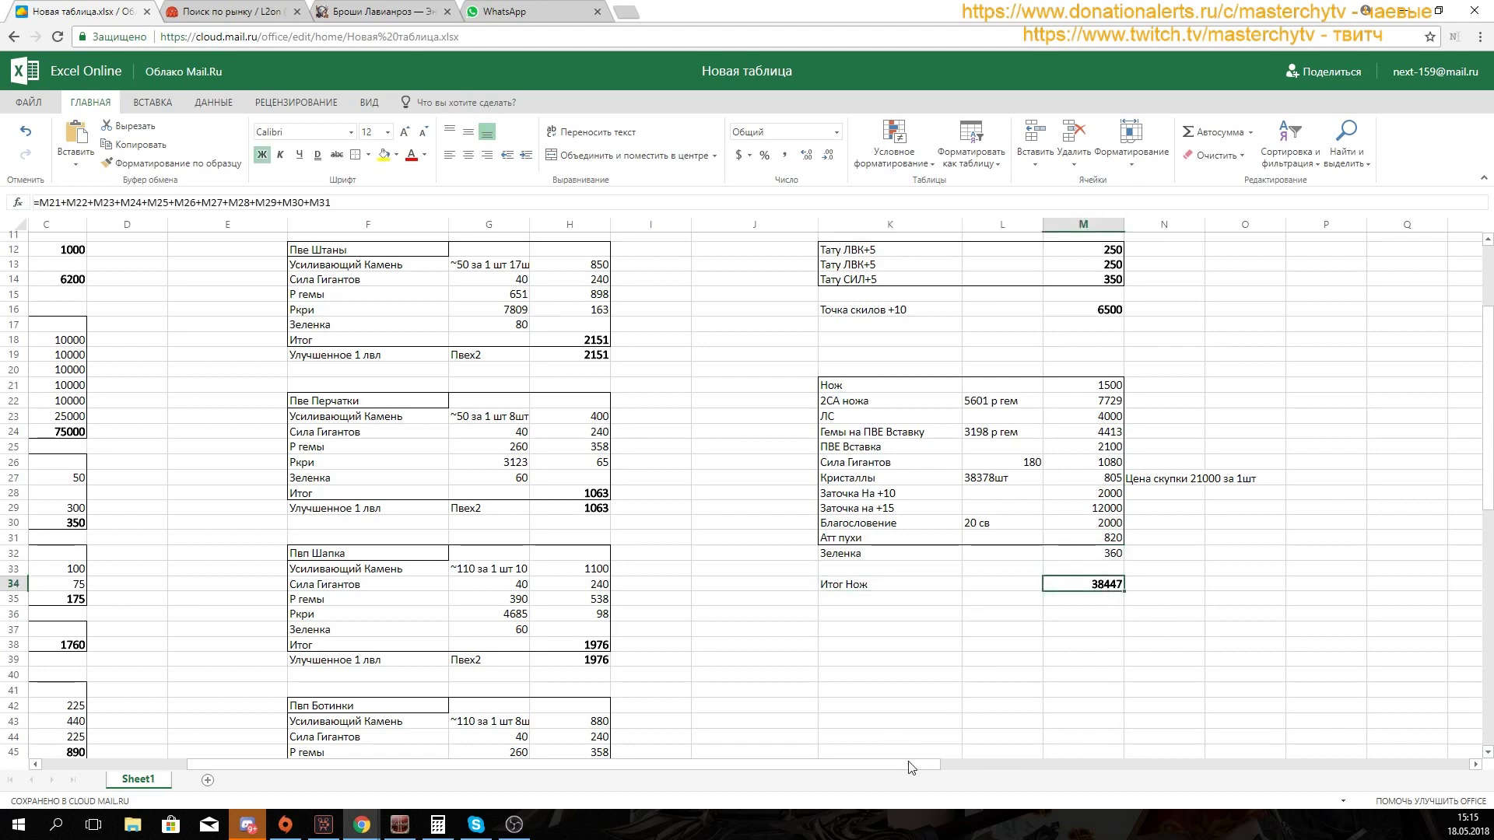
Step: Check the price of Талисман Разбойника in the talisman list, leaving the value unedited
left_click_drag(909, 766, 917, 767)
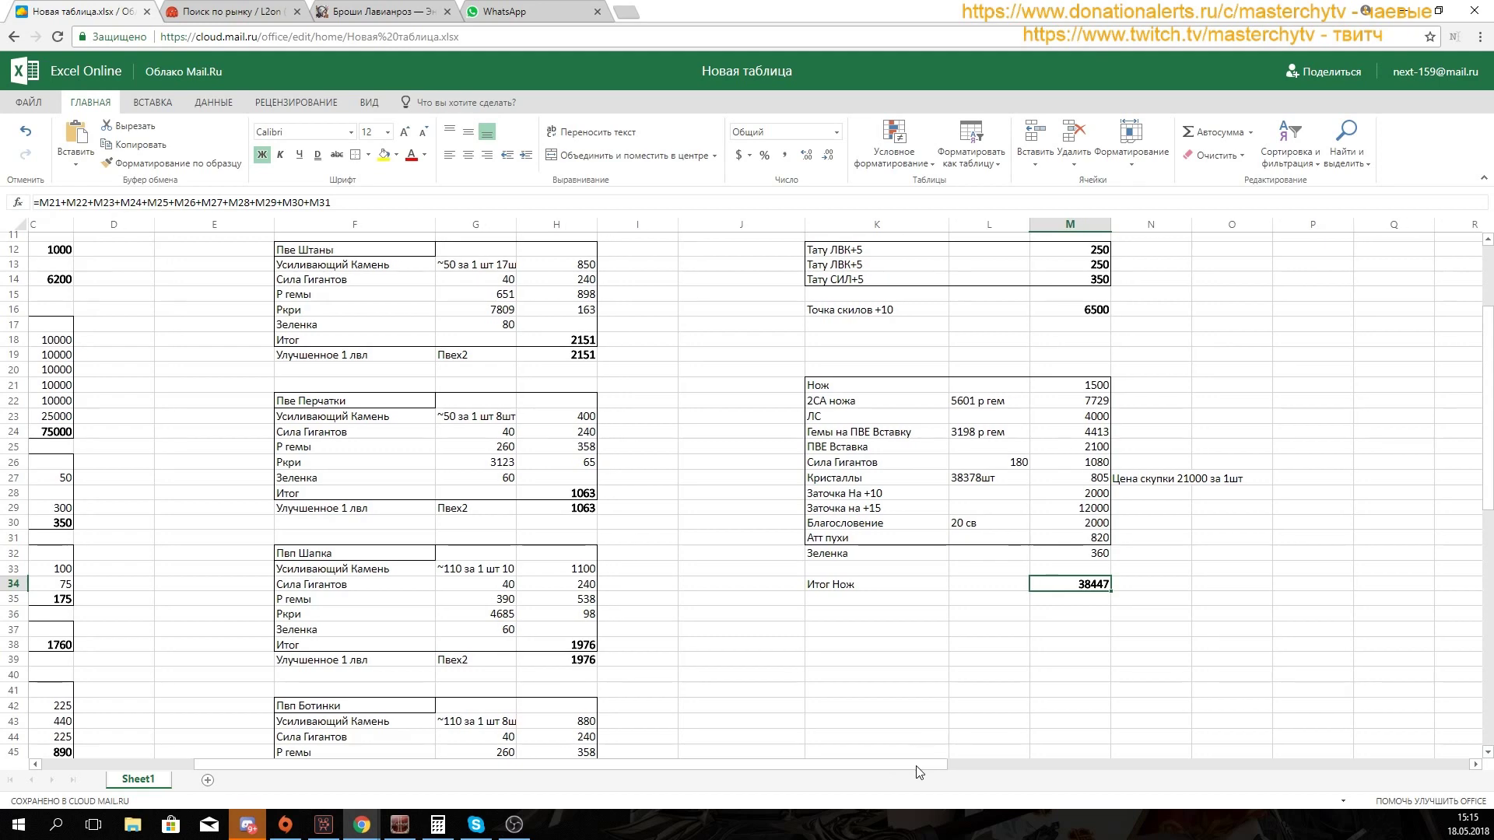
left_click_drag(918, 772, 1198, 764)
scroll(673, 502, "up", 3)
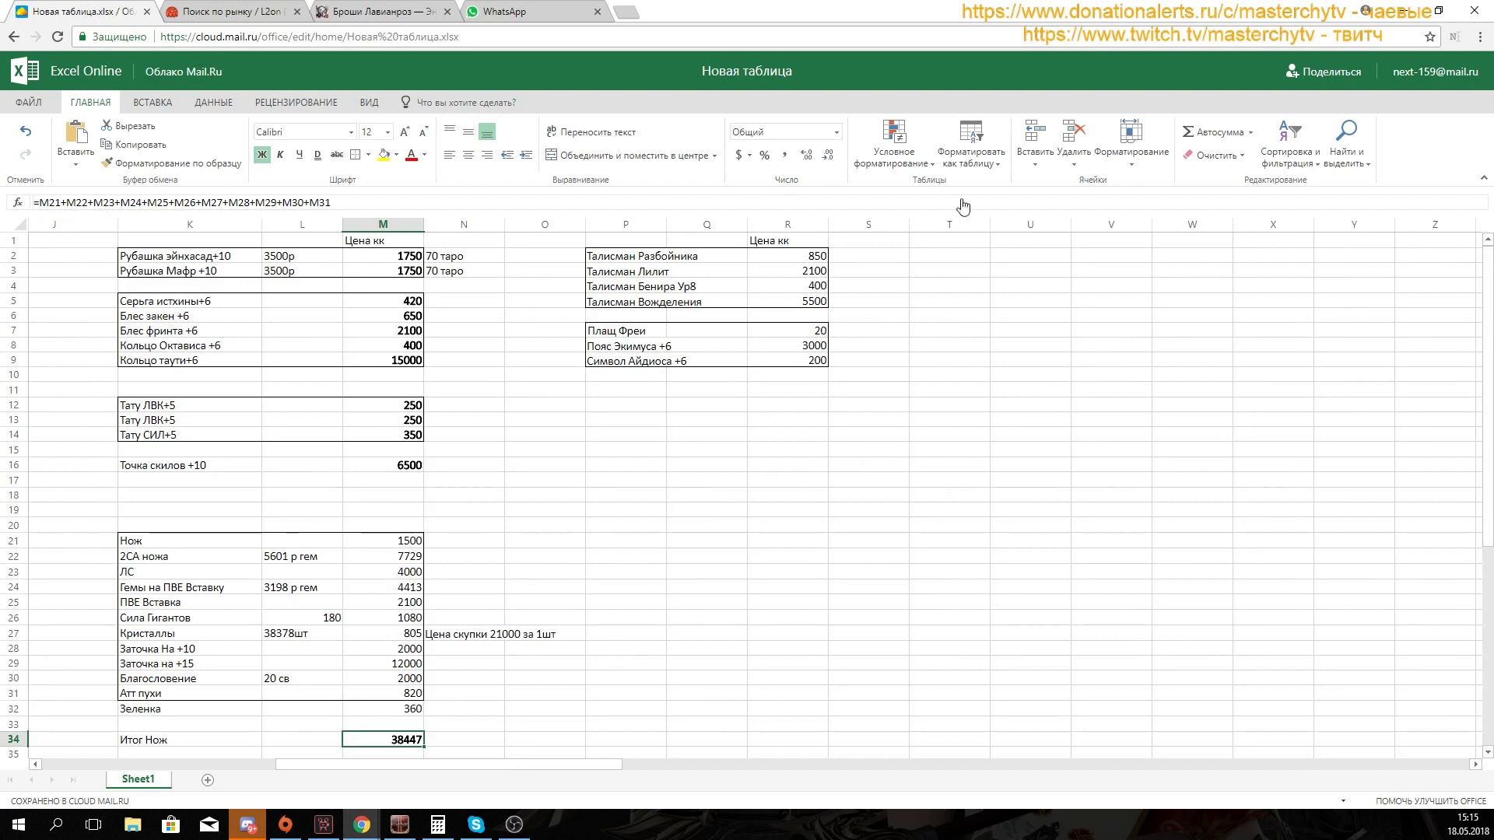
left_click(597, 253)
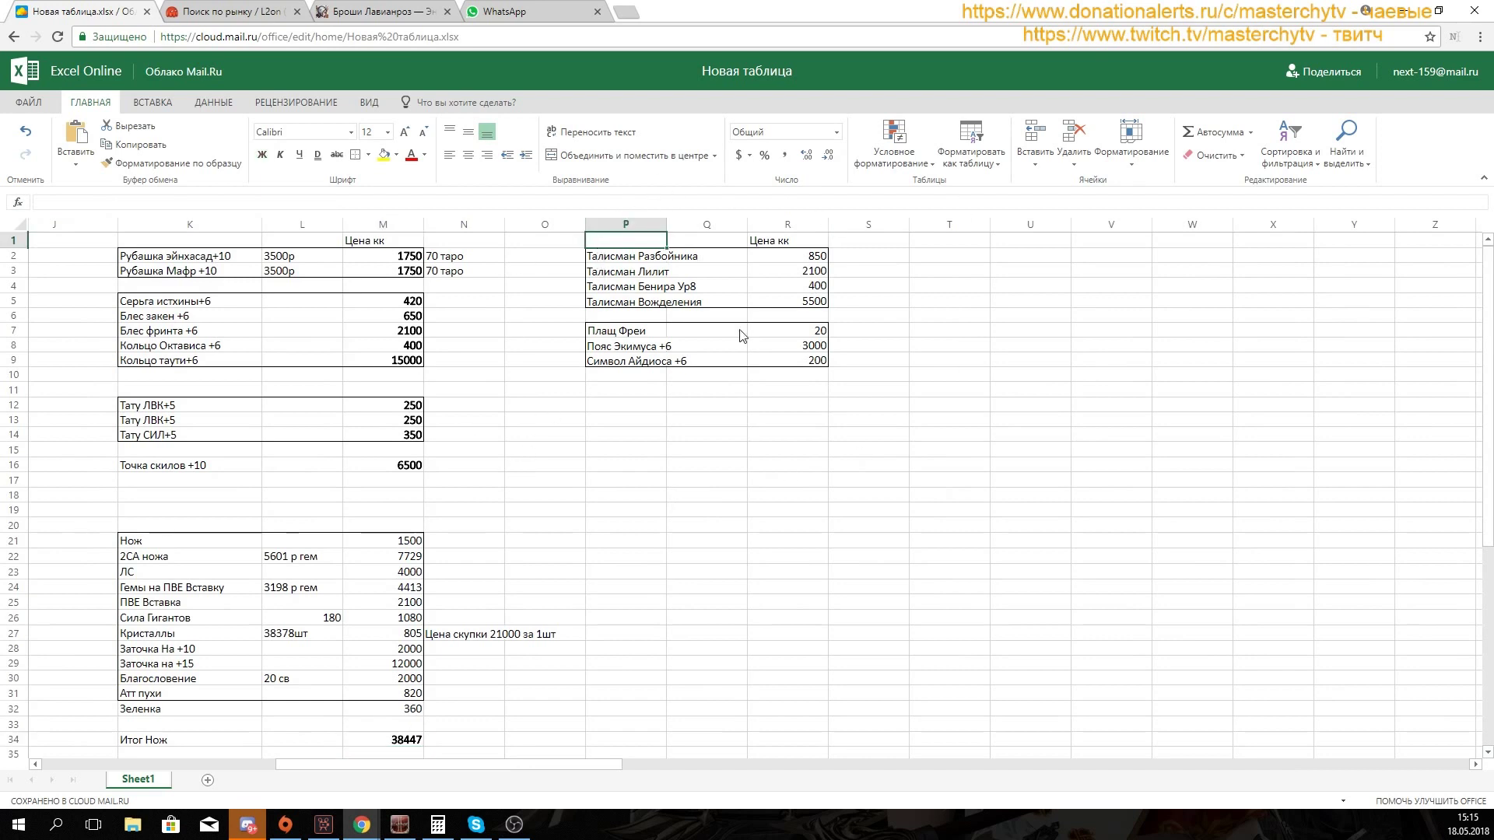
left_click(821, 262)
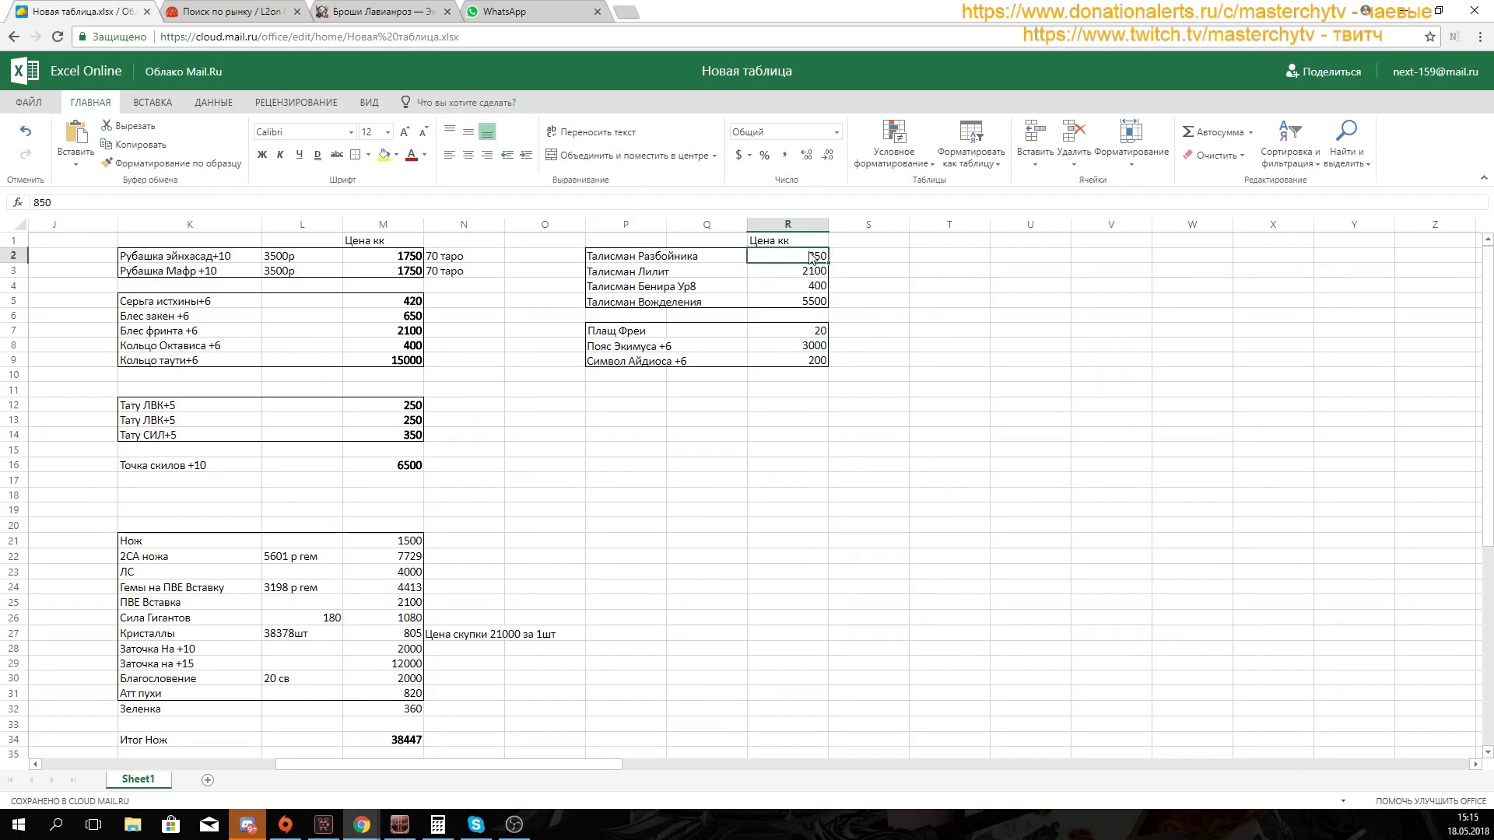
left_click_drag(815, 258, 822, 257)
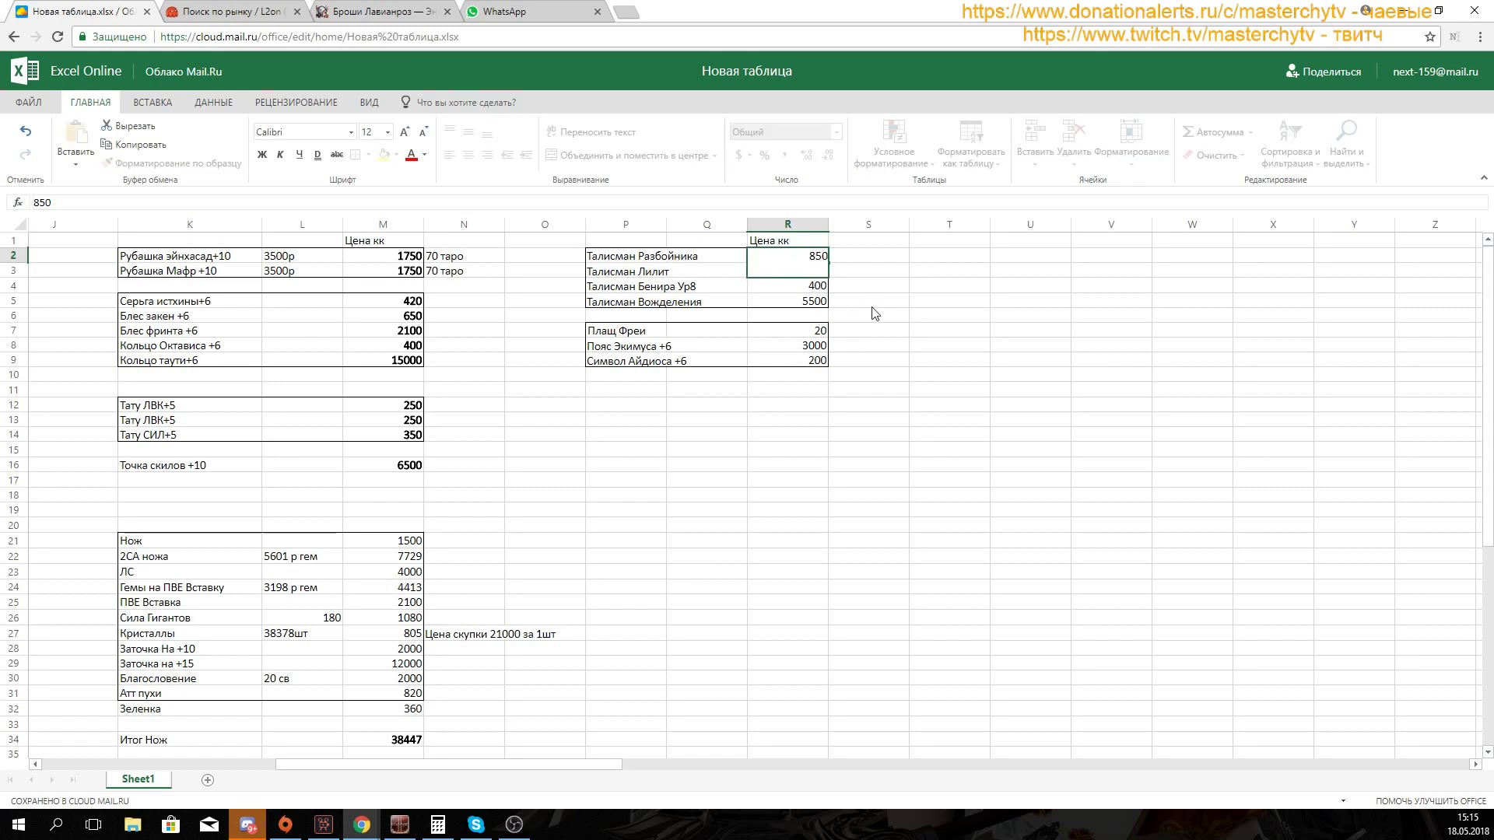
left_click(856, 277)
Step: Check the price of Талисман Лилит in the talisman list
left_click(673, 271)
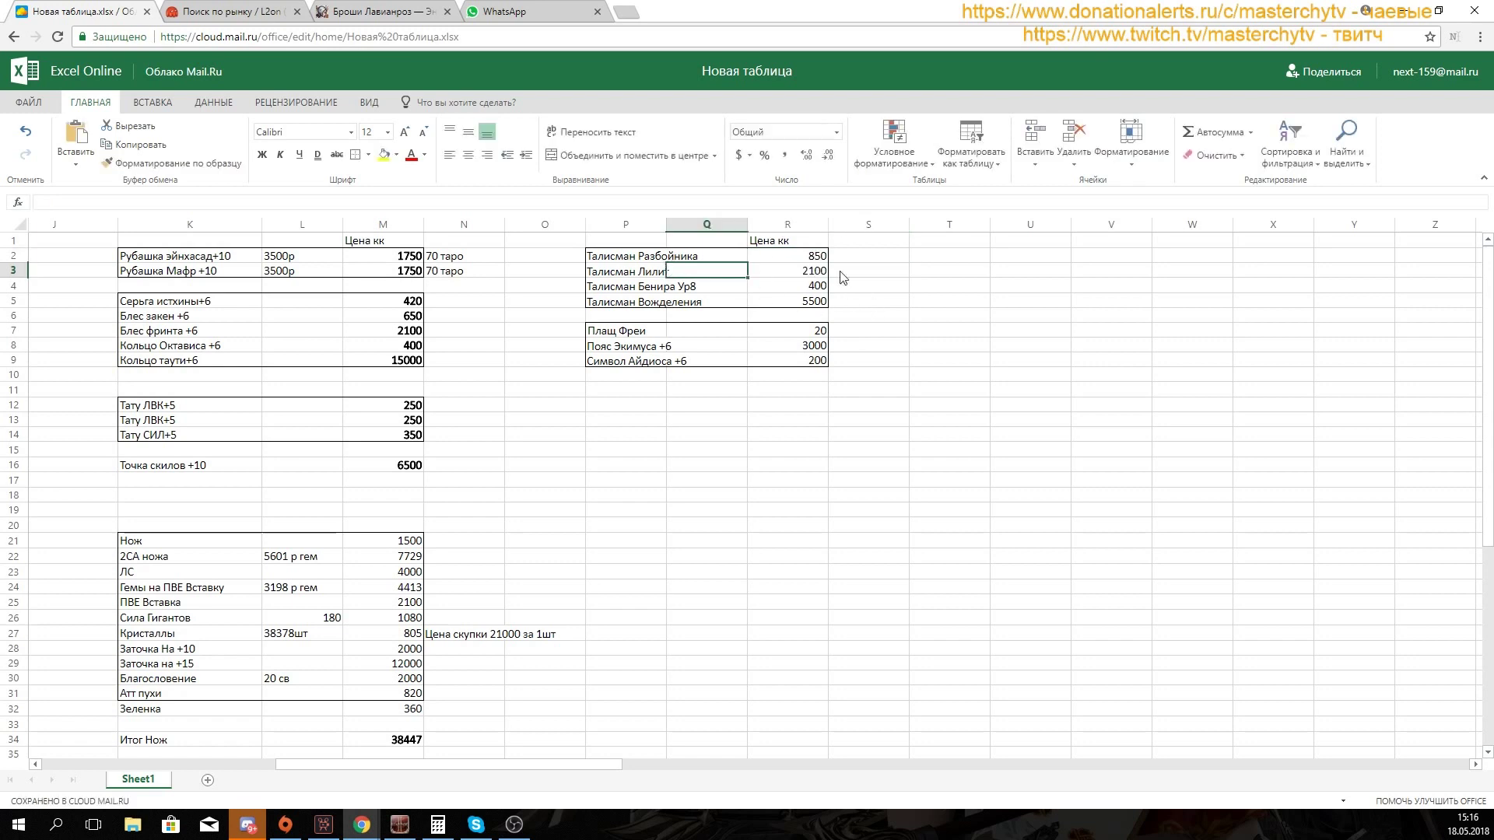
left_click(788, 267)
left_click(620, 274)
left_click(793, 277)
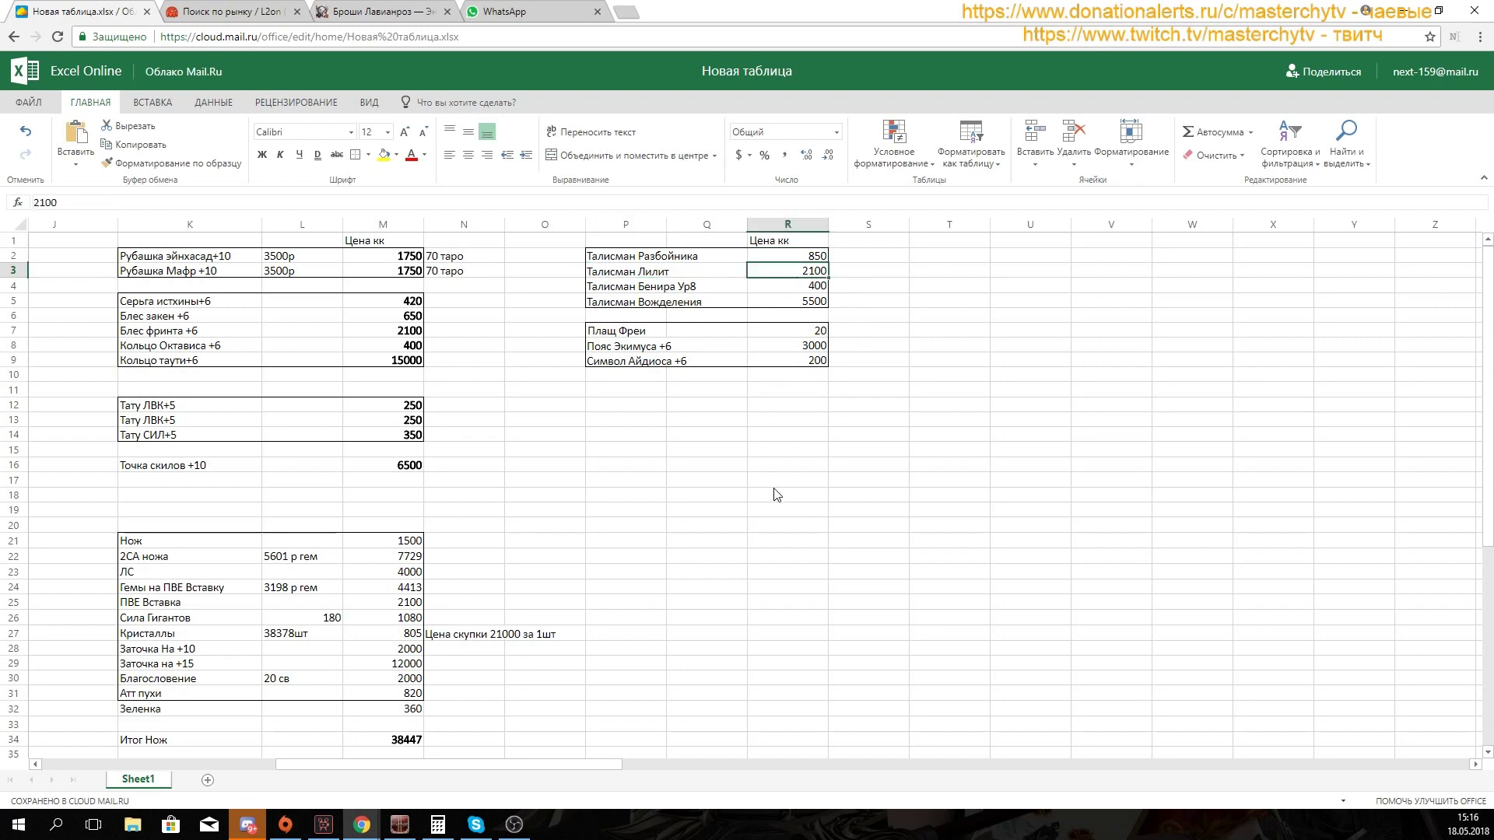
Step: Check the prices of Талисман Бенира Ур8 and Талисман Вожделения
left_click(617, 289)
left_click(671, 286)
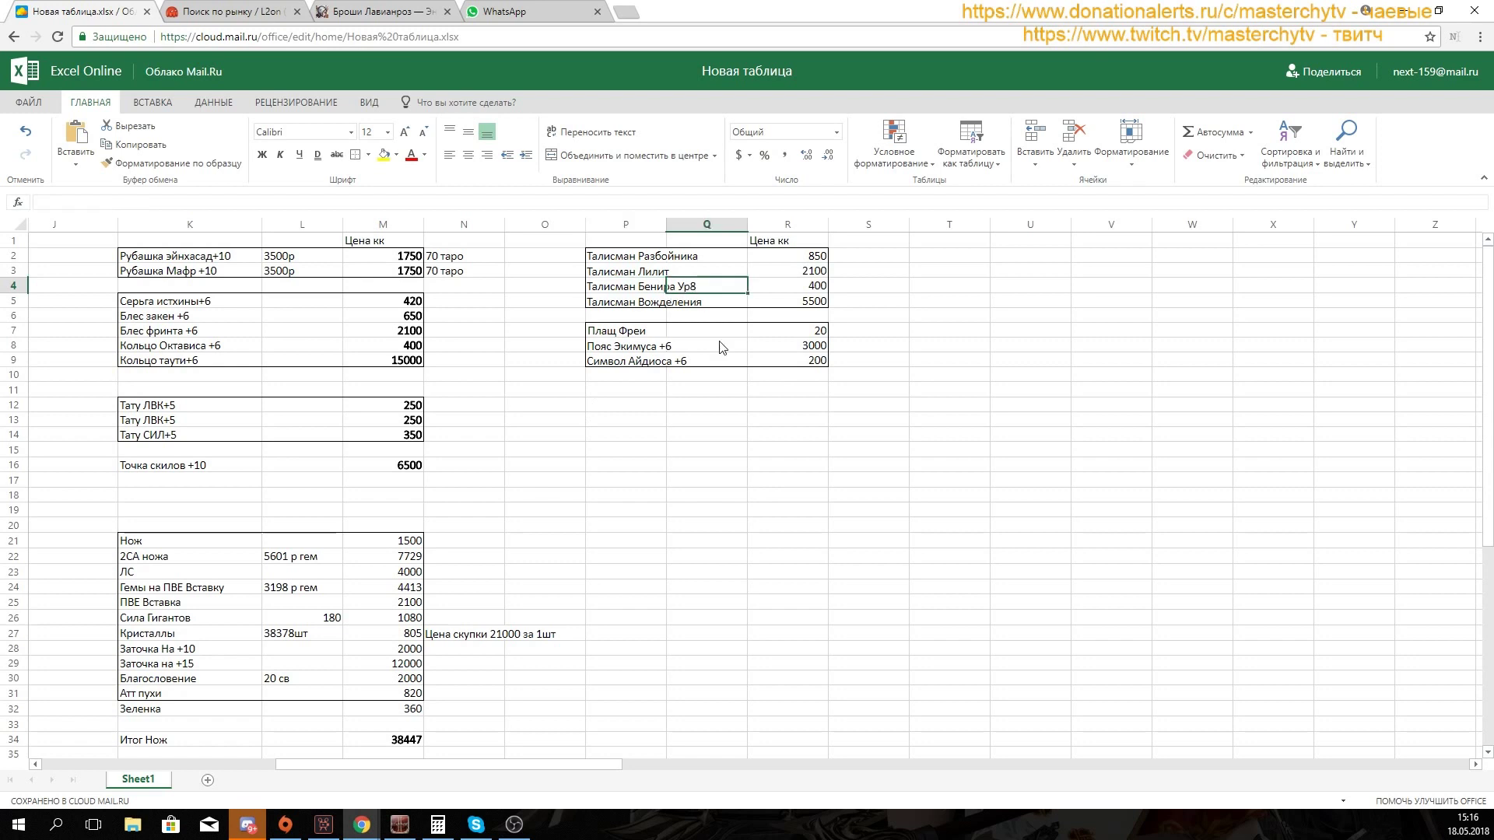
left_click(778, 287)
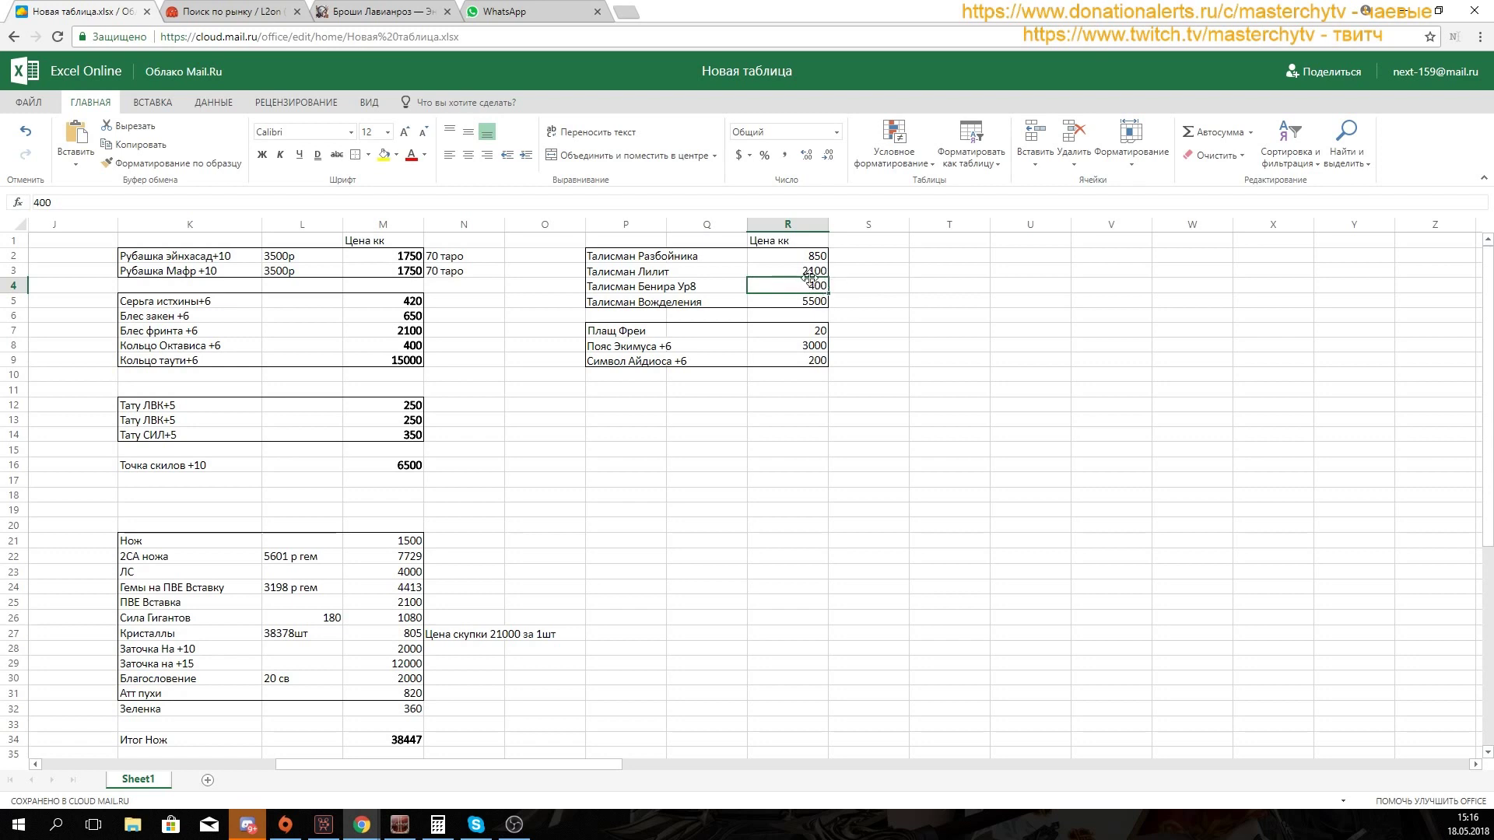
left_click(621, 305)
left_click(787, 303)
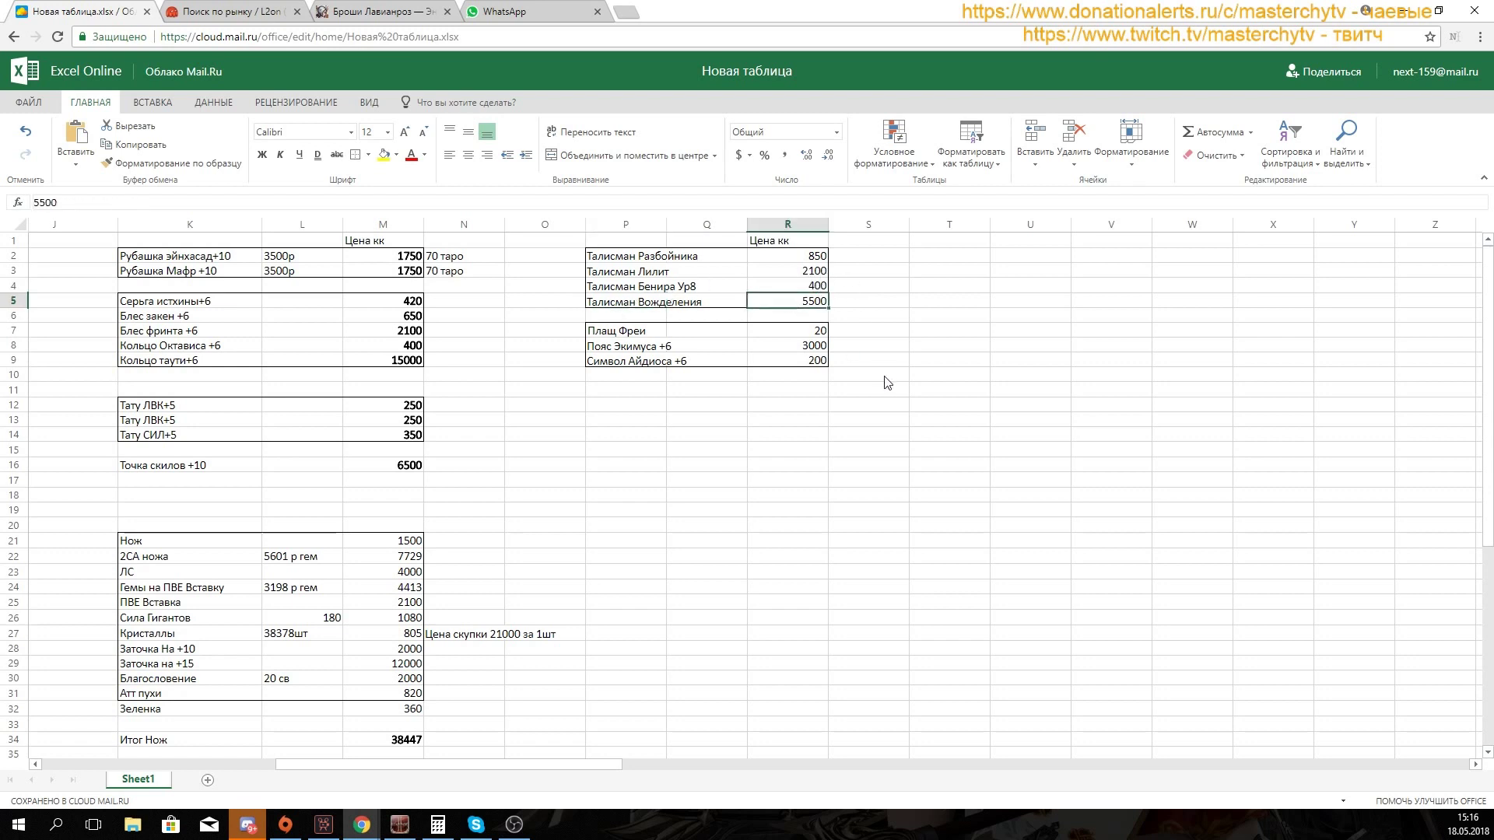
Step: Check the price of Плащ Фреи in the list below the talismans
left_click(806, 337)
left_click(613, 339)
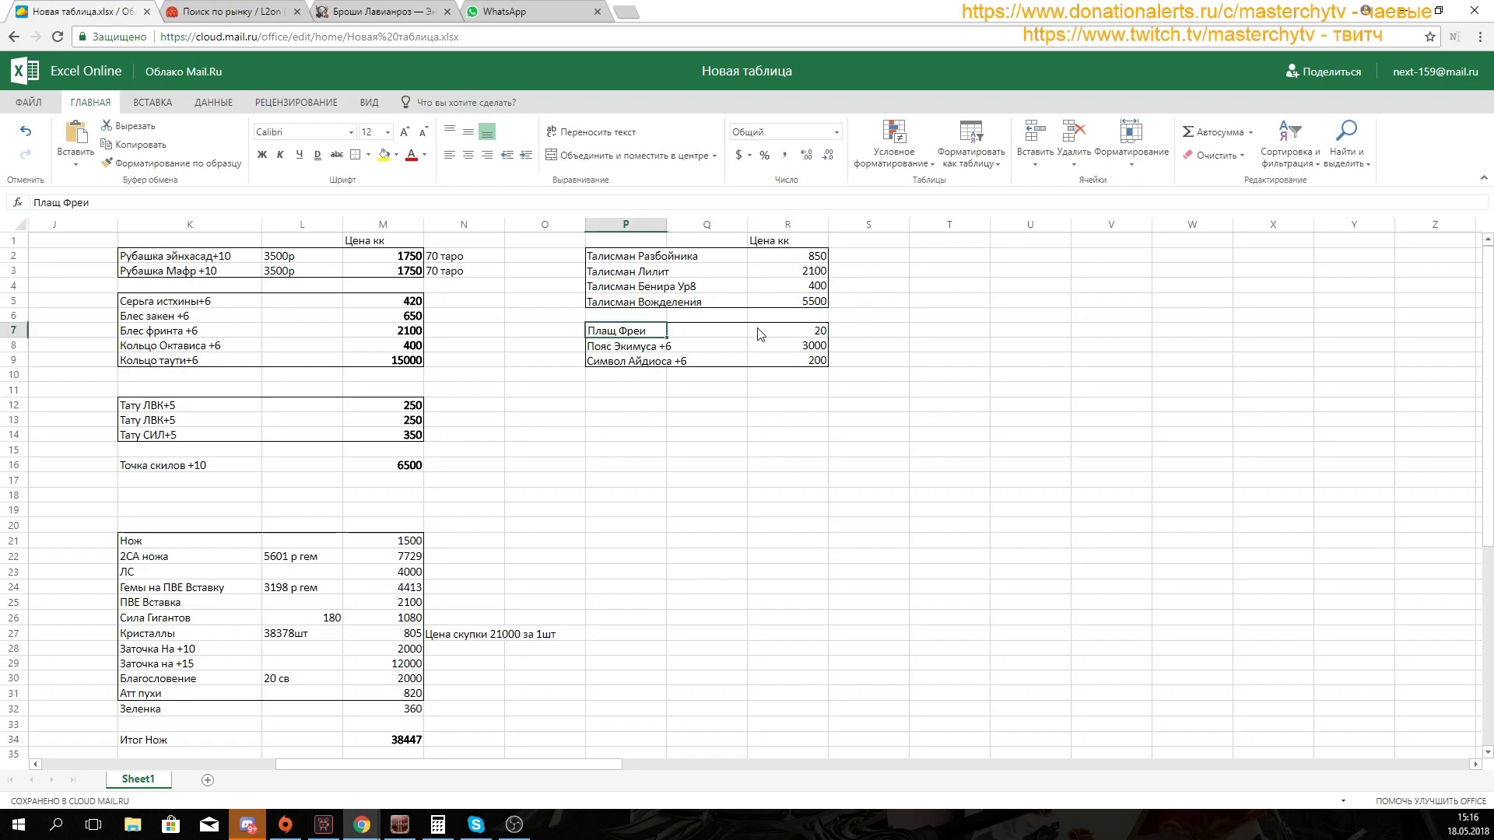
left_click(805, 333)
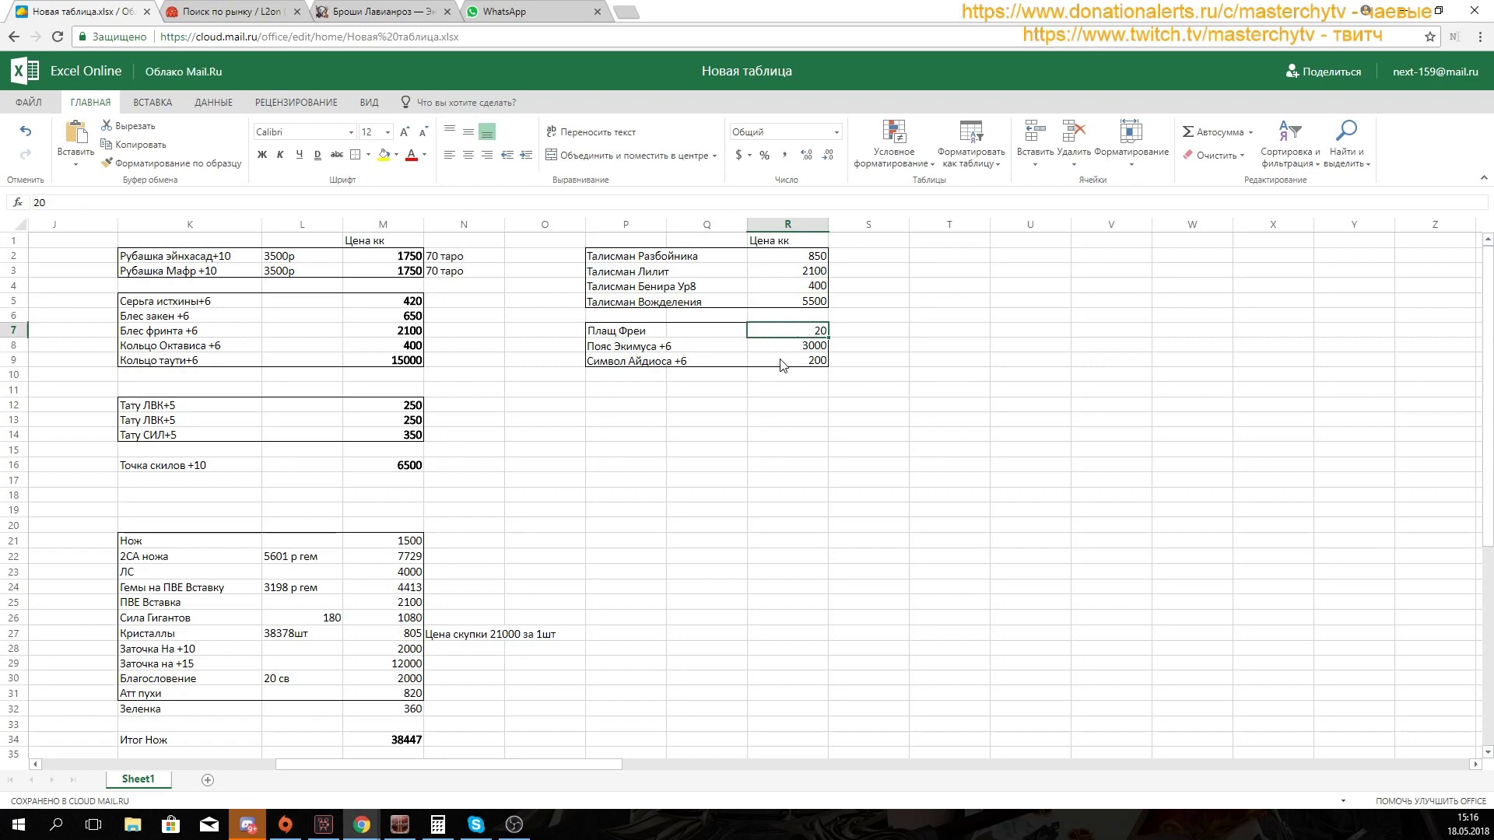
Step: Check the prices of Пояс Экимуса +6 and Символ Айдиоса +6
left_click(646, 350)
left_click(702, 347)
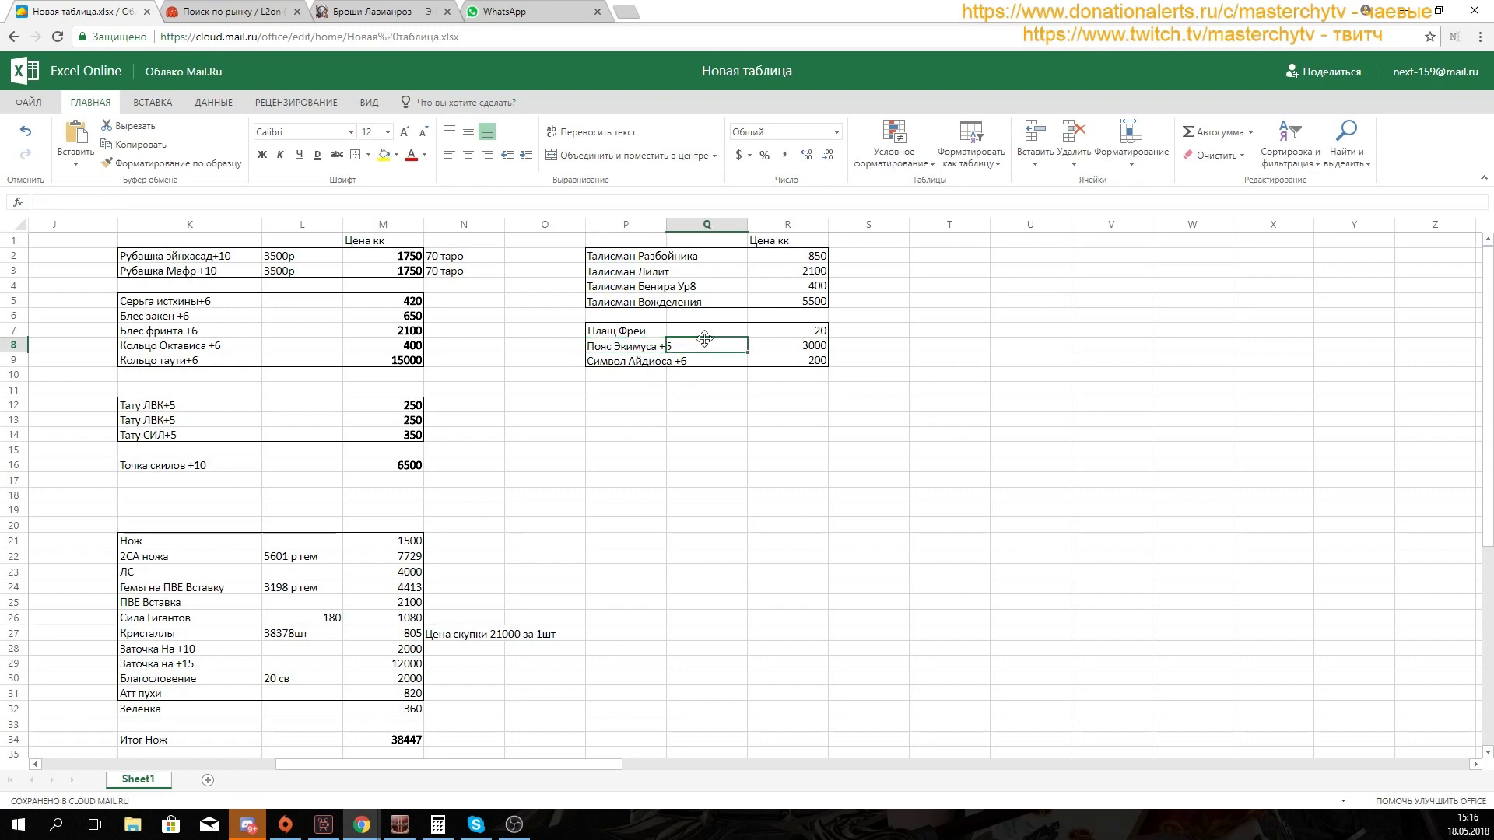
left_click(798, 344)
left_click(653, 363)
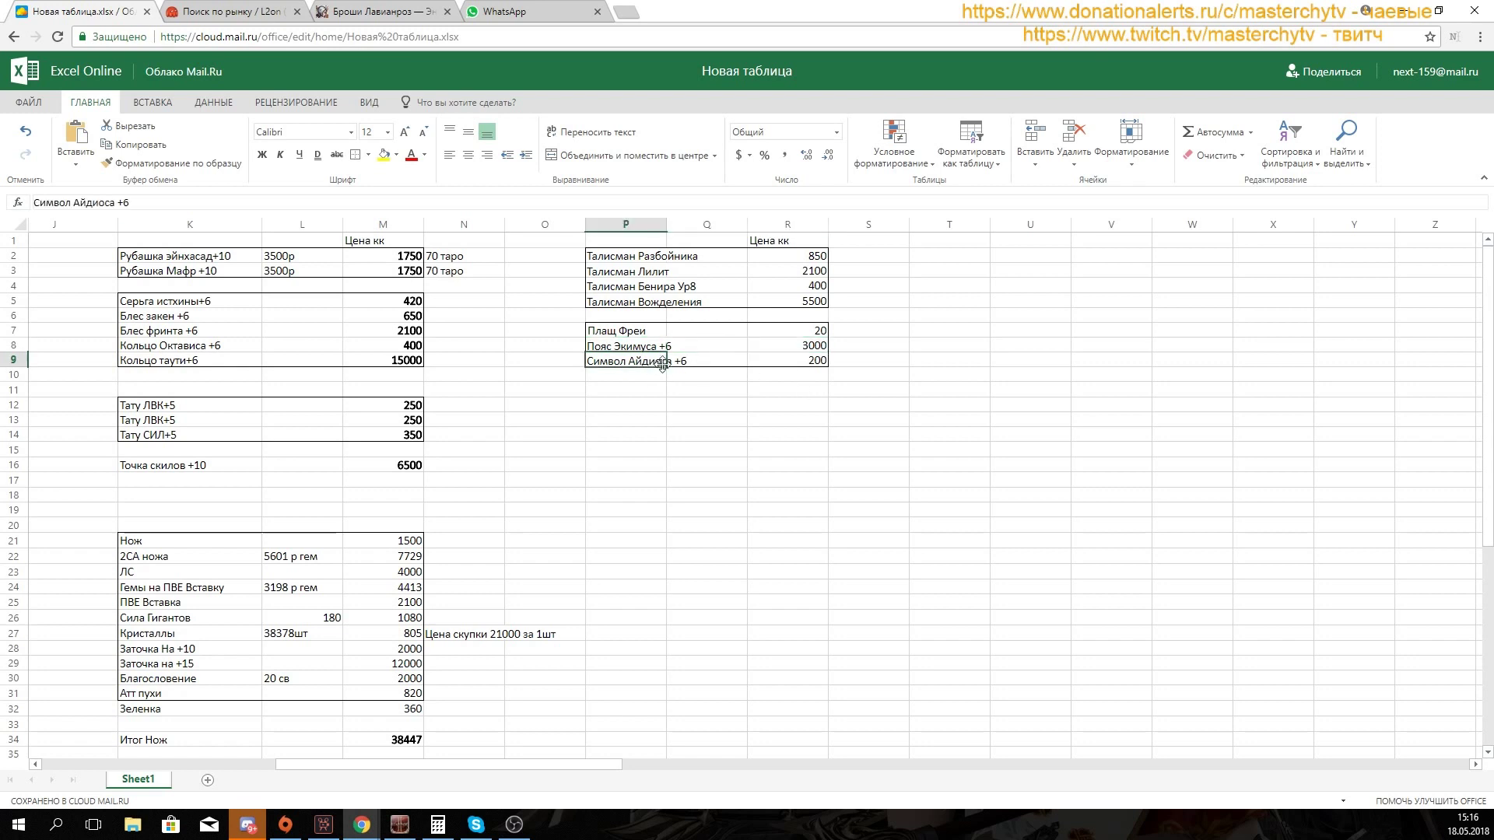
left_click(799, 365)
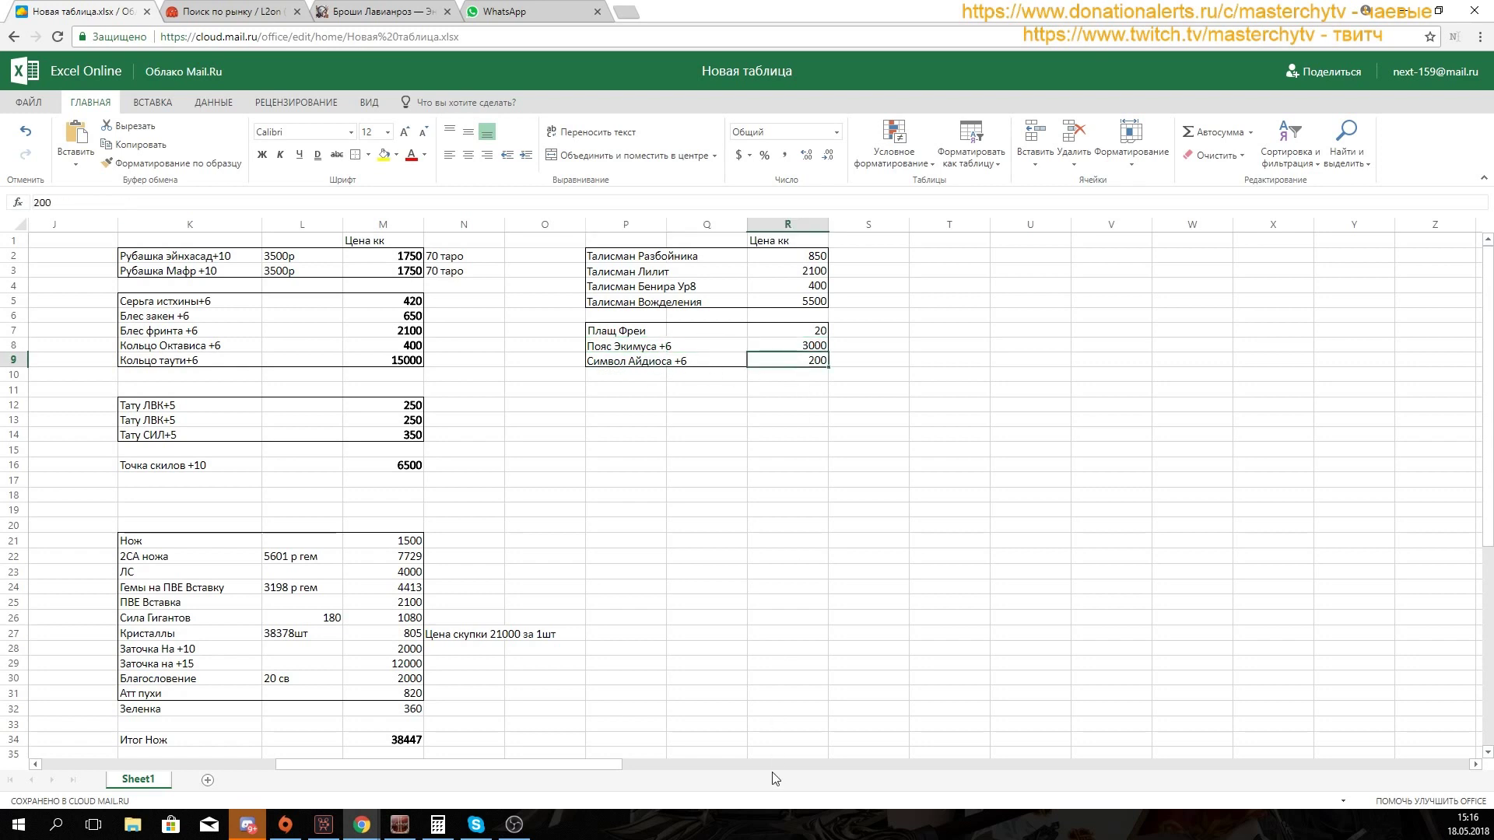
Step: Inspect the overall total formula in cell A62 below the cost lists, with the page at 90 % zoom
left_click(767, 762)
left_click_drag(767, 762, 199, 763)
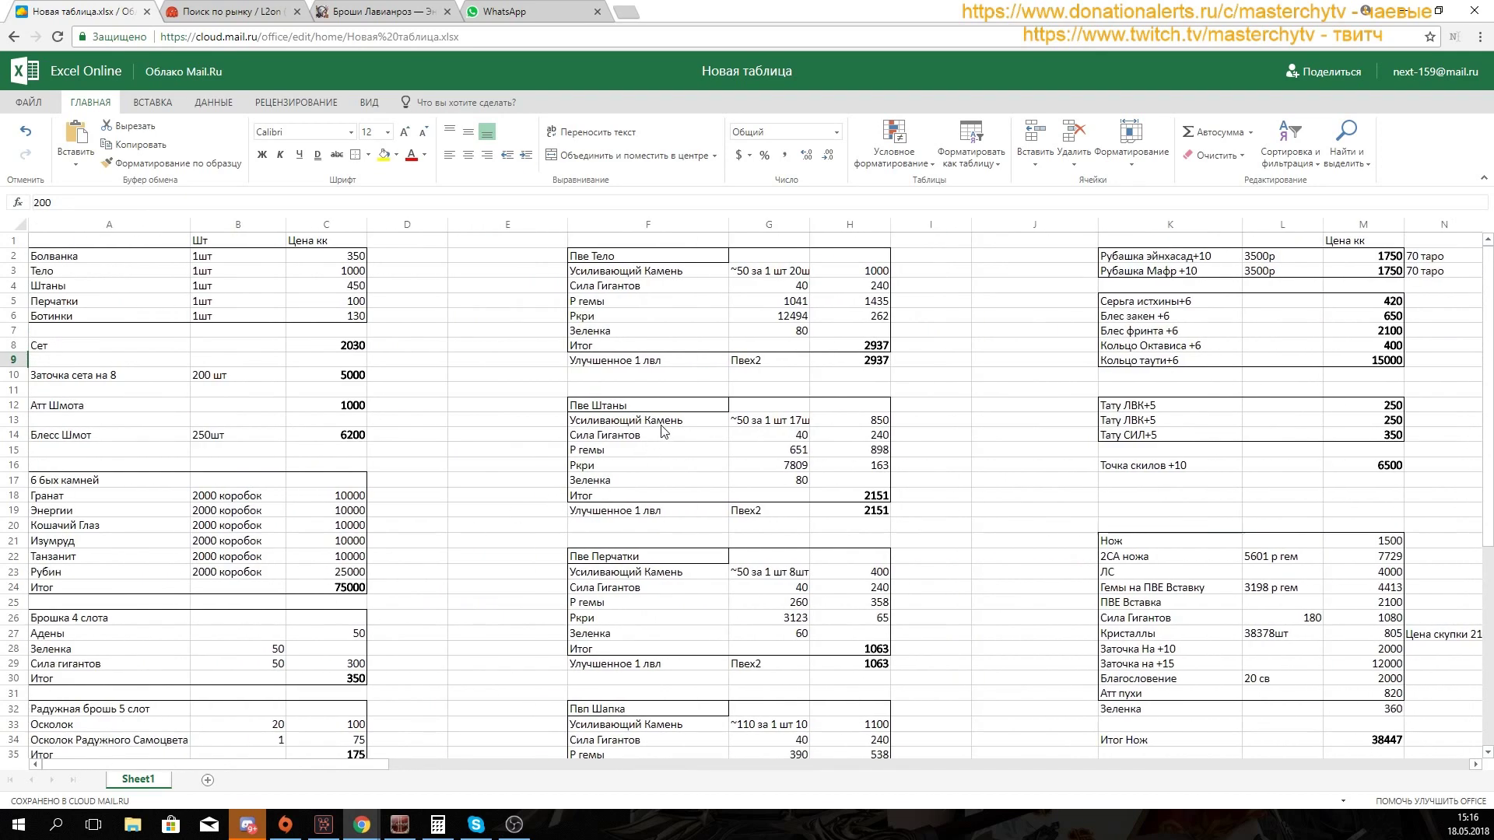
key("ctrl+minus")
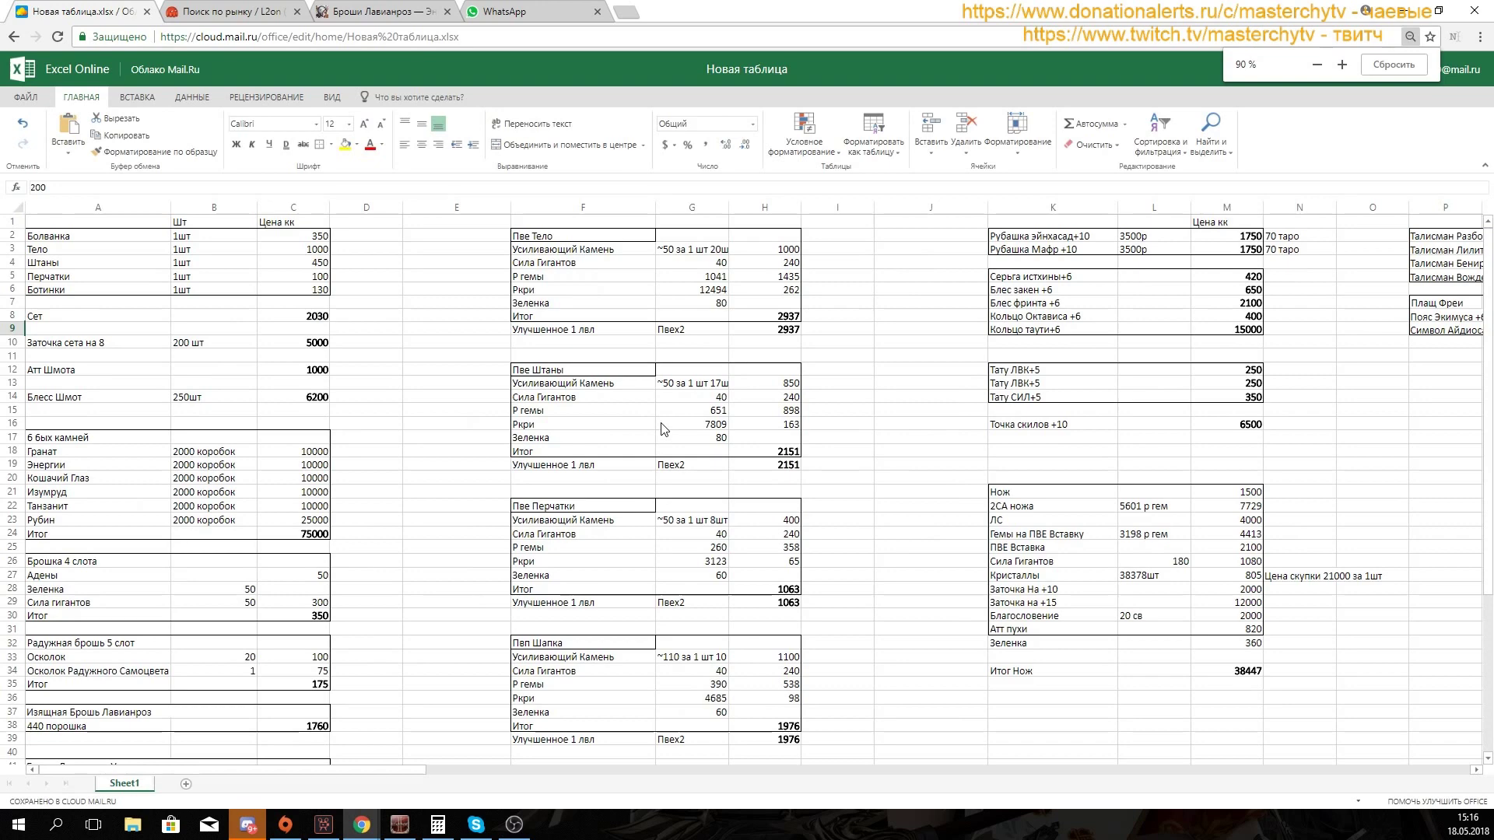
scroll(661, 424, "down", 5)
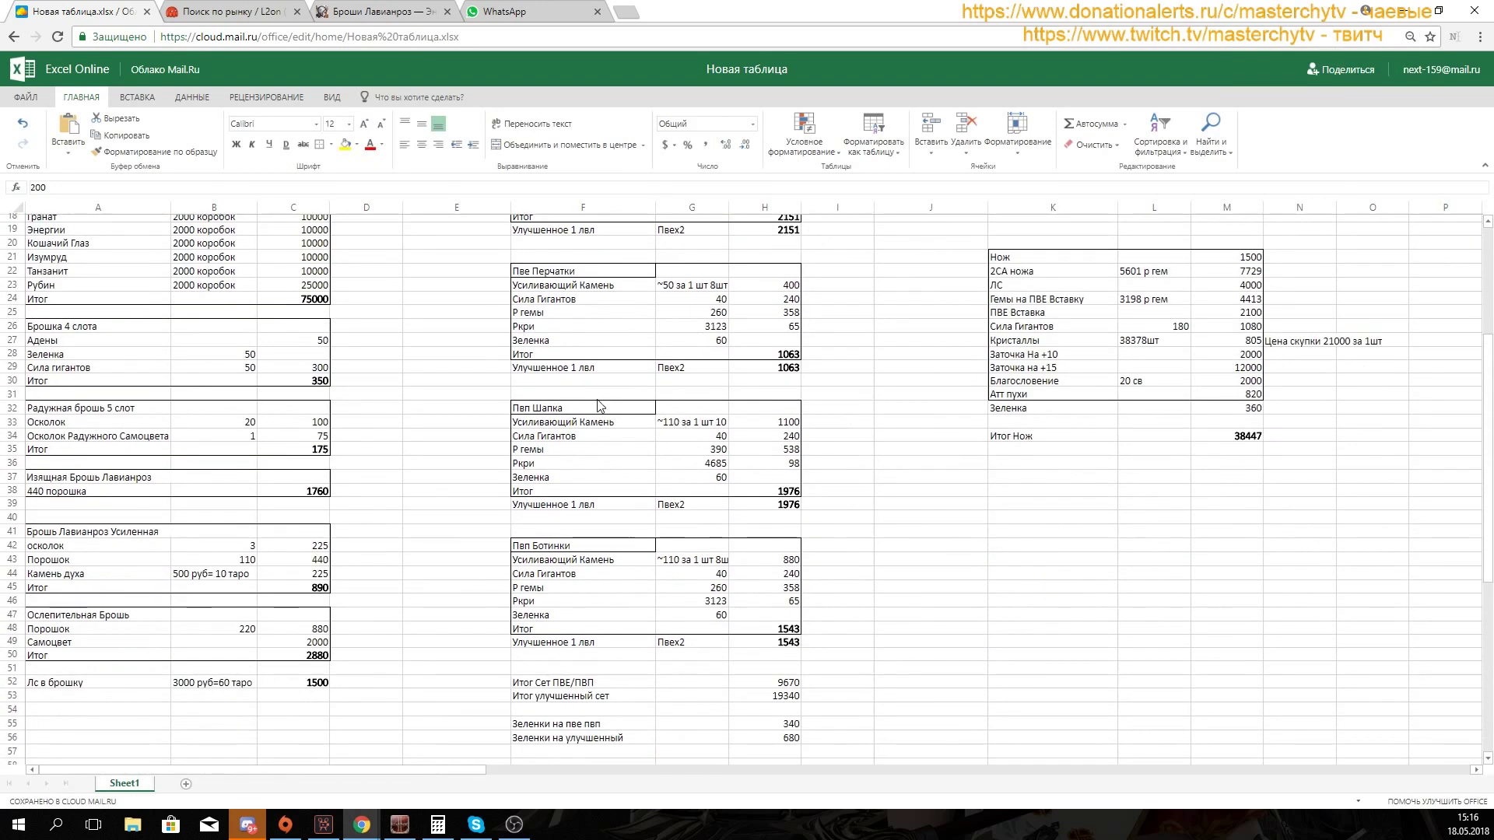
scroll(586, 395, "down", 6)
scroll(587, 398, "up", 11)
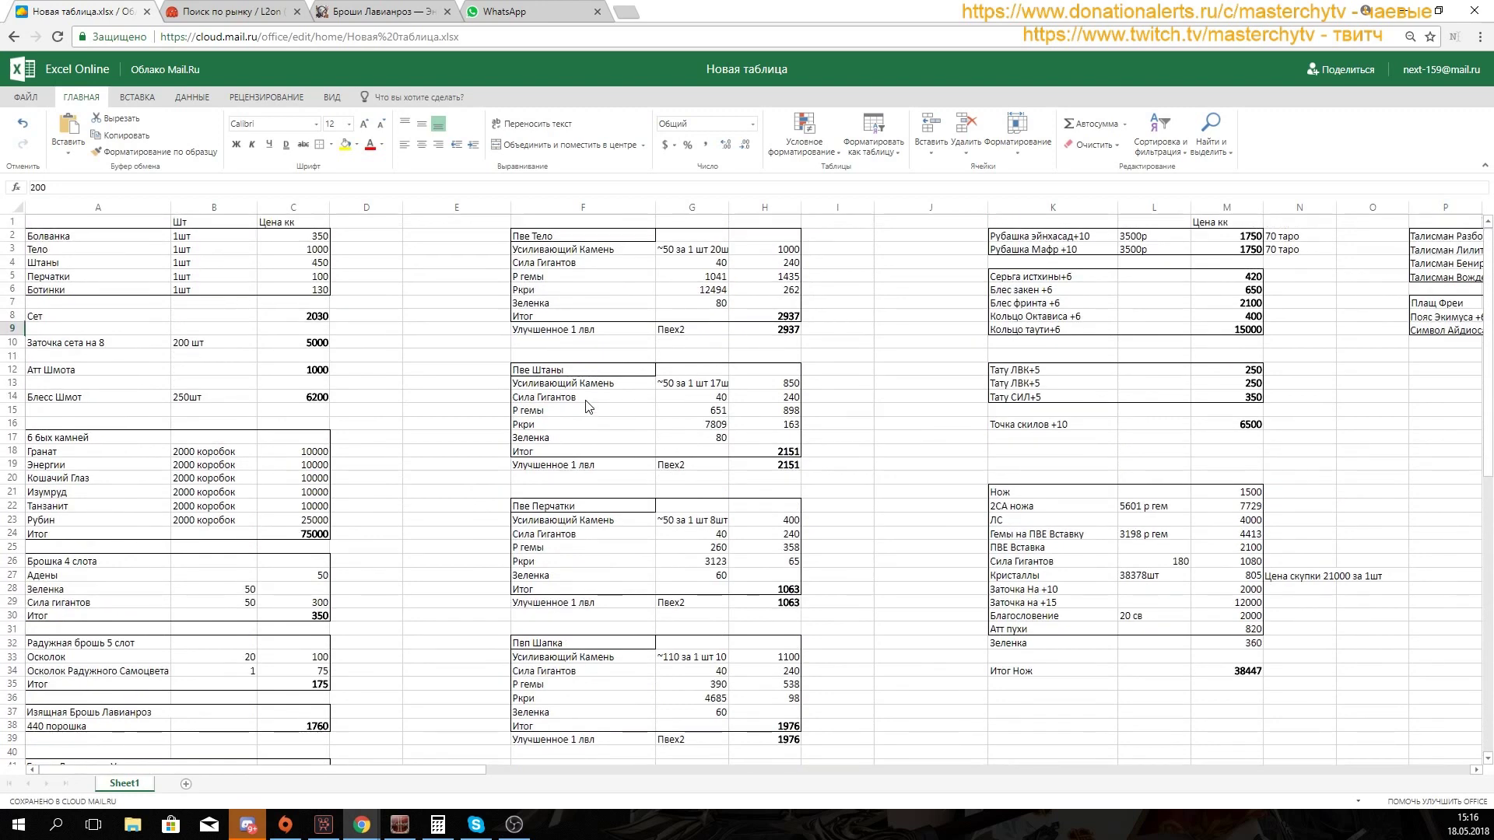
scroll(588, 406, "down", 10)
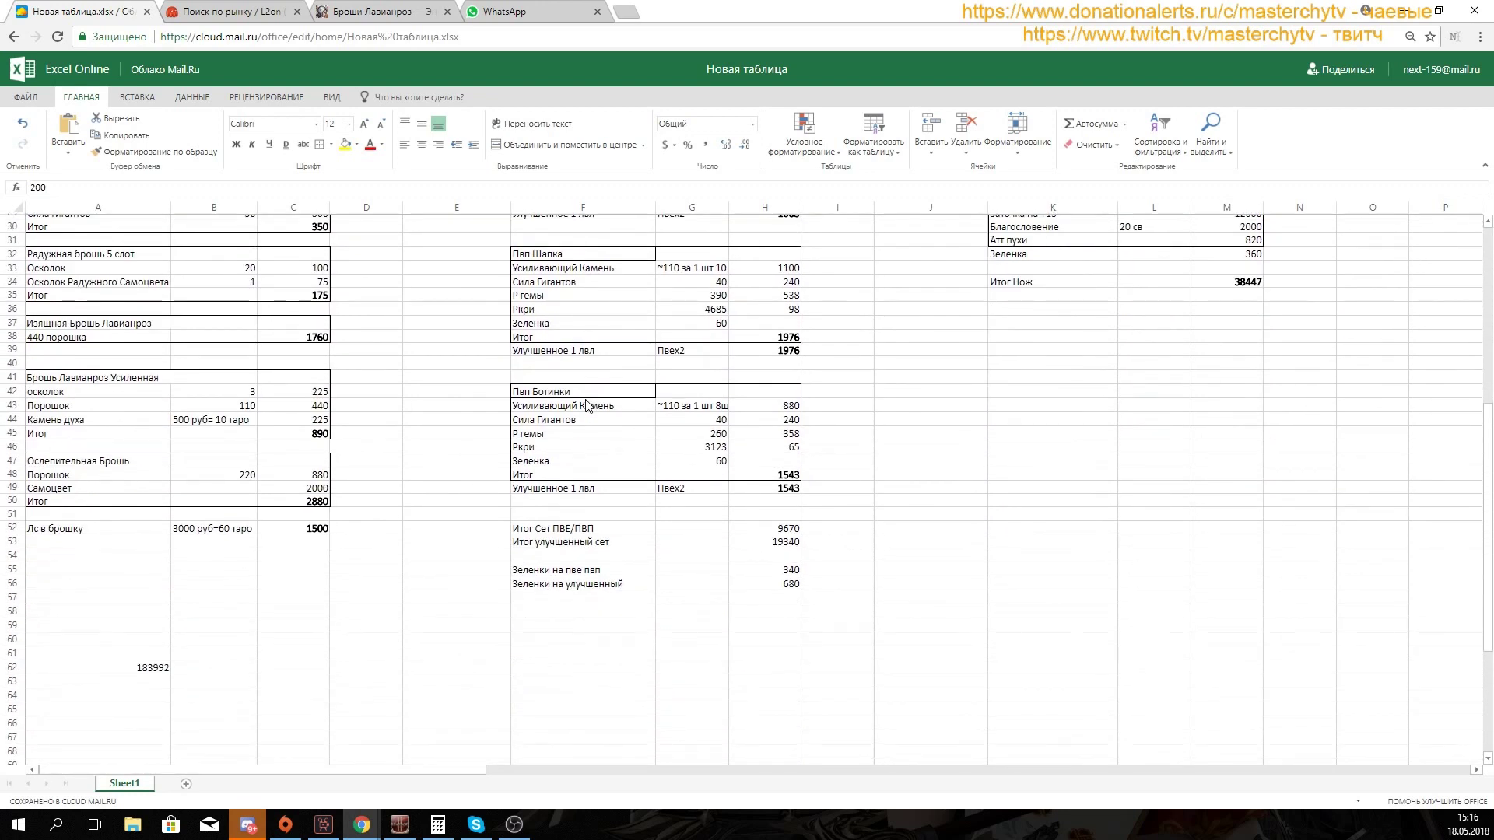
left_click(145, 669)
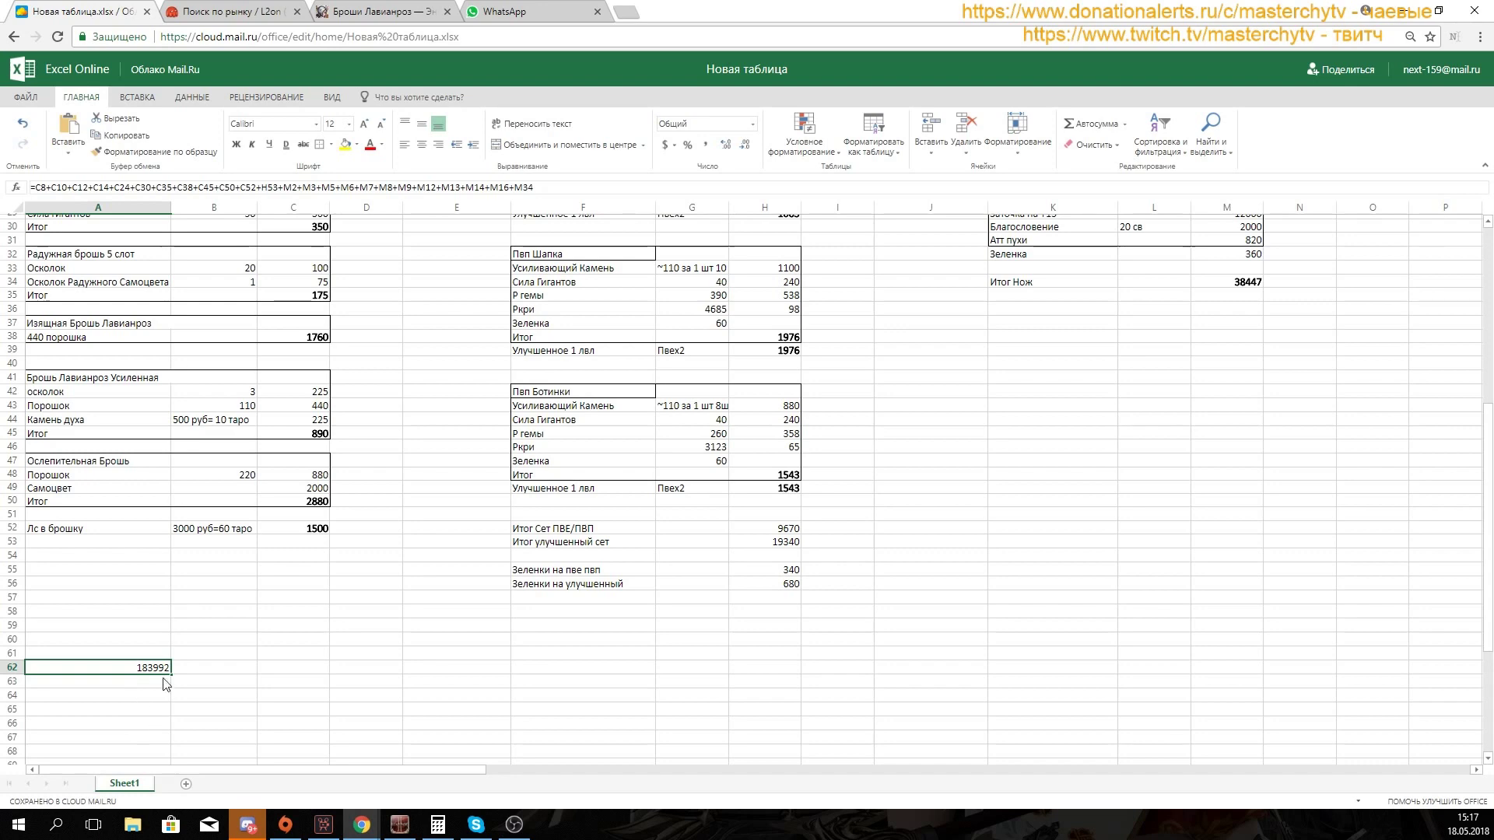
Step: Examine all the cost lists across the sheet, from the first row down to the overall total in A62
scroll(477, 643, "up", 9)
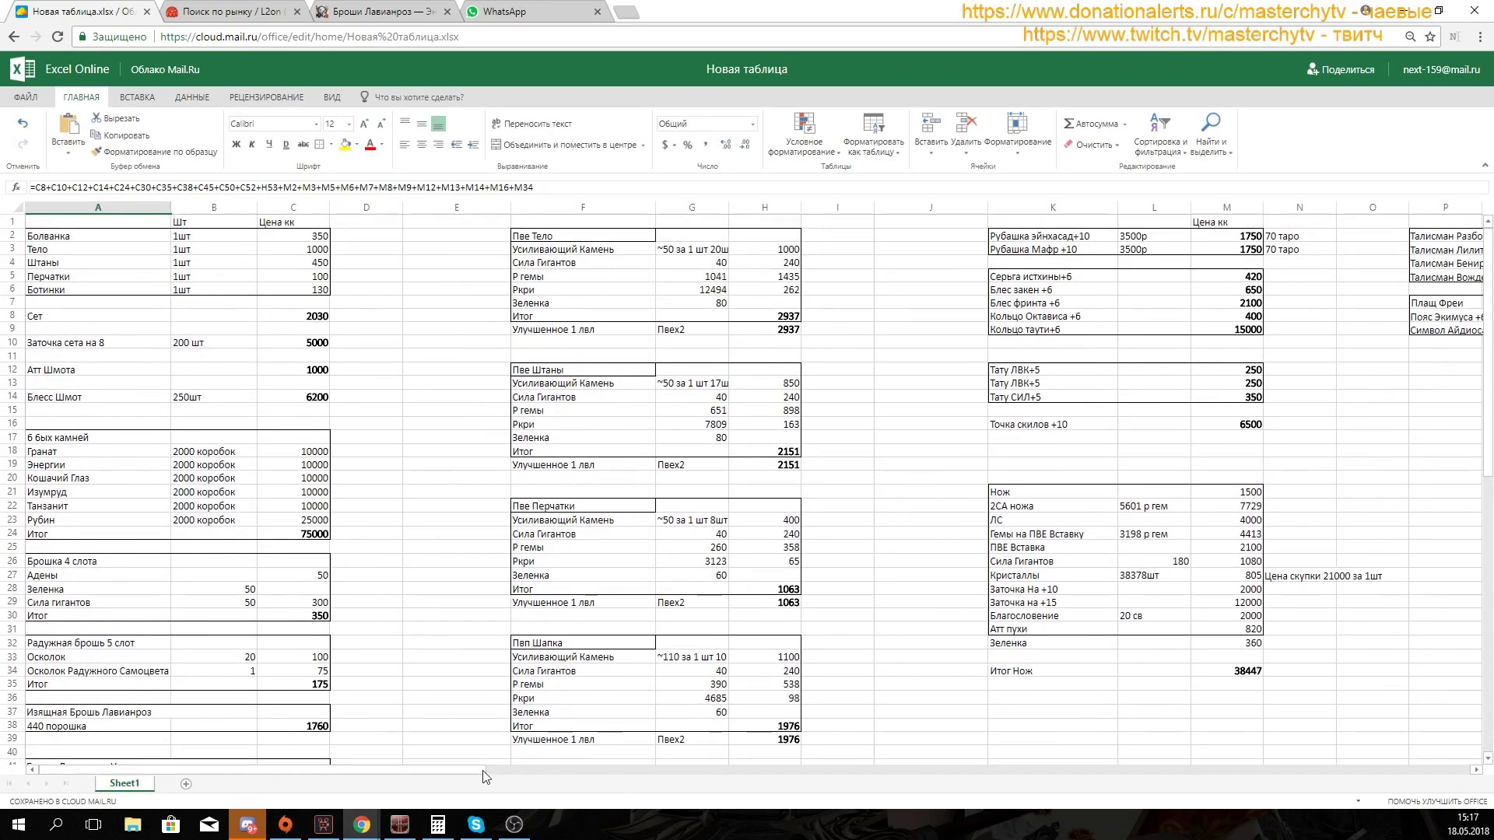
scroll(511, 770, "right", 3)
scroll(249, 764, "left", 3)
scroll(249, 766, "right", 3)
scroll(418, 778, "left", 3)
scroll(410, 643, "down", 10)
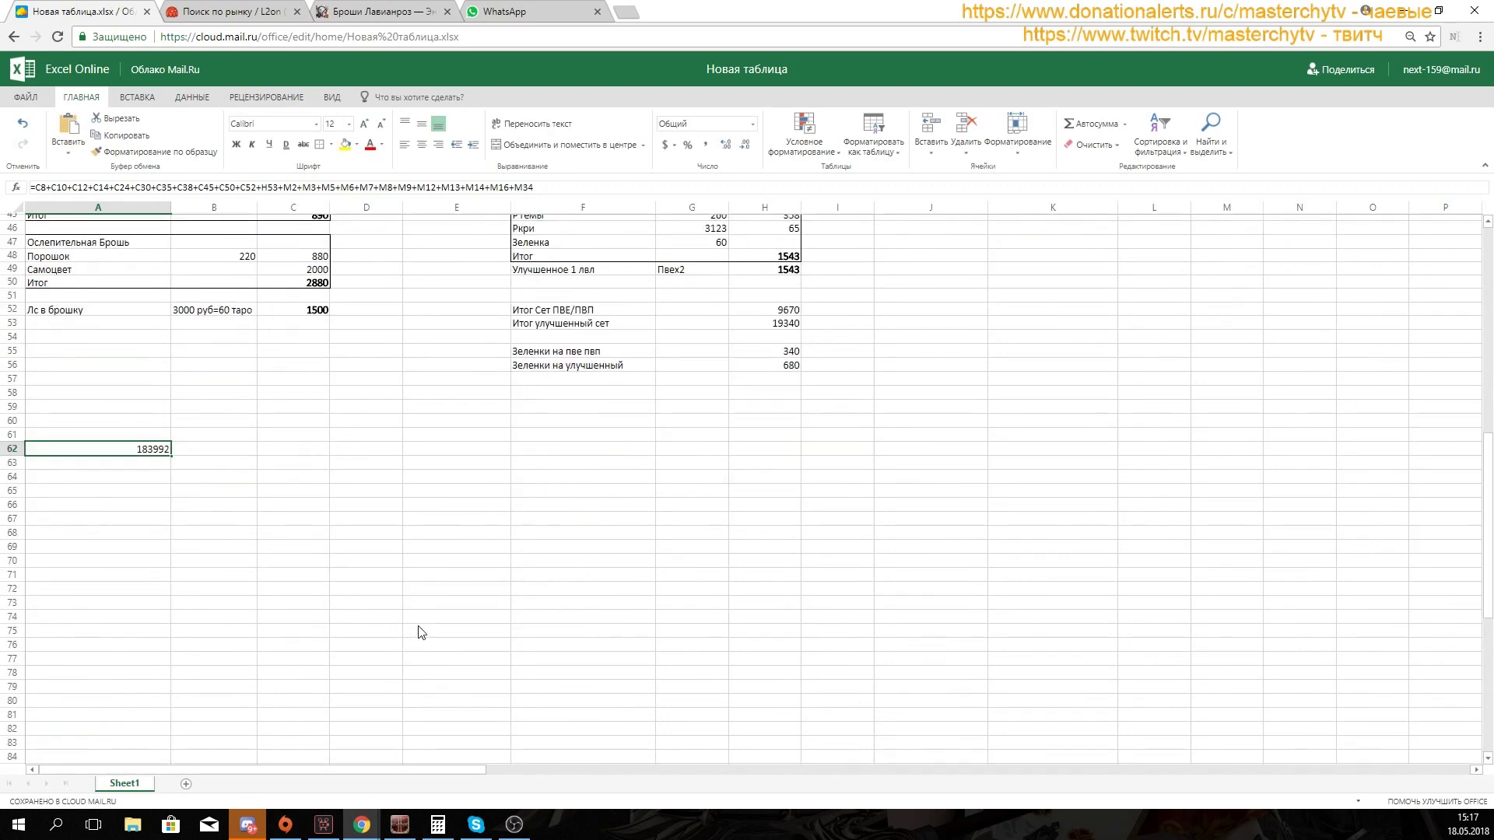
scroll(823, 664, "up", 3)
scroll(823, 664, "up", 12)
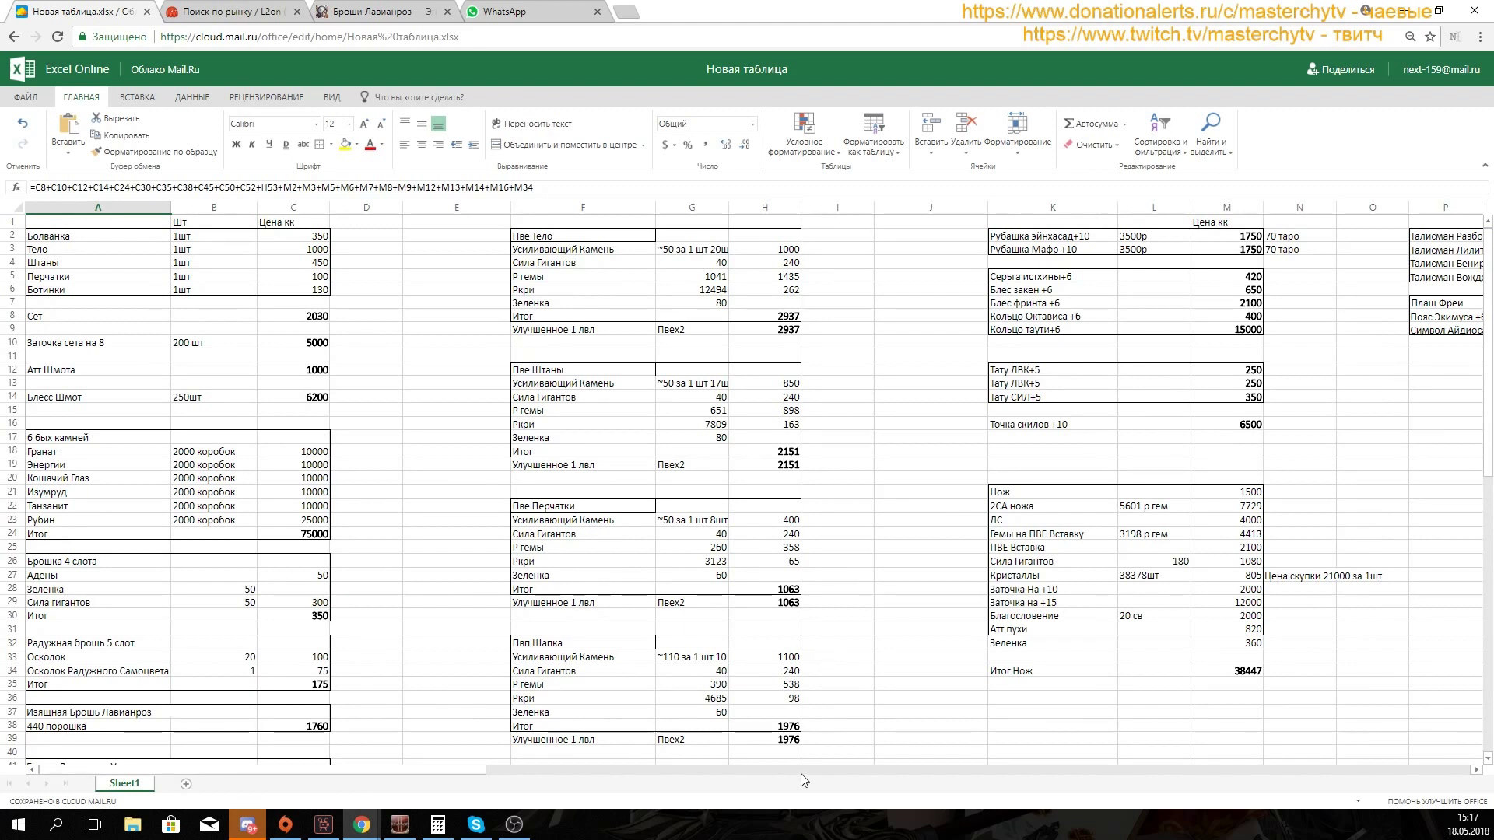
left_click_drag(449, 770, 295, 770)
left_click(318, 351)
scroll(394, 424, "down", 3)
scroll(436, 443, "up", 3)
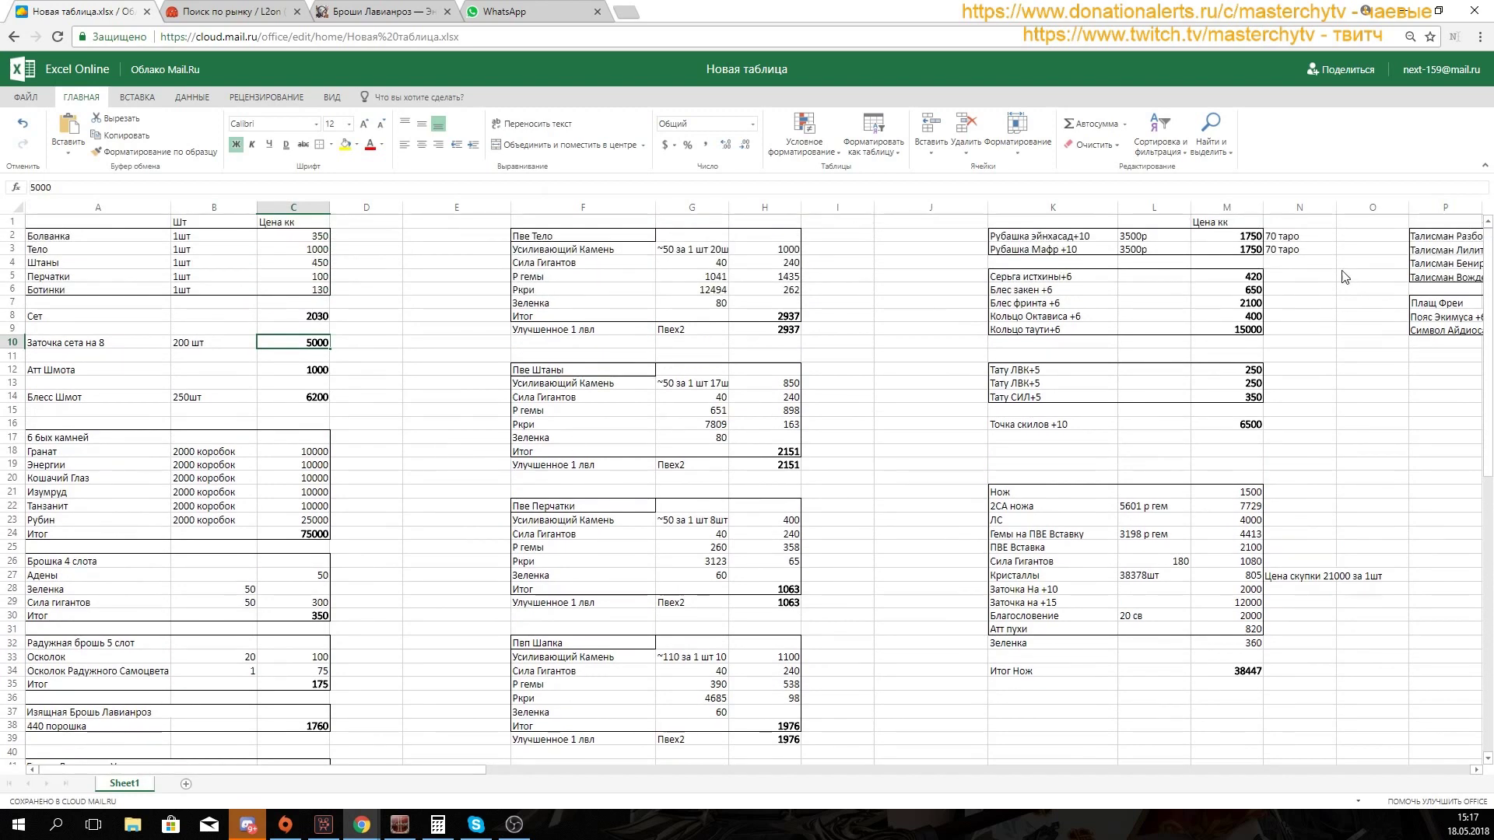
left_click(169, 264)
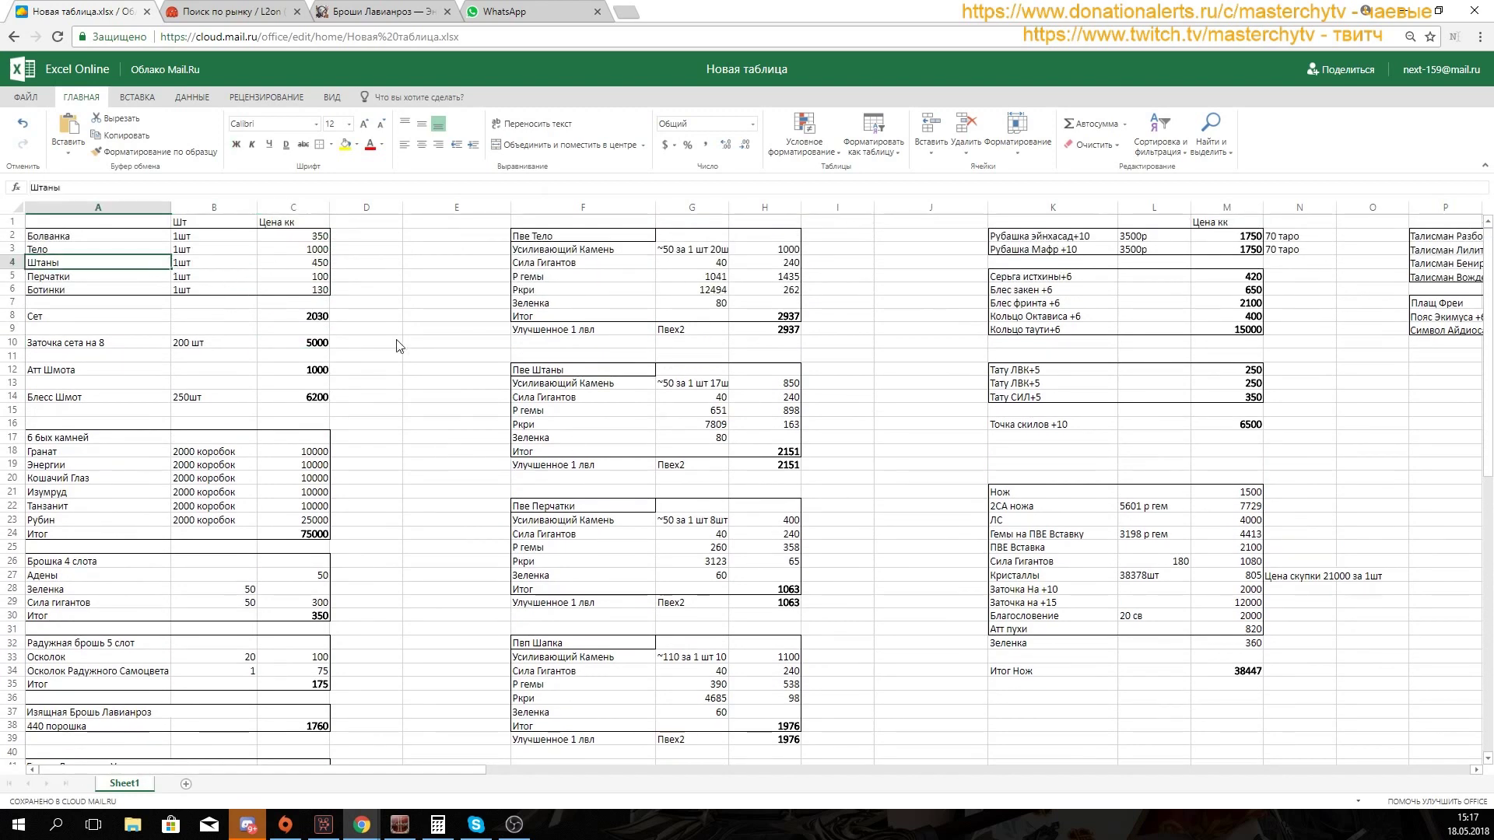
left_click(464, 345)
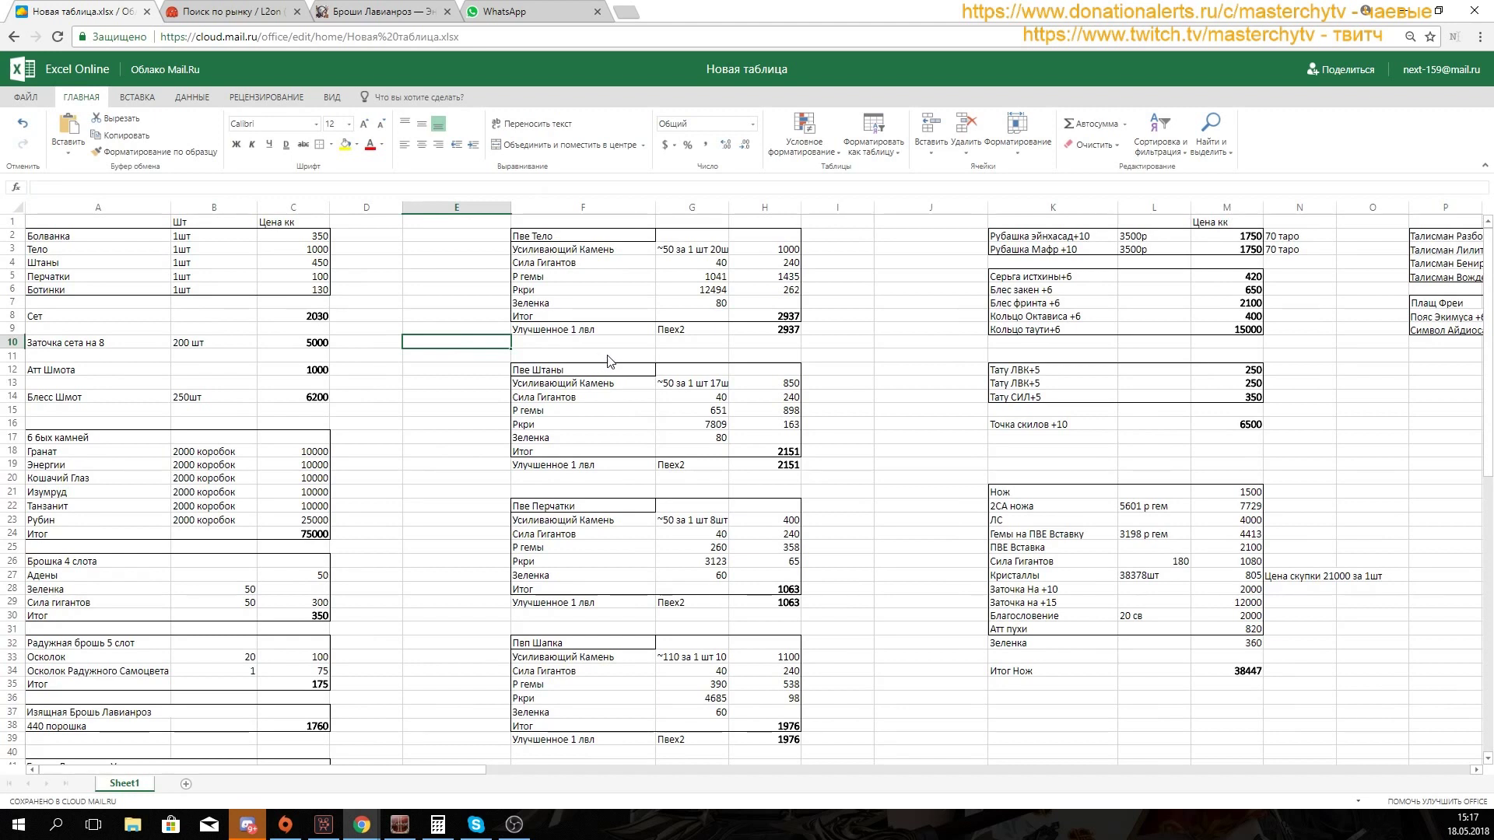
Step: Inspect the Сет sum formula and highlight the armor set block from the Сет price up to cell A1
left_click(50, 226)
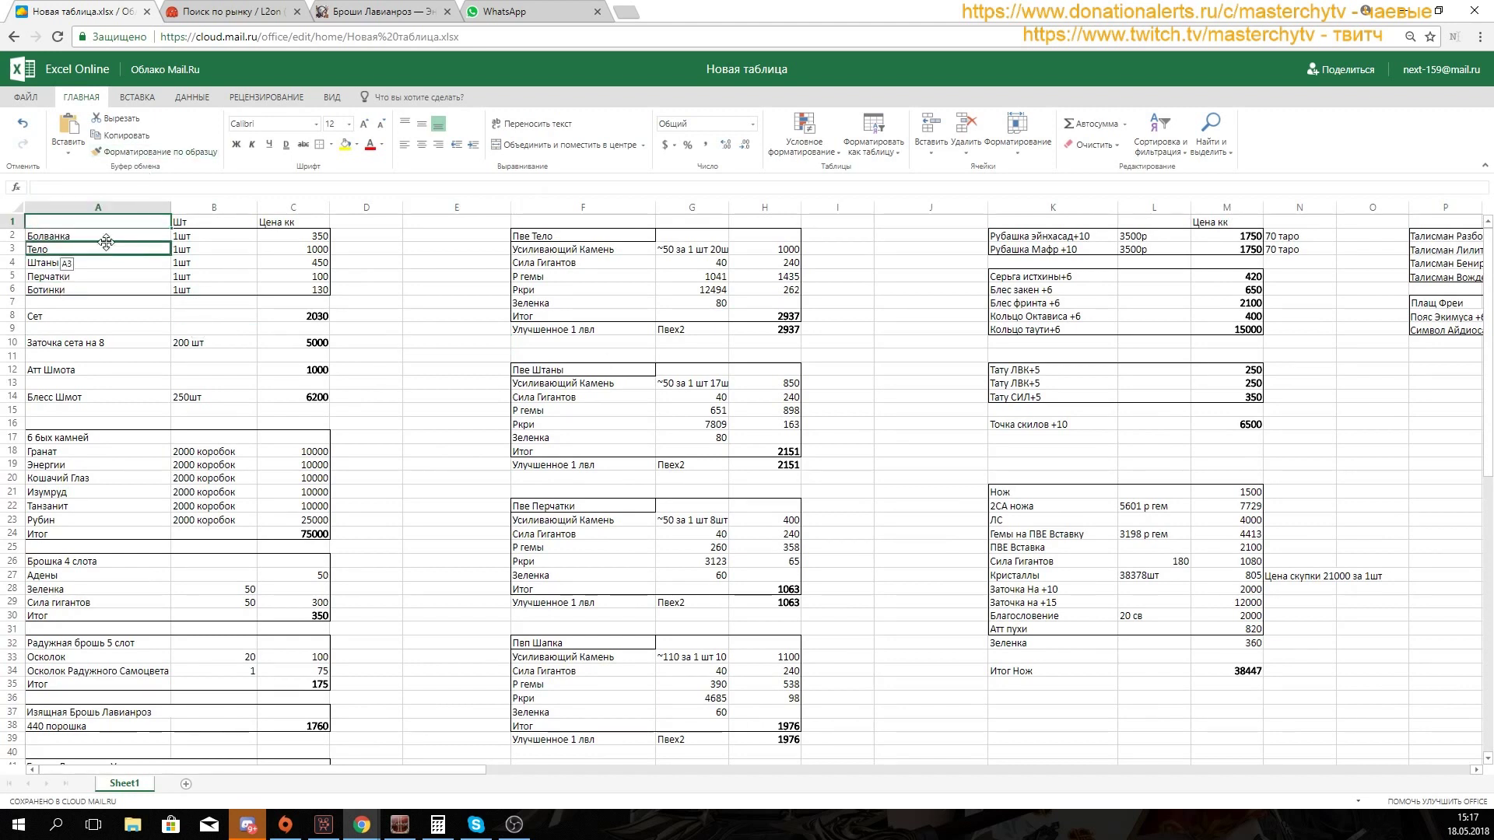
left_click(94, 318)
left_click(312, 319)
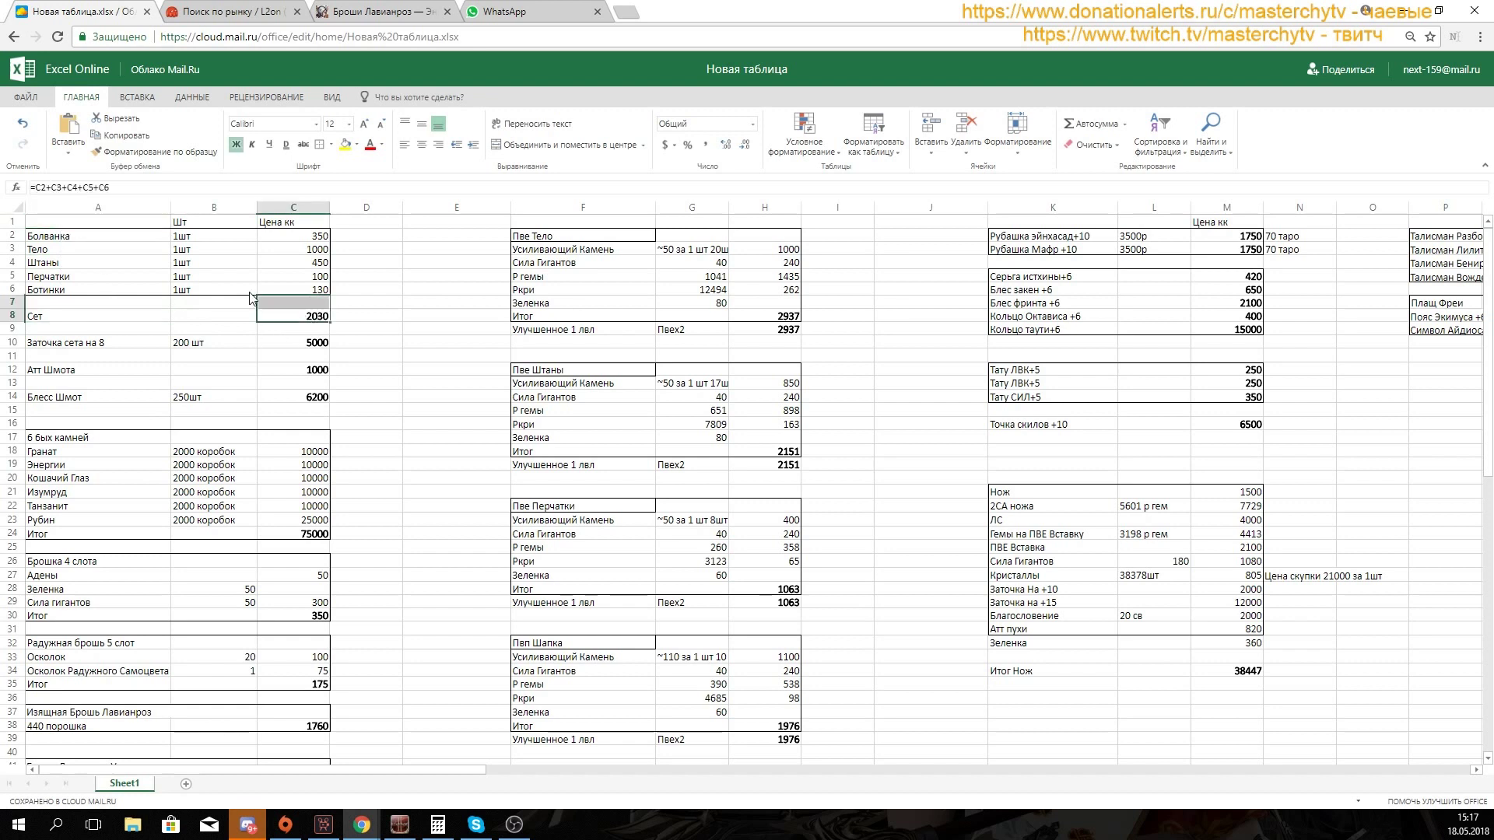
left_click(35, 226, "shift")
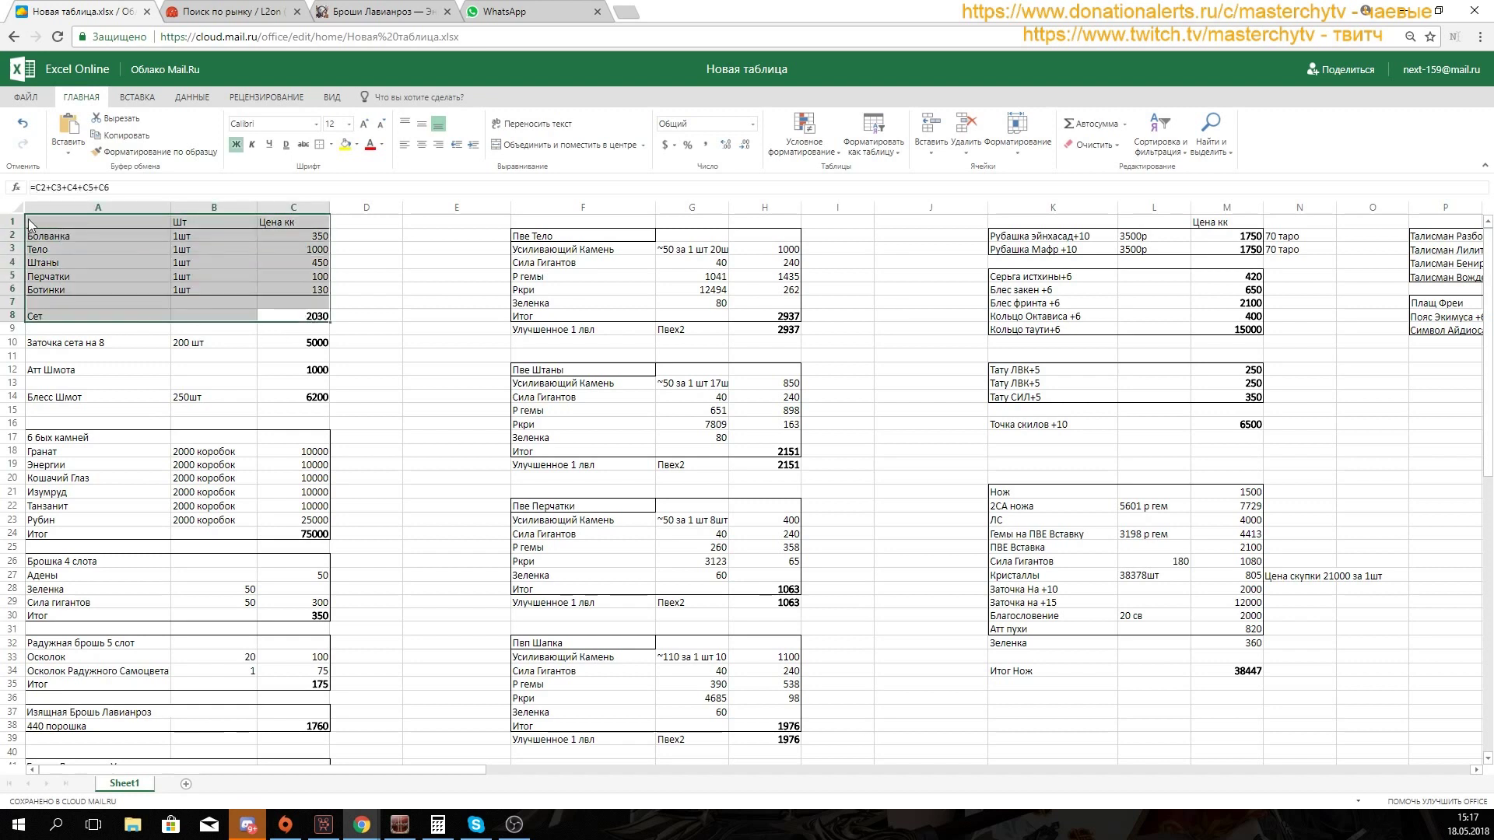
Step: Check the Заточка сета на 8 row and the quantity beside it
left_click(217, 351)
left_click(50, 348)
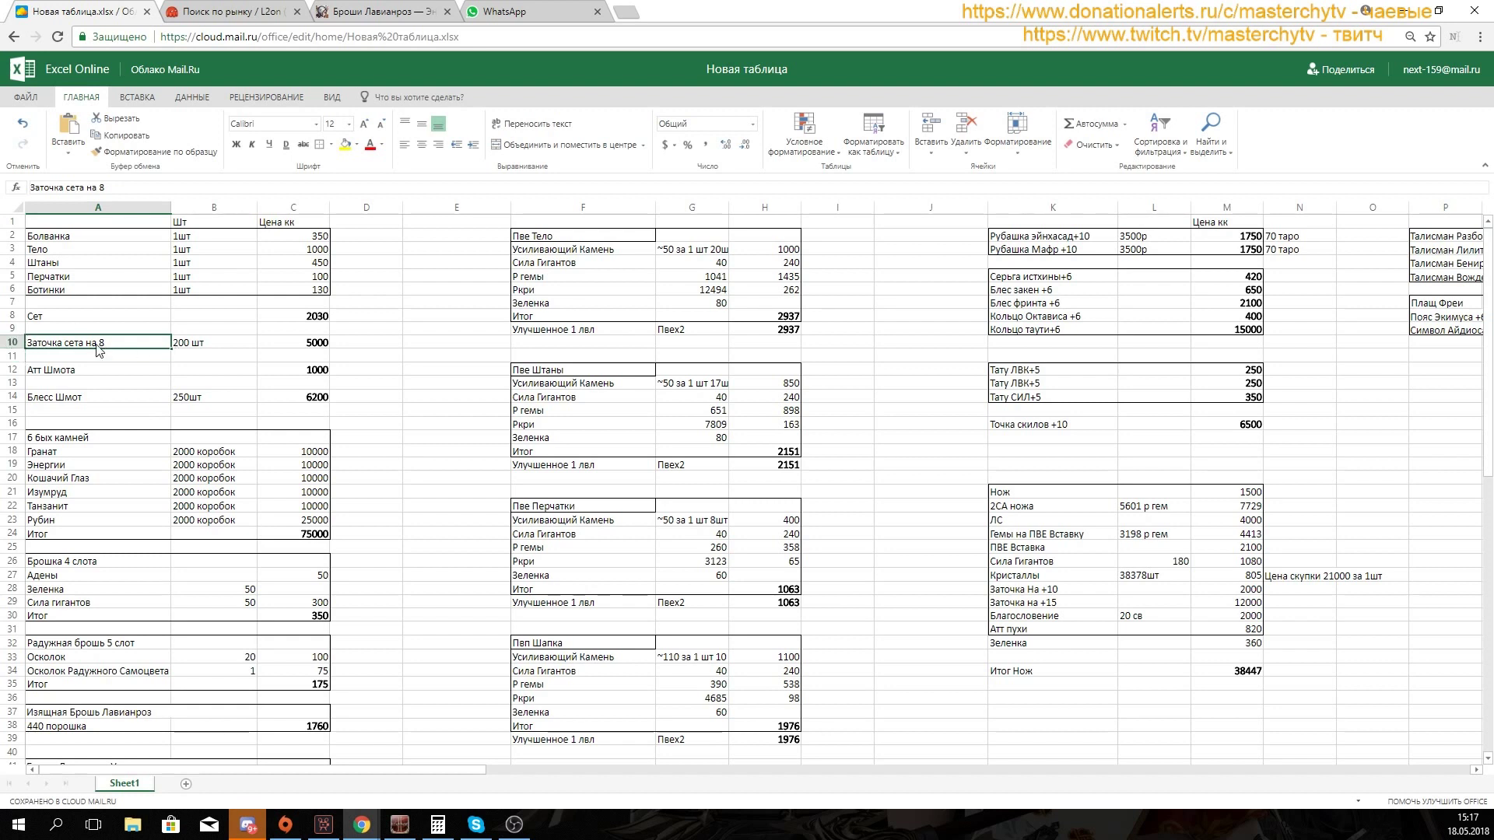
left_click(226, 344)
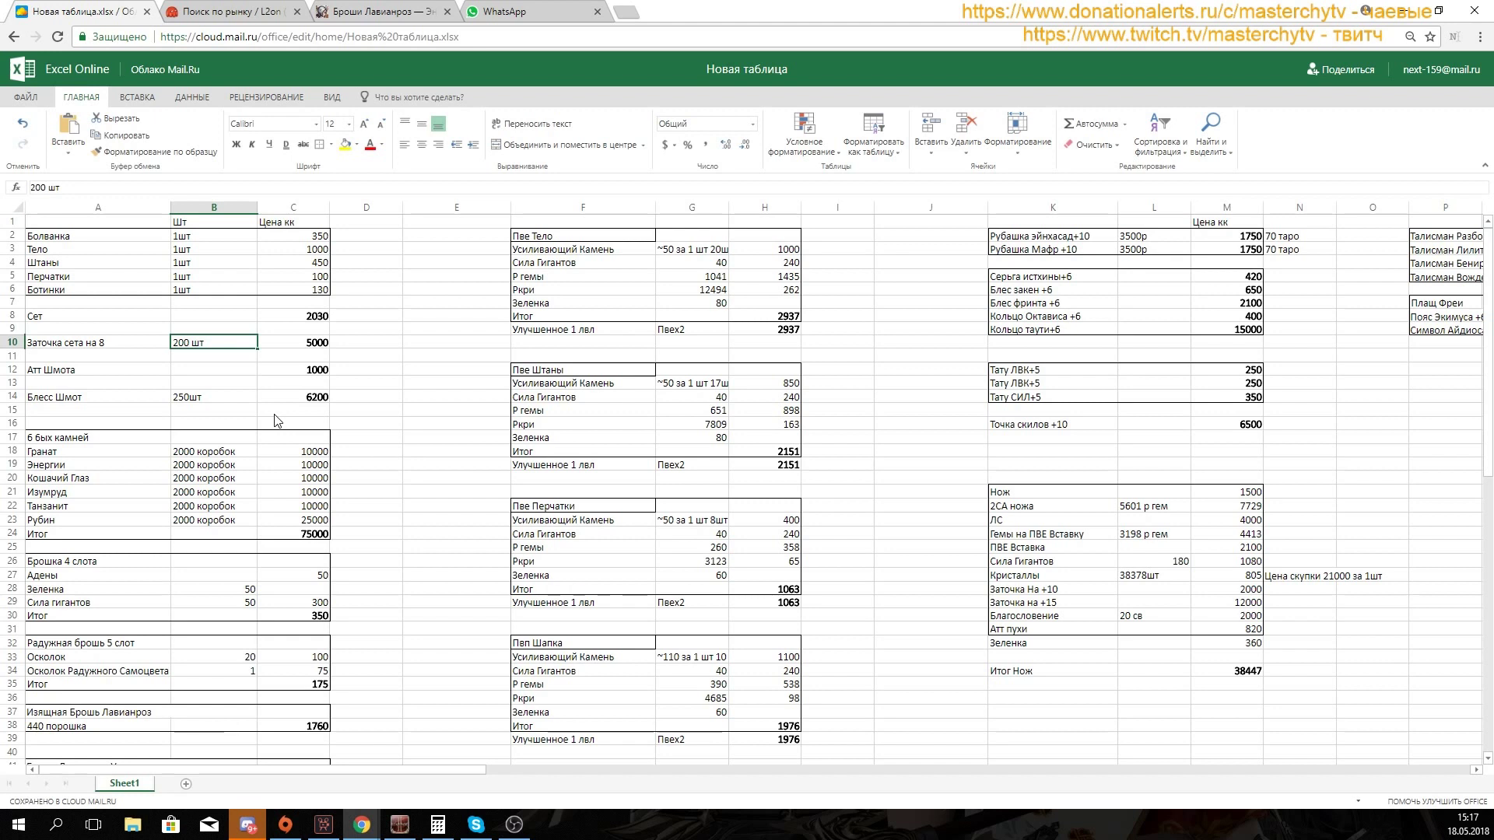
Step: Highlight the Атт Шмота row from its name to its price
left_click(111, 367)
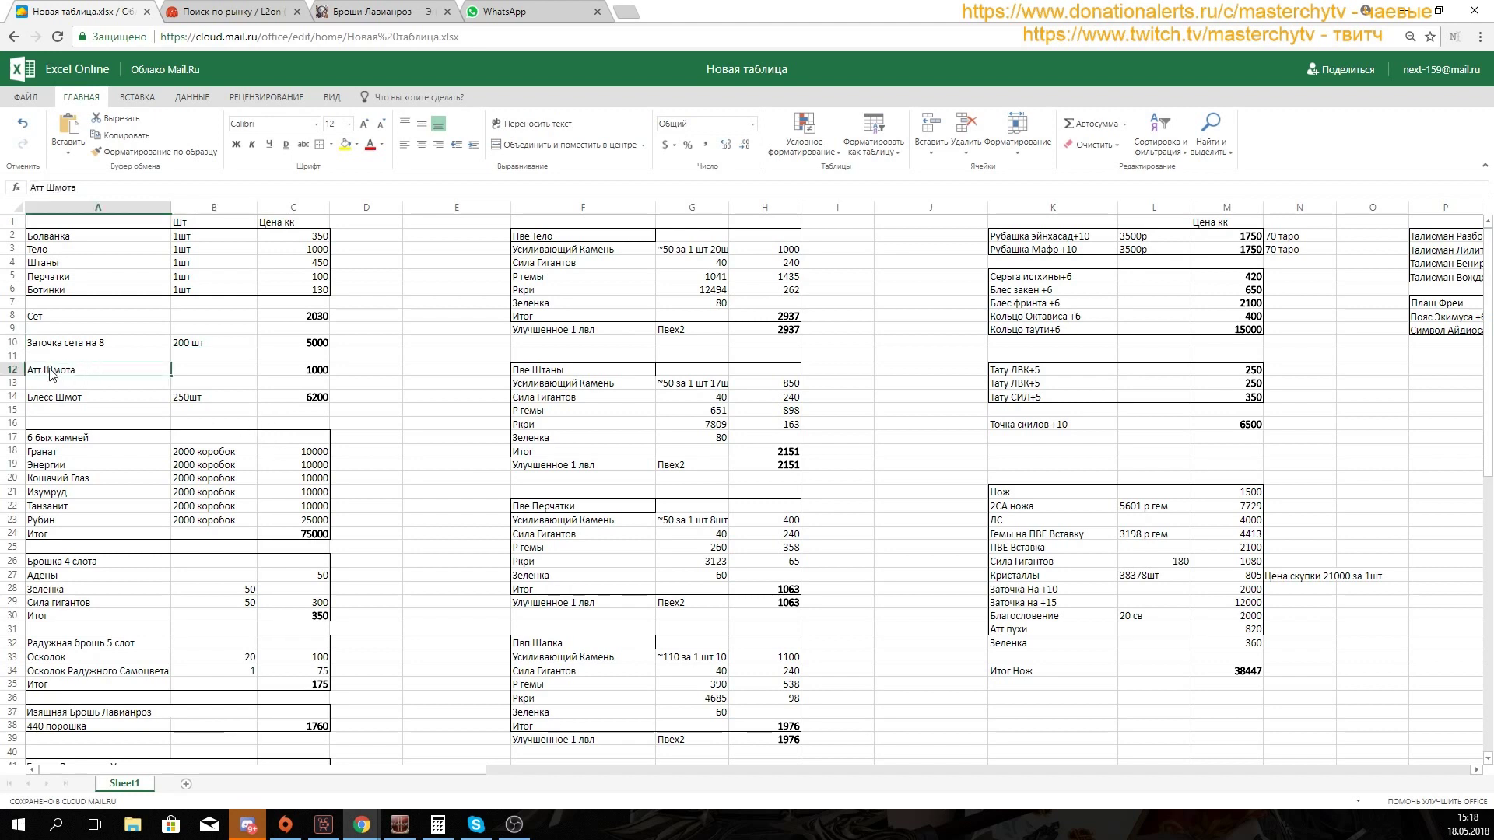
left_click_drag(67, 373, 292, 371)
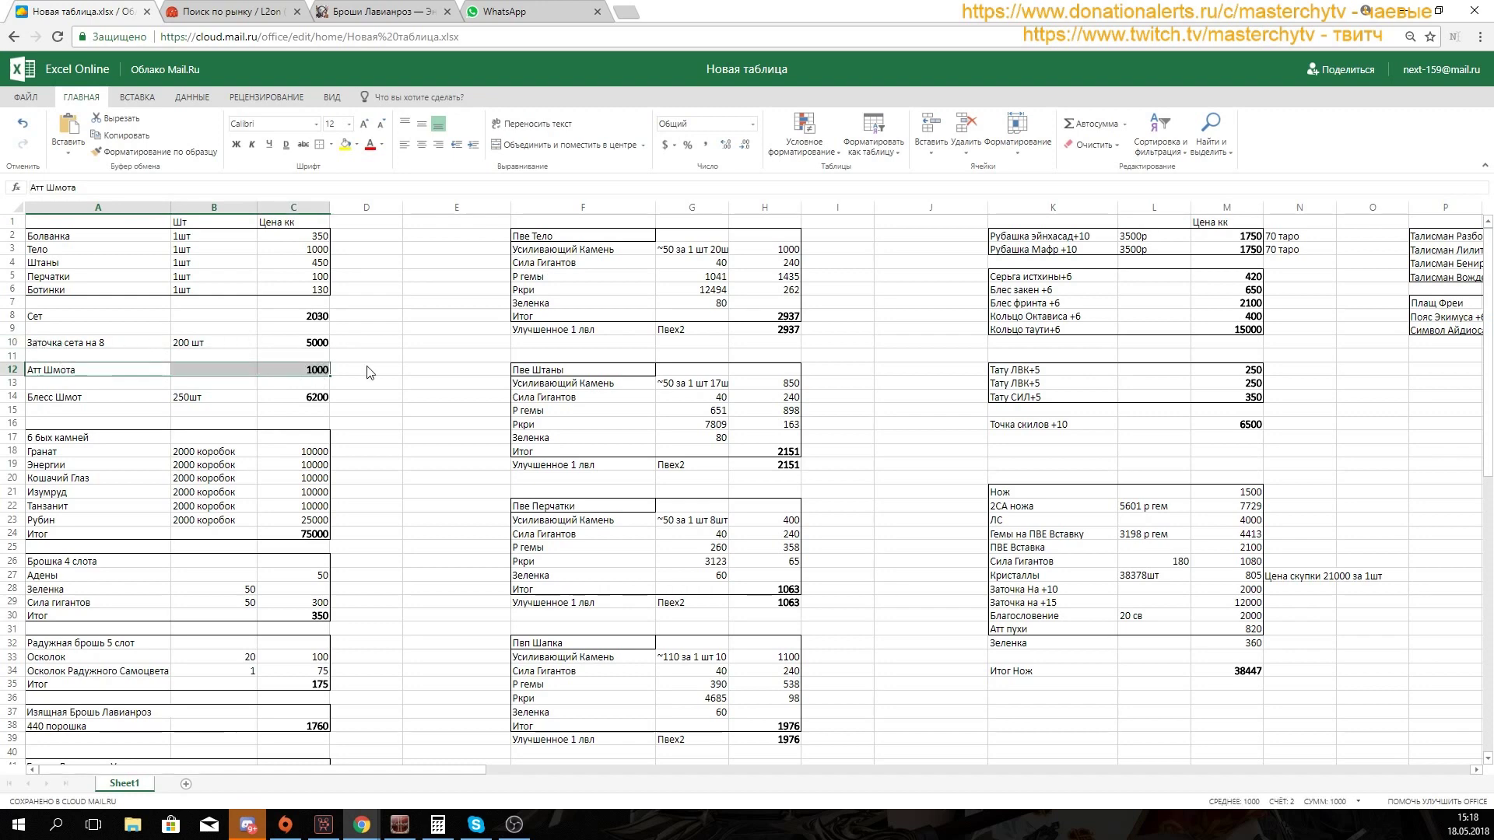
scroll(380, 400, "down", 2)
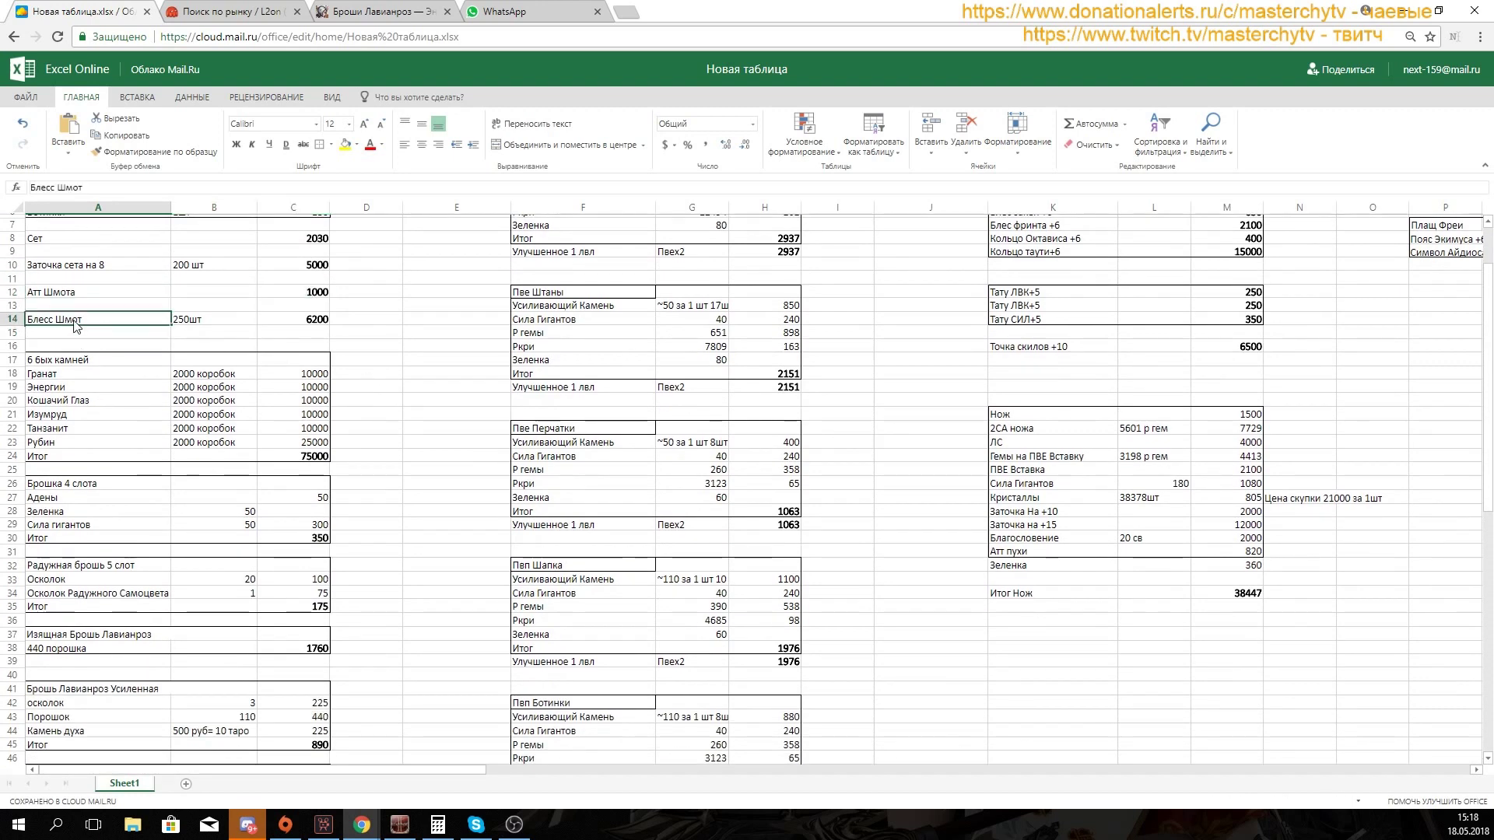
Step: Highlight the Блесс Шмот row from its price to its name, and the whole 6 бых камней block through its Итог row
left_click_drag(310, 320, 66, 322)
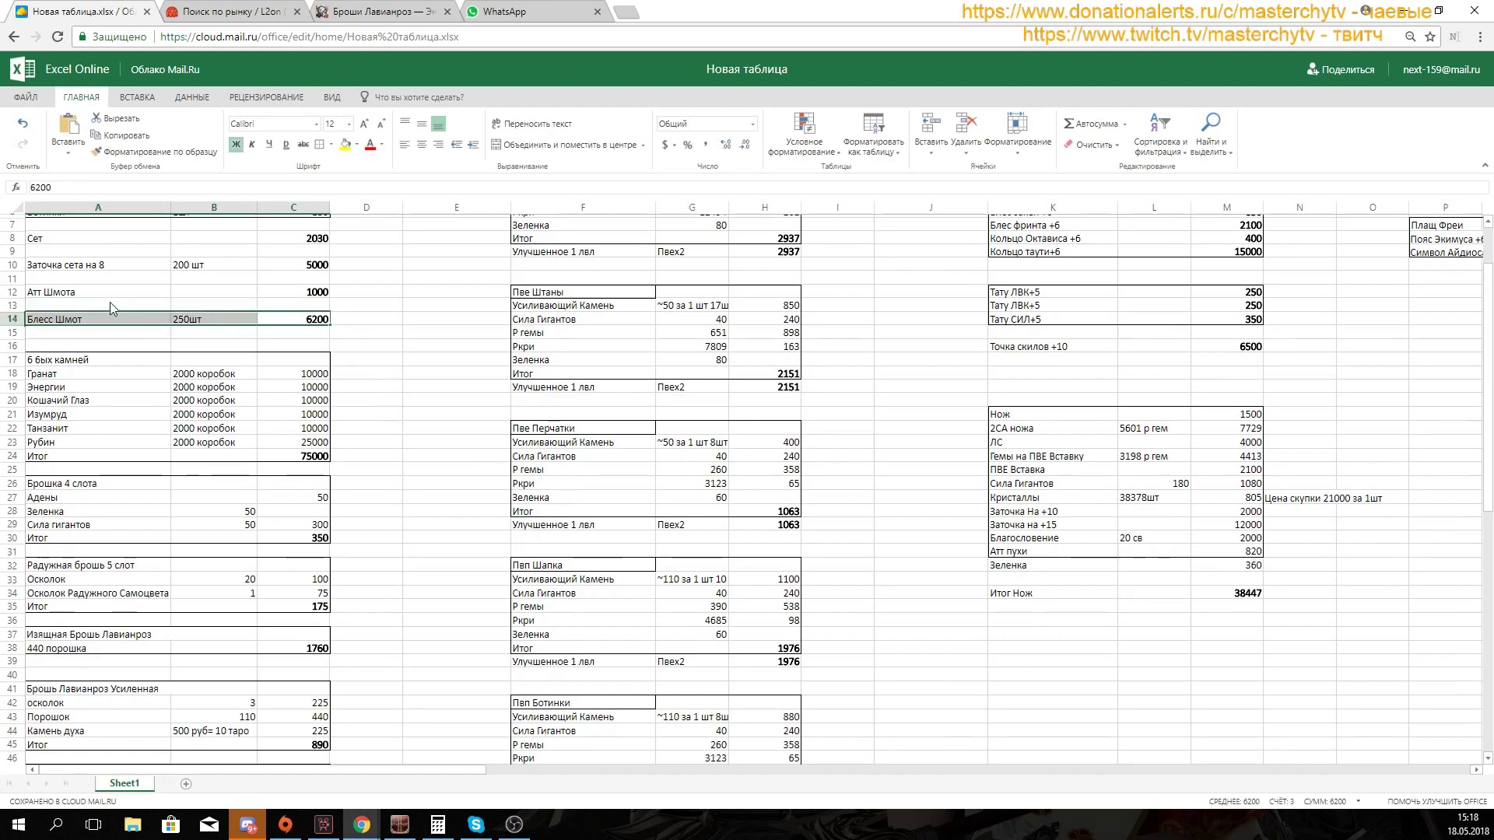
scroll(354, 380, "down", 2)
scroll(354, 376, "down", 2)
scroll(354, 376, "up", 2)
left_click(306, 285)
left_click_drag(306, 285, 282, 382)
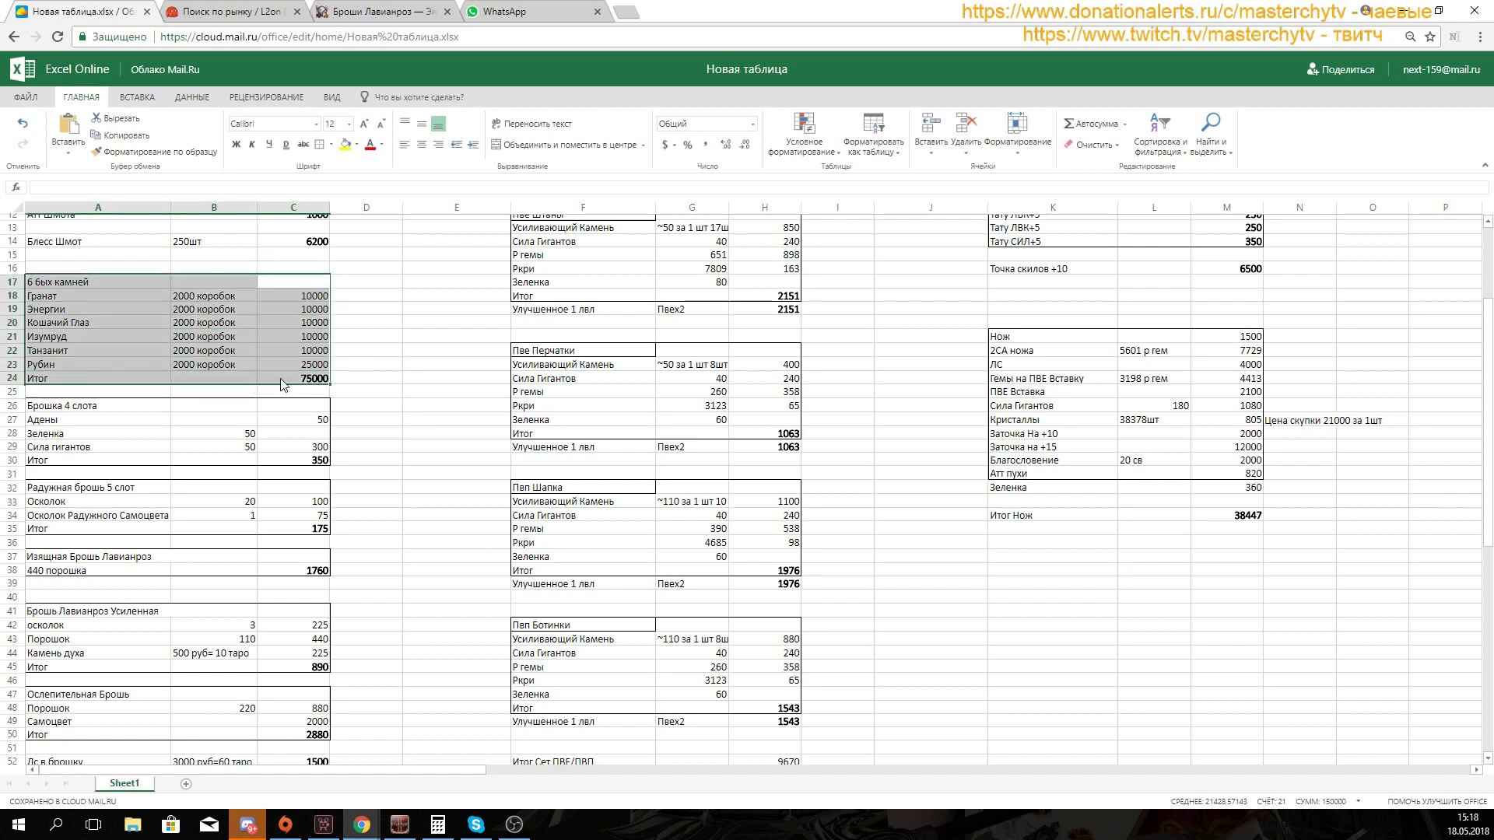
Step: Select the price cells of the 6 бых камней block from Гранат down to Итог
mouse_move(315, 297)
left_mouse_down()
mouse_move(319, 383)
mouse_move(291, 287)
left_mouse_up()
left_click(317, 383)
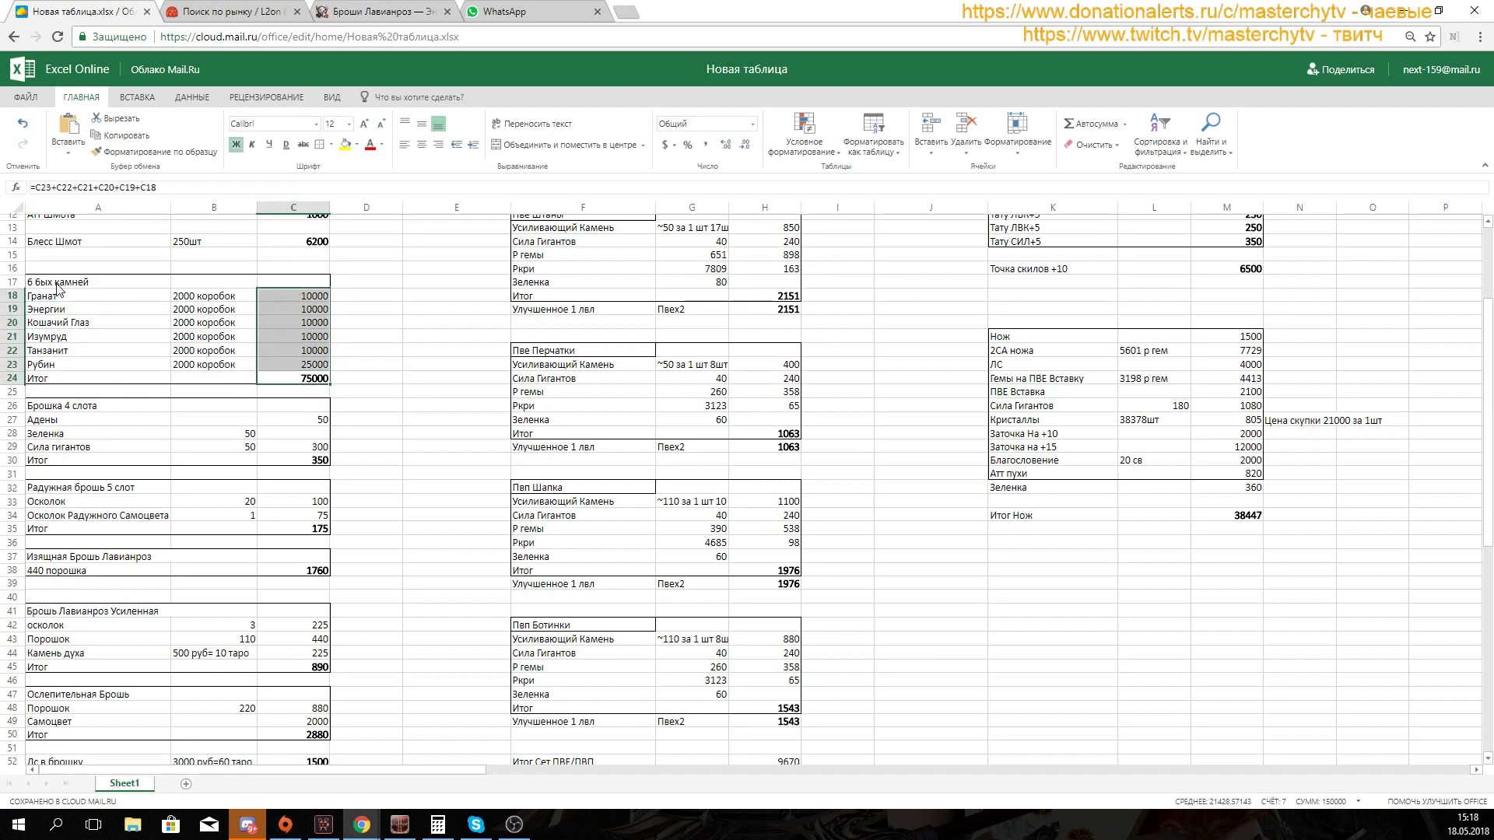
left_click_drag(288, 296, 311, 379)
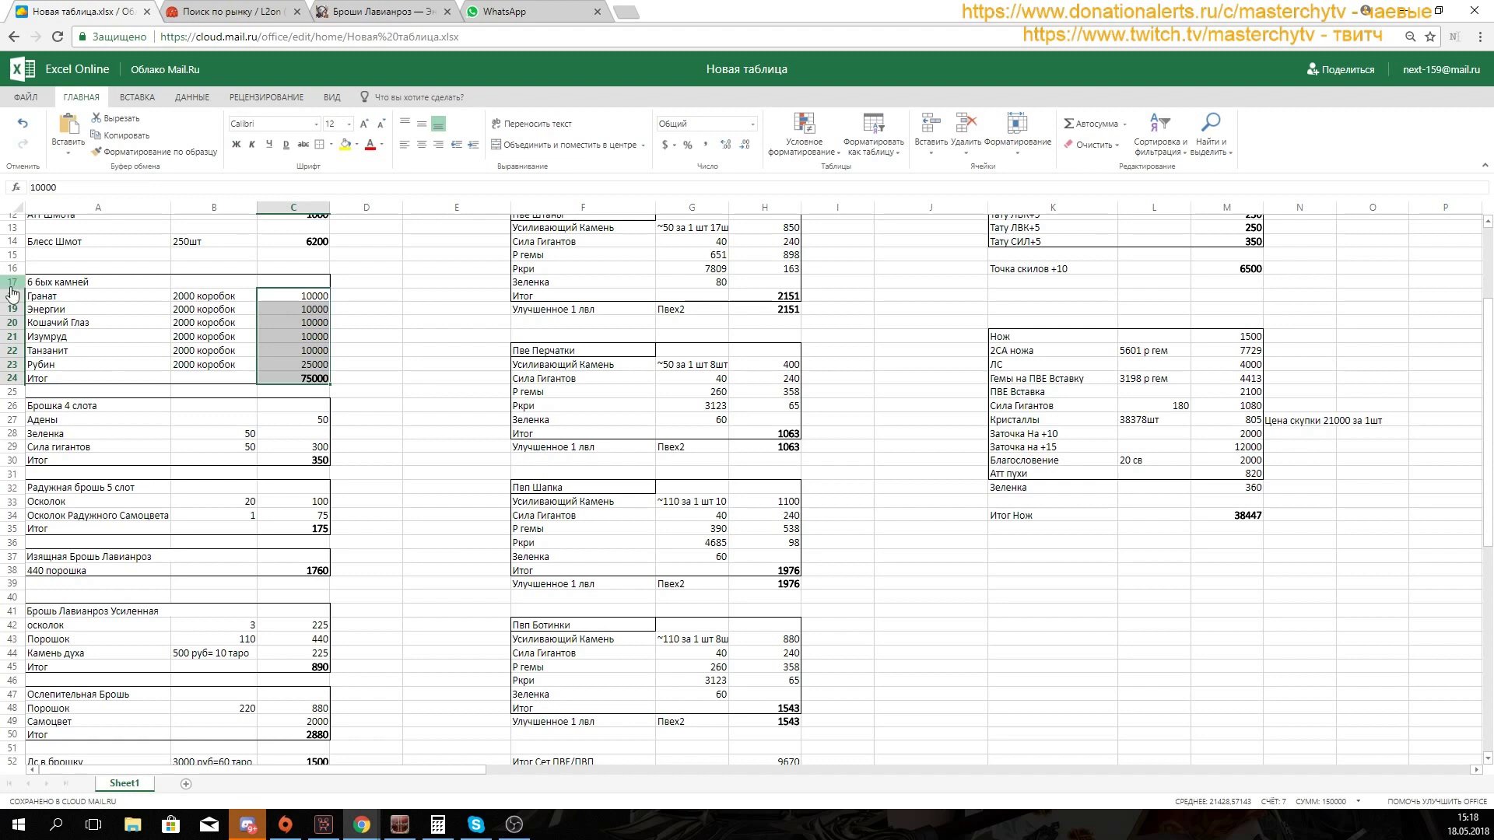
Step: Inspect the Брошка 4 слота and Радужная брошь 5 слот blocks and compare their Итог formulas
scroll(406, 426, "down", 2)
left_click(222, 333)
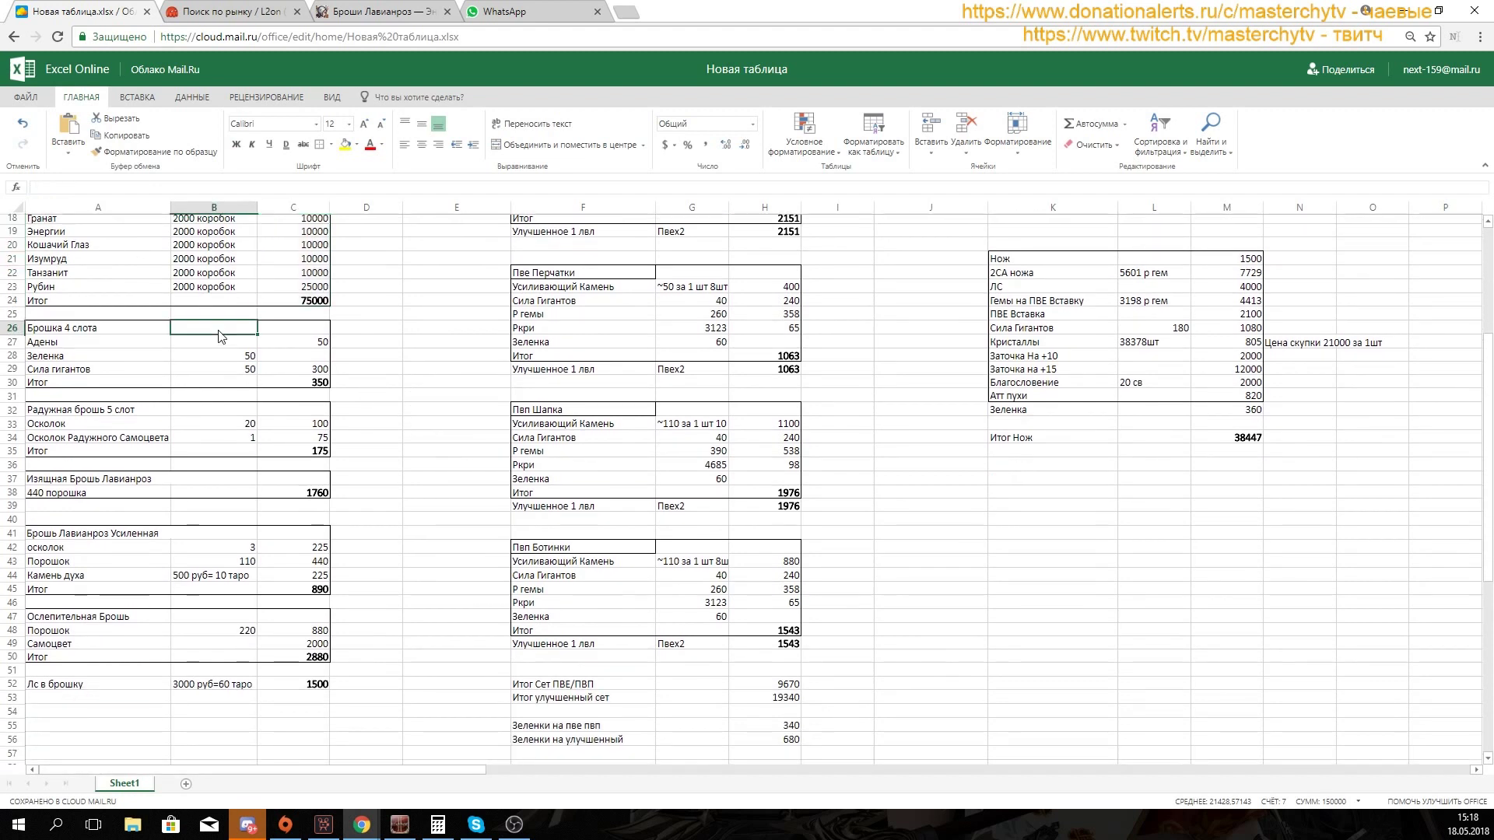
left_click(68, 316)
left_click(71, 330)
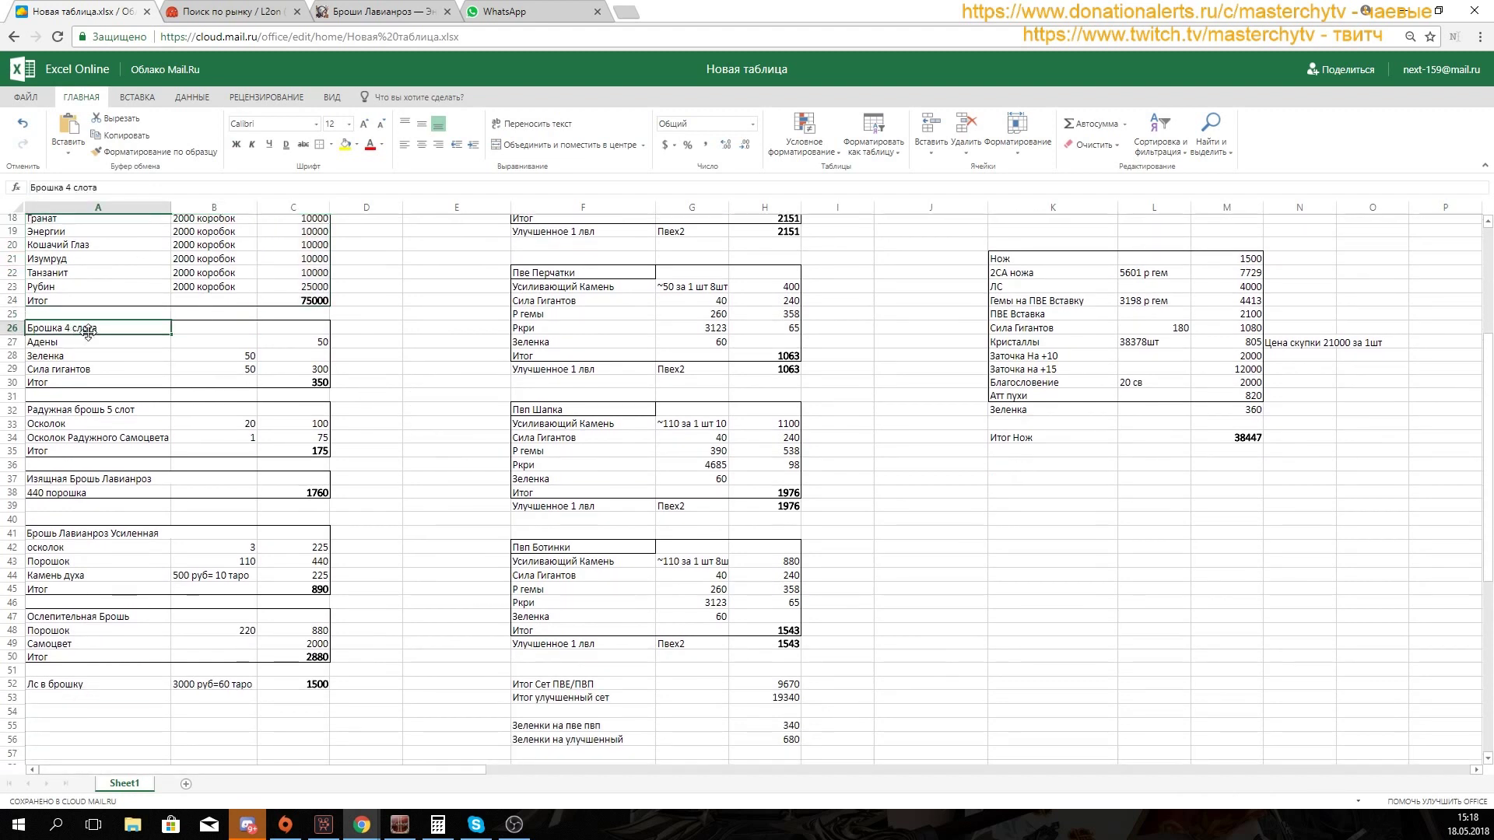
left_click(105, 409)
left_click(315, 452)
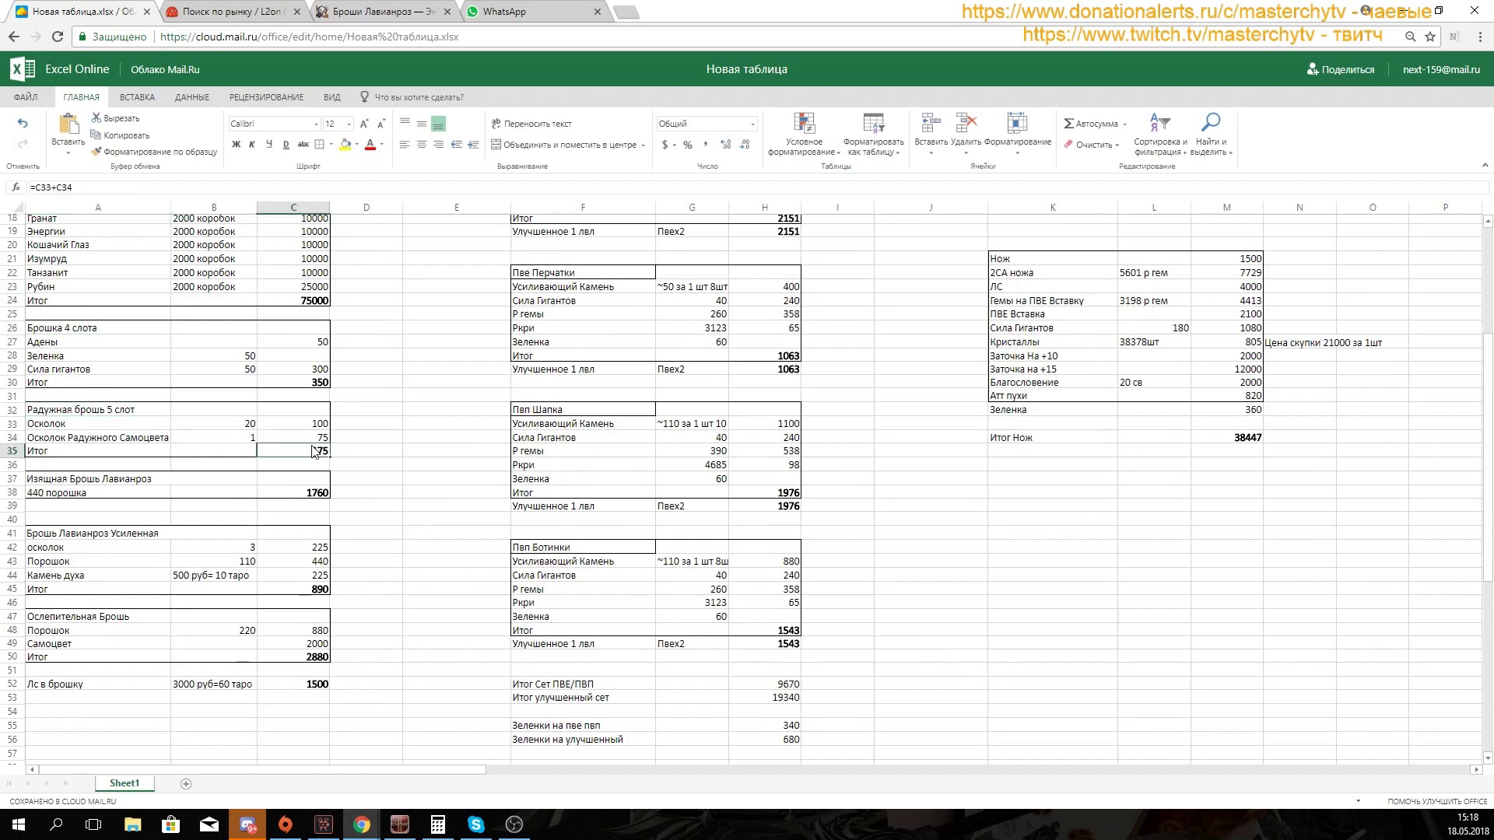
left_click(327, 385)
left_click(323, 456)
left_click(305, 381)
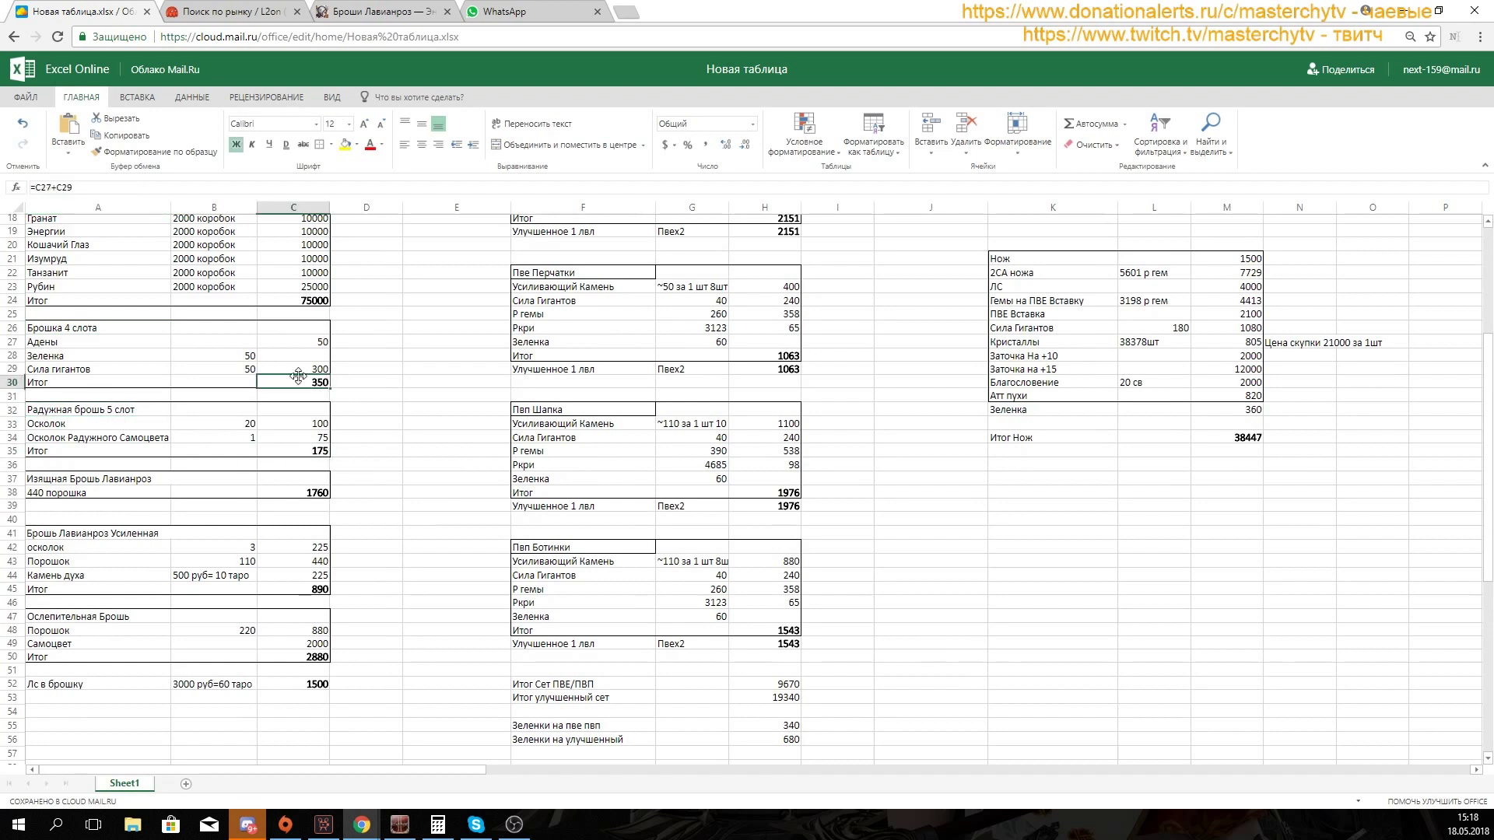
left_click(322, 452)
left_click(323, 383)
left_click(322, 454)
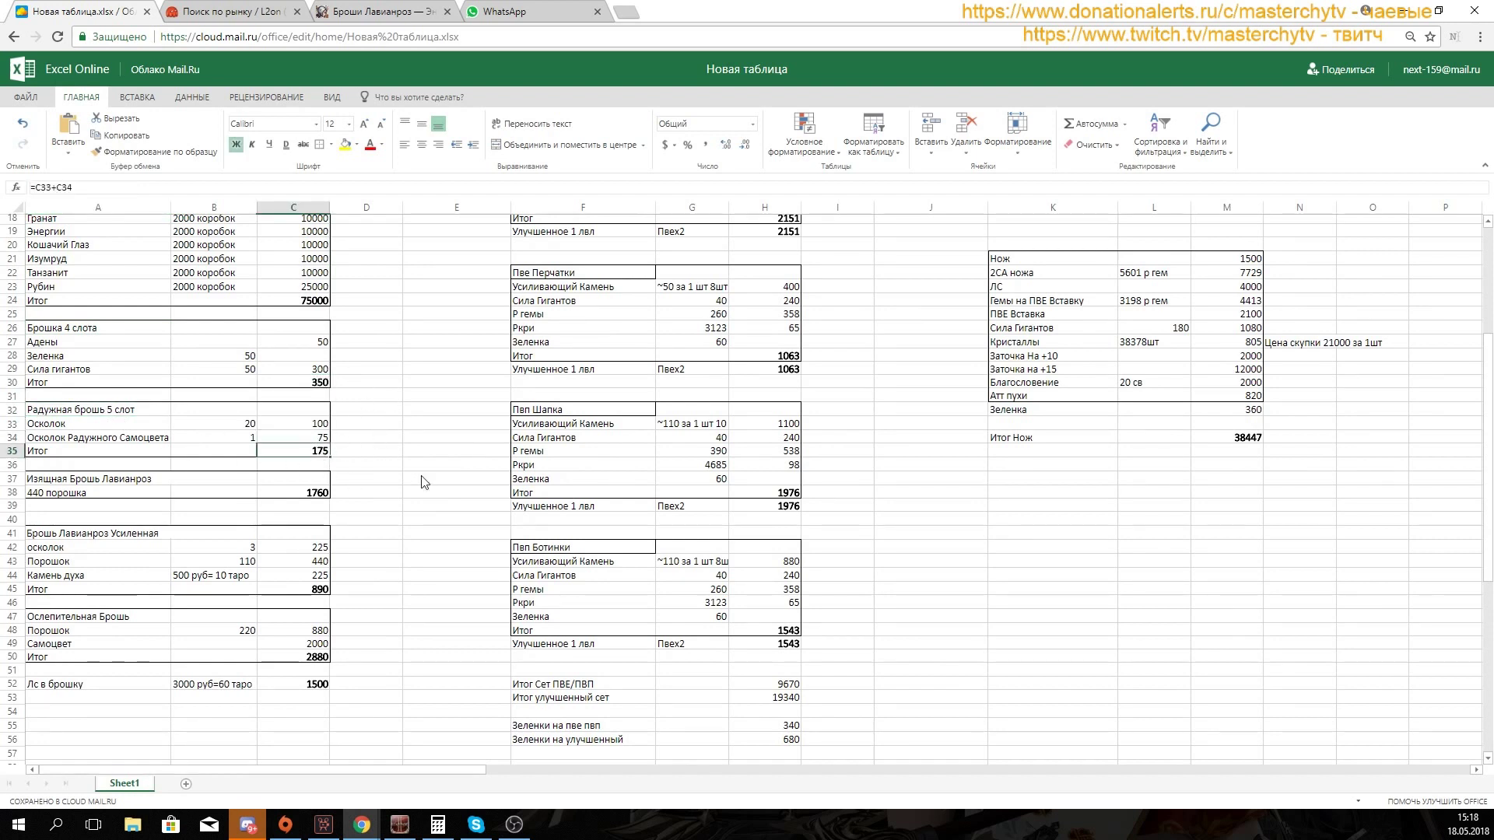
Step: Check the total costs of the Изящная Брошь Лавианроз, Брошь Лавианроз Усиленная and Ослепительная Брошь blocks
scroll(440, 560, "down", 2)
left_click(312, 419)
left_click(321, 513)
left_click(323, 582)
left_click(312, 415)
left_click(321, 515)
left_click(308, 420)
Step: Compare the ruble prices of Рубашка эйнхасад+10 and Рубашка Мафр +10
scroll(567, 545, "up", 8)
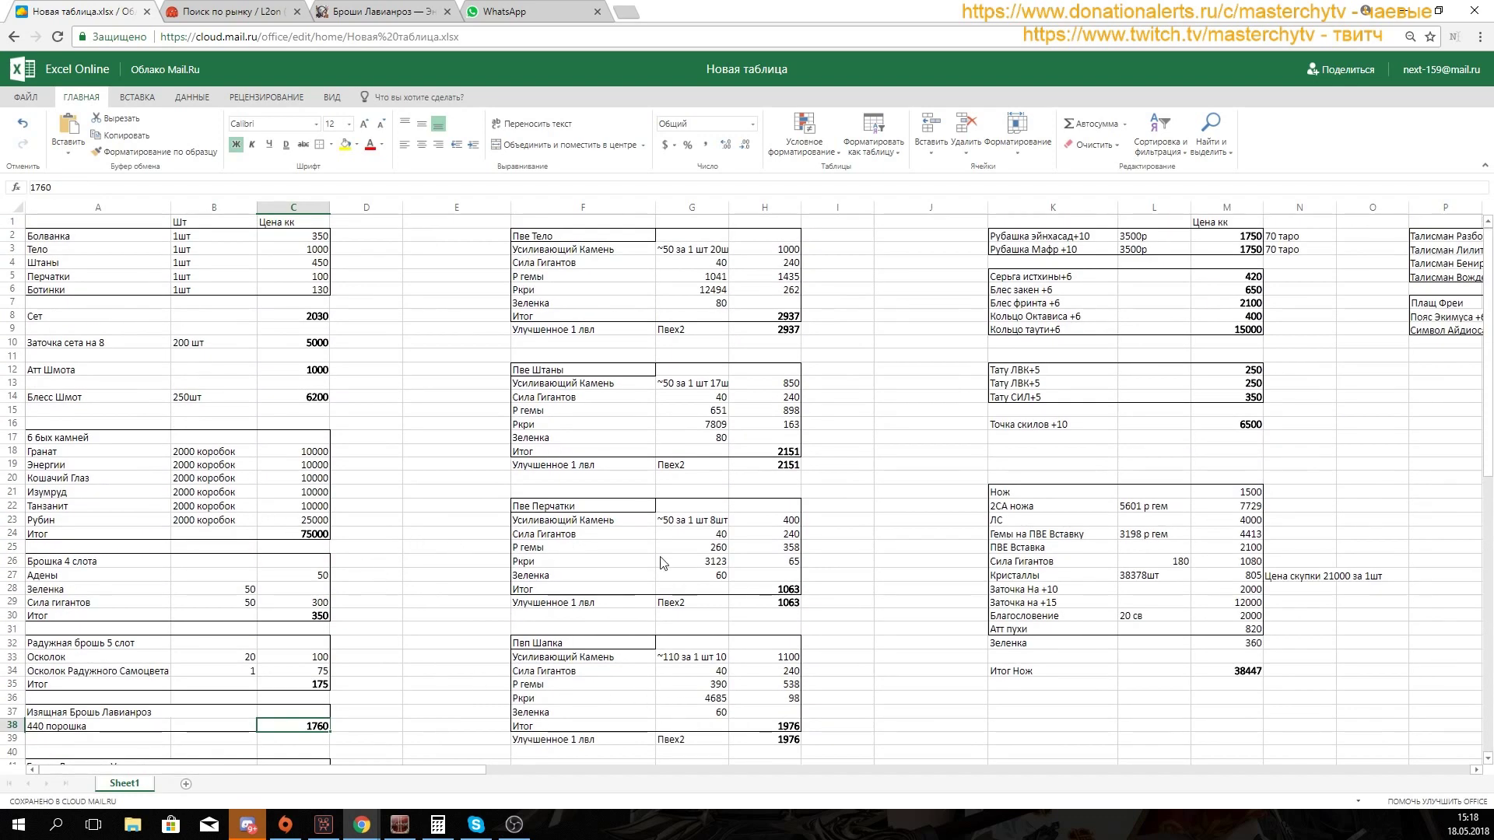
scroll(803, 557, "down", 3)
scroll(752, 578, "down", 6)
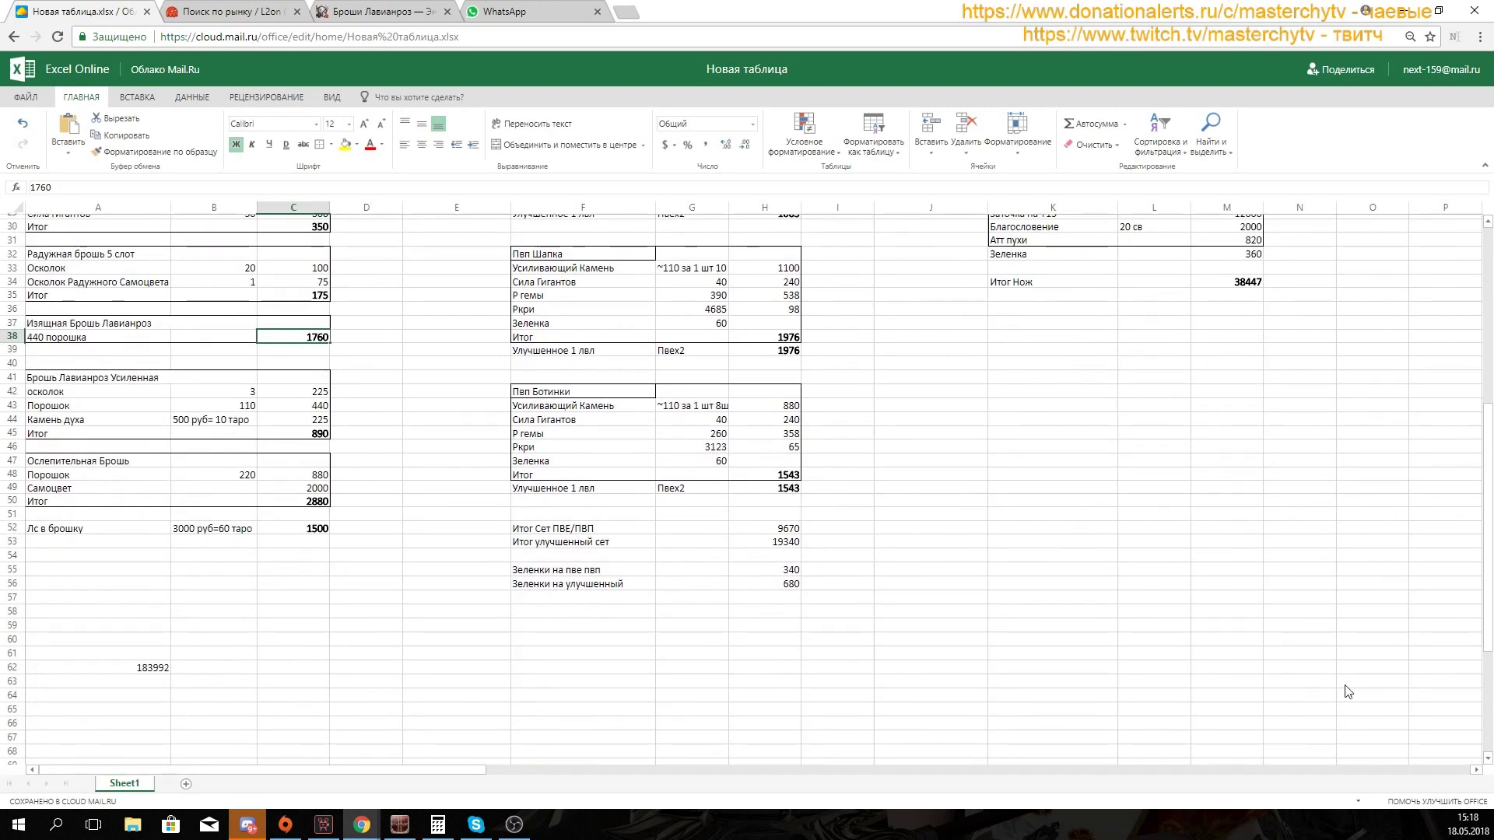
scroll(1315, 683, "up", 10)
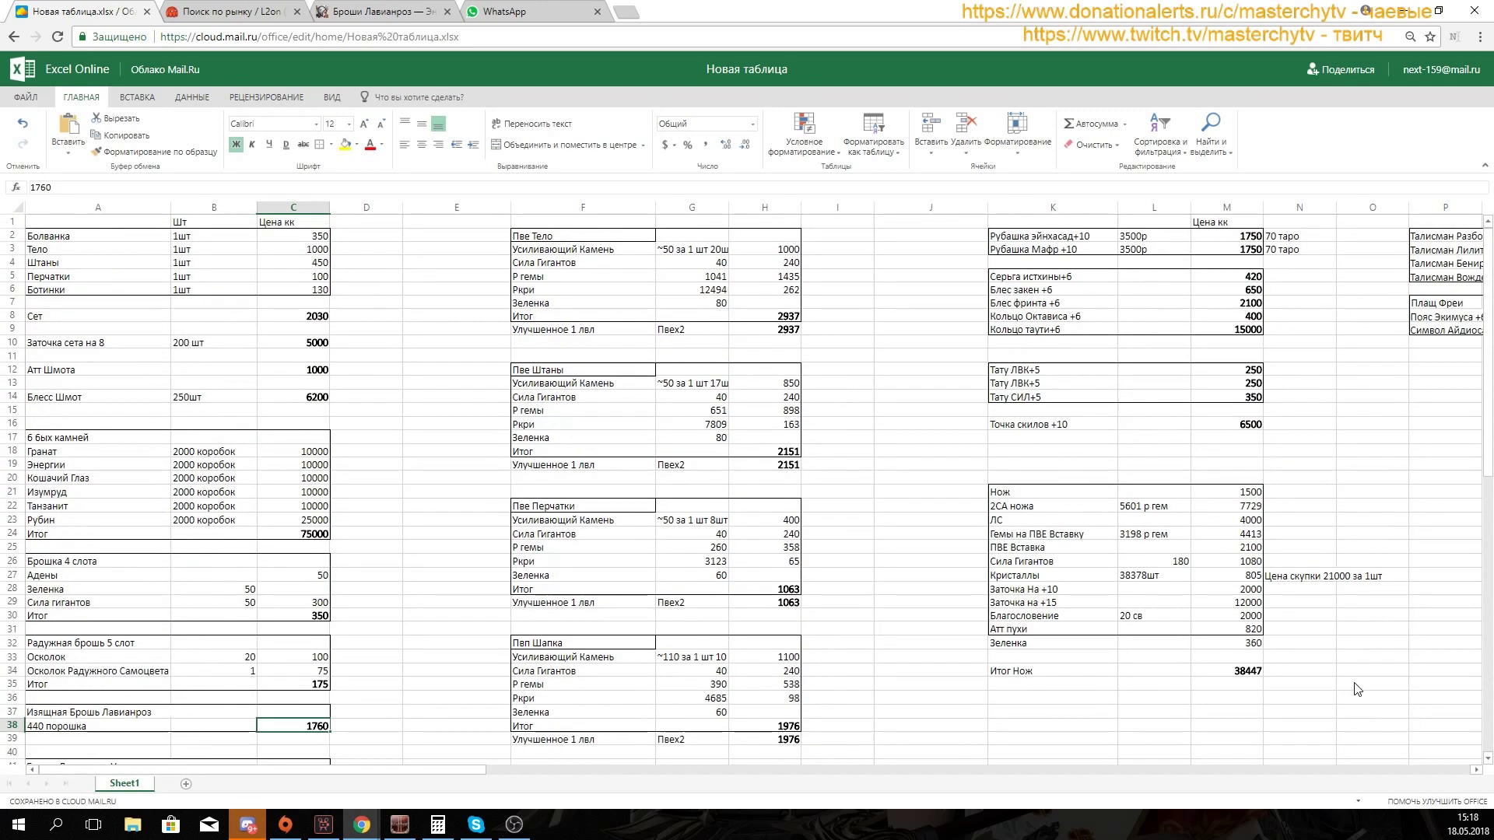
left_click(1144, 248)
left_click(1155, 238)
left_click(1151, 254)
left_click(1159, 237)
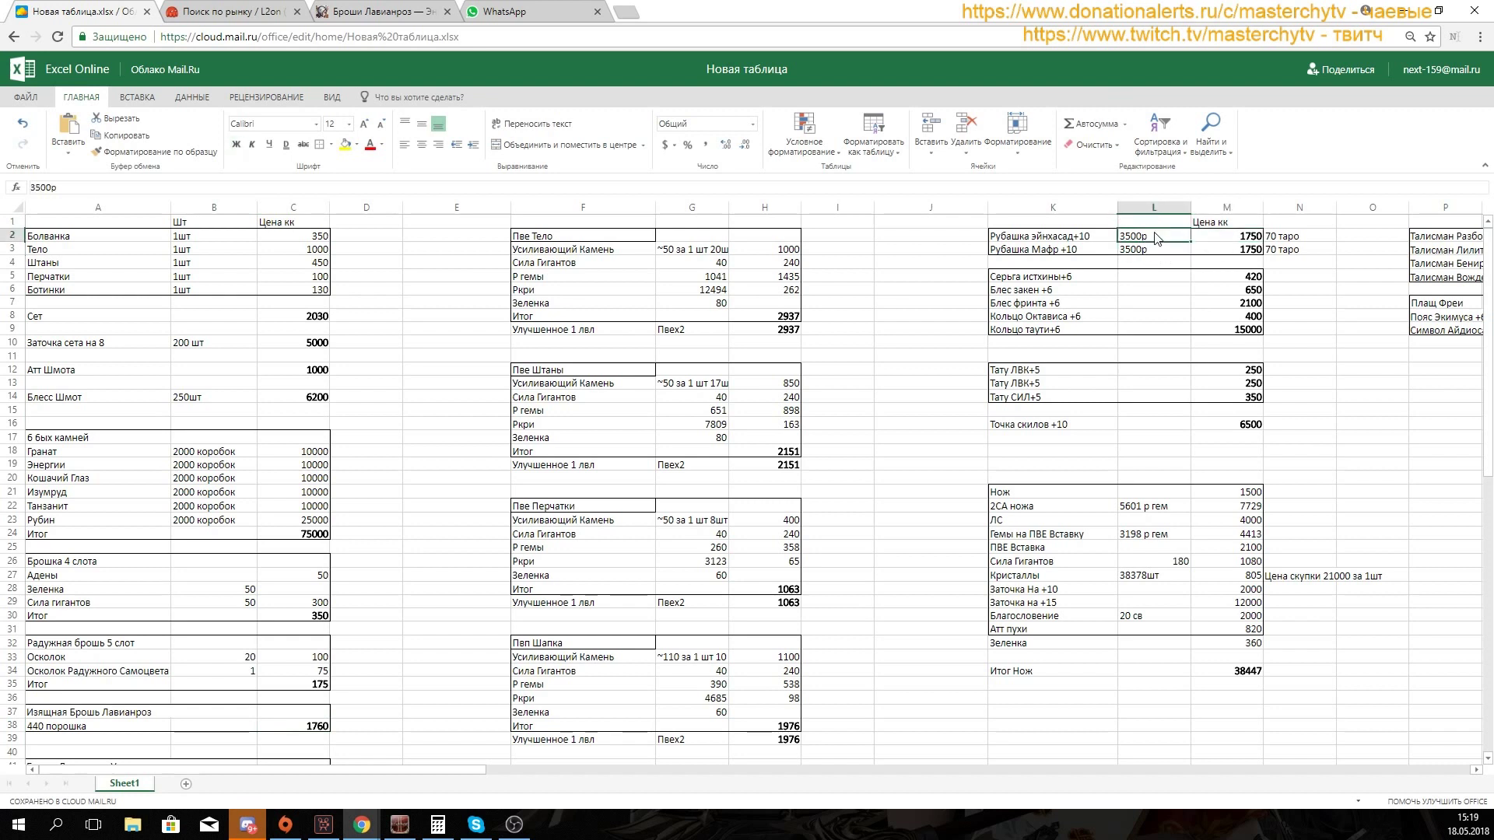
left_click(1142, 254)
left_click(1139, 239)
Step: Check the +6 jewelry list at Серьга истхины and Кольцо Октависа, and the prices of the last two tattoos
left_click(1044, 282)
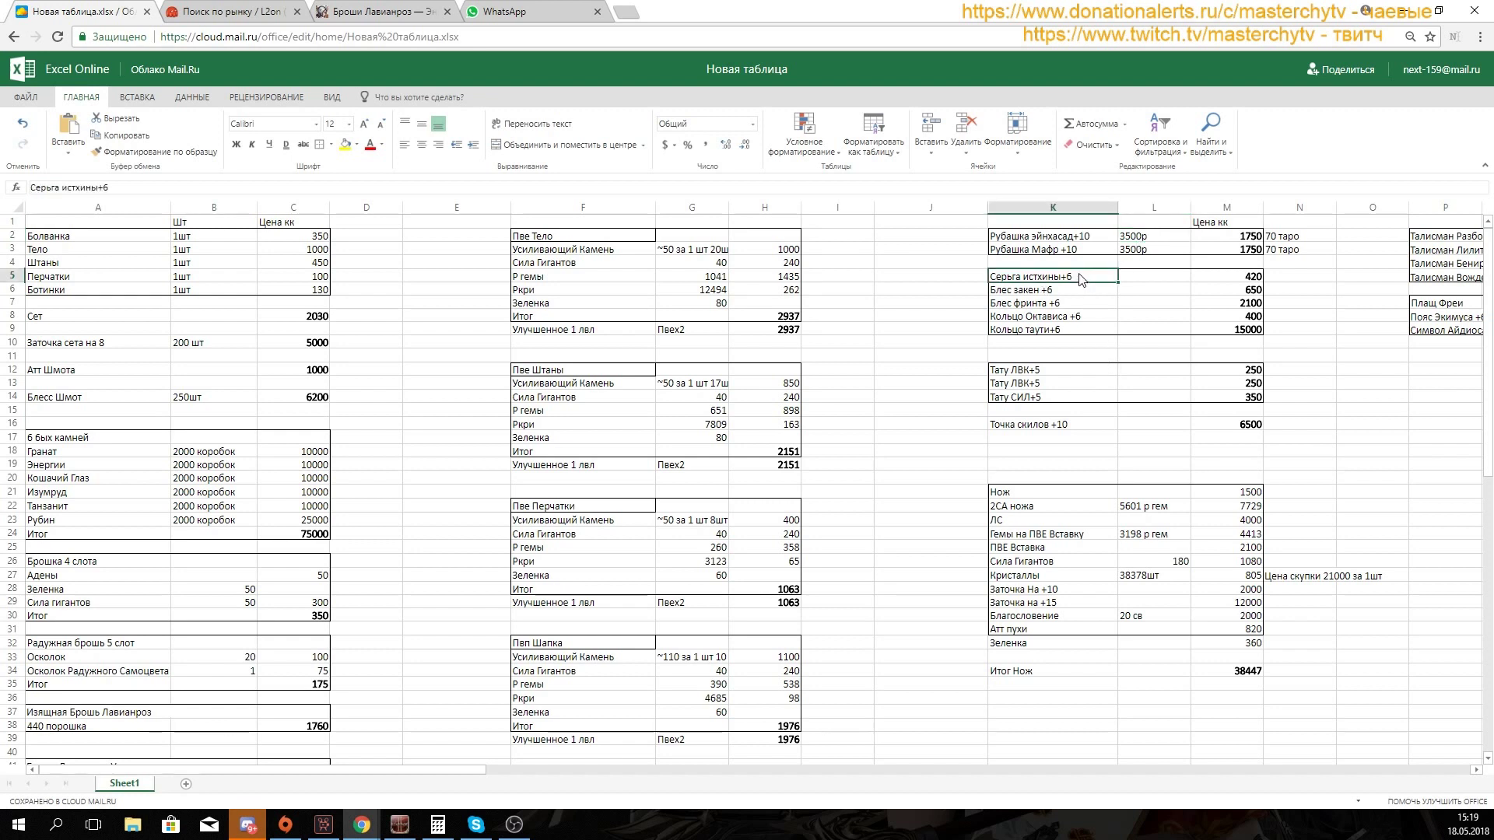
left_click(1258, 318)
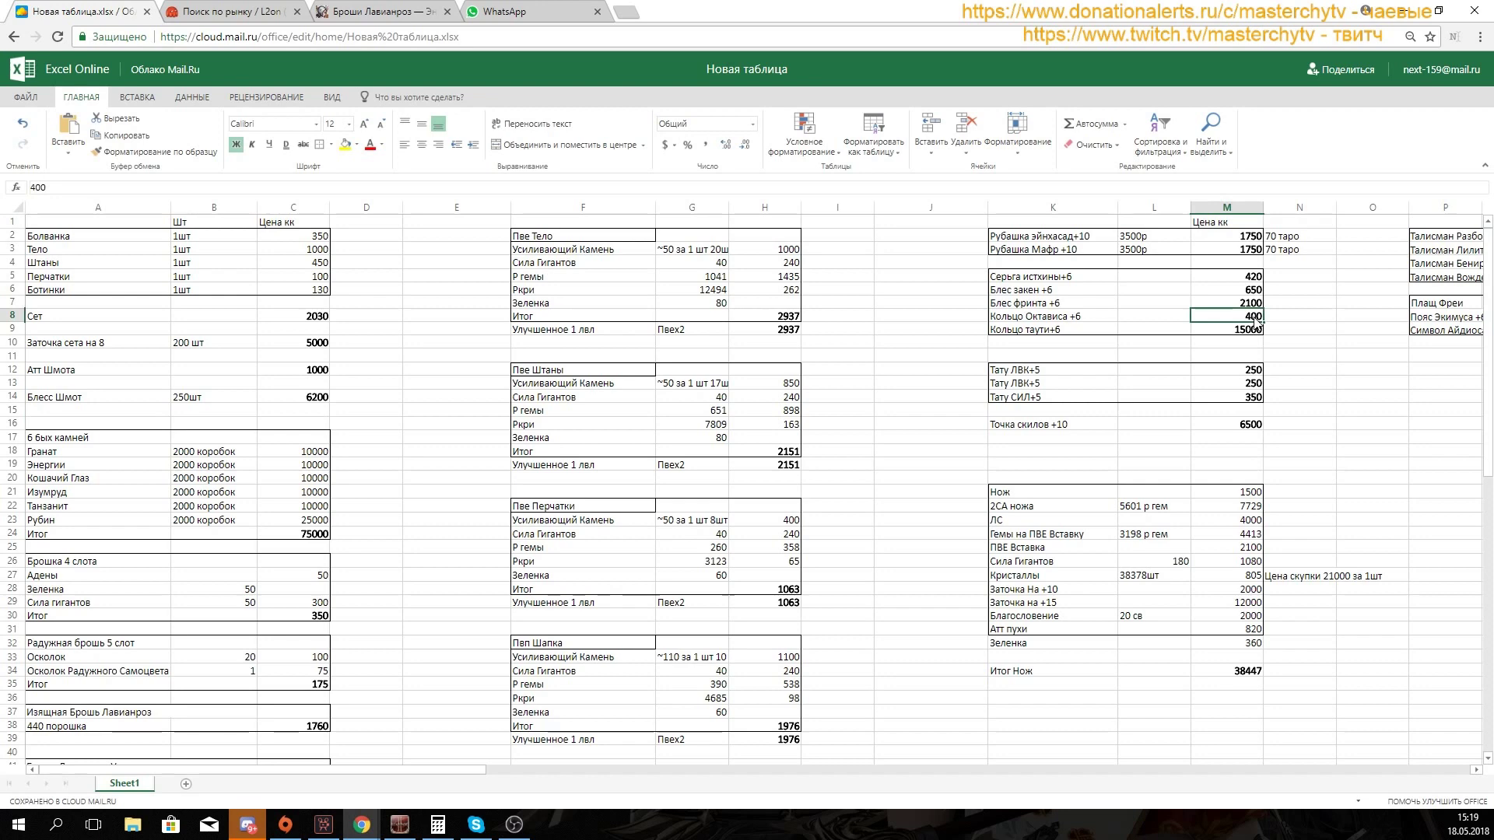
left_click(1247, 385)
left_click(1243, 396)
scroll(1352, 477, "down", 1)
scroll(1352, 477, "down", 1)
scroll(1350, 470, "up", 2)
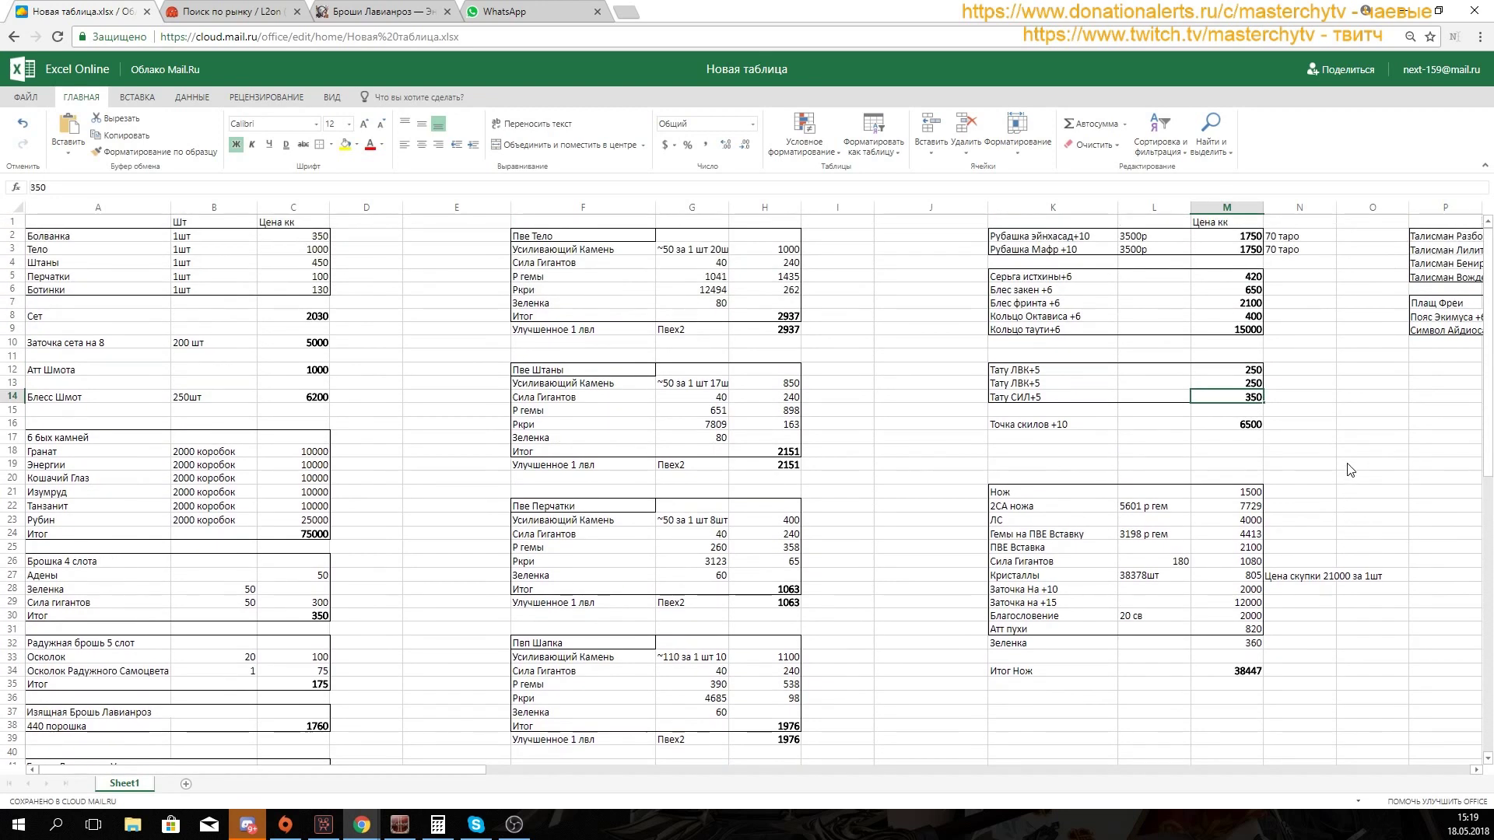
left_click(84, 249)
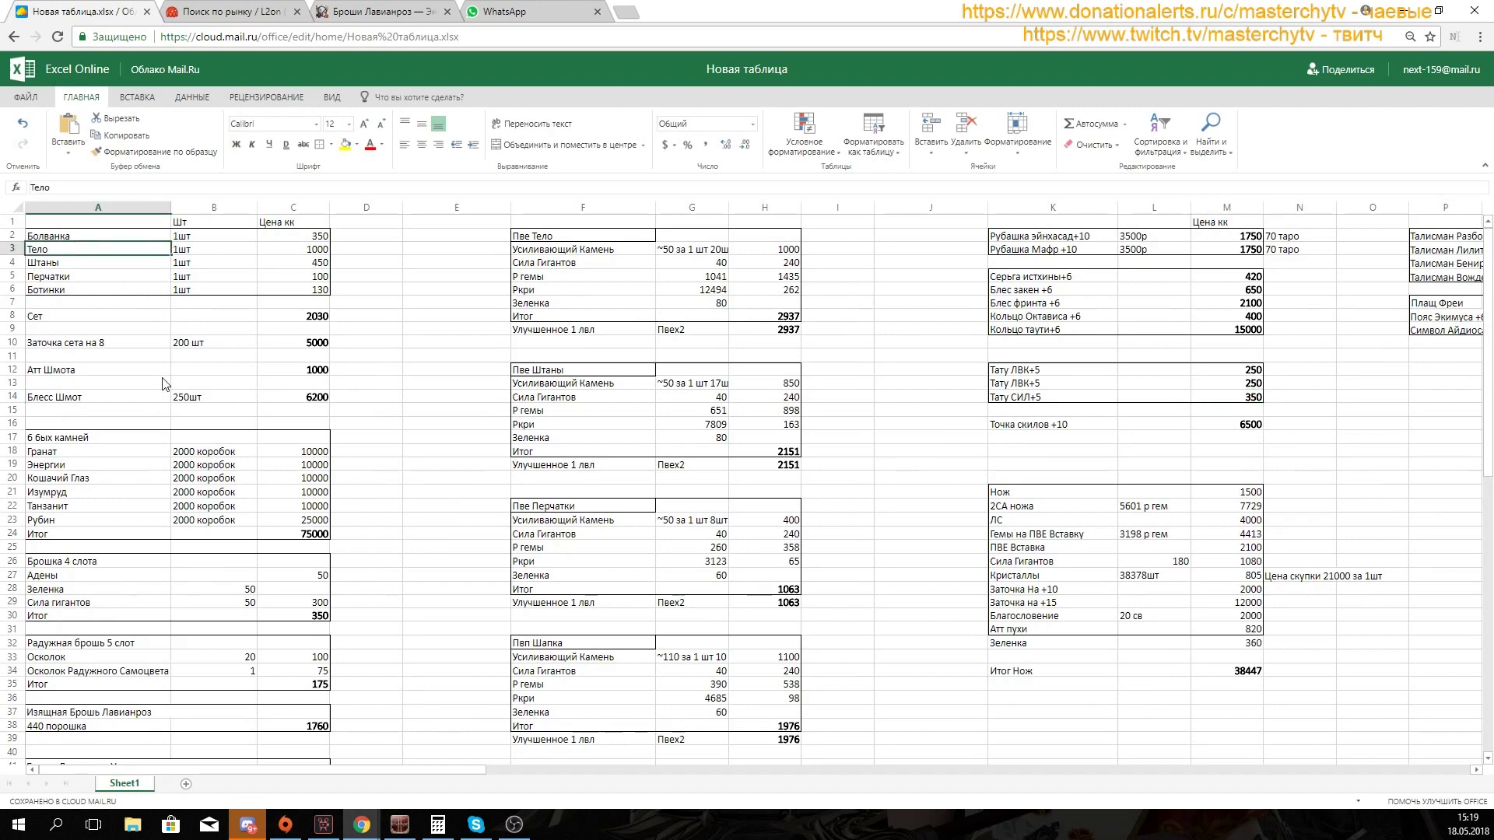
scroll(1283, 509, "down", 2)
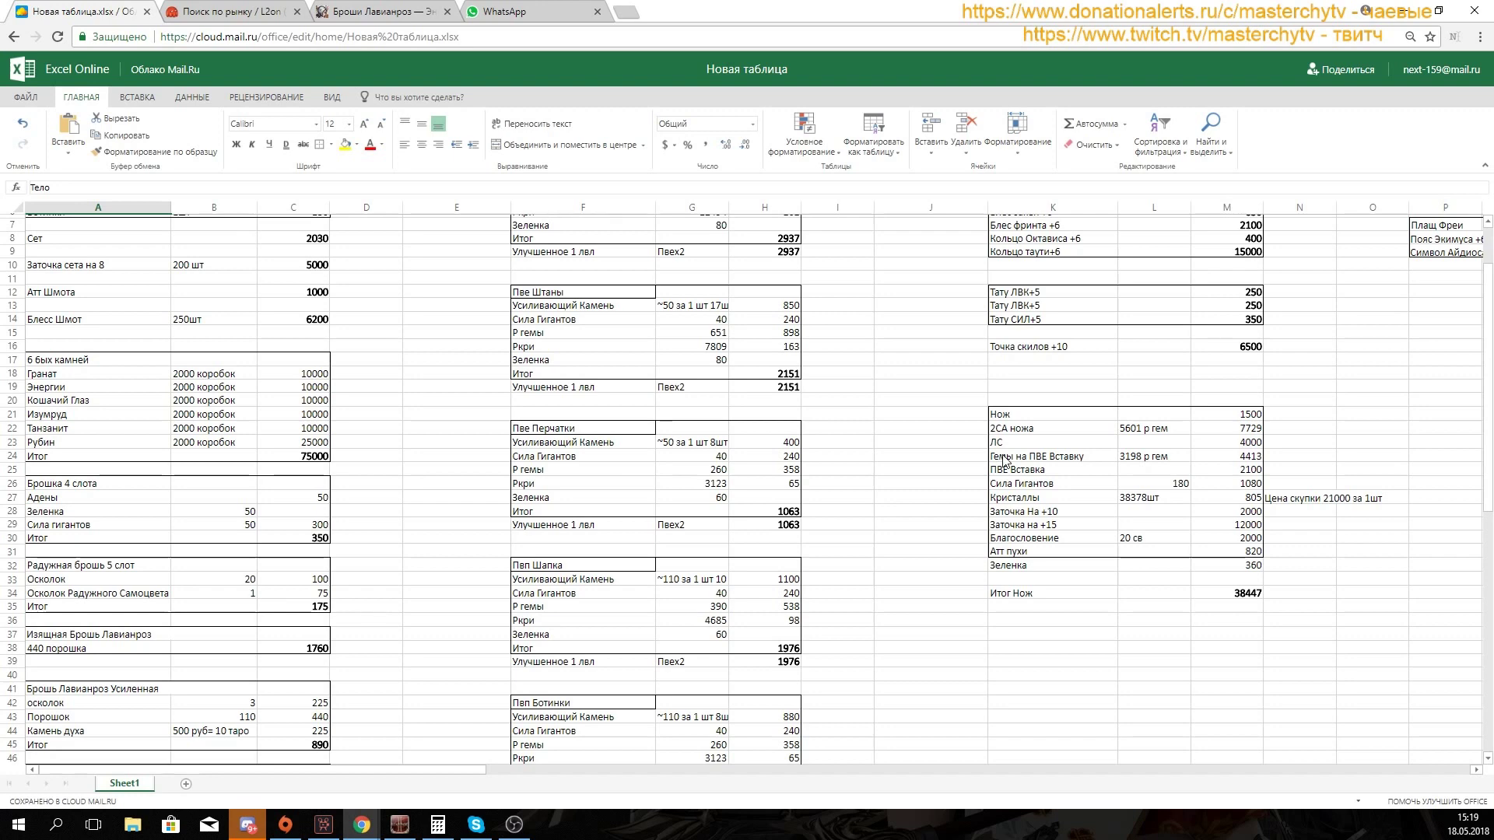
Step: Check the names and prices of Талисман Разбойника and Талисман Лилит in the talisman list
left_click_drag(455, 770, 667, 774)
scroll(950, 594, "up", 2)
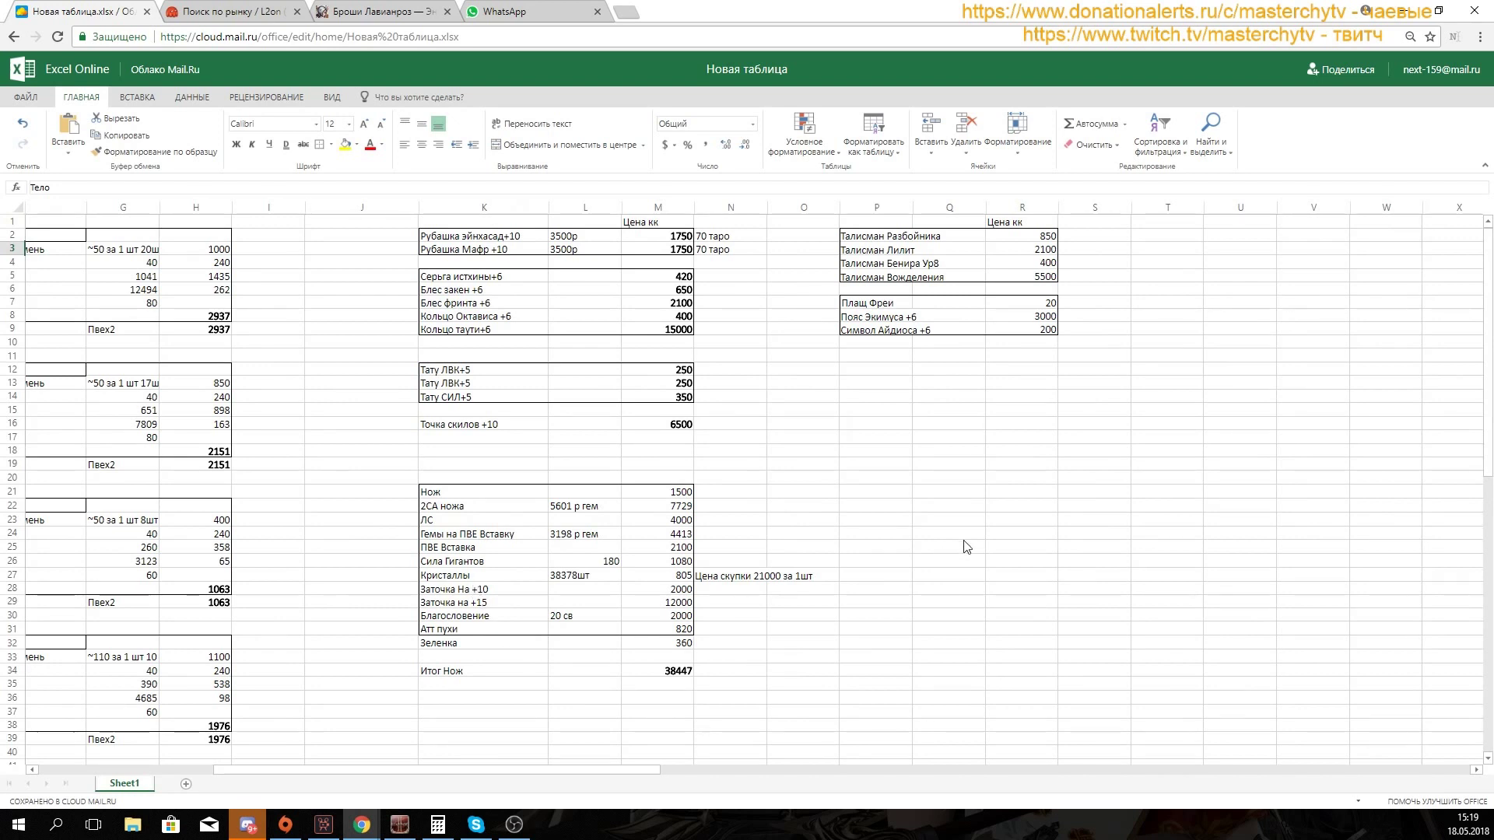
left_click(996, 237)
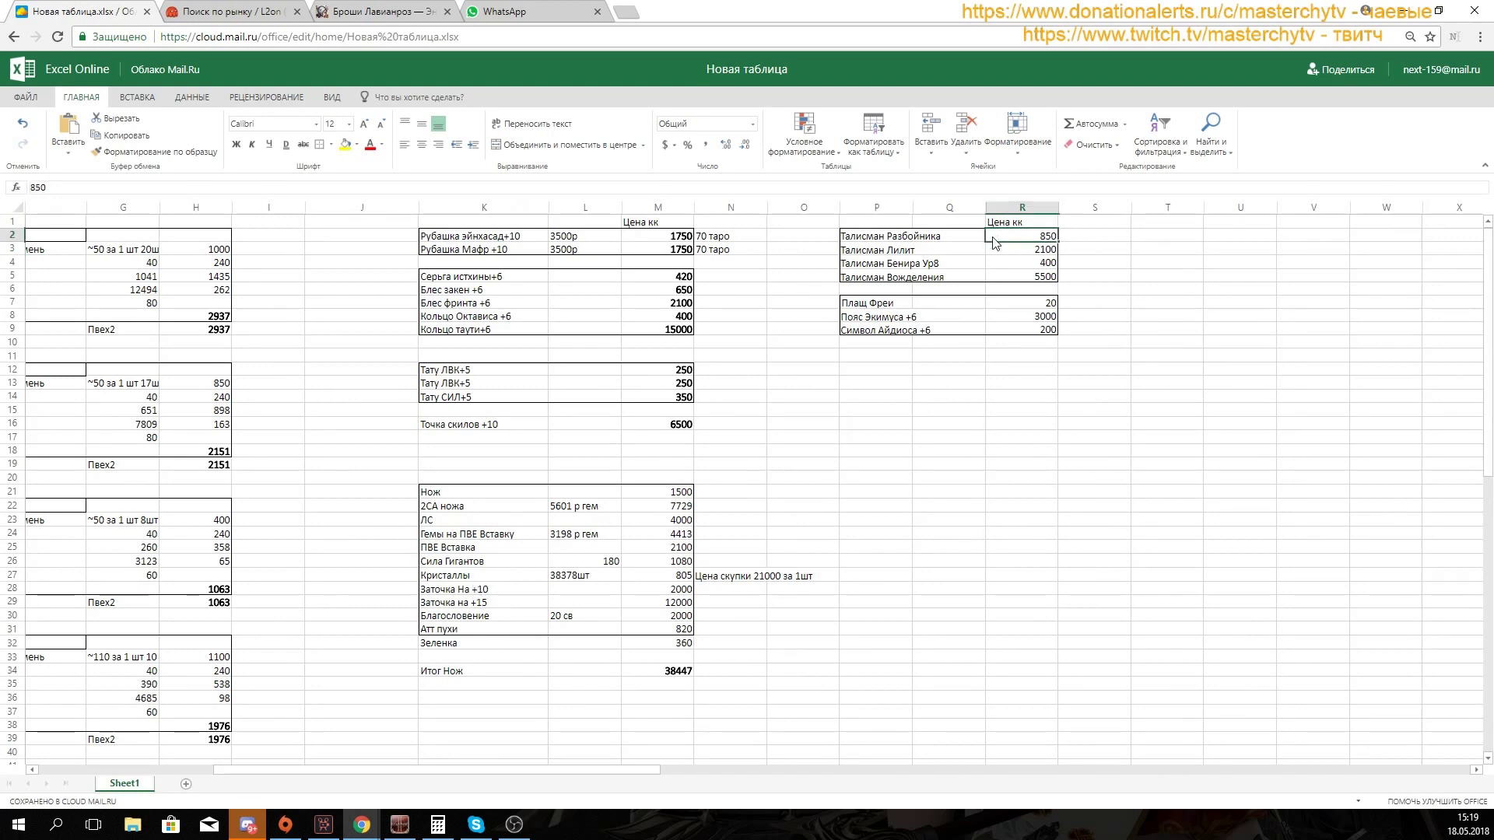
left_click(873, 241)
left_click(895, 253)
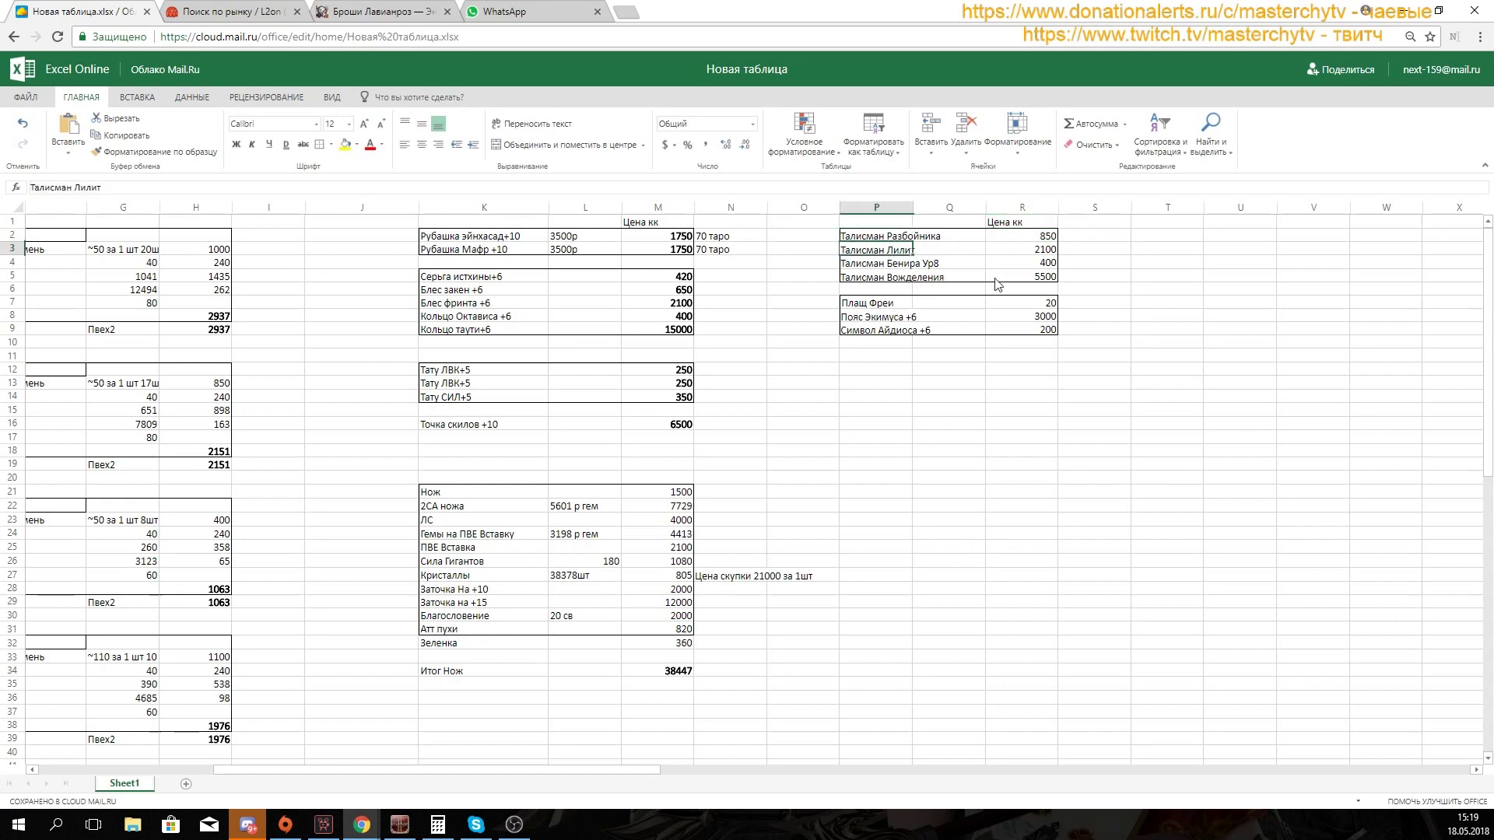
left_click(1026, 253)
left_click(861, 247)
key("Tab")
key("Tab")
key("Return")
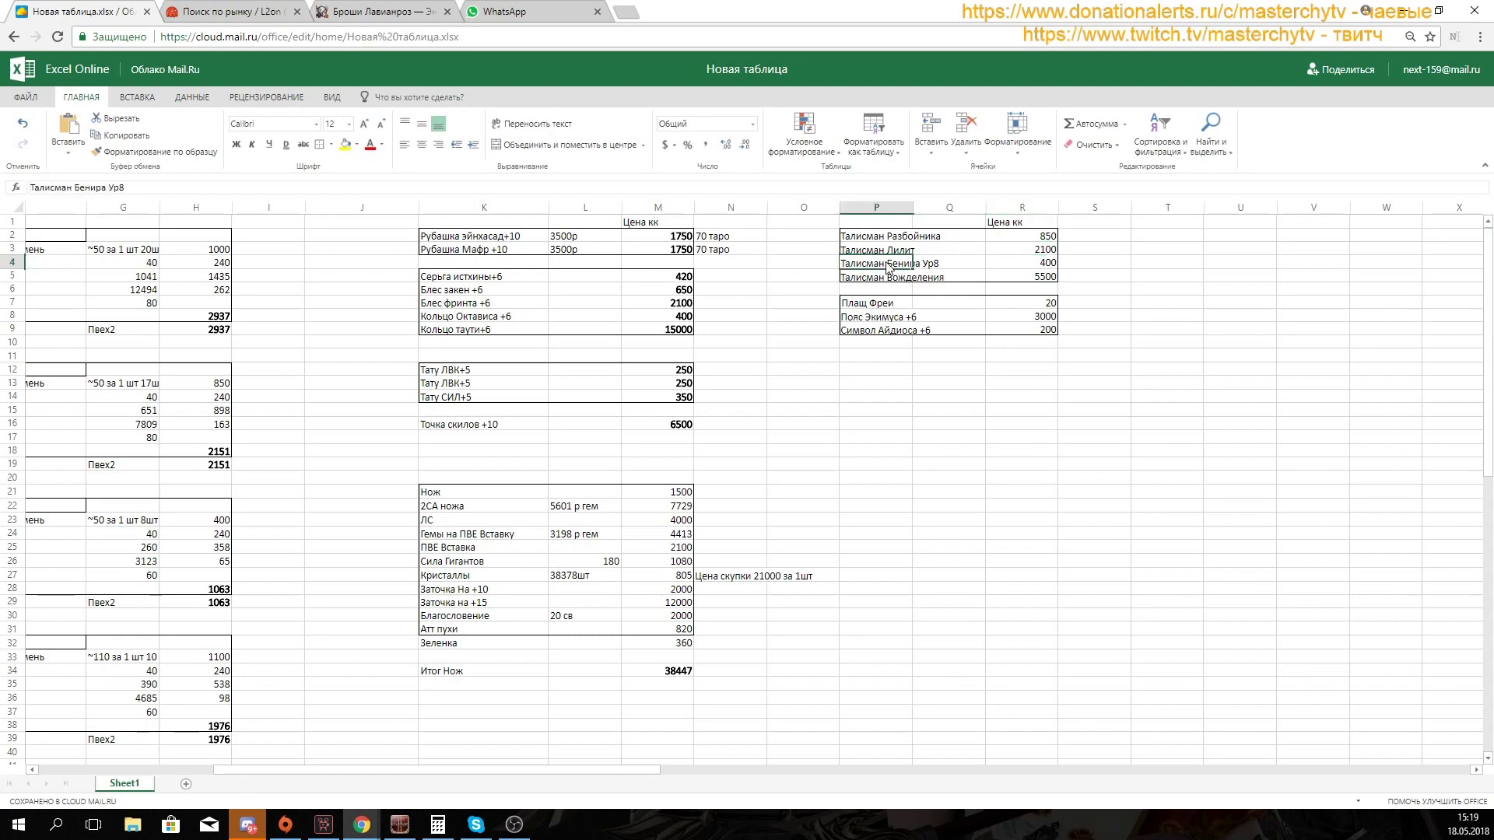
Step: Check the names and prices of Талисман Бенира Ур8 and Талисман Вожделения
left_click(1040, 260)
left_click(899, 269)
left_click(1050, 268)
left_click(858, 265)
left_click(1033, 268)
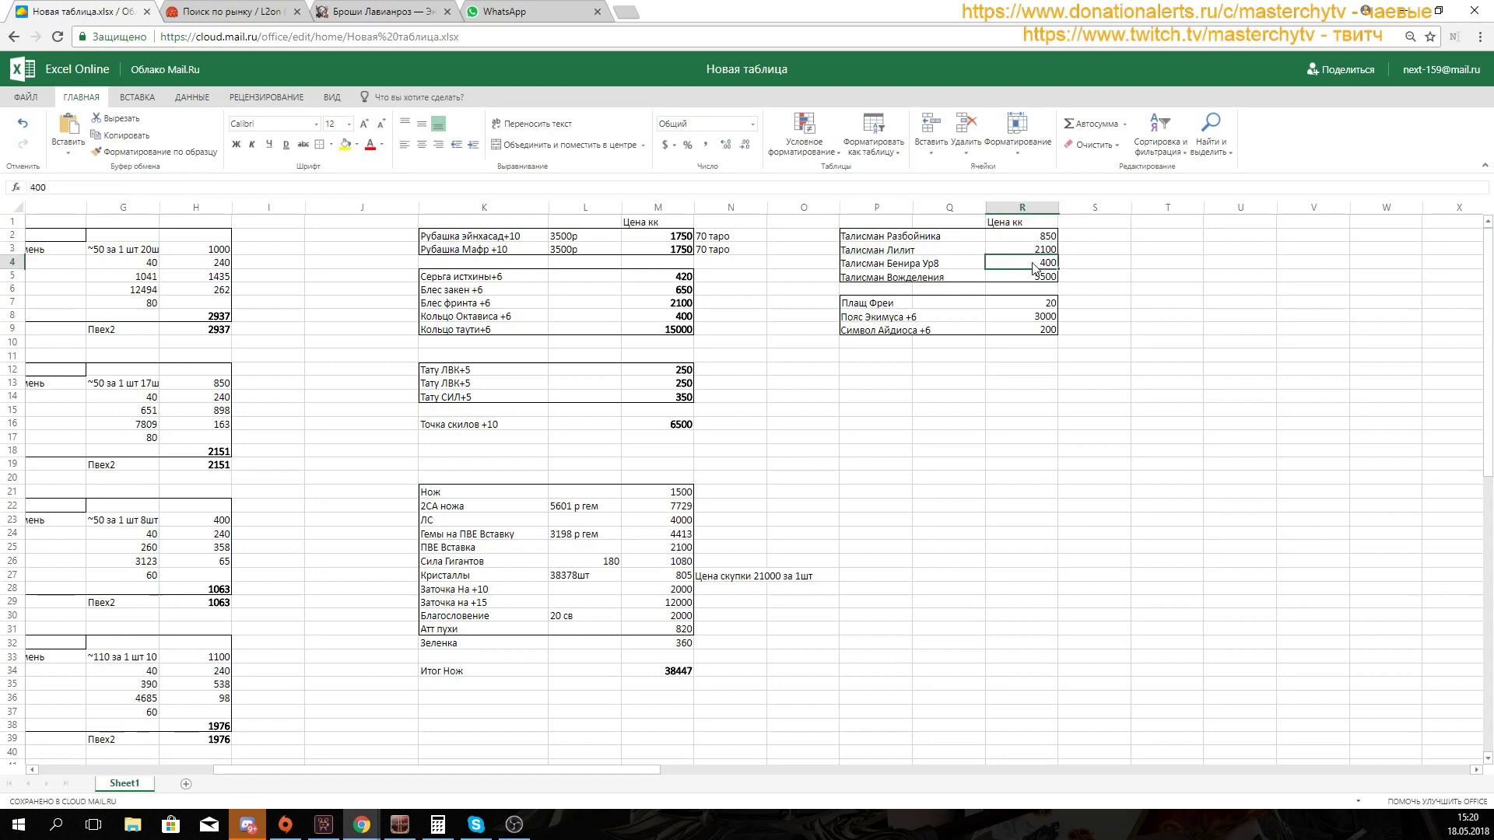
left_click(882, 279)
left_click(1035, 279)
left_click(903, 280)
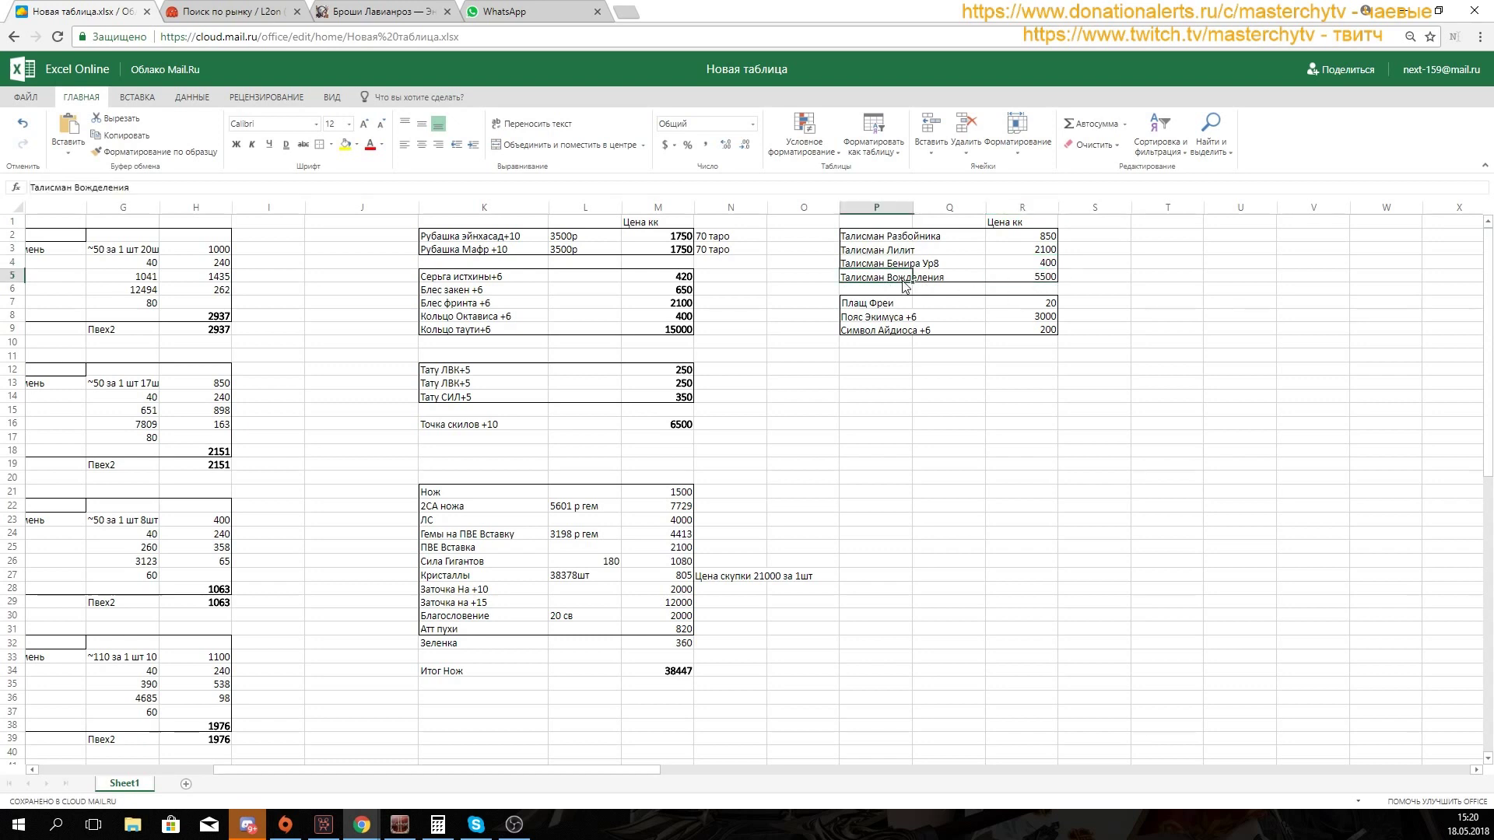
left_click(1034, 278)
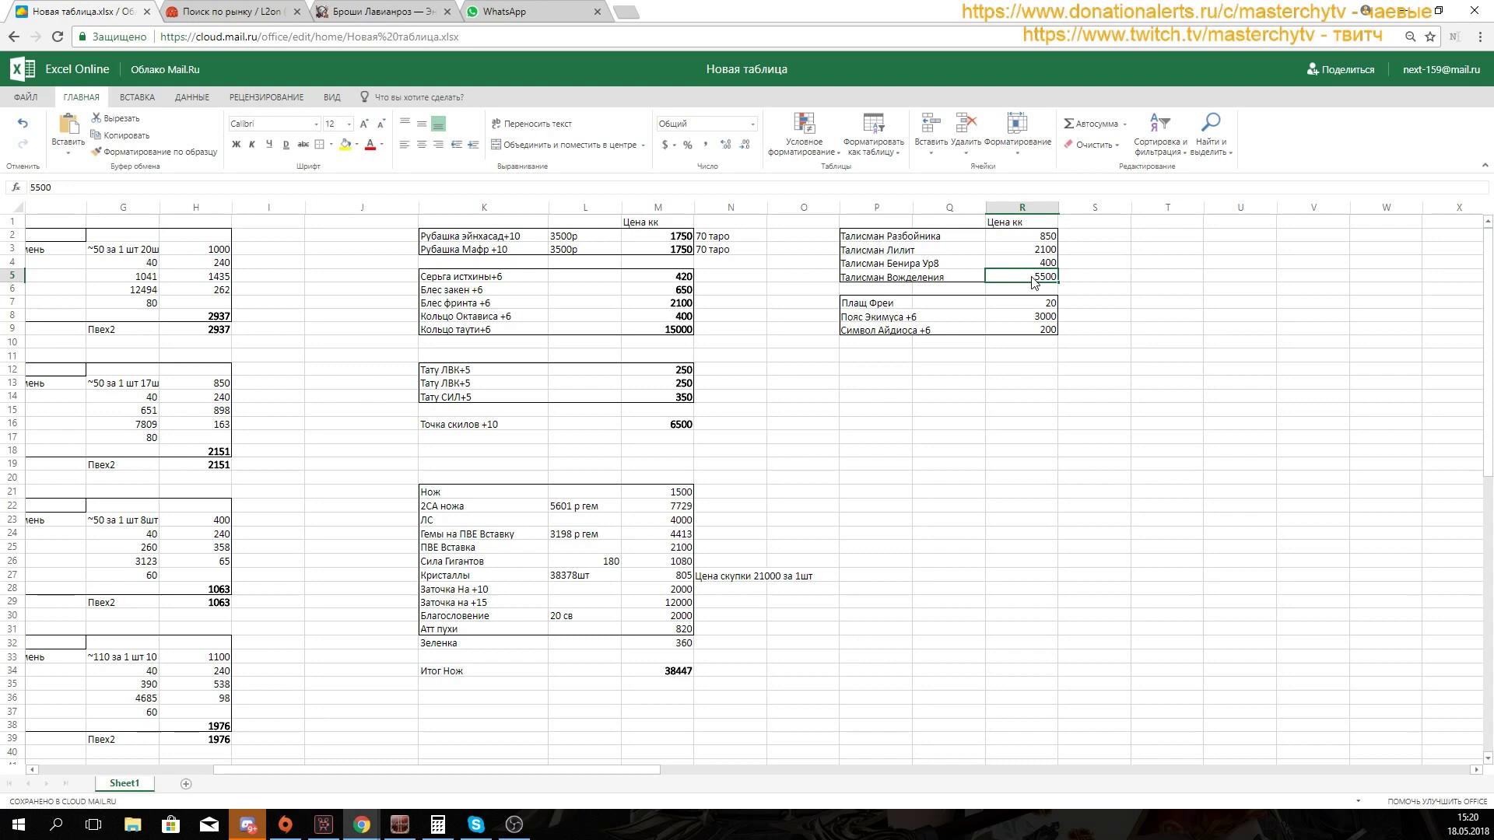
Step: Make the Зеленка quantities in the Пве Штаны and Пве Тело blocks bold
left_click_drag(642, 770, 453, 775)
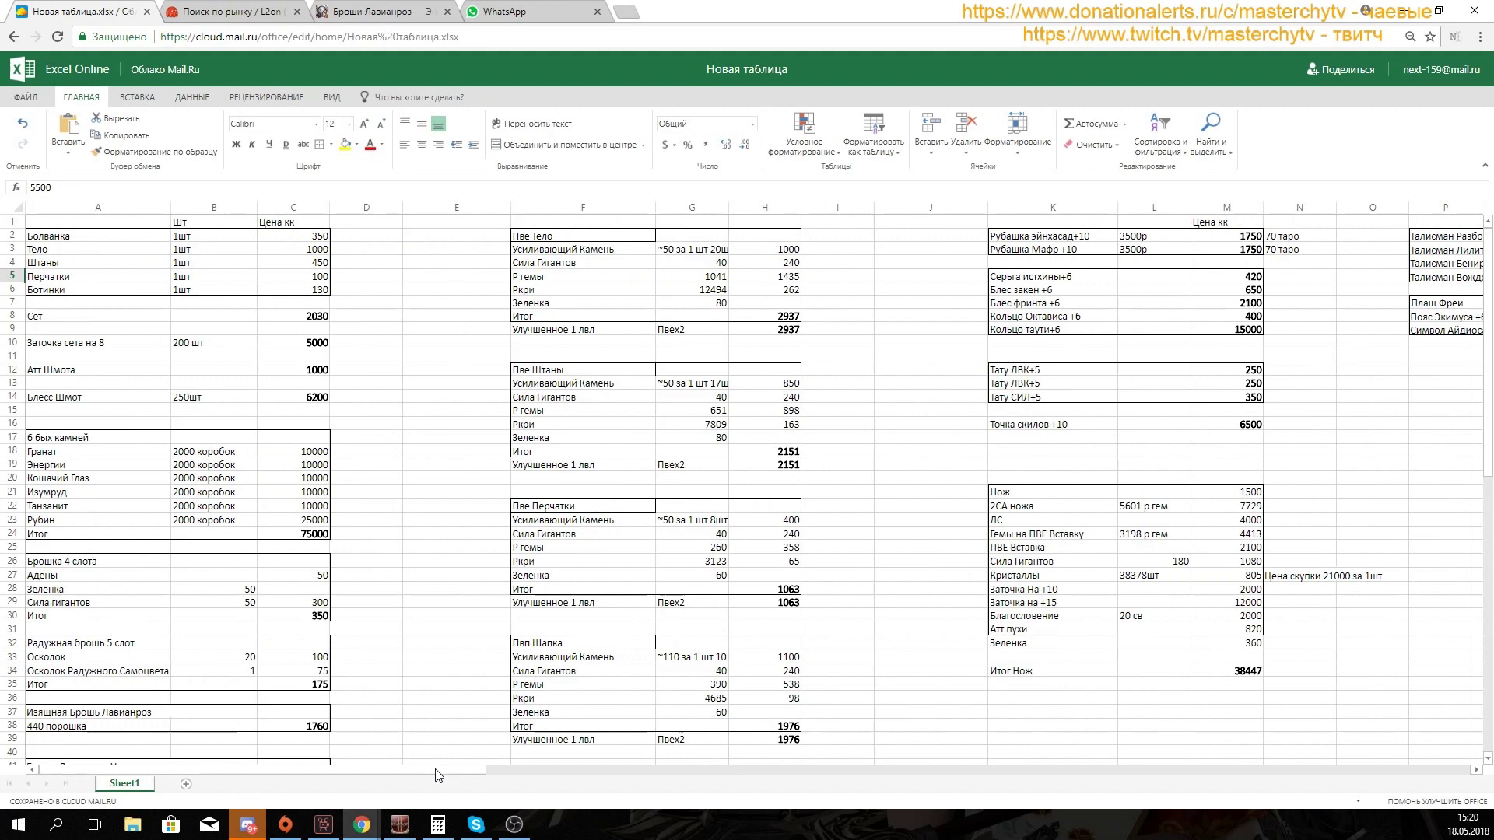
left_click(558, 444)
left_click(720, 445)
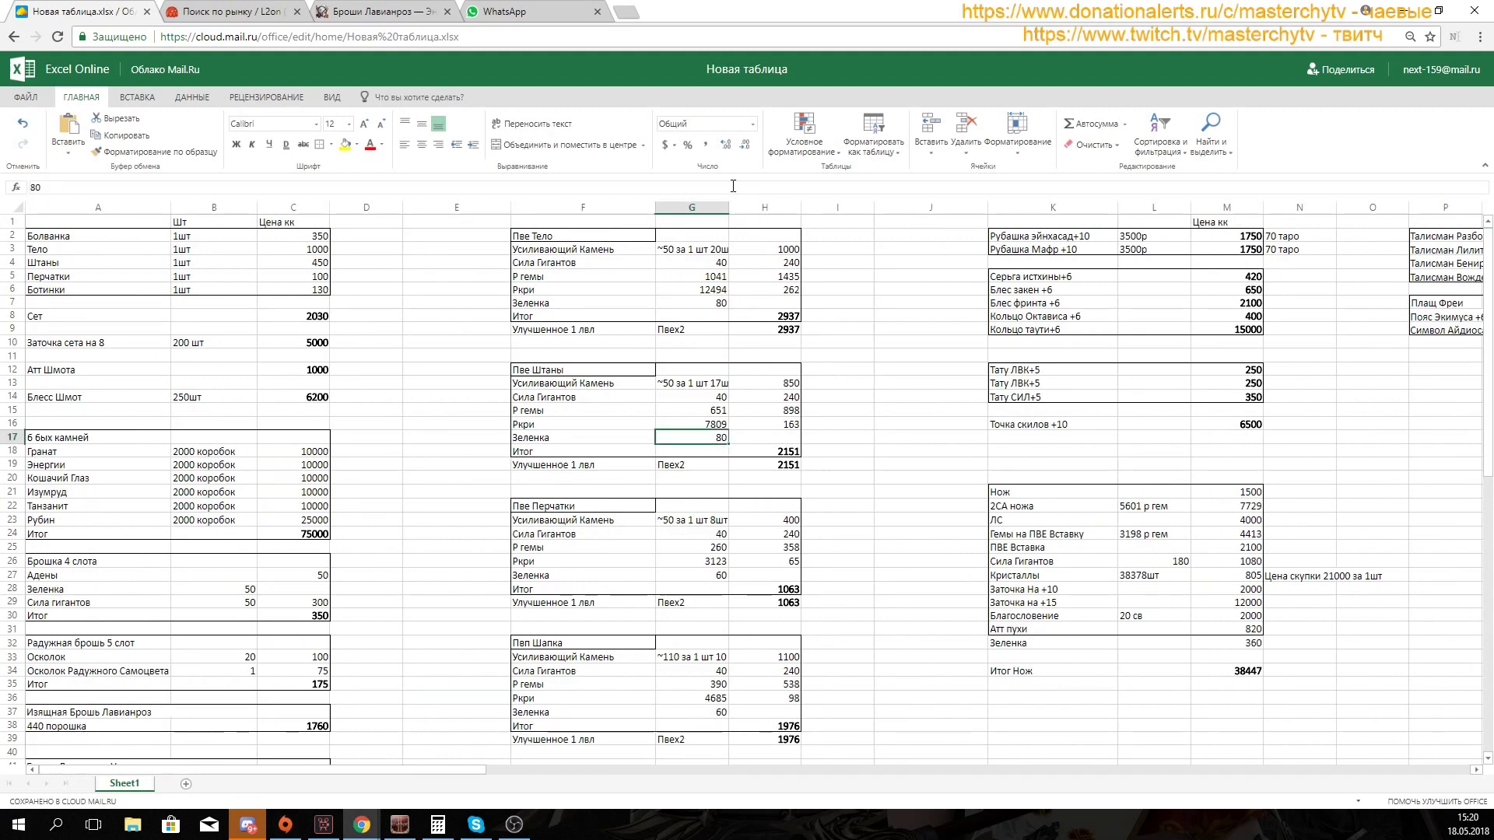
left_click(235, 144)
left_click(706, 307)
left_click(236, 144)
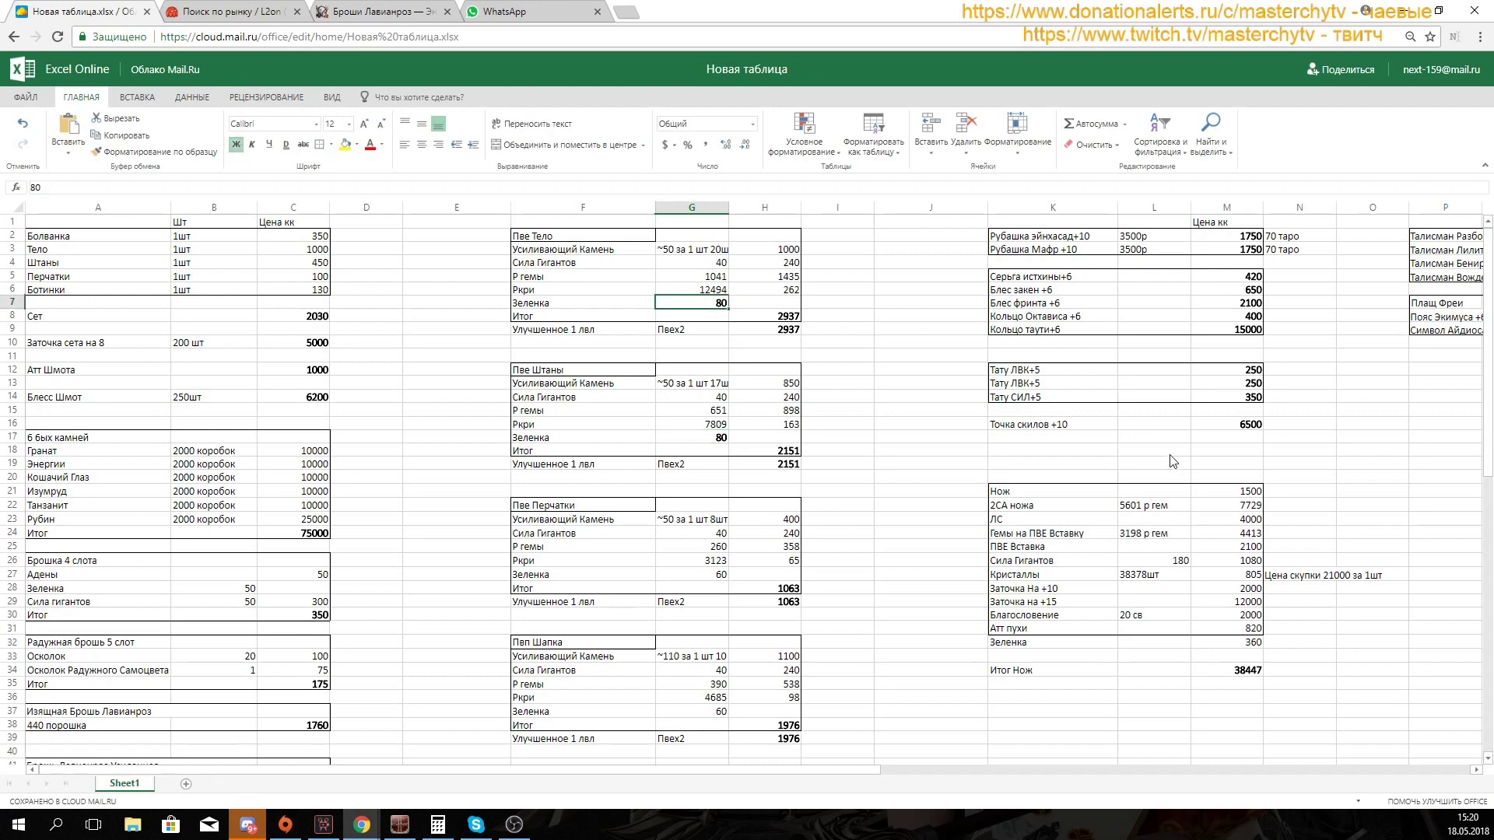
Step: Make the Зеленки на улучшенный amount in H56 bold
scroll(858, 529, "down", 8)
left_click(576, 661)
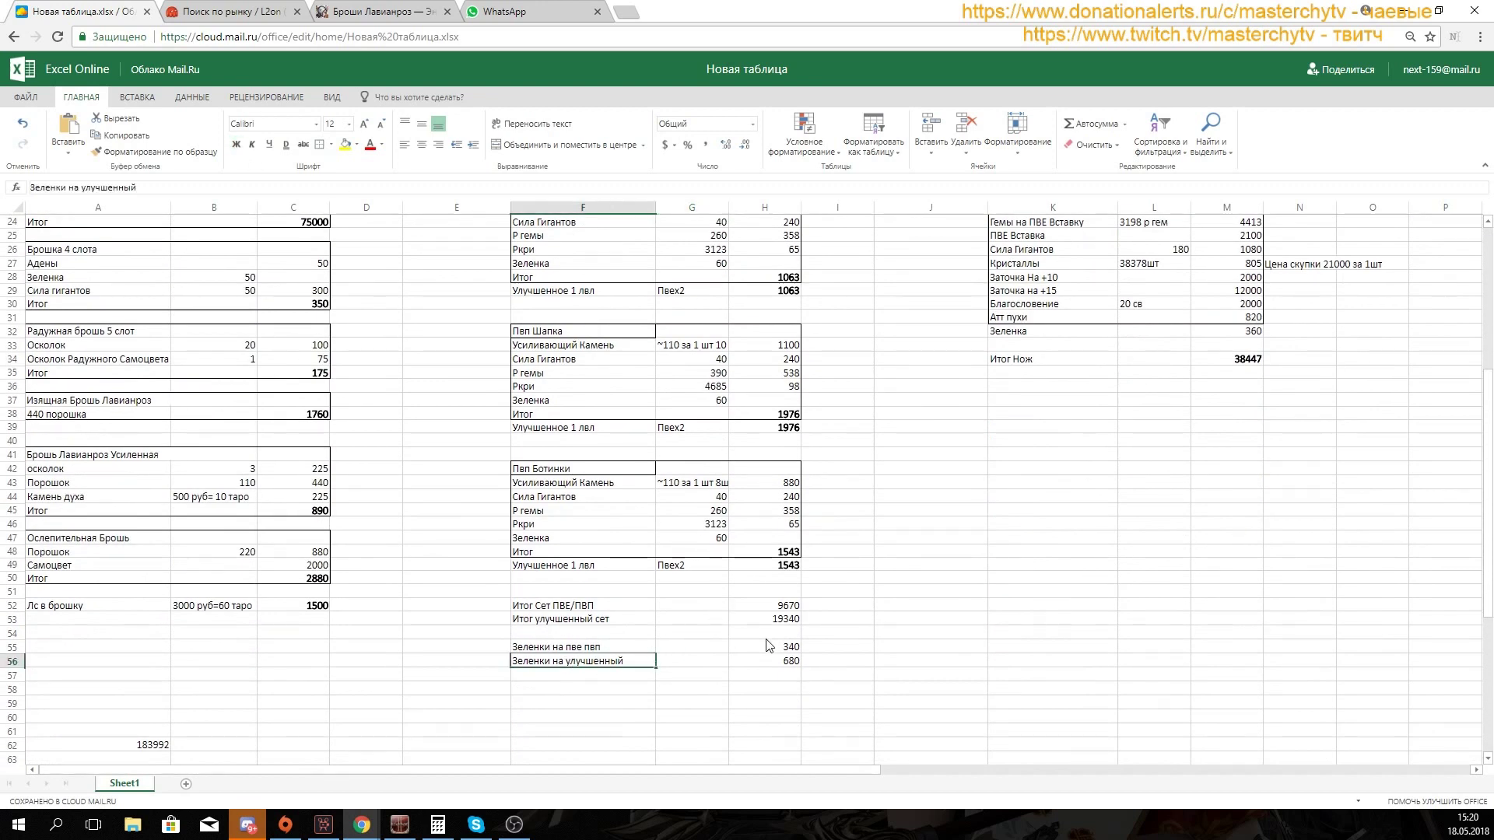
left_click(771, 660)
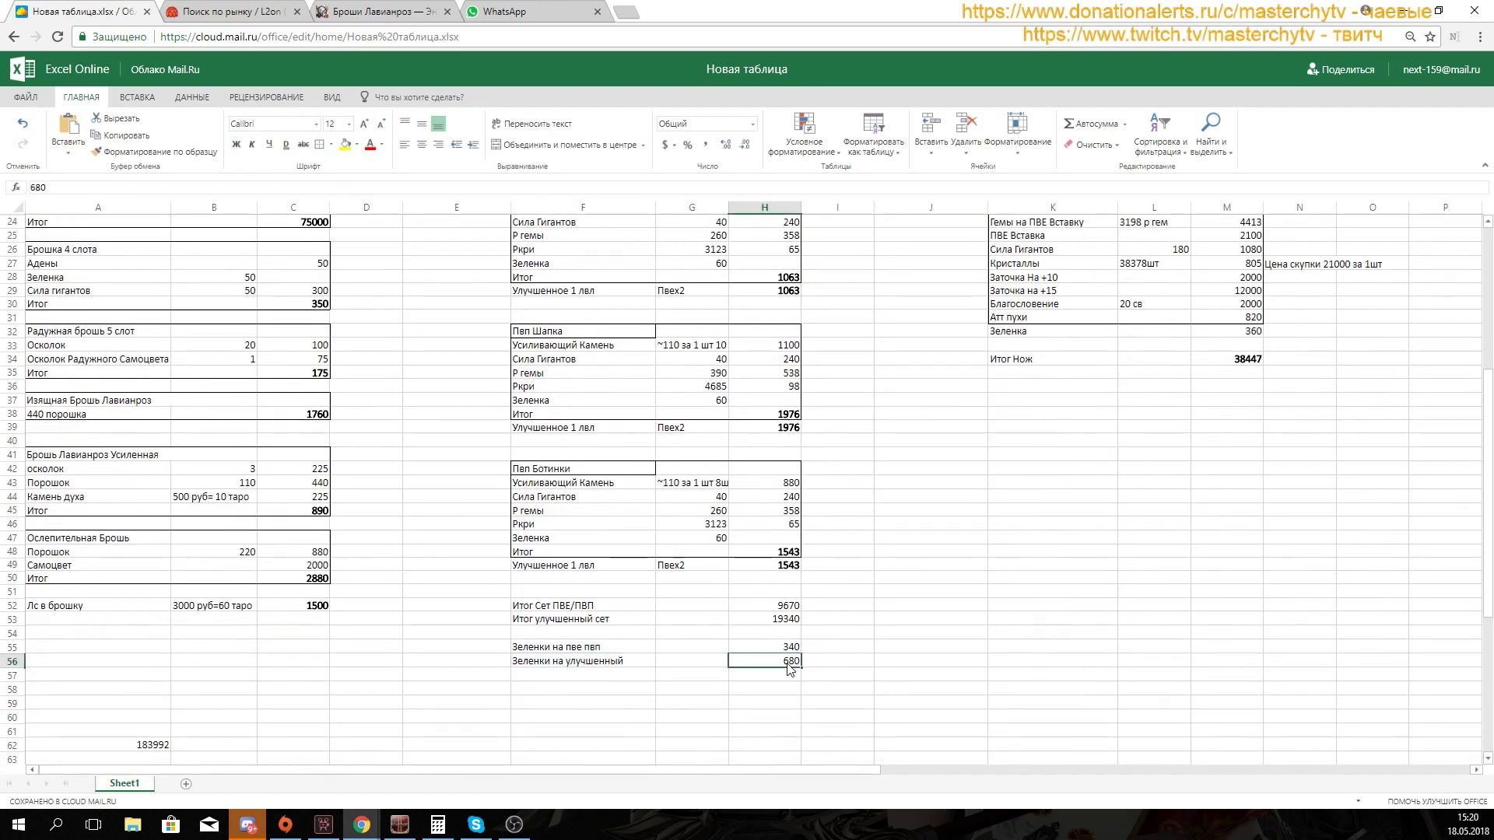
left_click(236, 144)
left_click(554, 551)
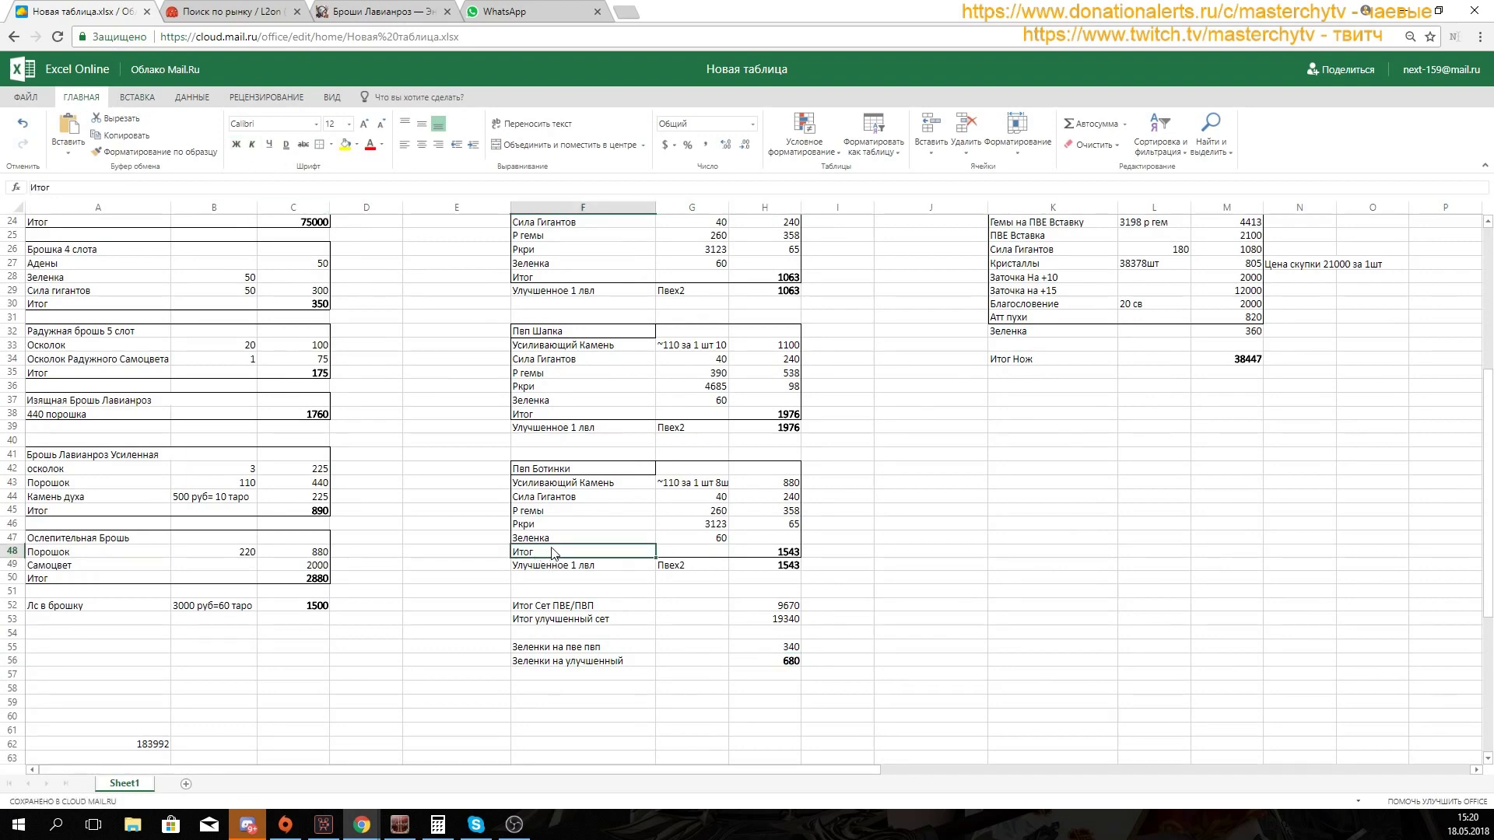
left_click(770, 665)
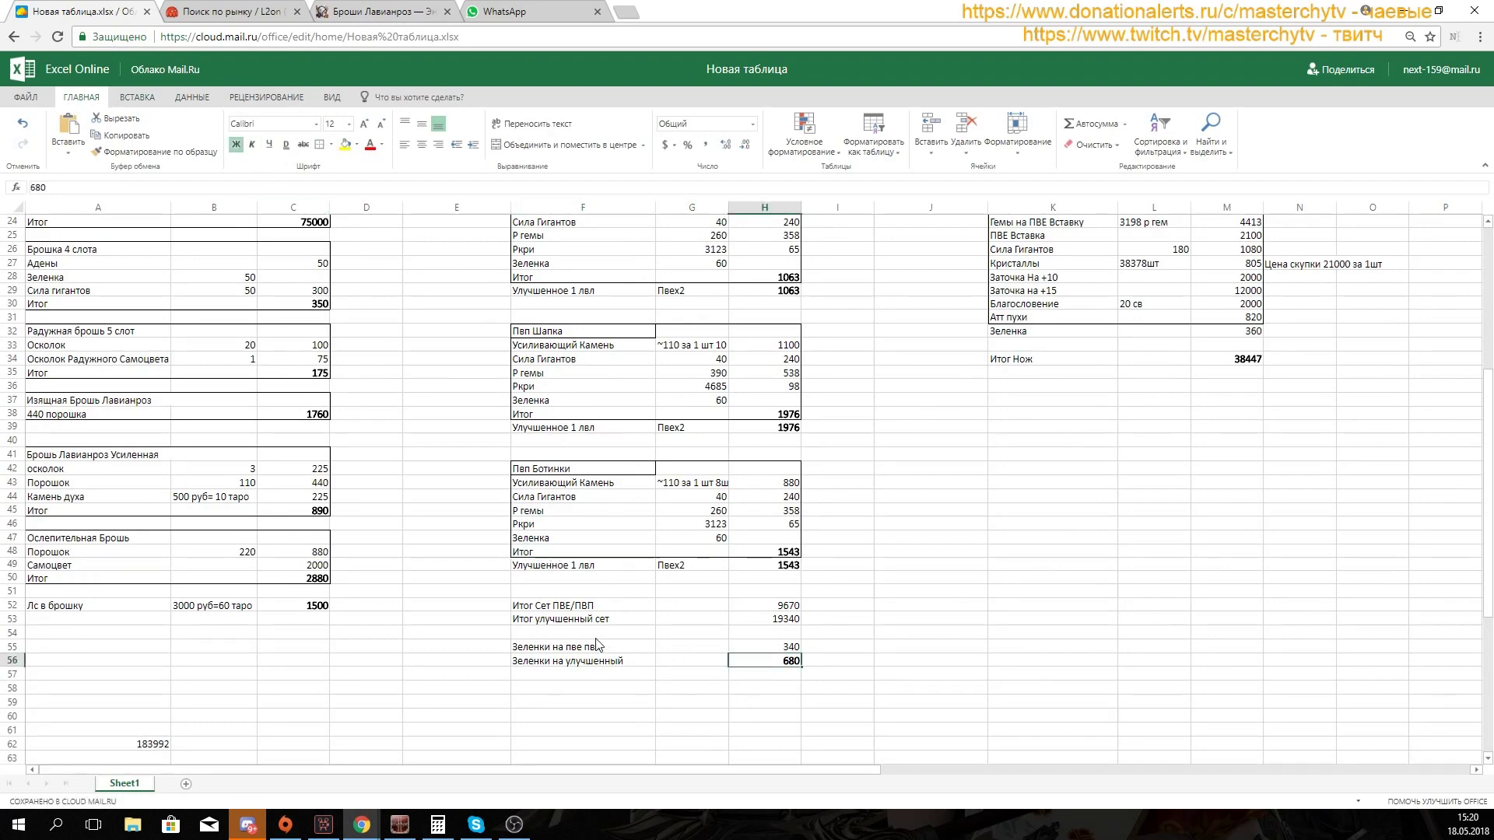
scroll(596, 646, "up", 8)
scroll(437, 640, "down", 8)
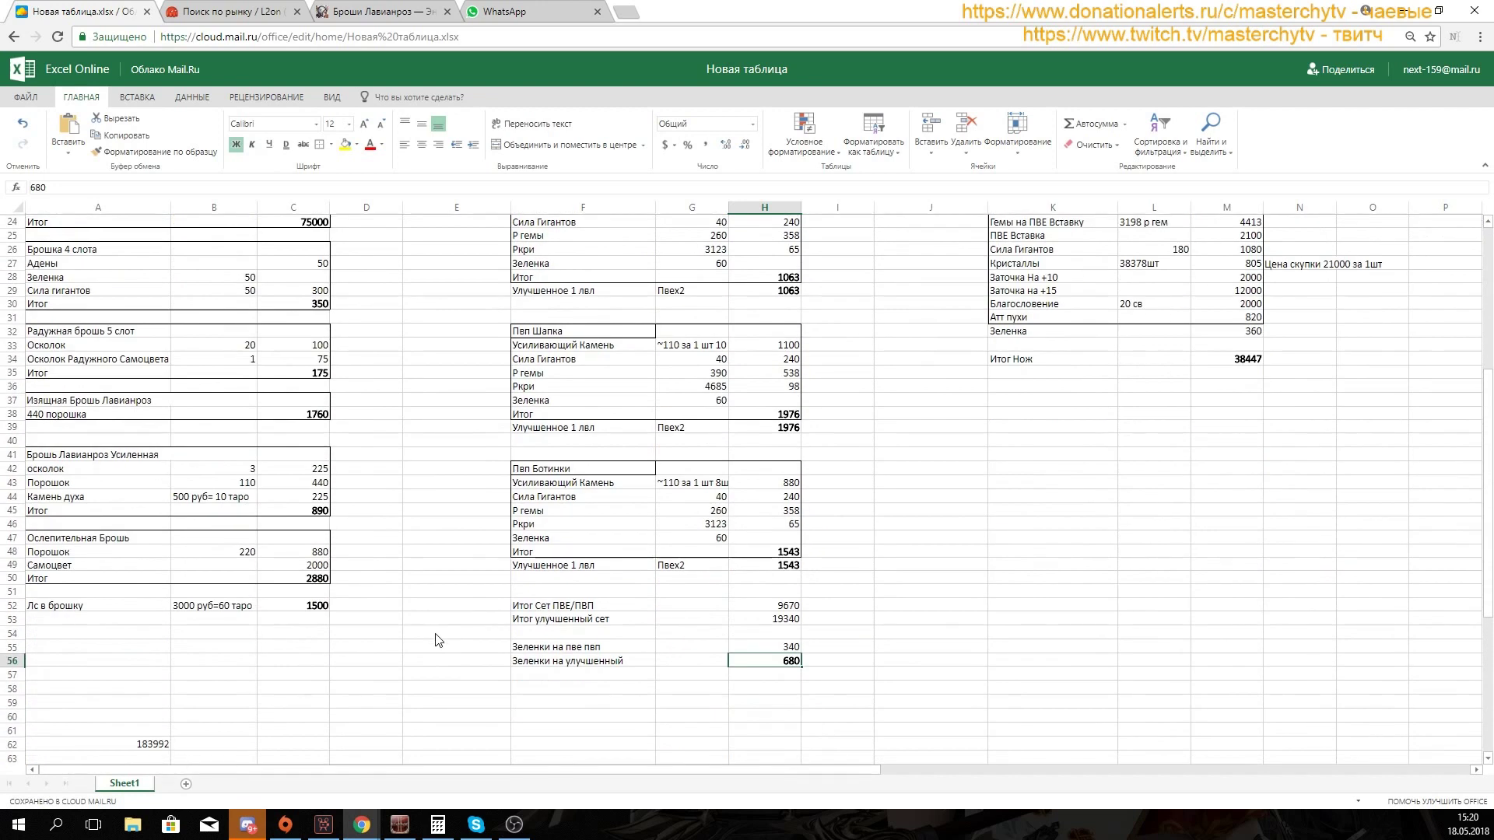
scroll(703, 554, "up", 8)
scroll(704, 564, "down", 10)
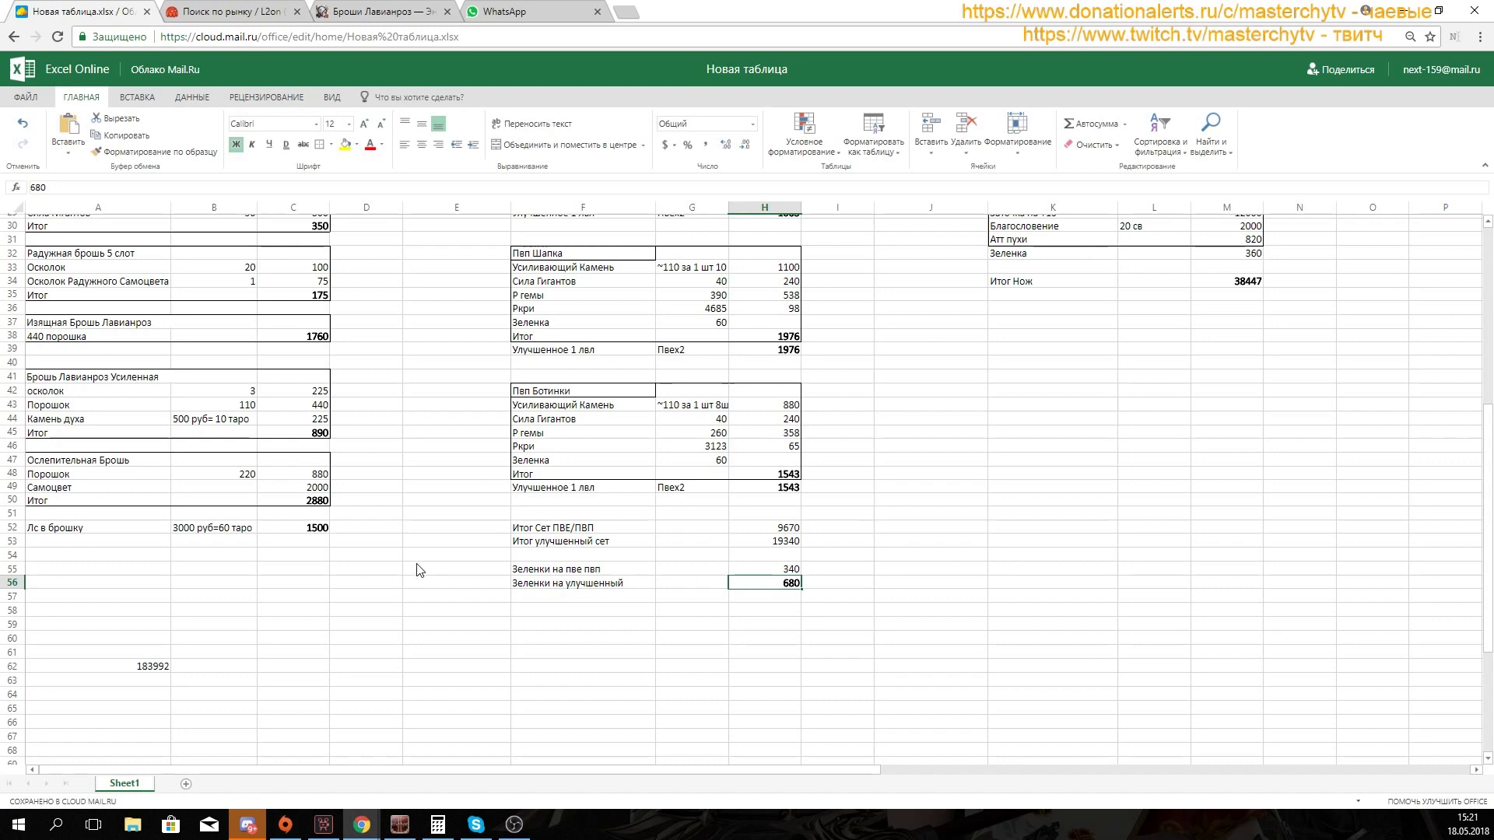
scroll(210, 457, "up", 10)
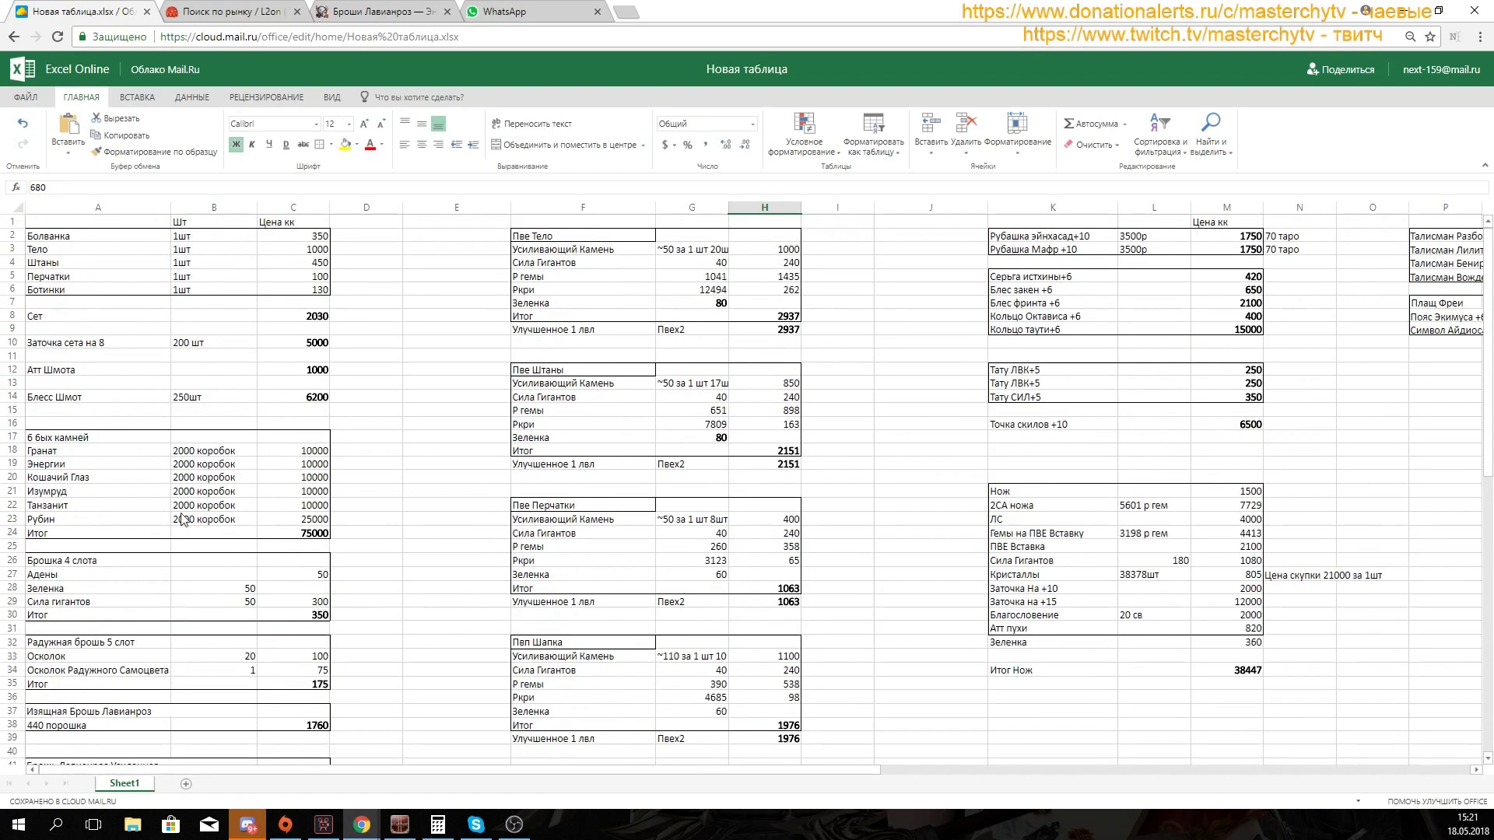
scroll(496, 658, "down", 4)
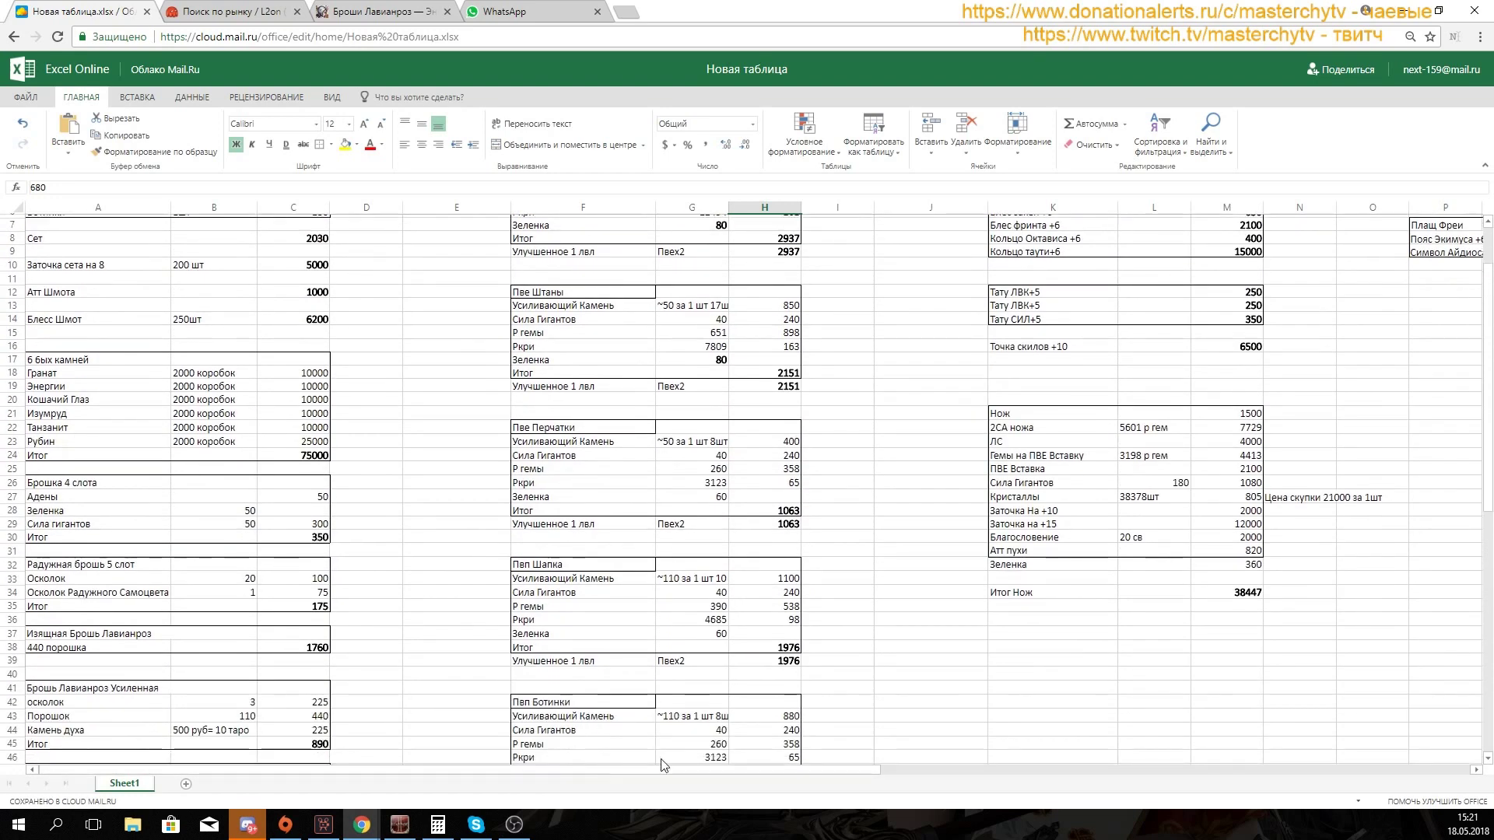
scroll(838, 687, "down", 4)
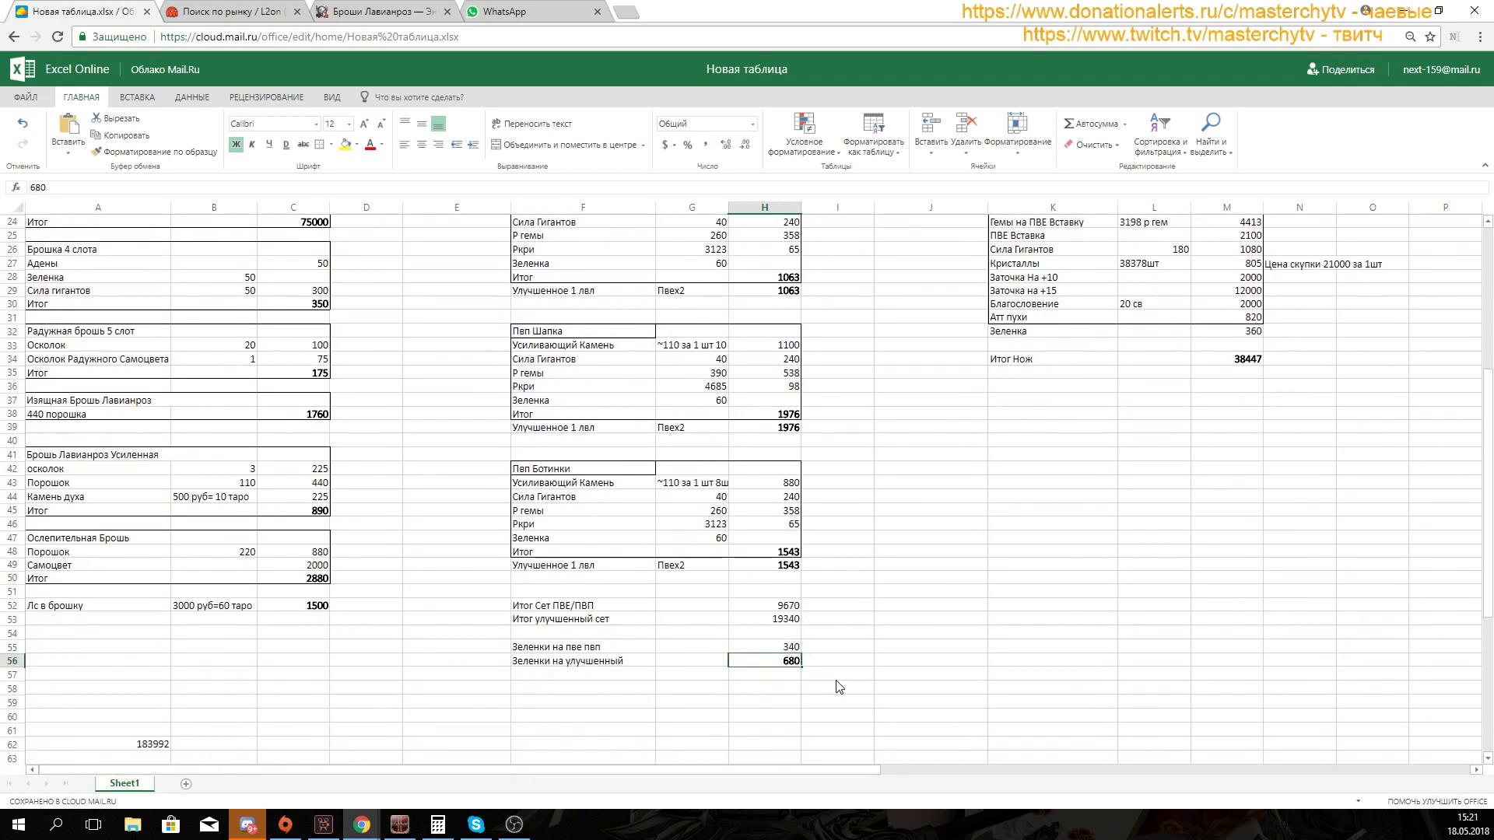
scroll(838, 687, "up", 2)
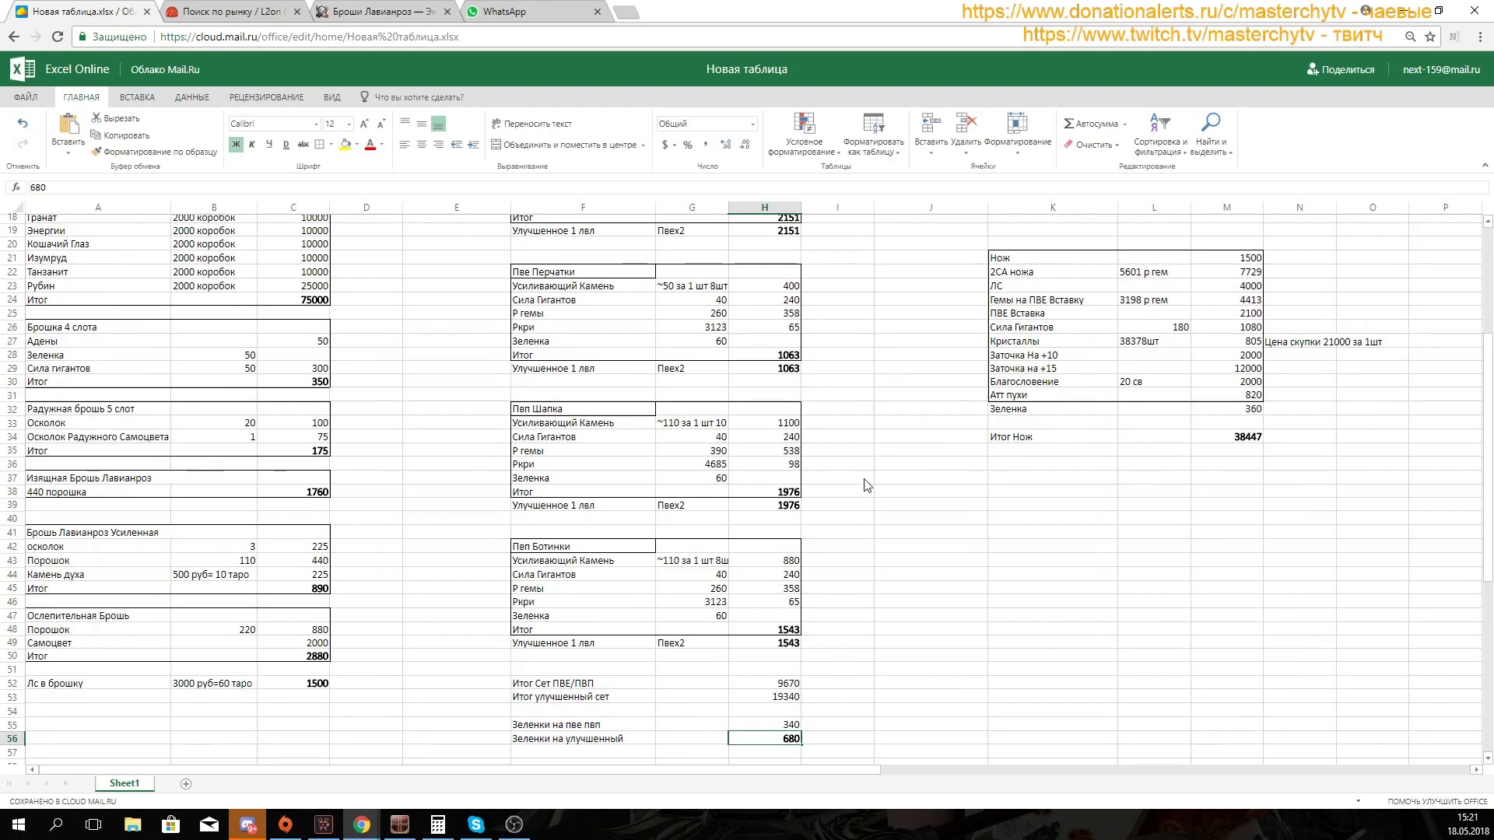
scroll(1048, 613, "up", 6)
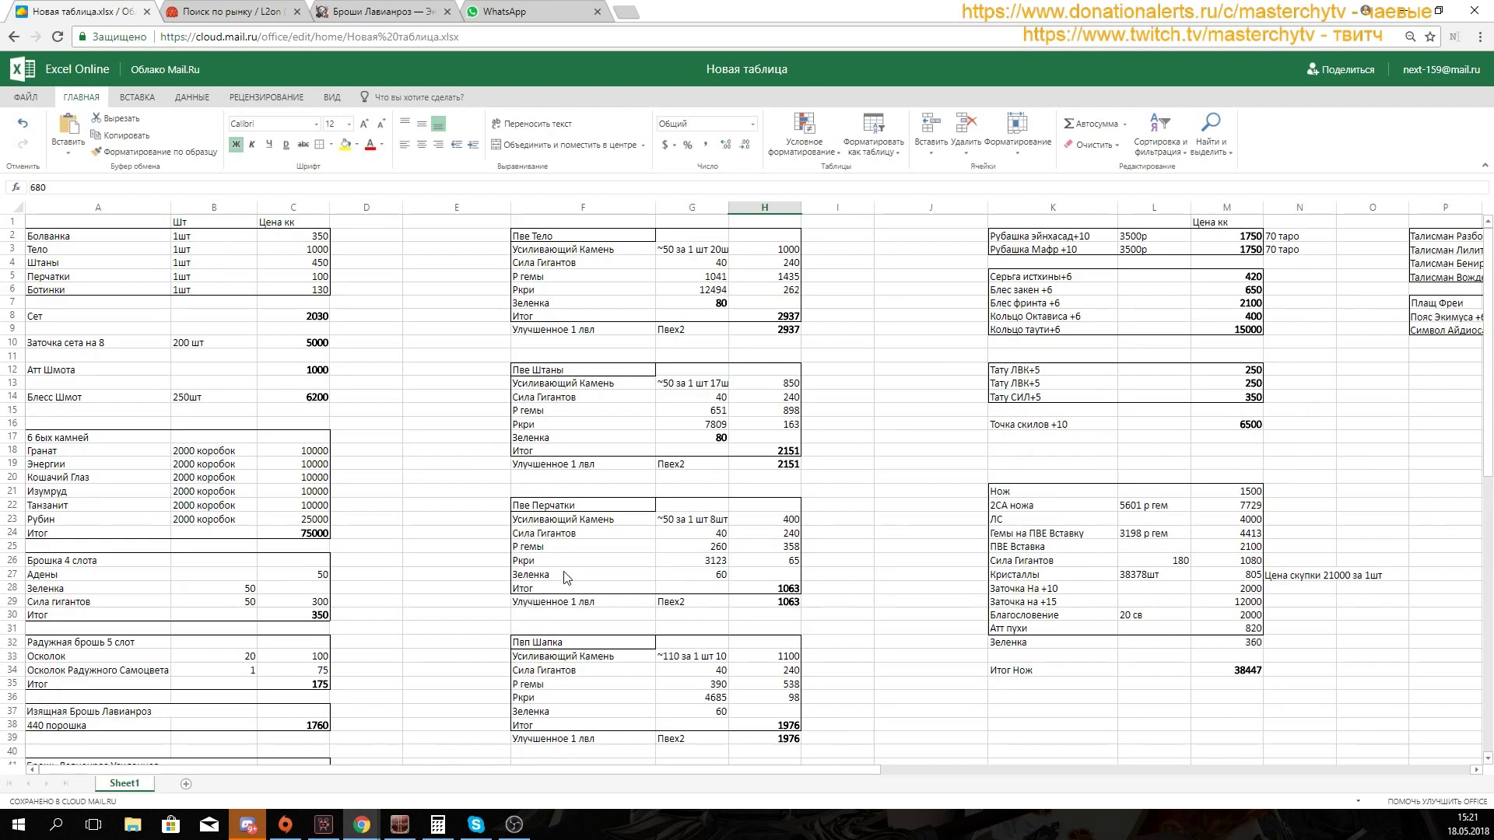
scroll(630, 468, "down", 2)
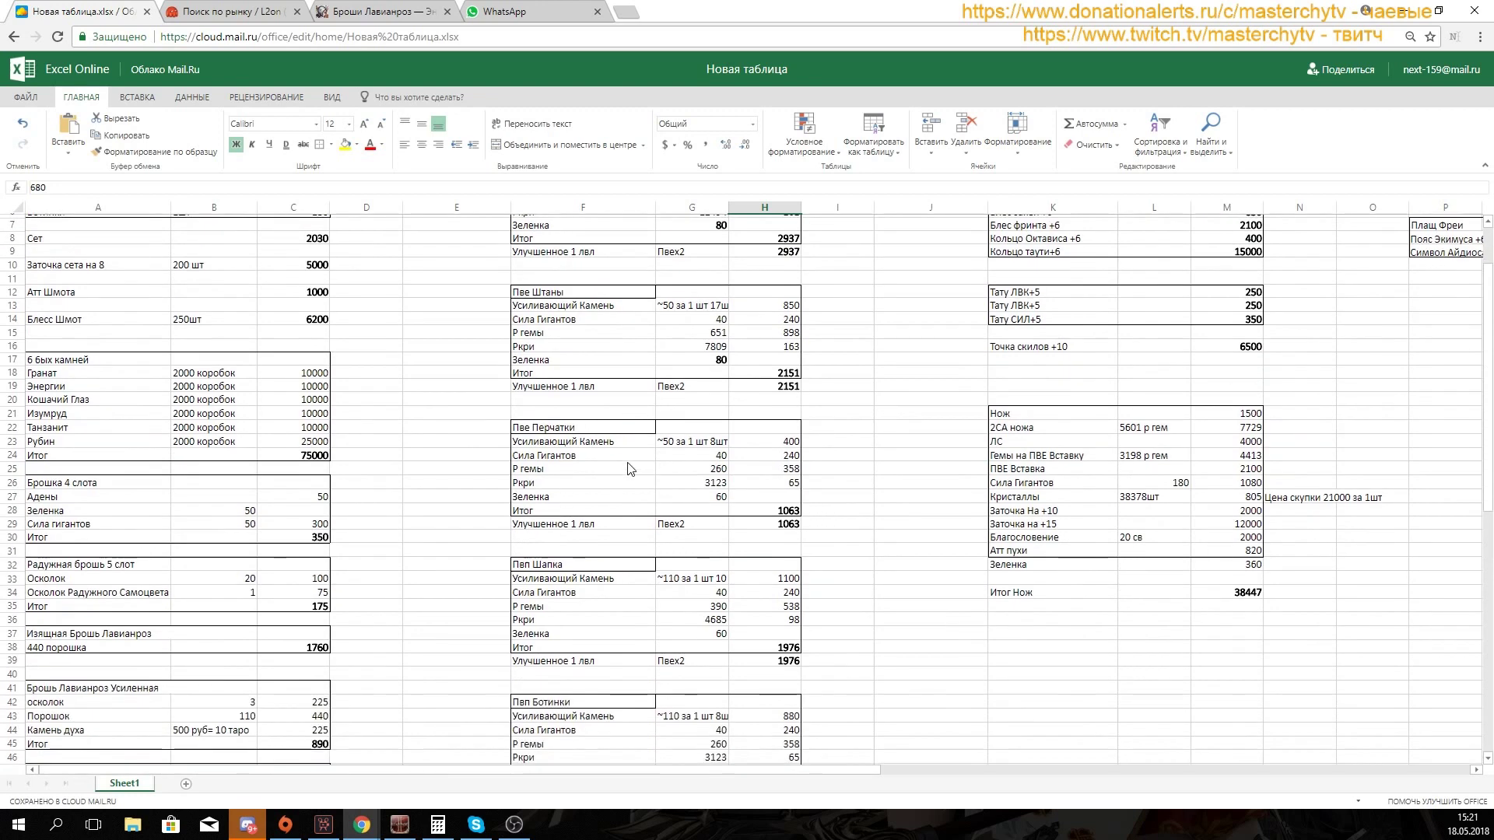
Step: Highlight the armour set table in A1:C8 and inspect the formula behind the Сет total
scroll(299, 473, "up", 2)
left_click(17, 222)
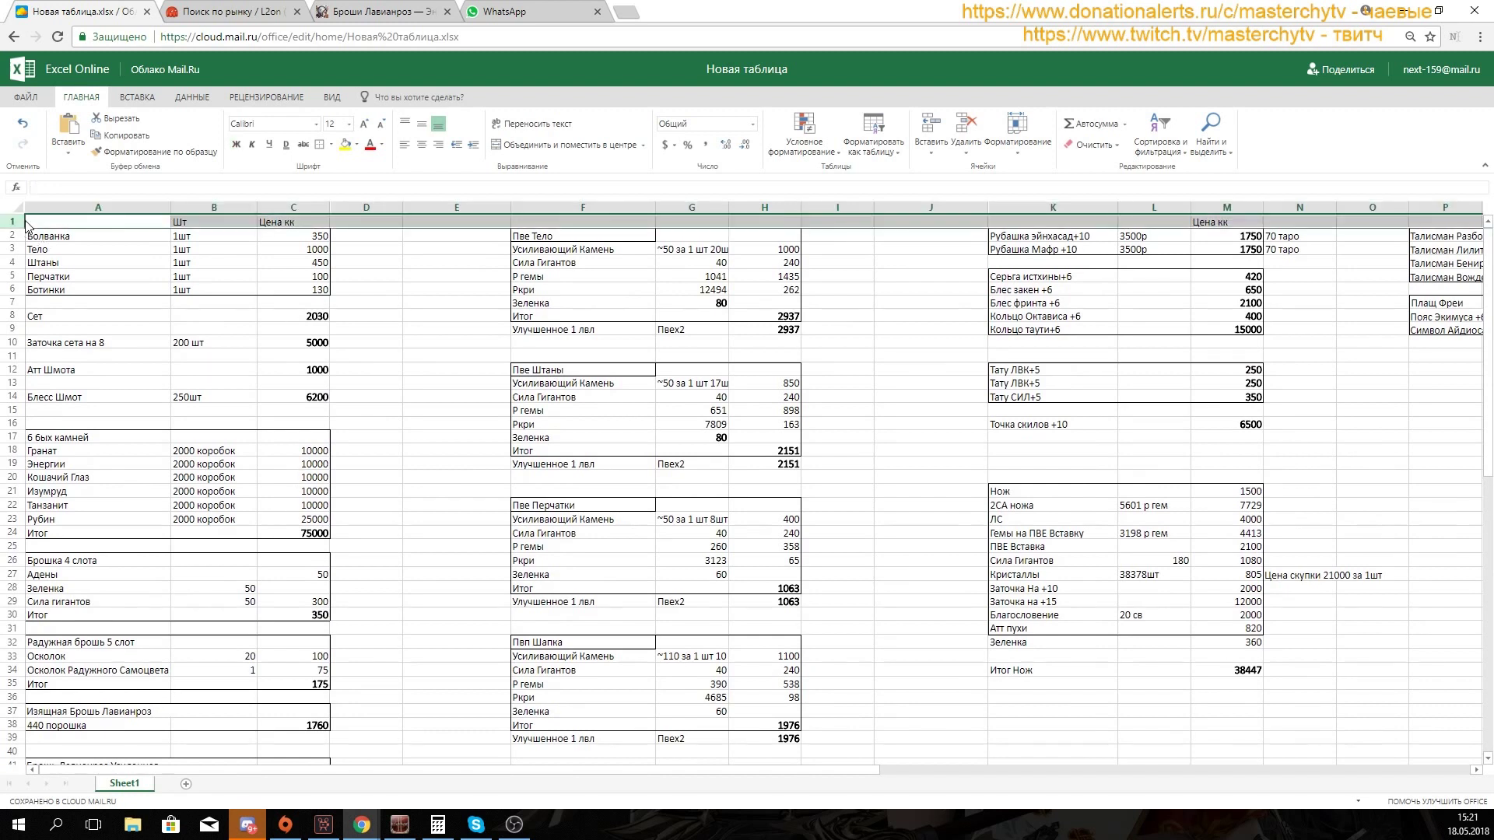
left_click(39, 225)
left_click_drag(65, 226, 327, 319)
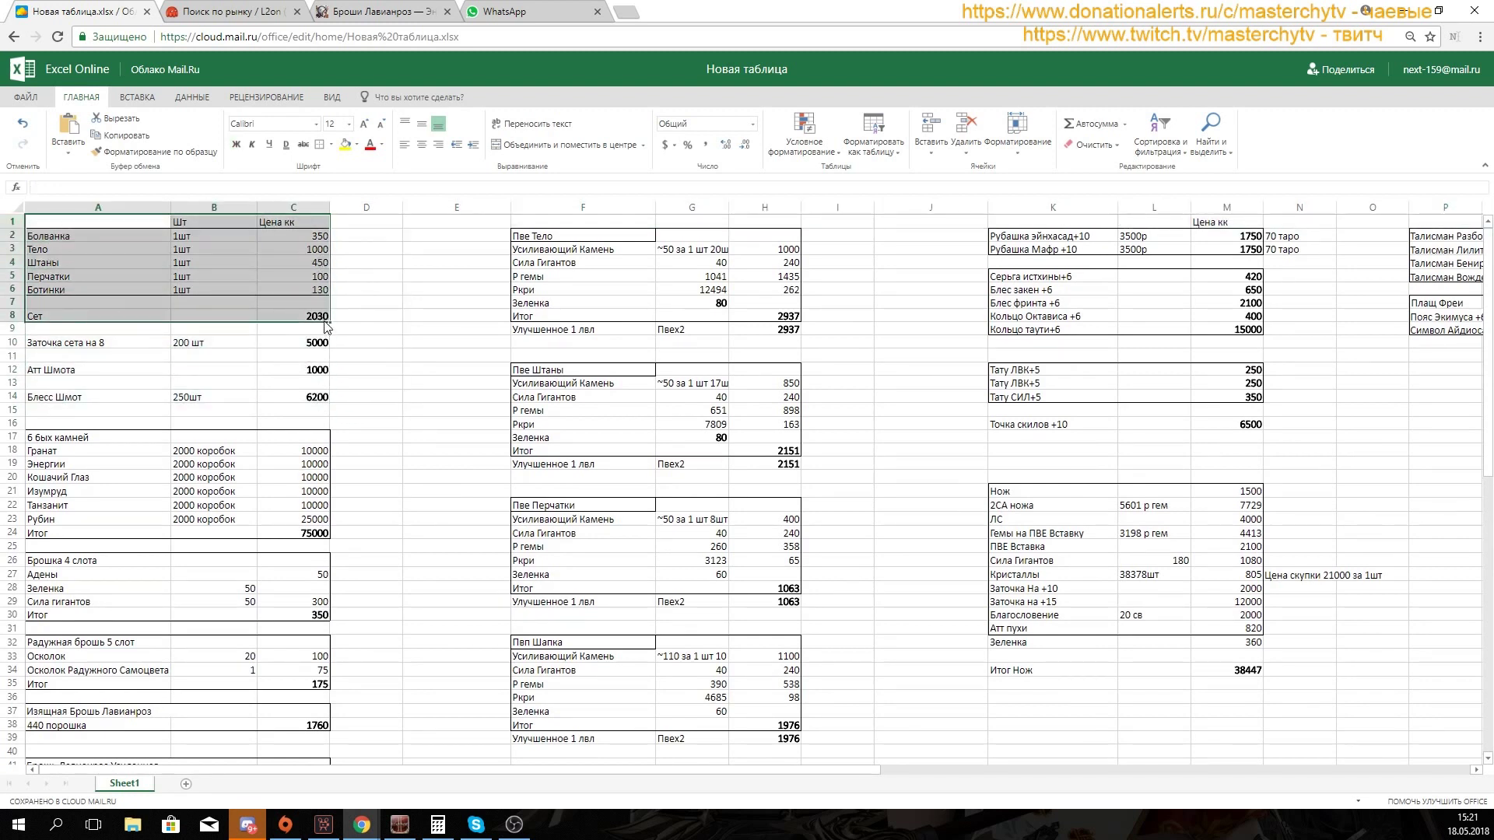
left_click(309, 319)
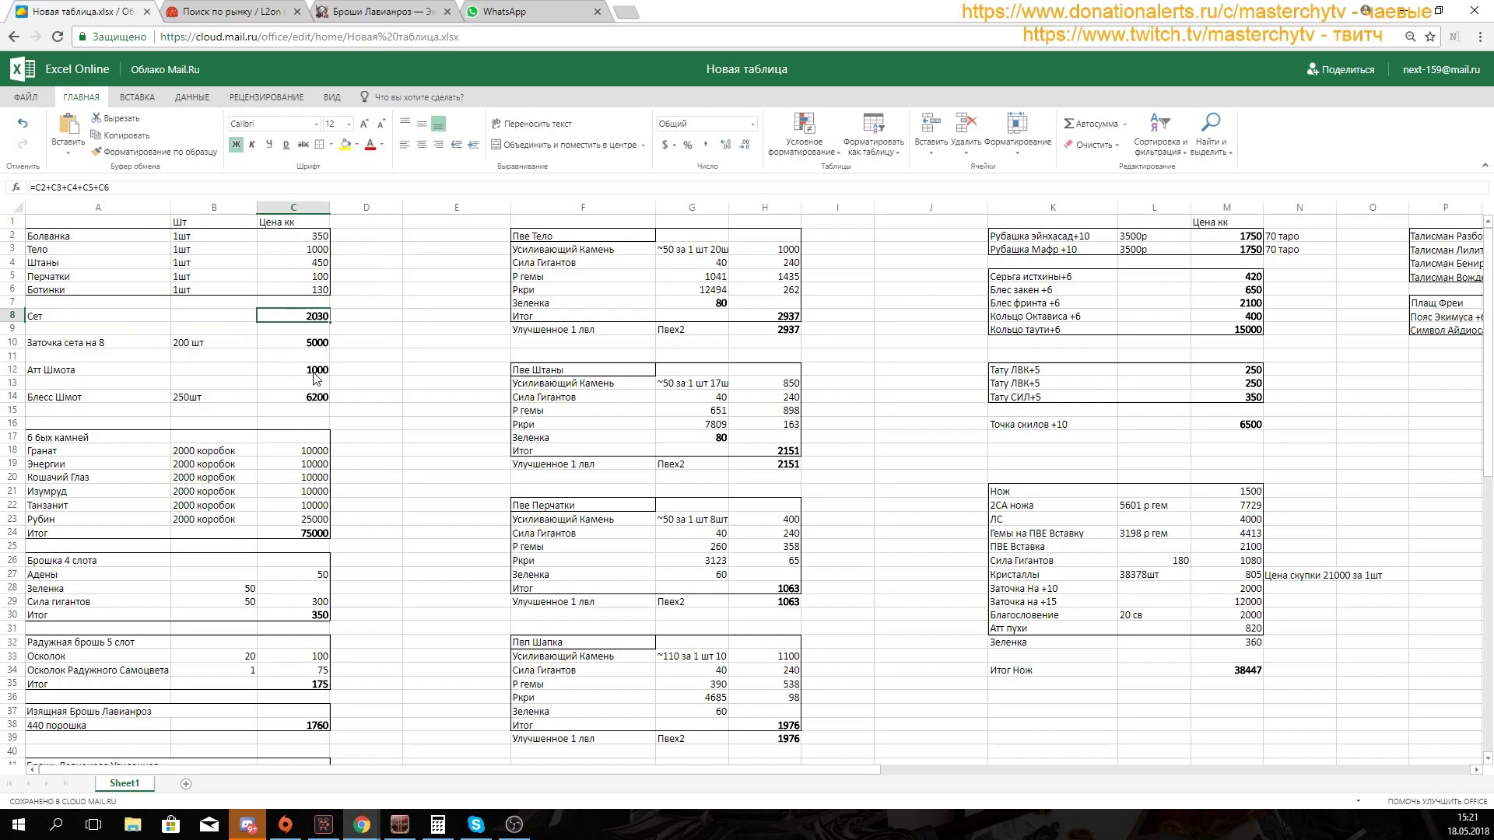
Step: Review the 6 бых камней block, checking its Итог cell and the box quantities for each stone in B18:B23
scroll(288, 381, "down", 2)
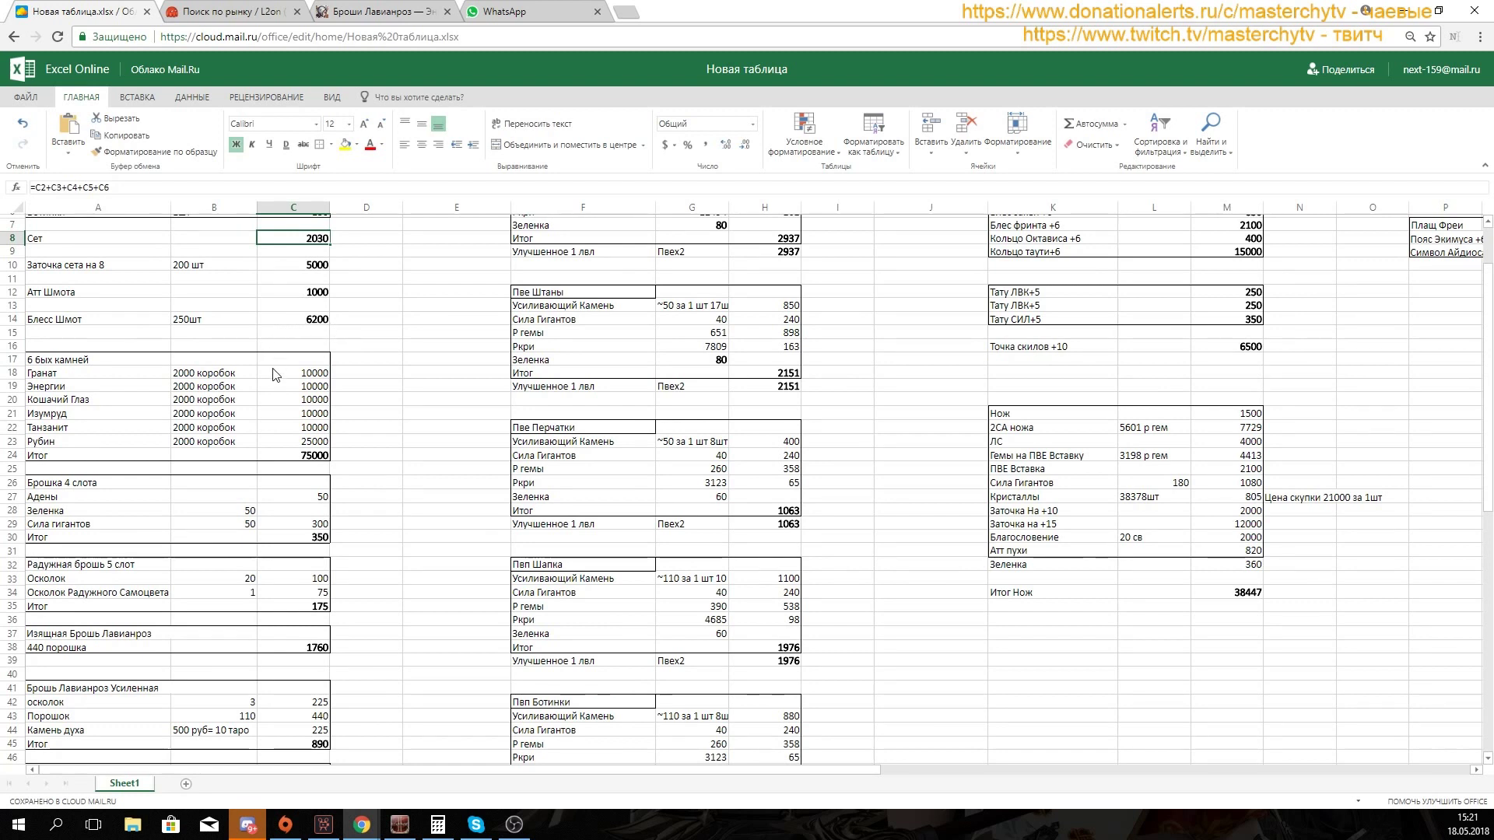
scroll(200, 347, "down", 2)
left_click(51, 281)
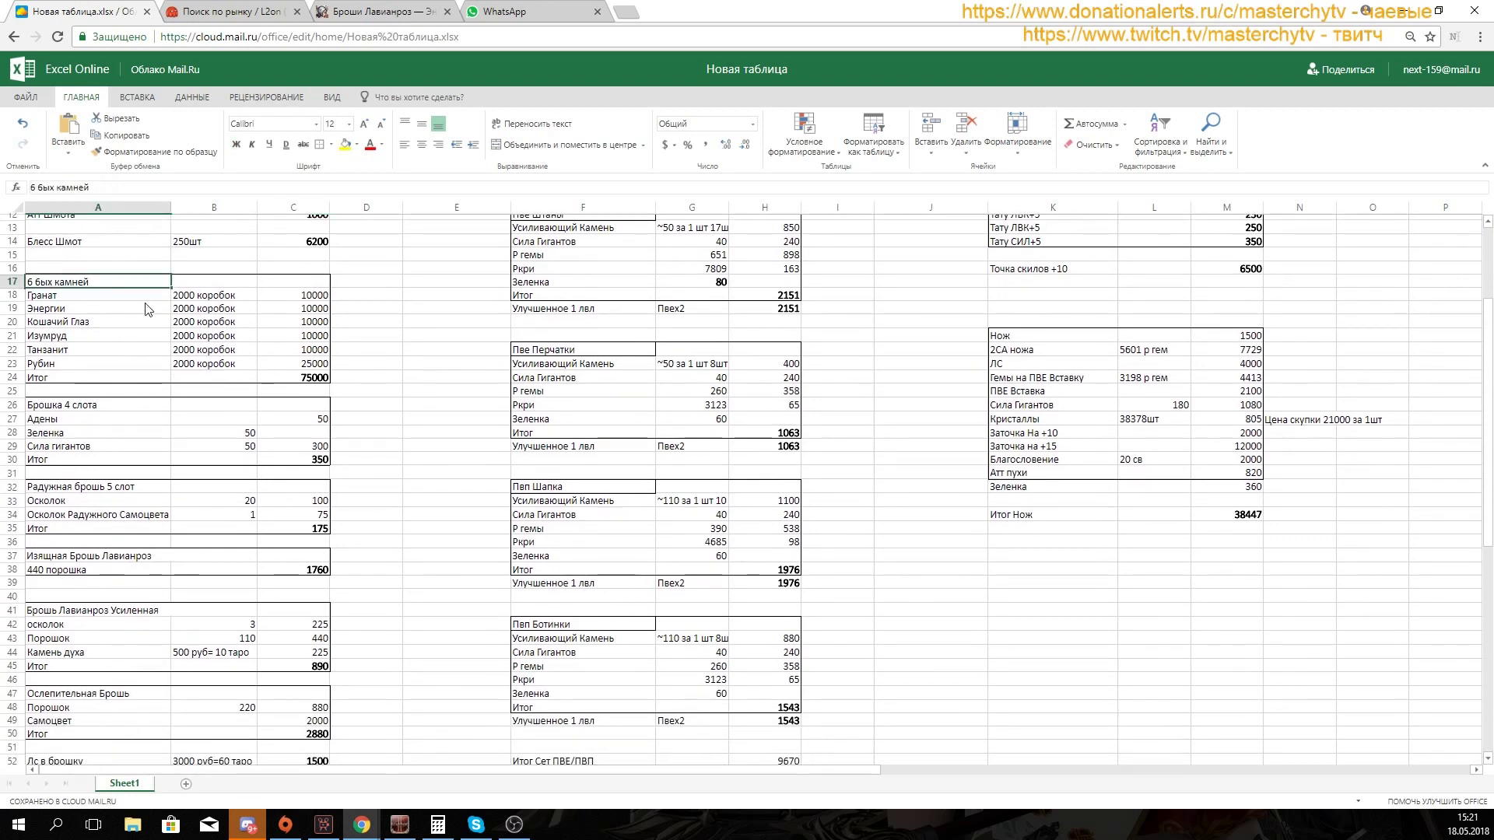
left_click_drag(76, 287, 290, 379)
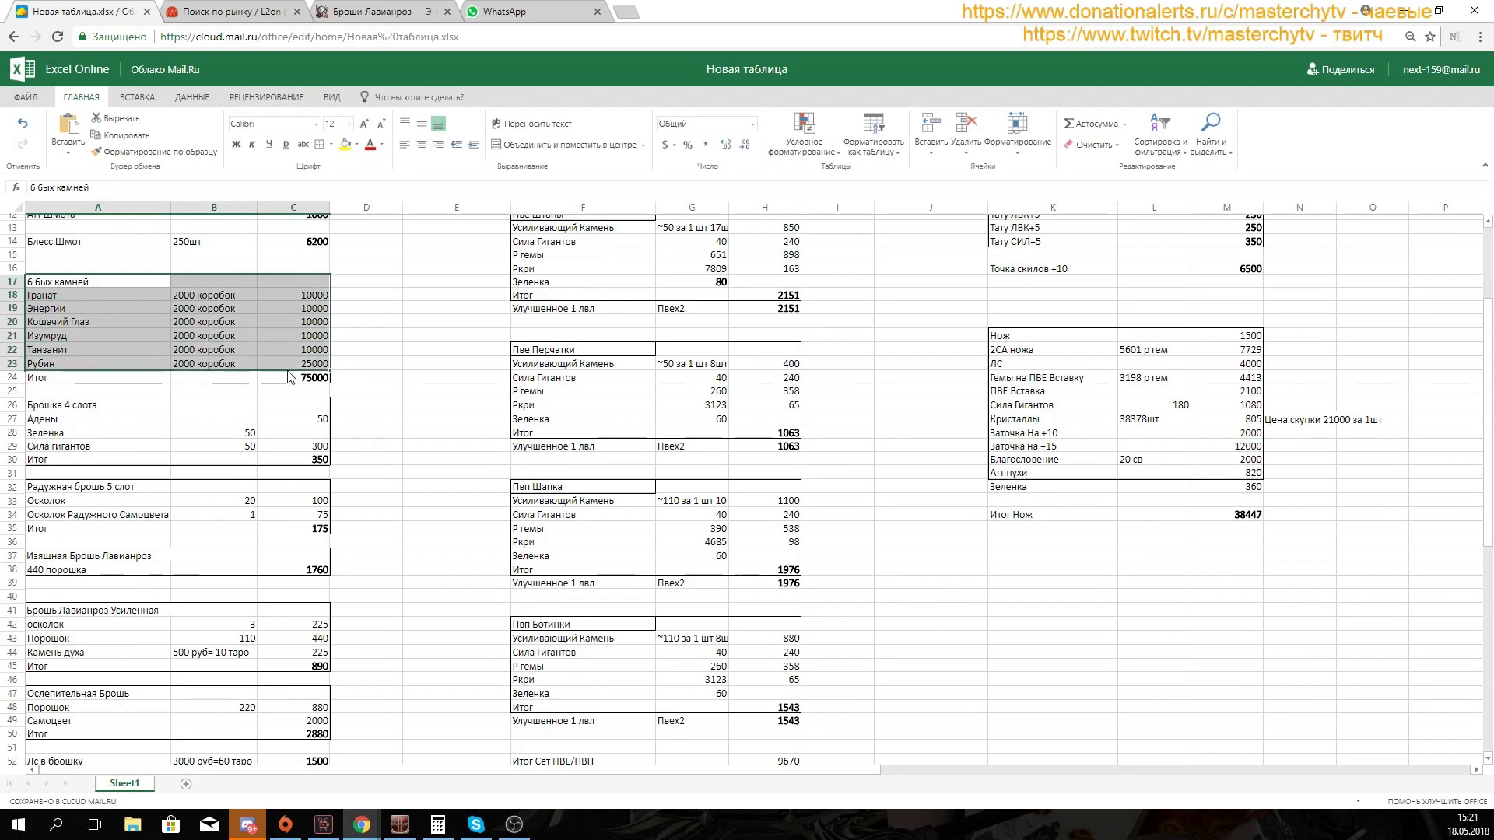
left_click(315, 379)
left_click_drag(224, 298, 211, 368)
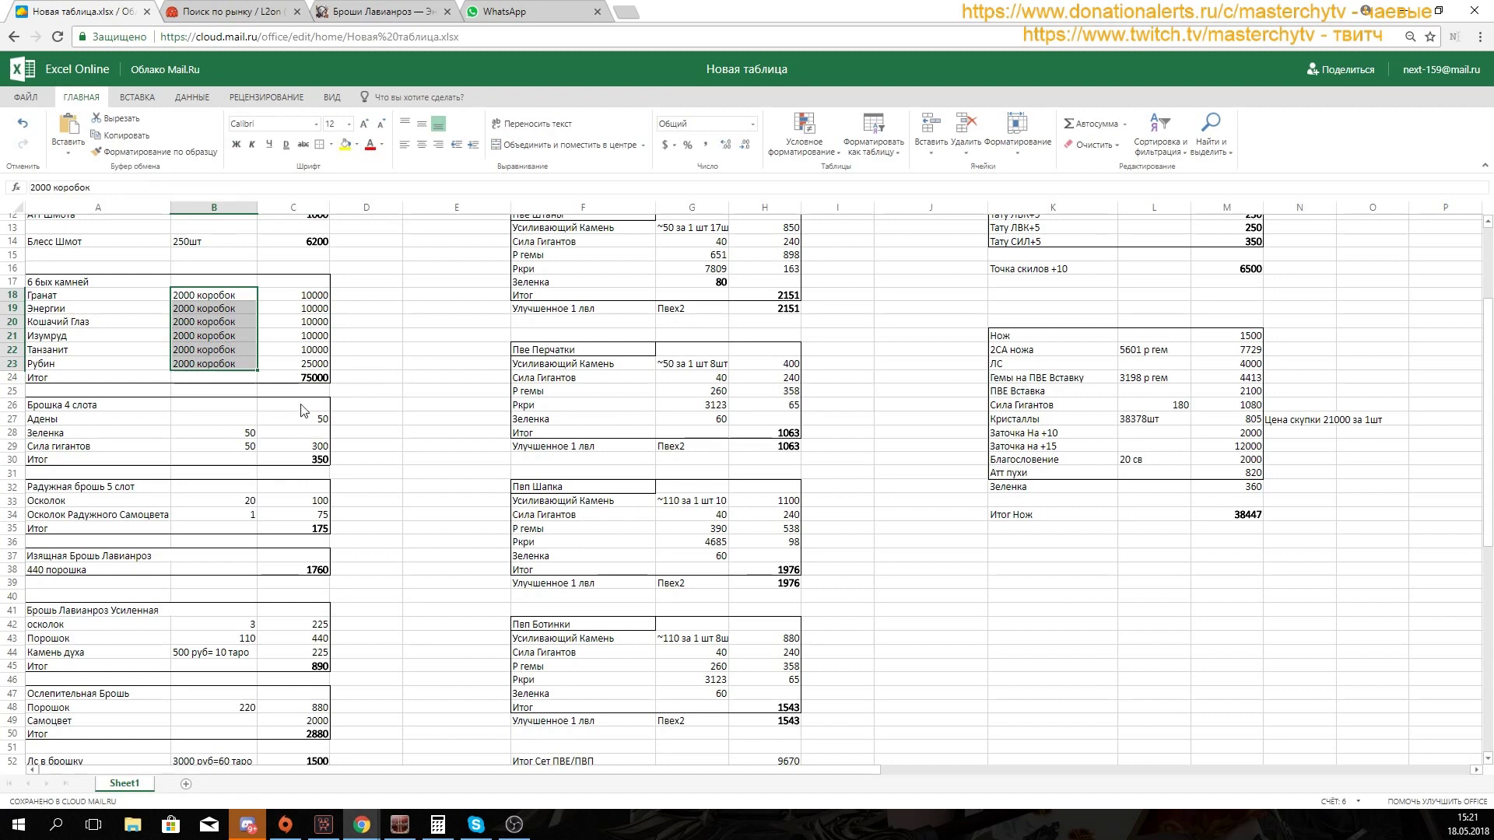
Step: Highlight all the brooch cost blocks from Брошка 4 слота through Ослепительная Брошь in A26:C50 for review
scroll(290, 416, "down", 4)
left_click(101, 251)
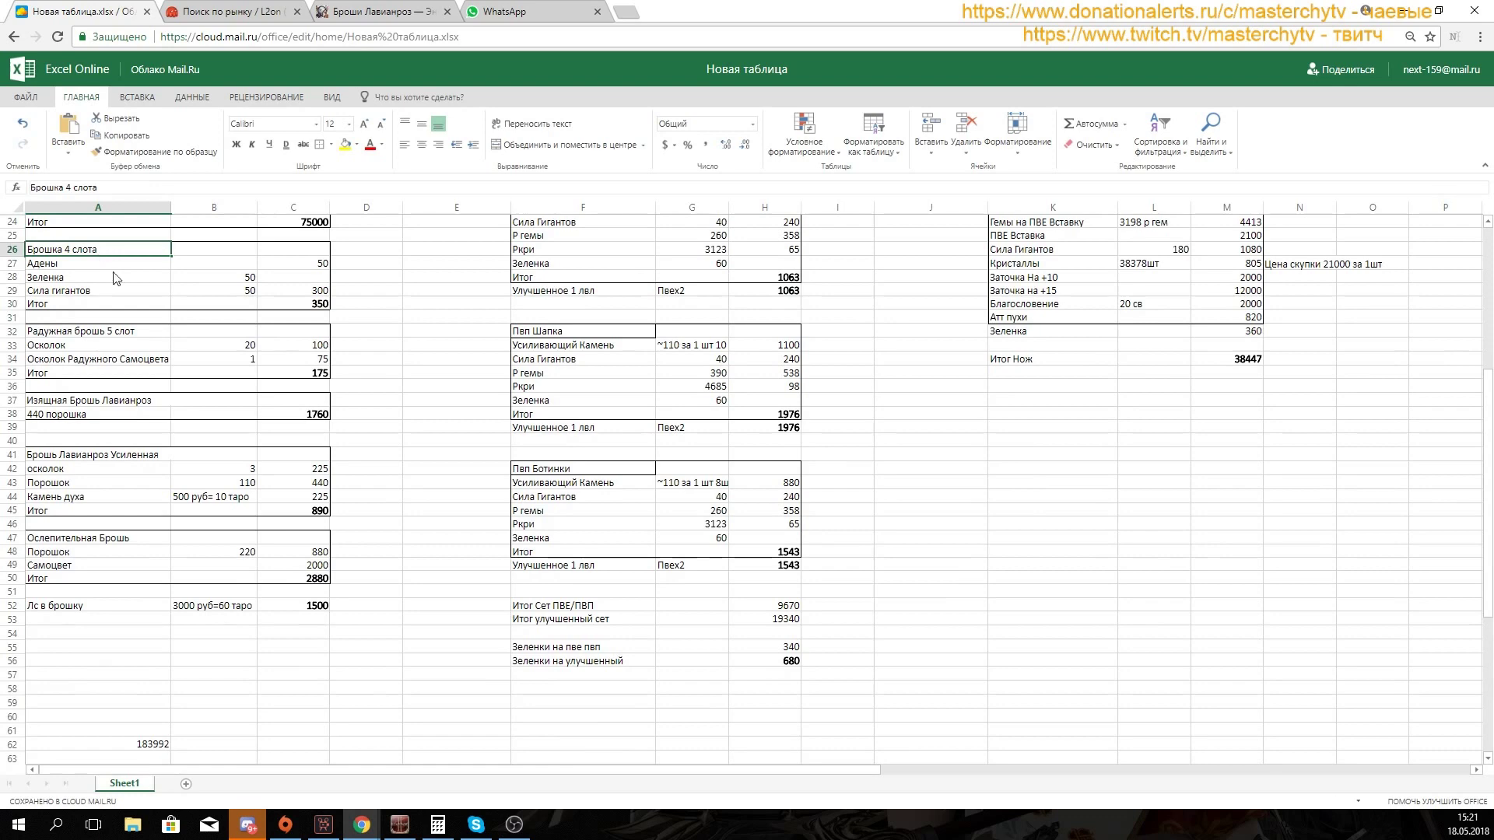
left_click_drag(84, 252, 311, 579)
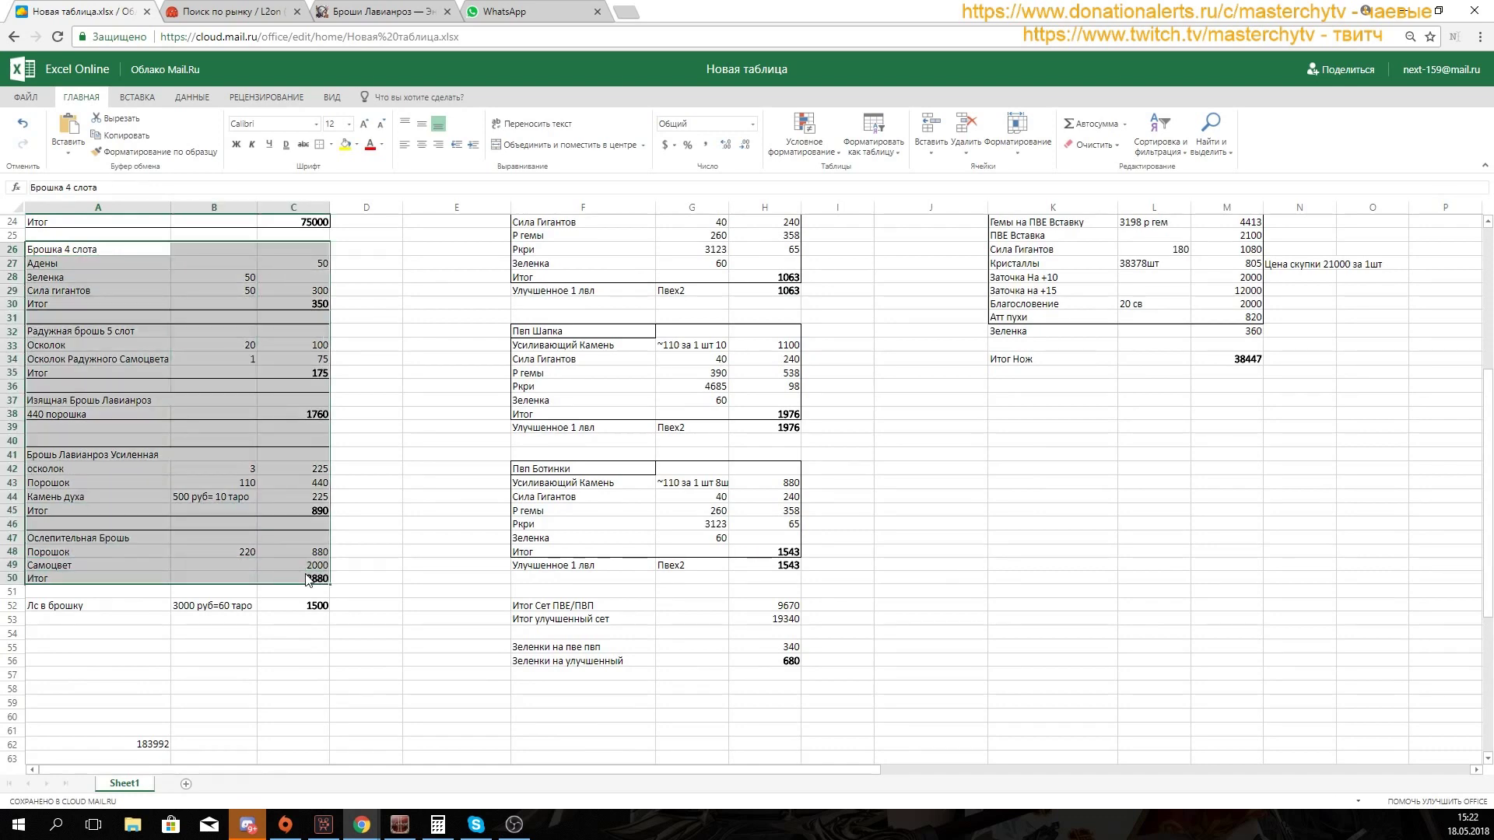
Step: Highlight the Пве Тело block in F2:H8 and check its Сила Гигантов row and quantity
scroll(696, 615, "up", 8)
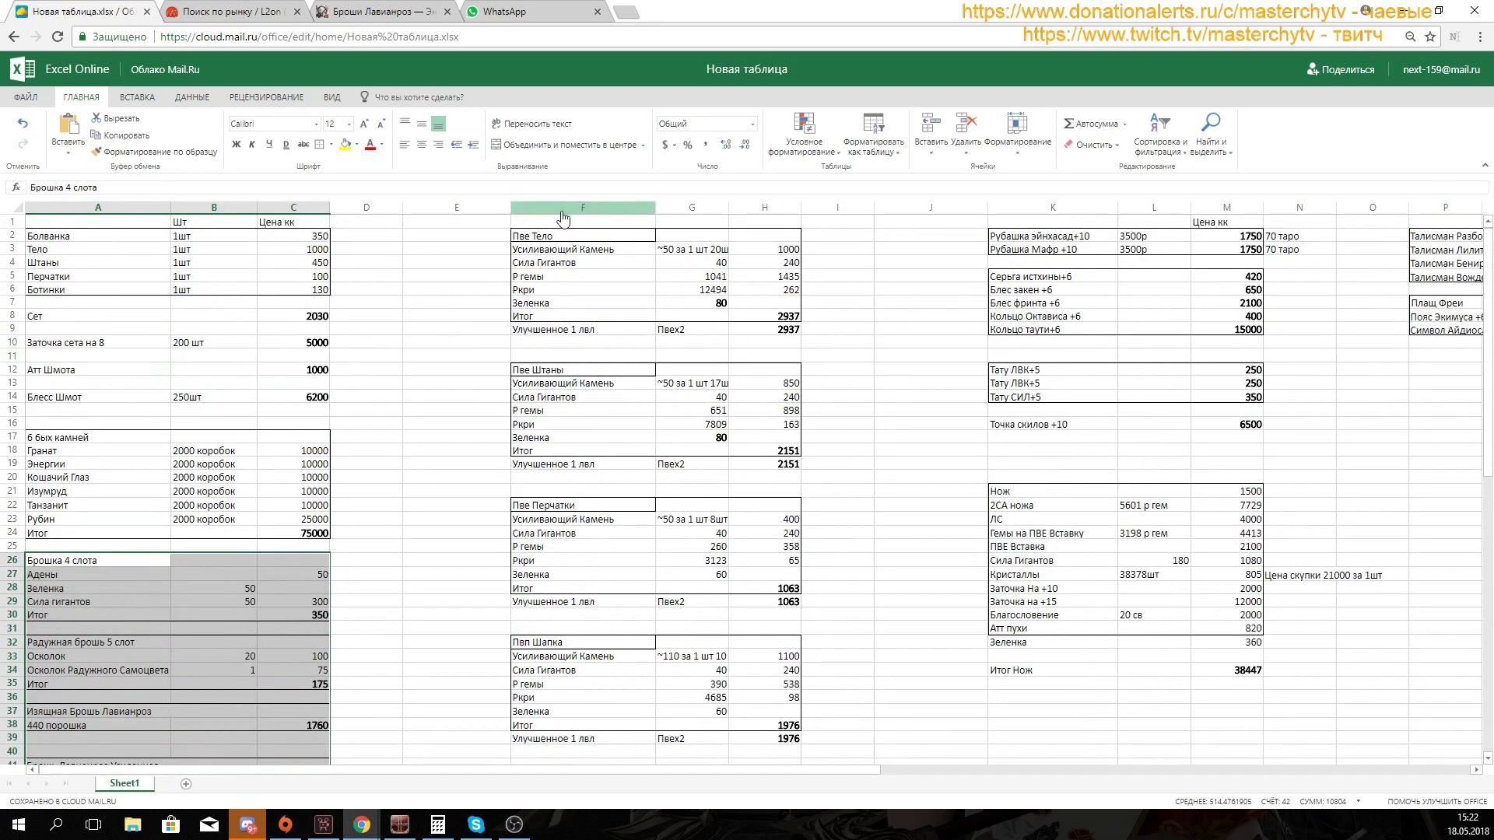
left_click_drag(550, 236, 791, 322)
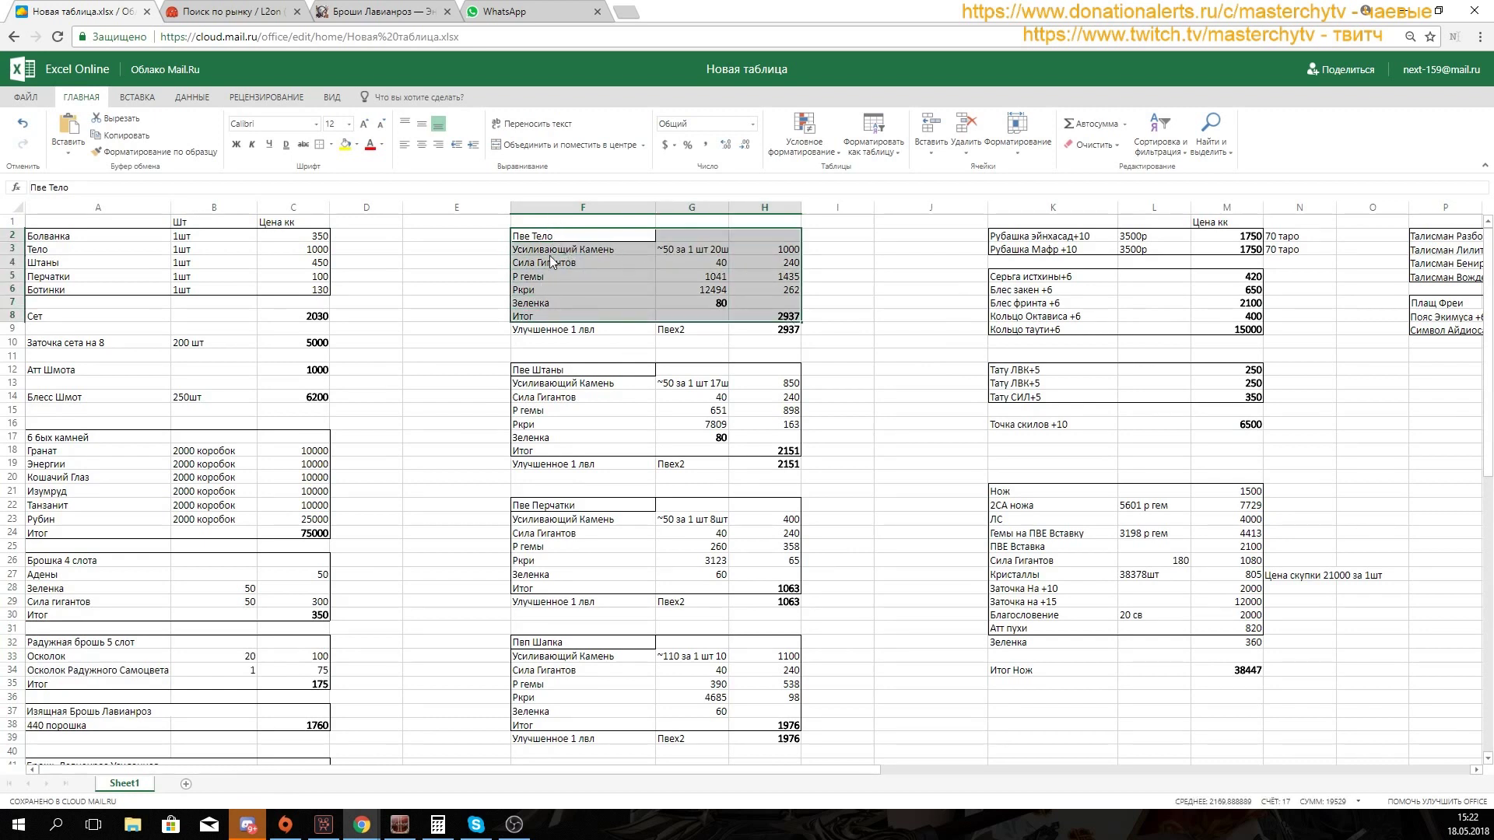
left_click(658, 315)
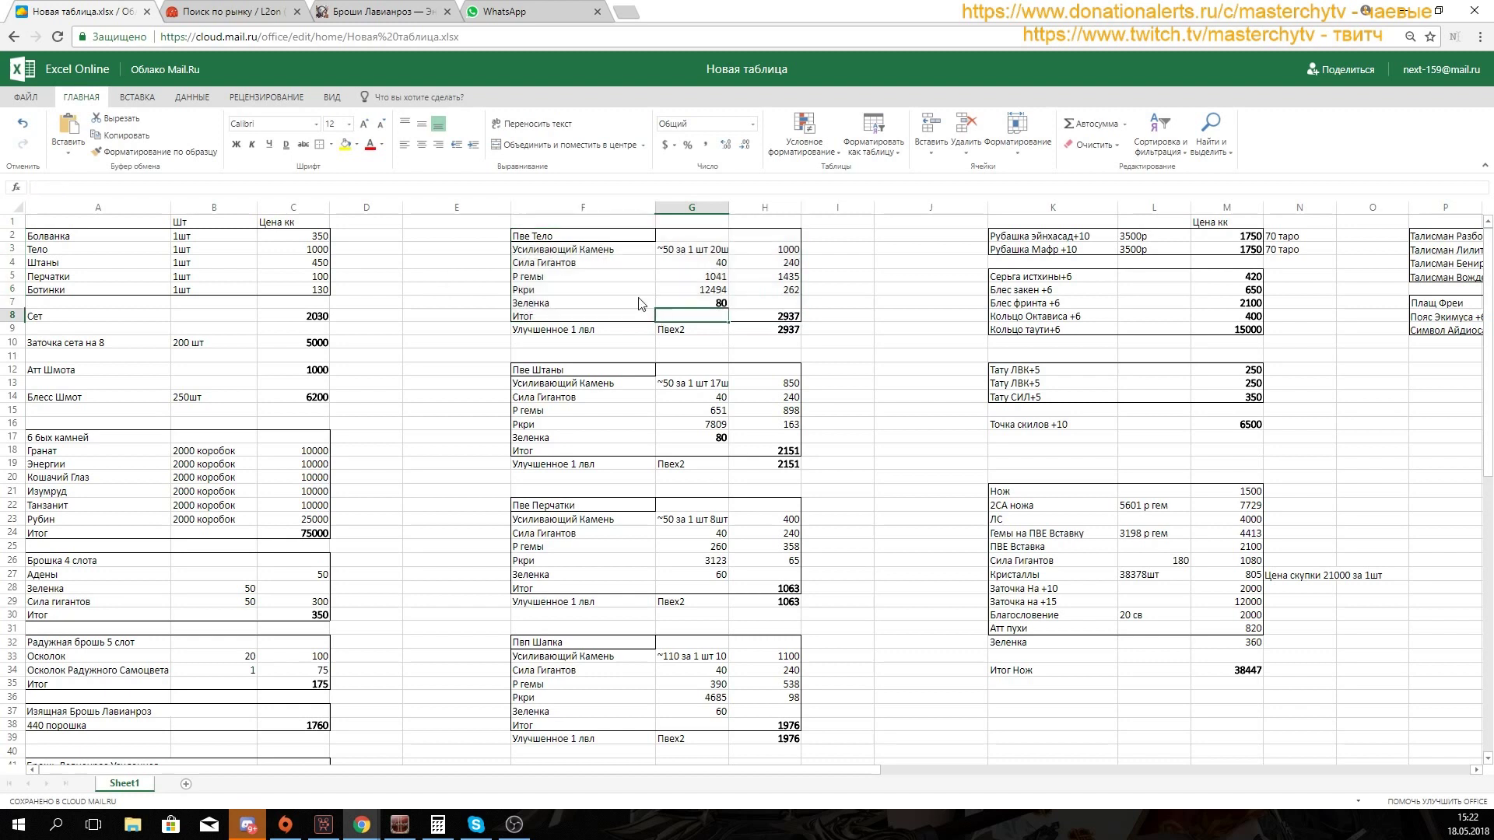
left_click(562, 264)
left_click(575, 293)
left_click(592, 267)
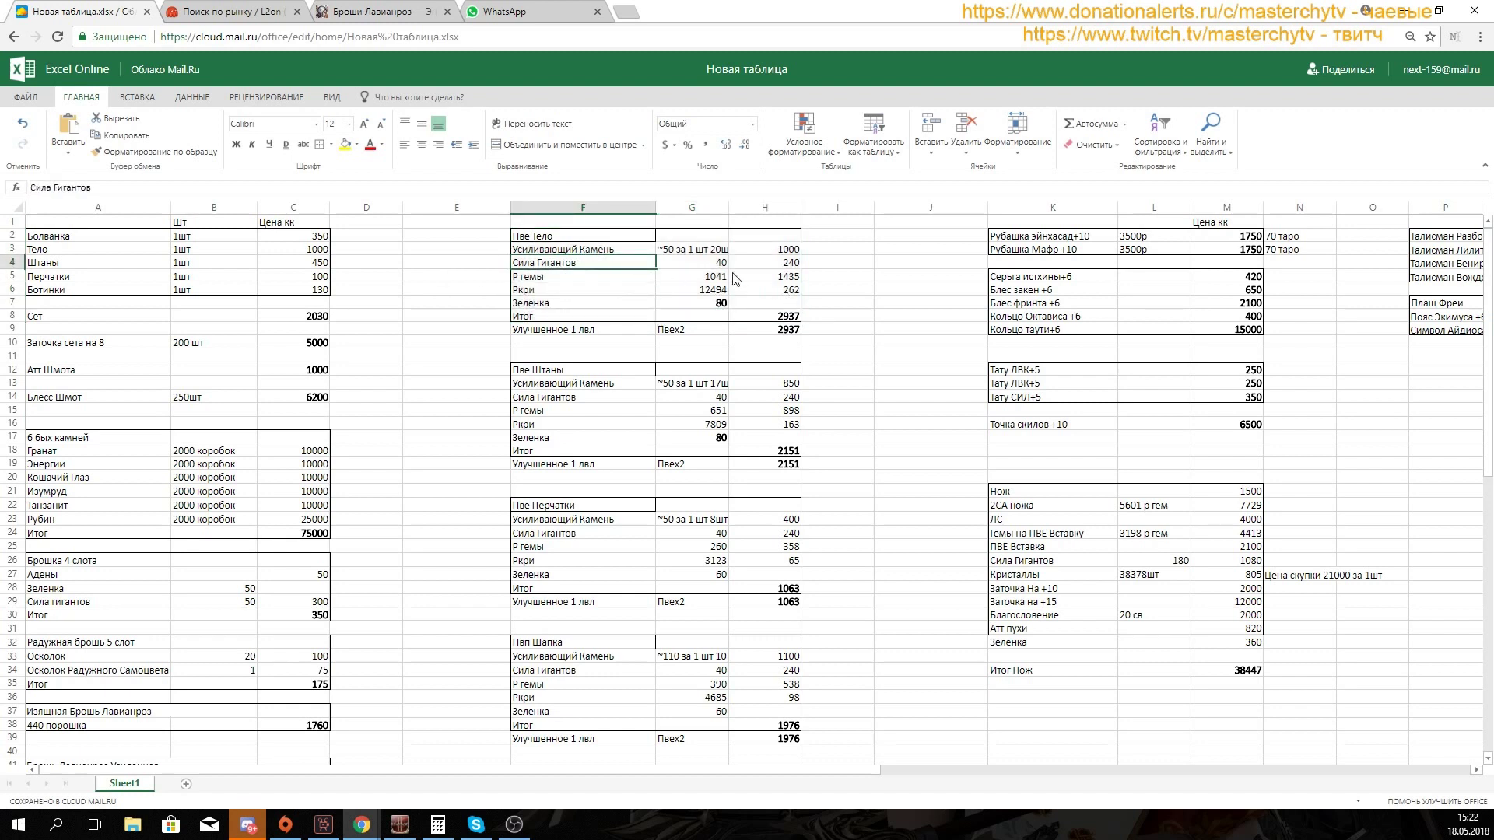
left_click(710, 270)
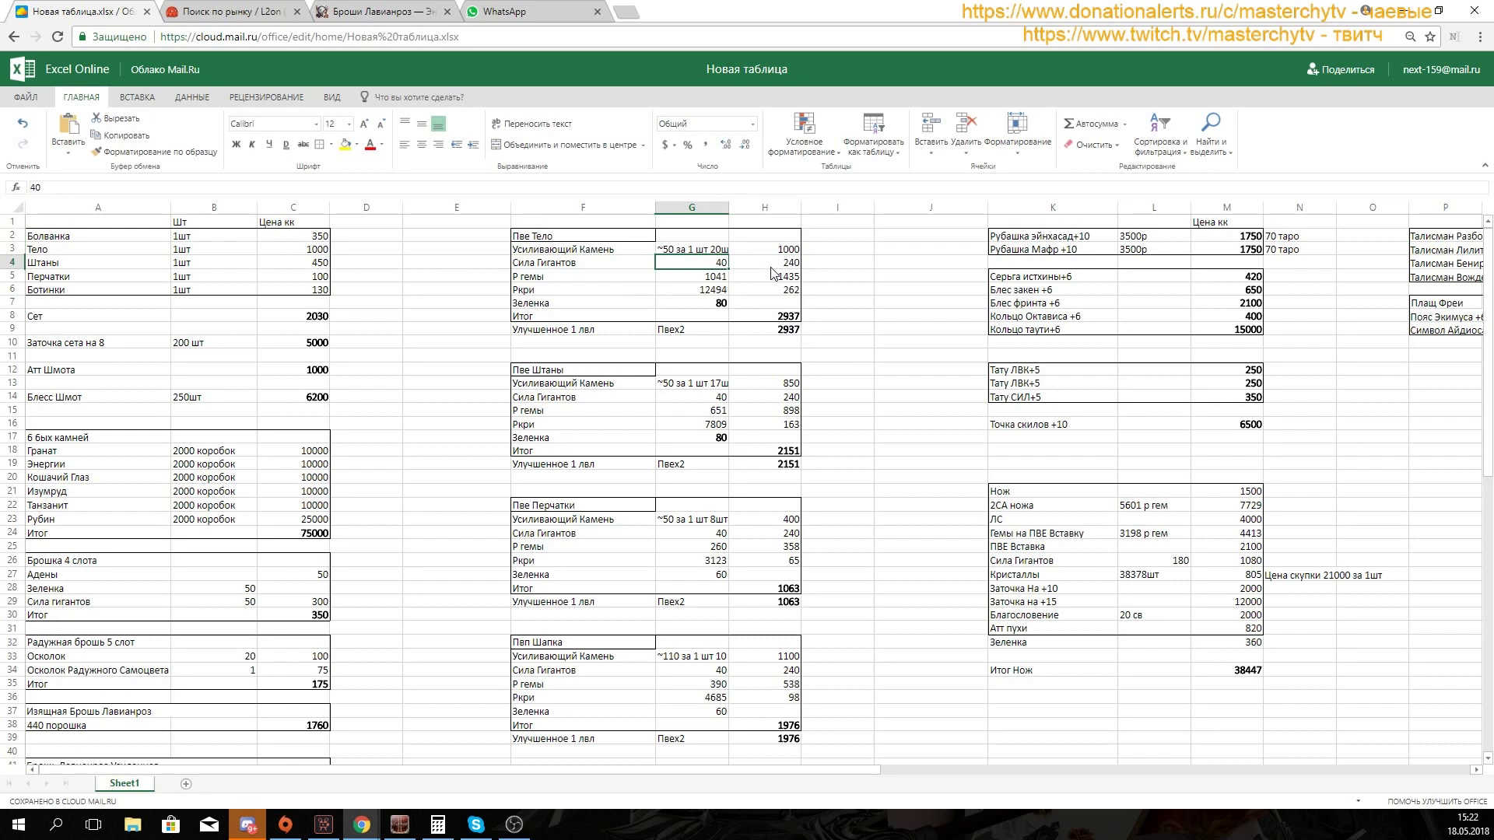
Step: Check the quantities of Р гемы, Ркри and Зеленка in the Пве Тело block
left_click(725, 278)
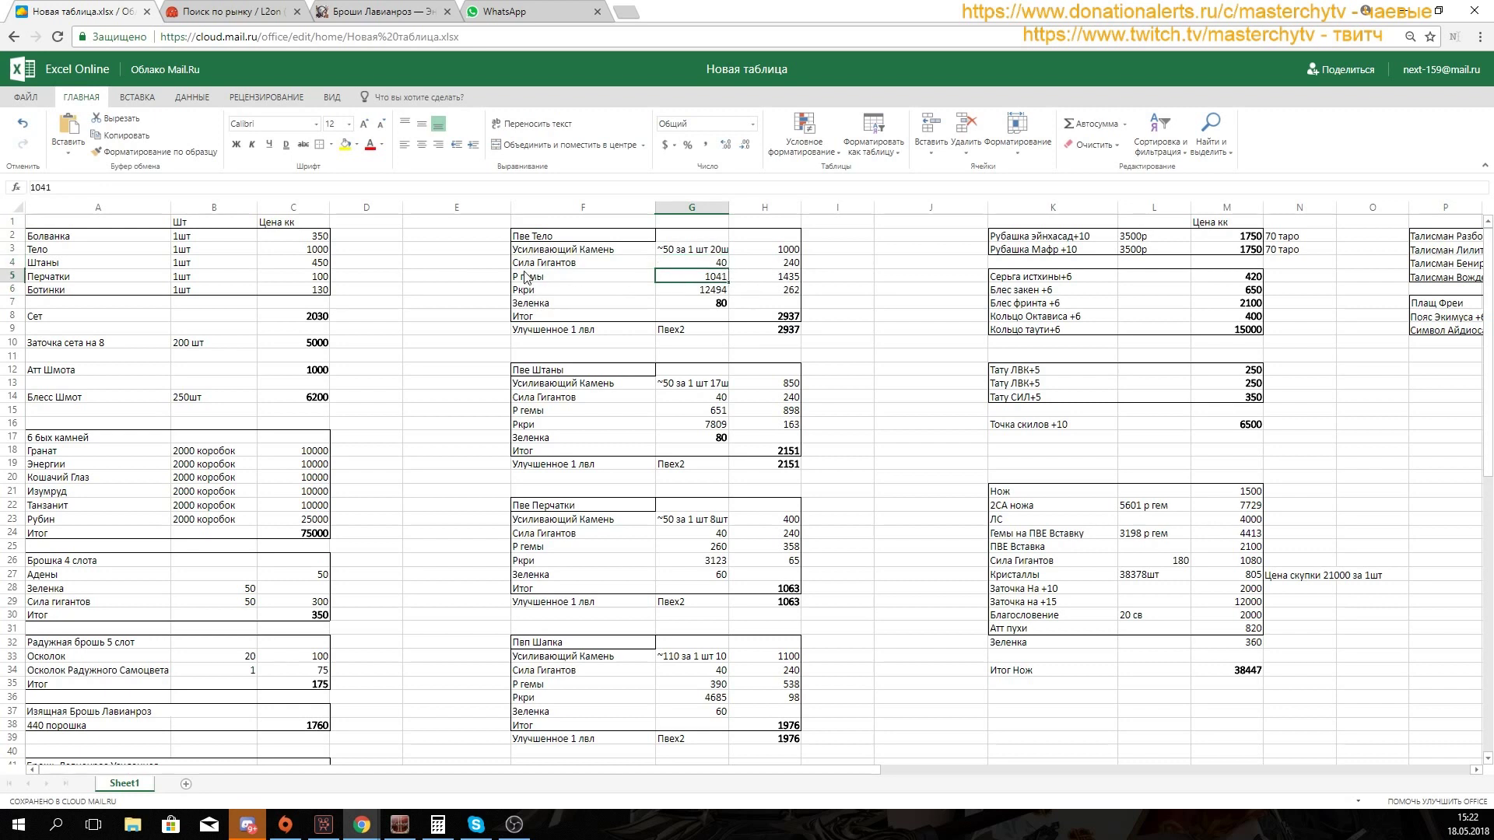
left_click(696, 305)
left_click(684, 289)
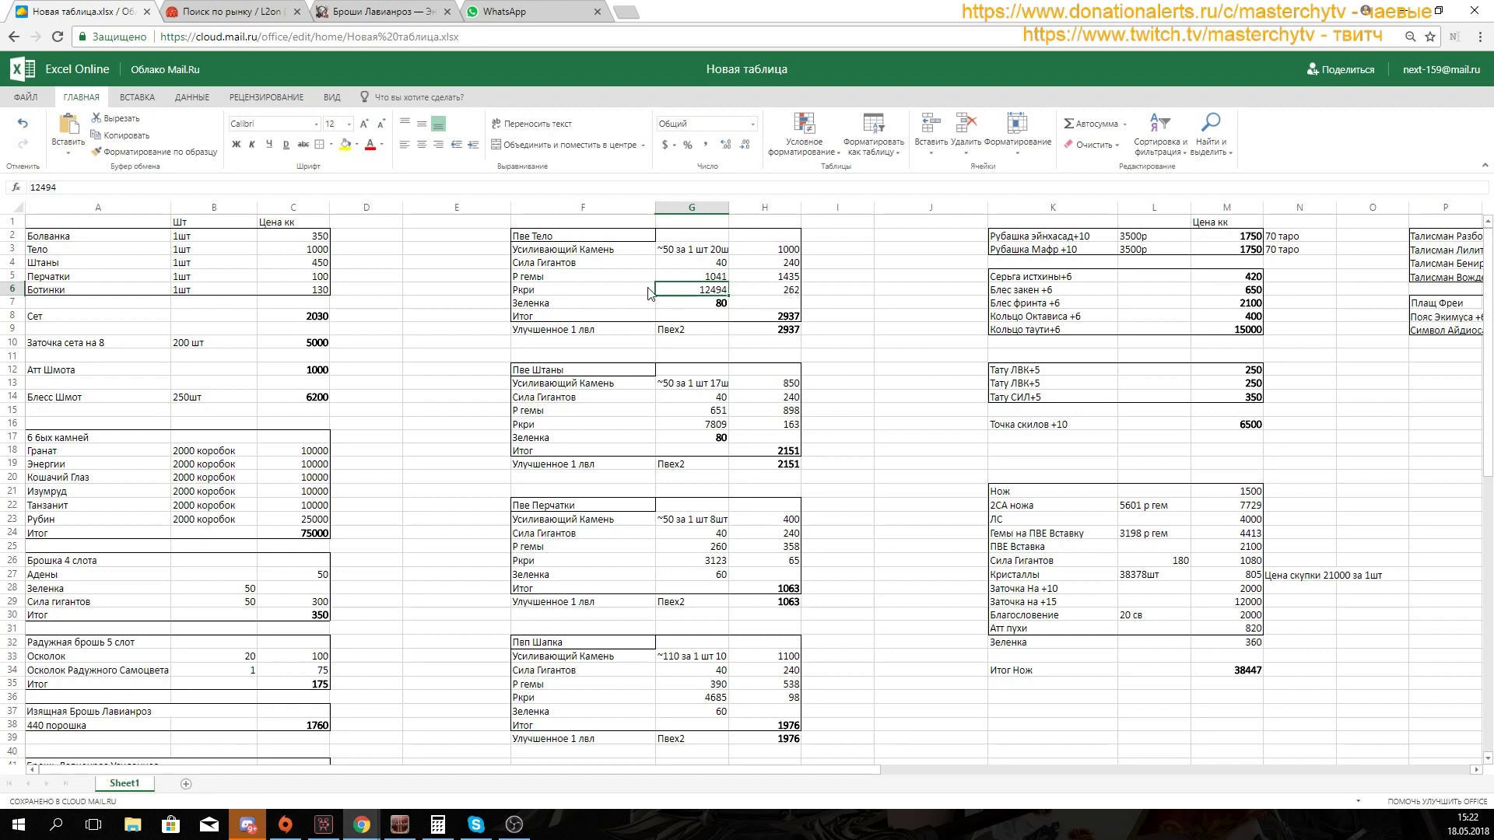
left_click(683, 304)
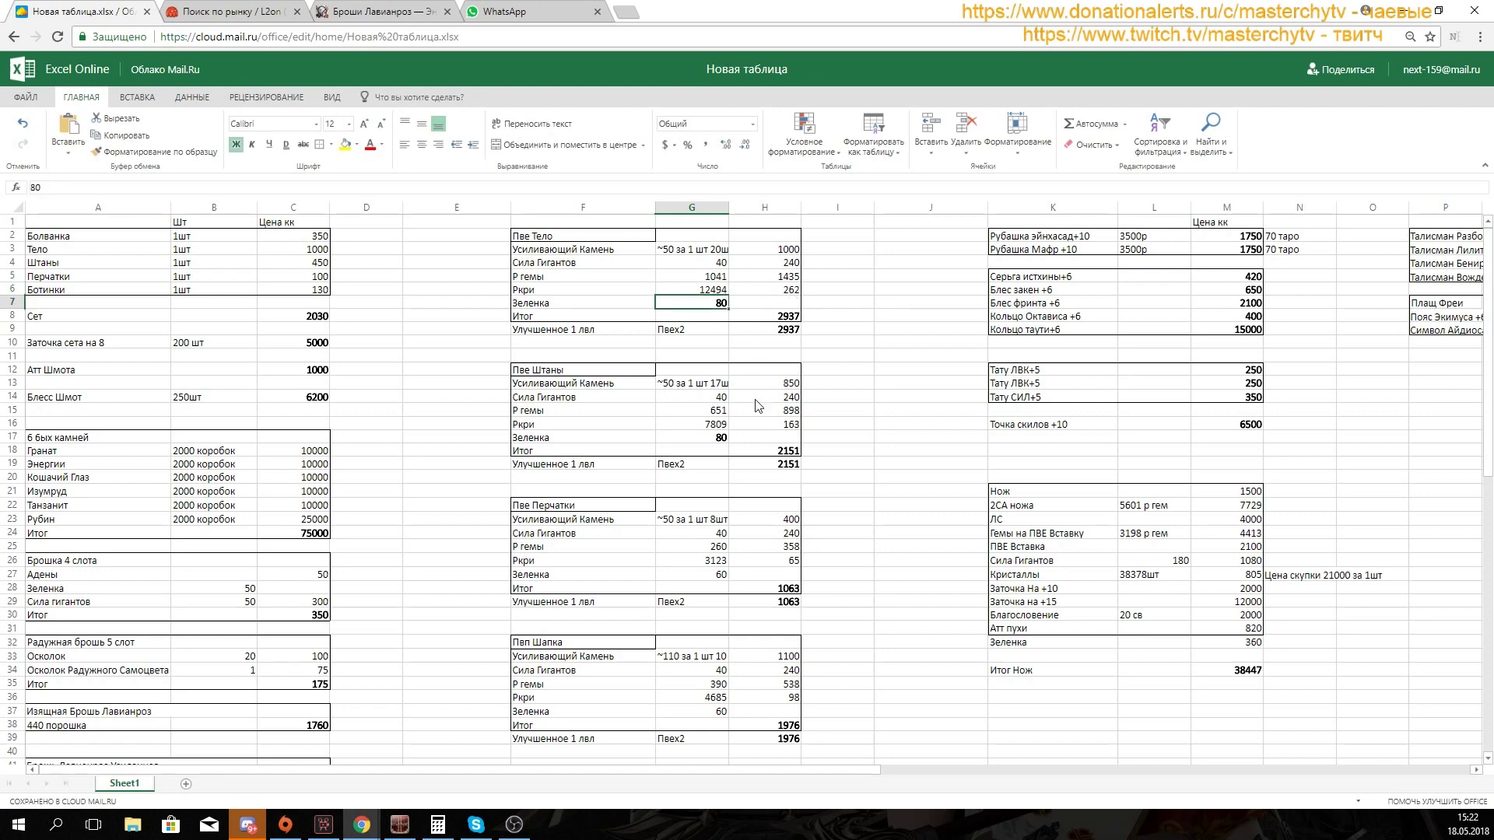
Step: Check the Нож and 2СА ножа entries in the weapon cost block in column K
scroll(841, 389, "down", 7)
scroll(999, 476, "up", 3)
scroll(999, 476, "up", 5)
left_click_drag(436, 776, 749, 774)
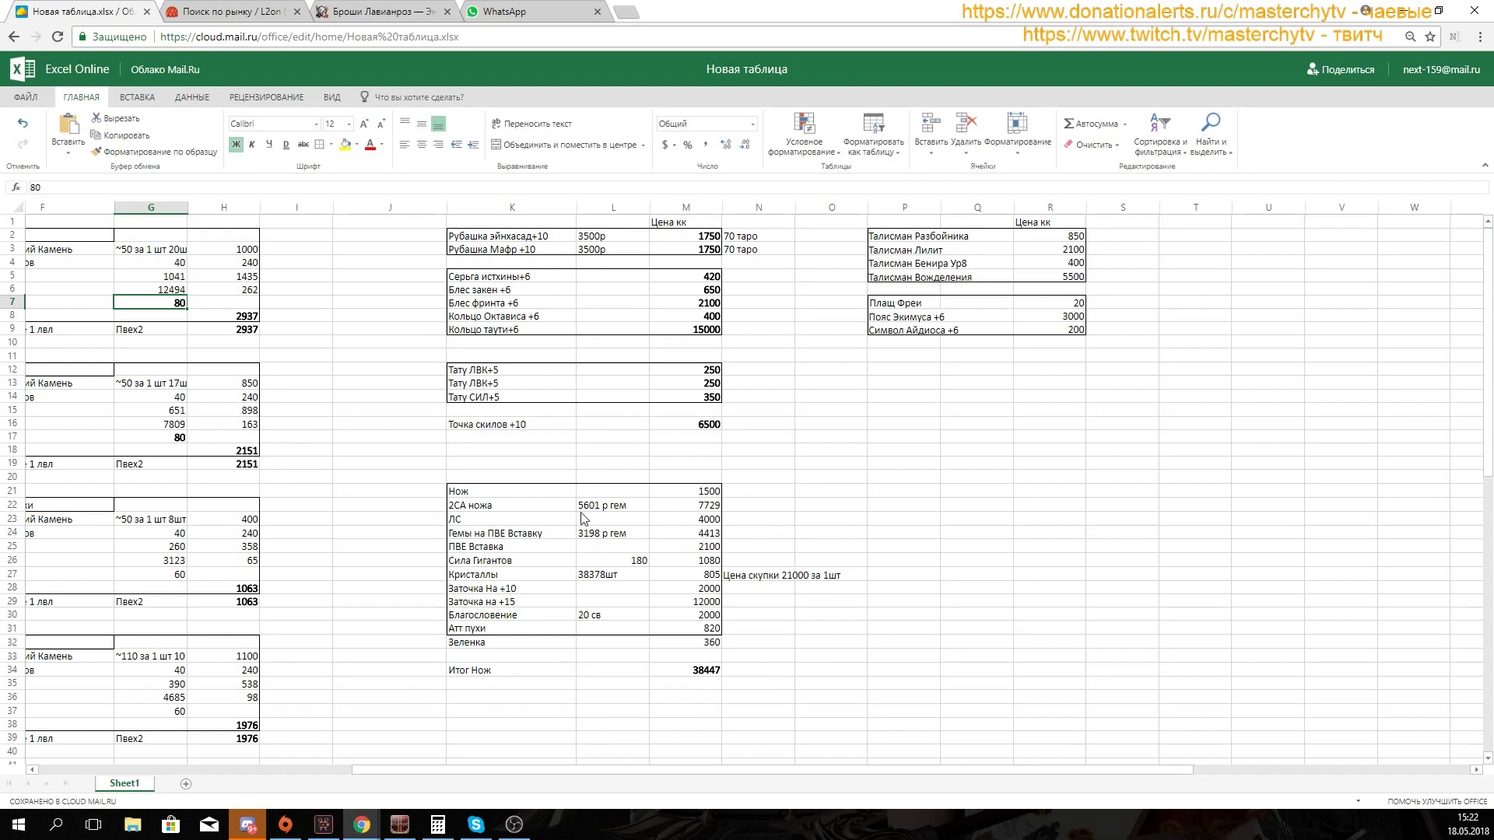
left_click(482, 508)
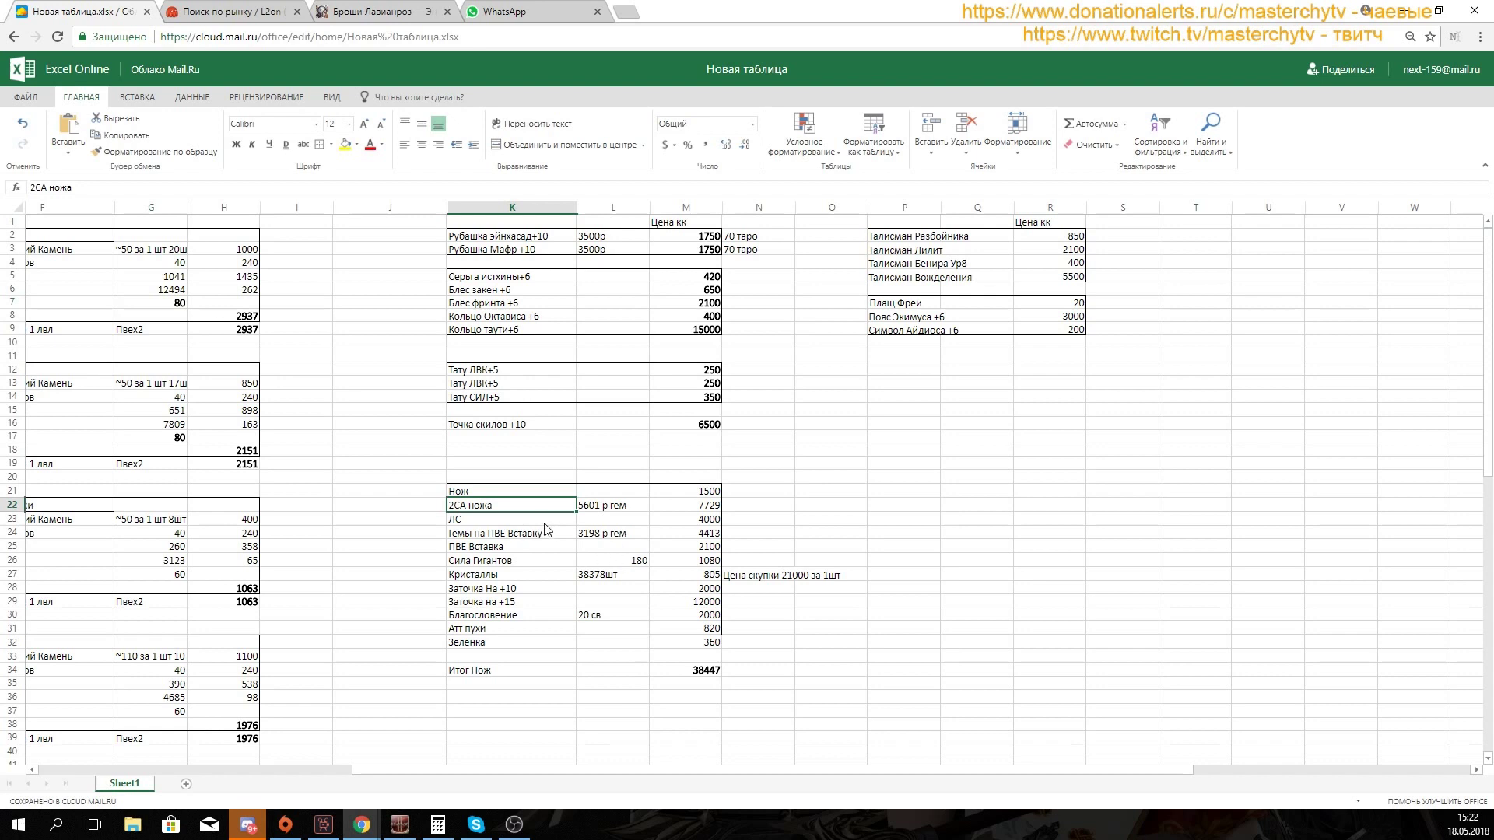
left_click(495, 493)
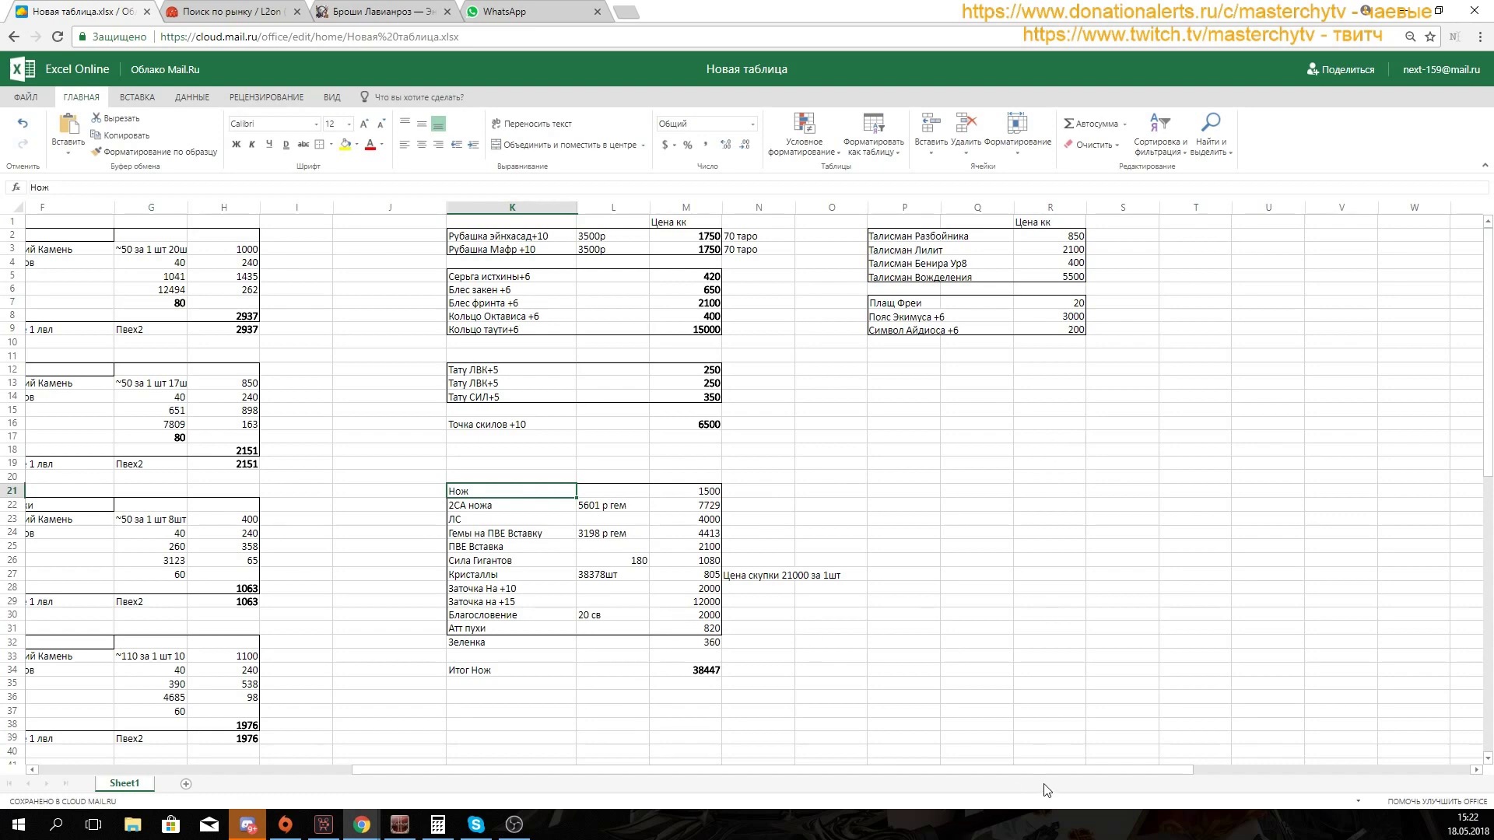
Step: Zoom the page out to 75% to view all the cost tables together, and return to 90%
left_click_drag(1035, 771, 577, 770)
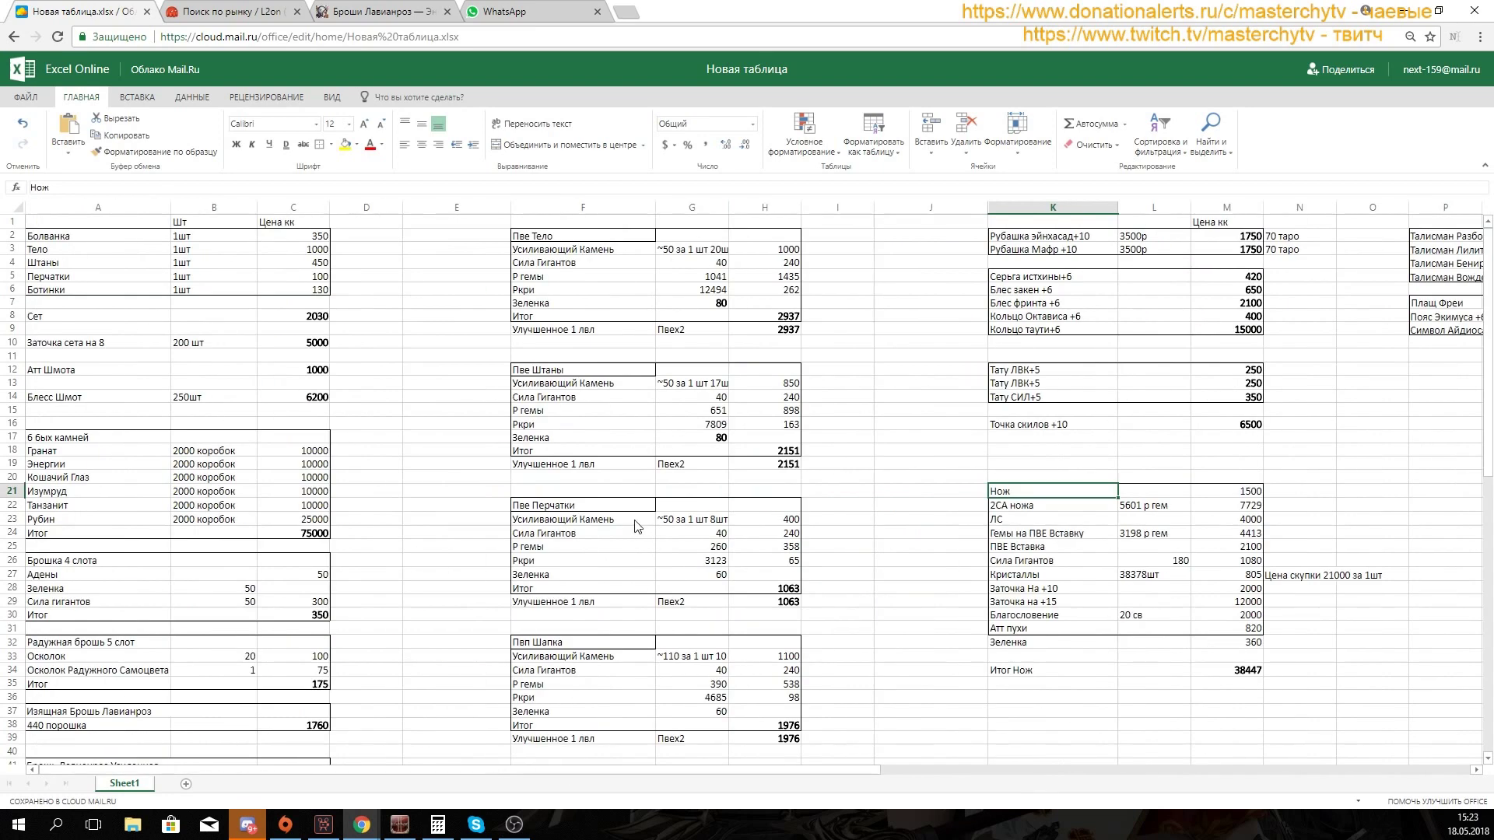
key("ctrl+minus")
key("ctrl+minus")
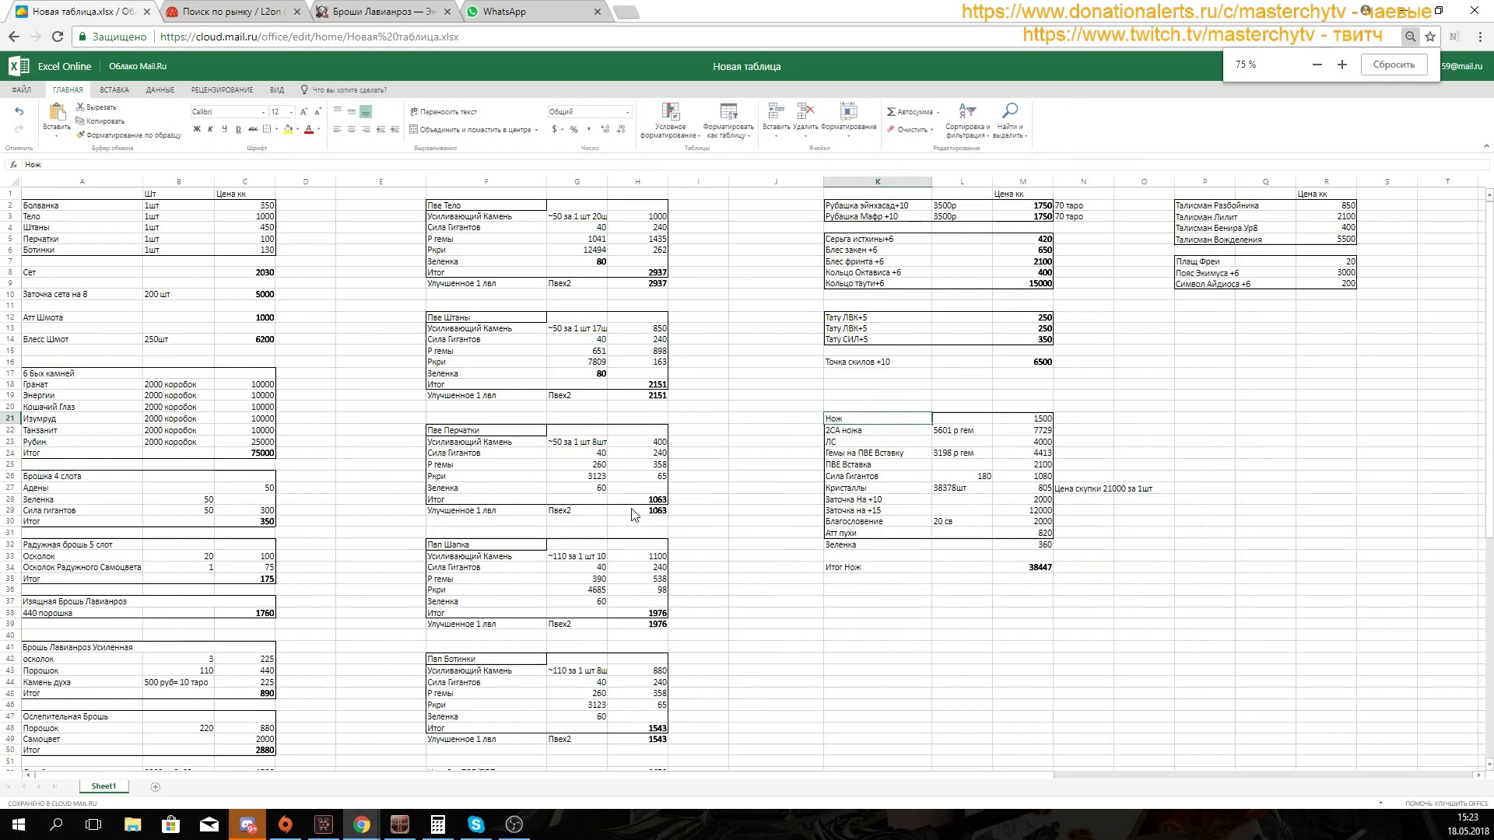
scroll(665, 520, "down", 5)
scroll(665, 520, "up", 5)
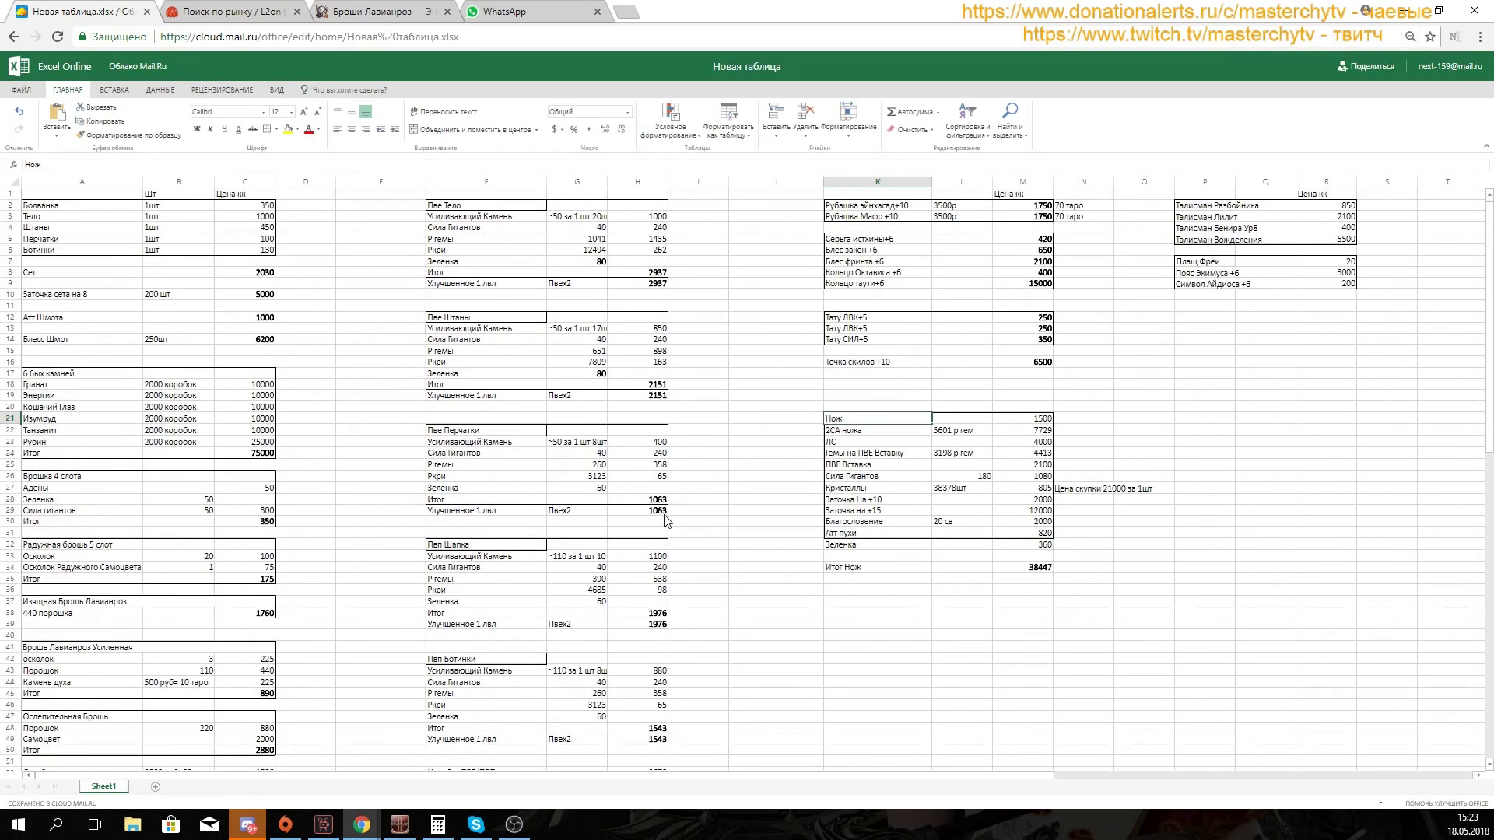
key("ctrl+plus")
key("ctrl+plus")
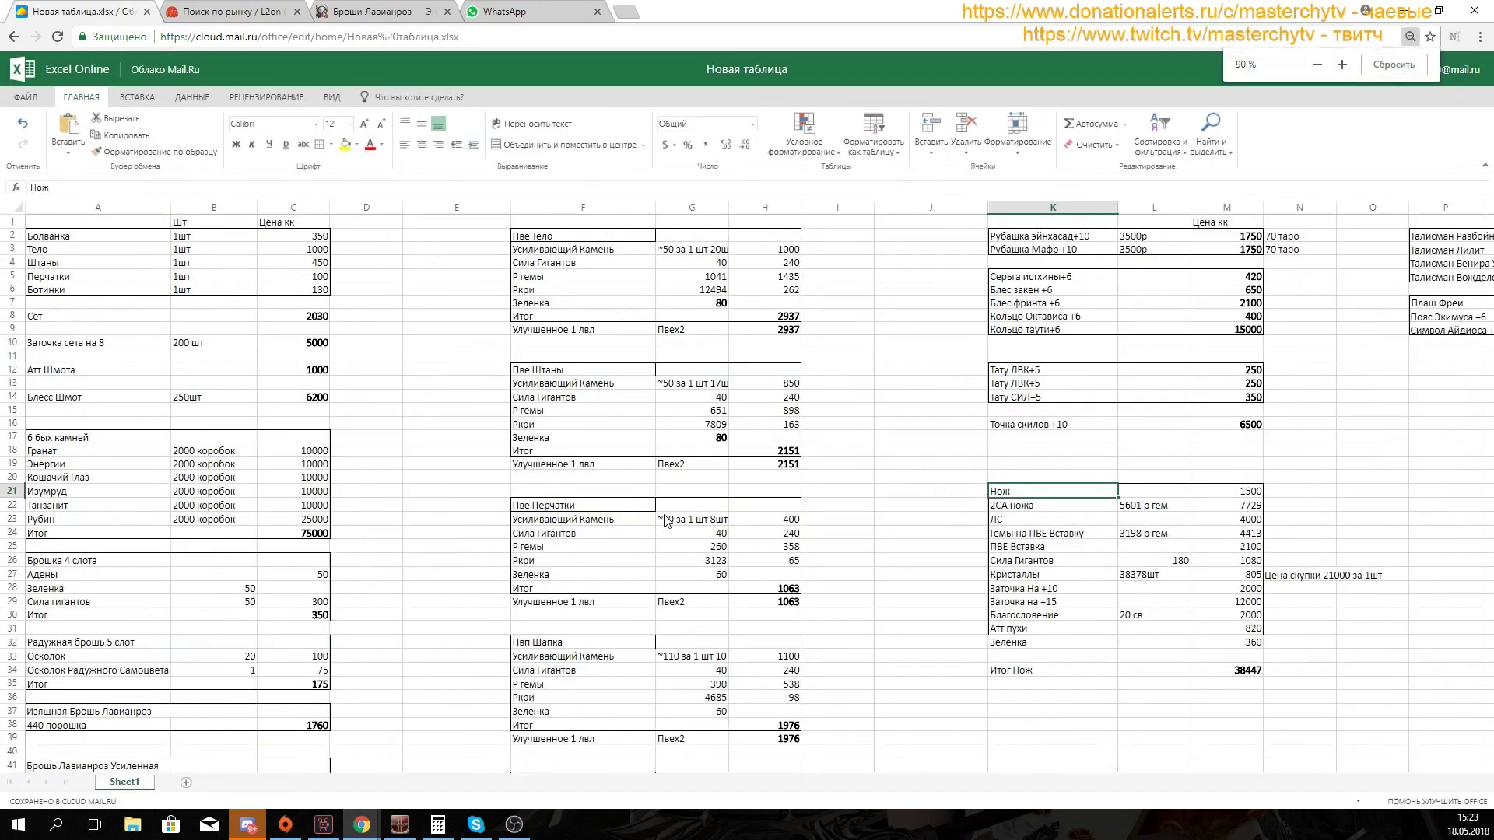
left_click(319, 425)
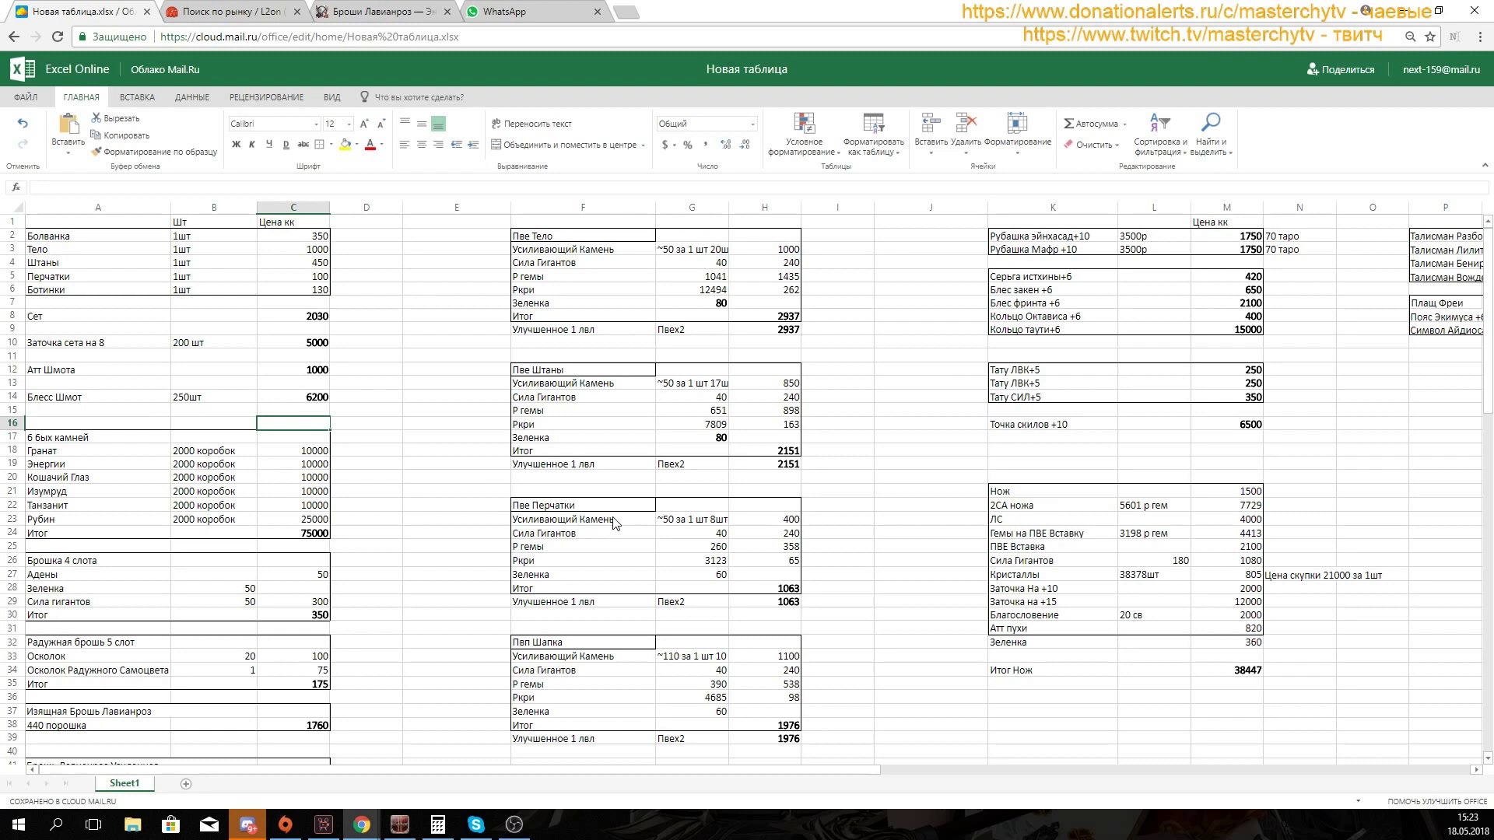